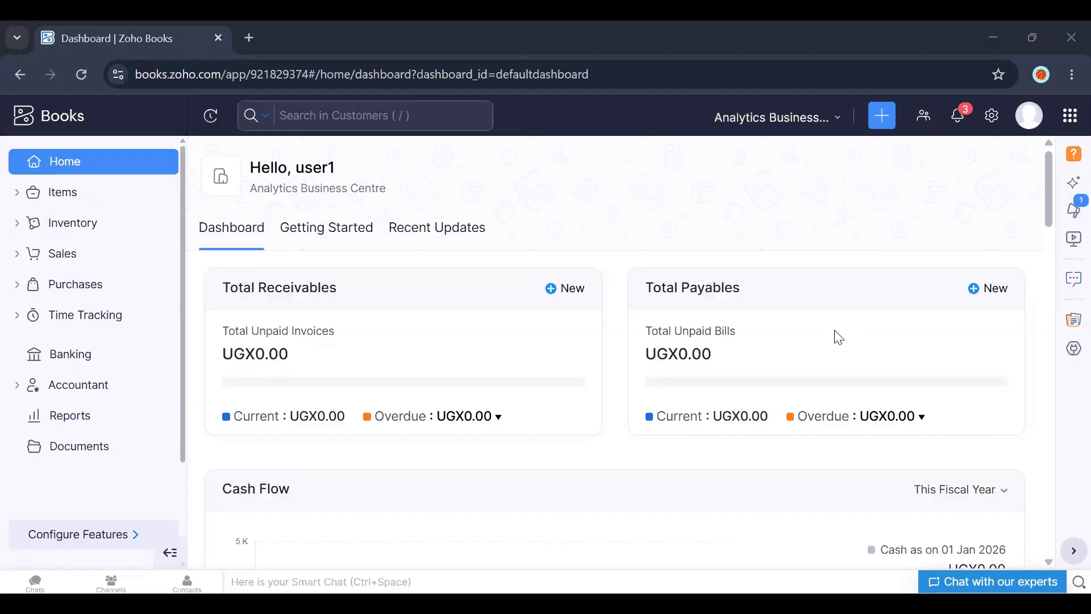
Step: Open the Reports Center
key("ctrl+l")
left_click(686, 156)
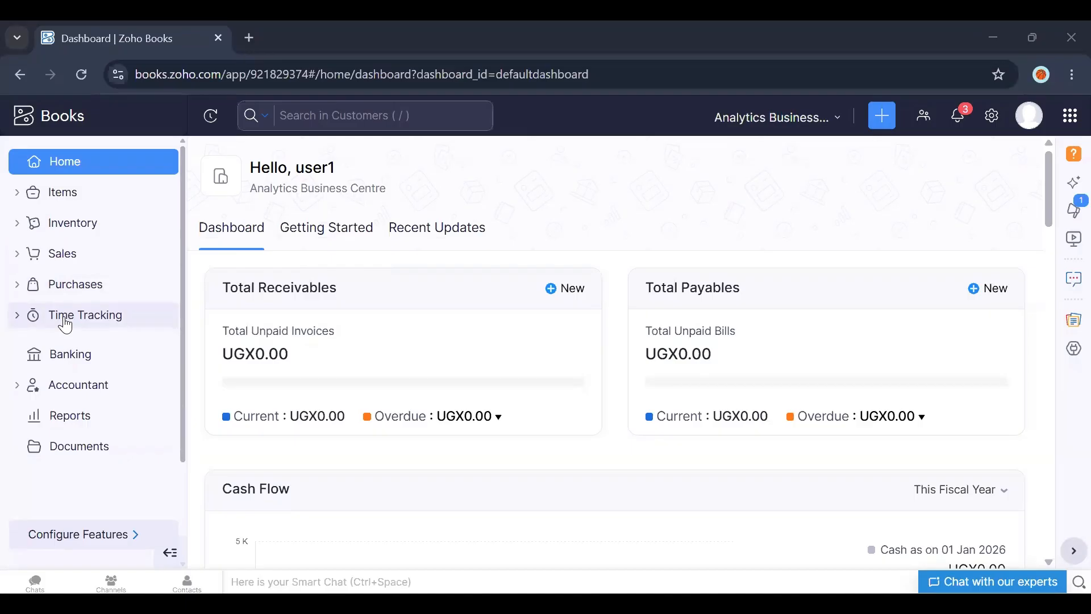
left_click(80, 421)
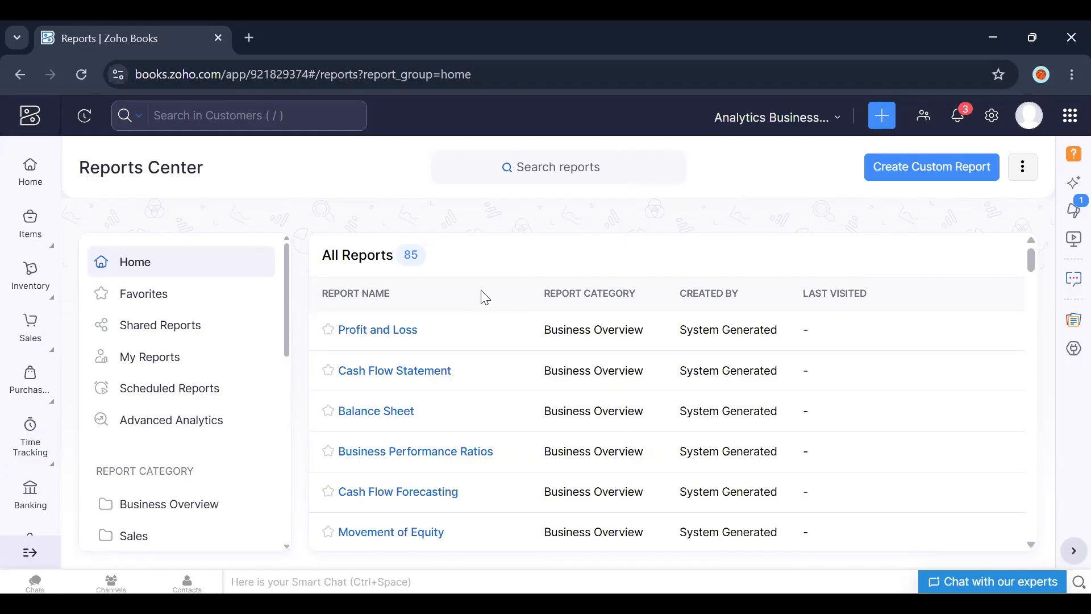
Step: Return to the Home page and open its Dashboard tab
left_click(38, 159)
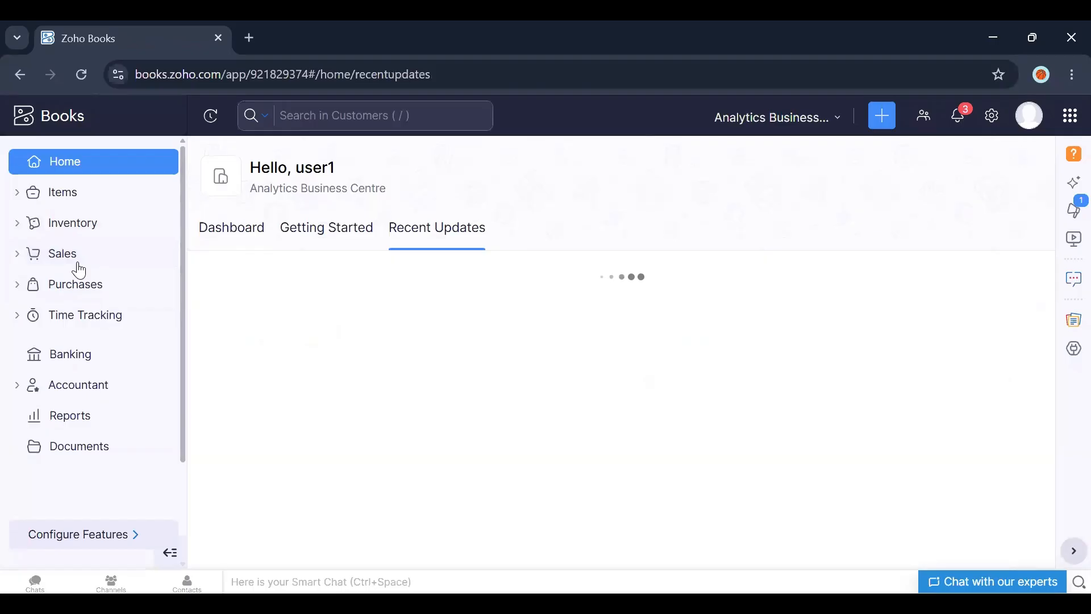
left_click(231, 230)
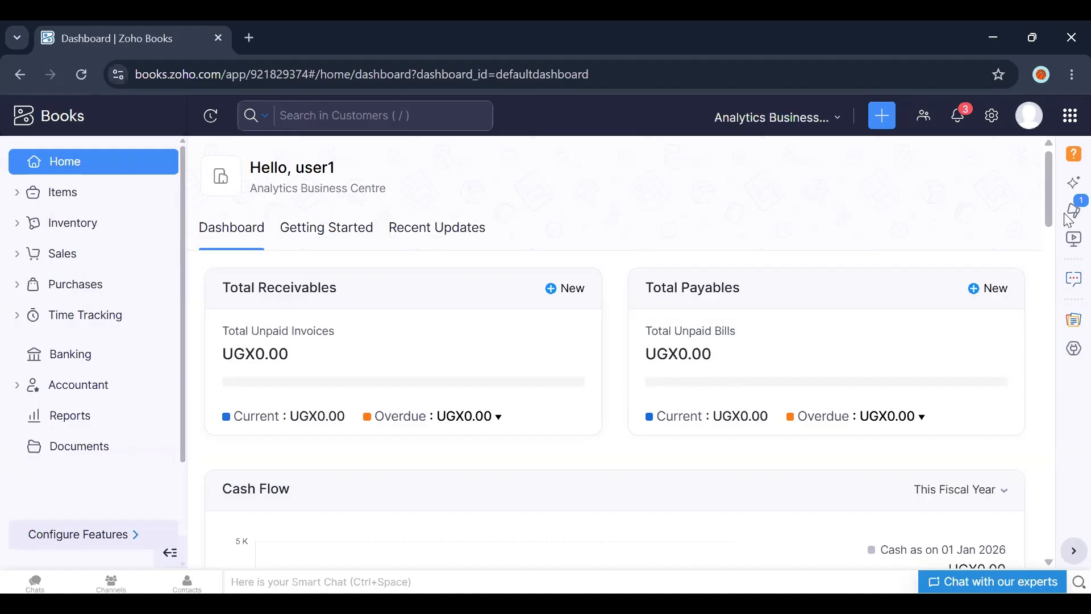
mouse_move(1048, 186)
left_mouse_down()
mouse_move(1050, 250)
mouse_move(1051, 180)
left_mouse_up()
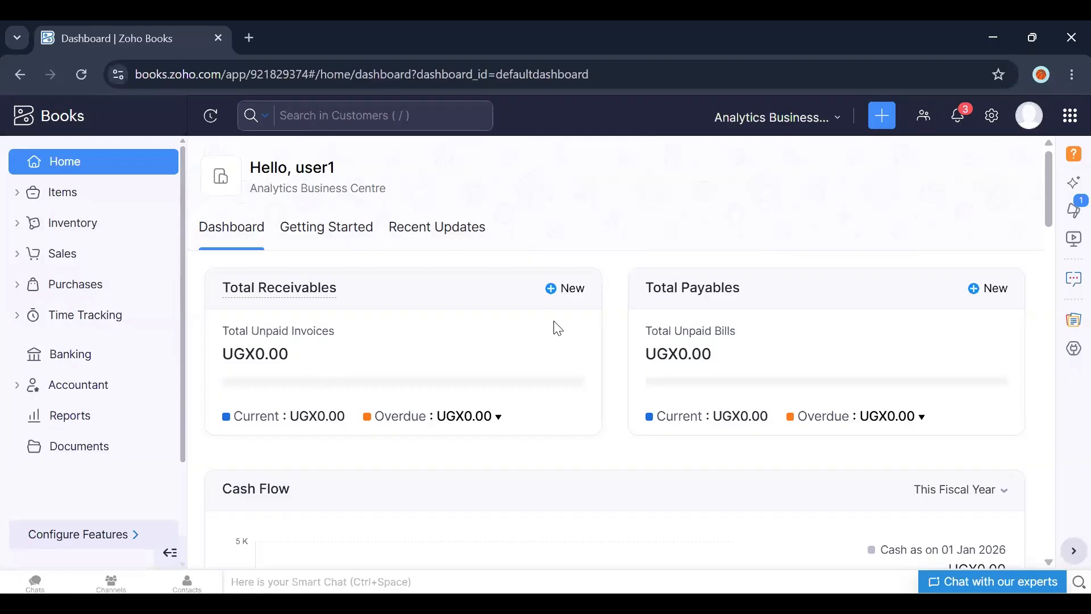
mouse_move(693, 295)
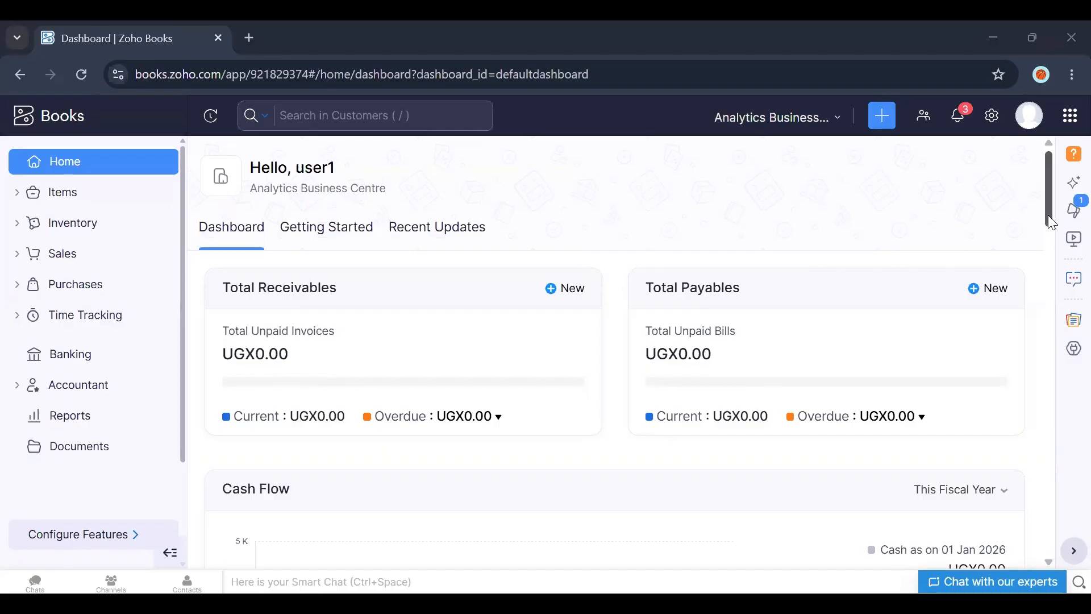
Step: Switch the Income and Expense chart's period to Previous Fiscal Year
left_click_drag(1047, 215, 1053, 267)
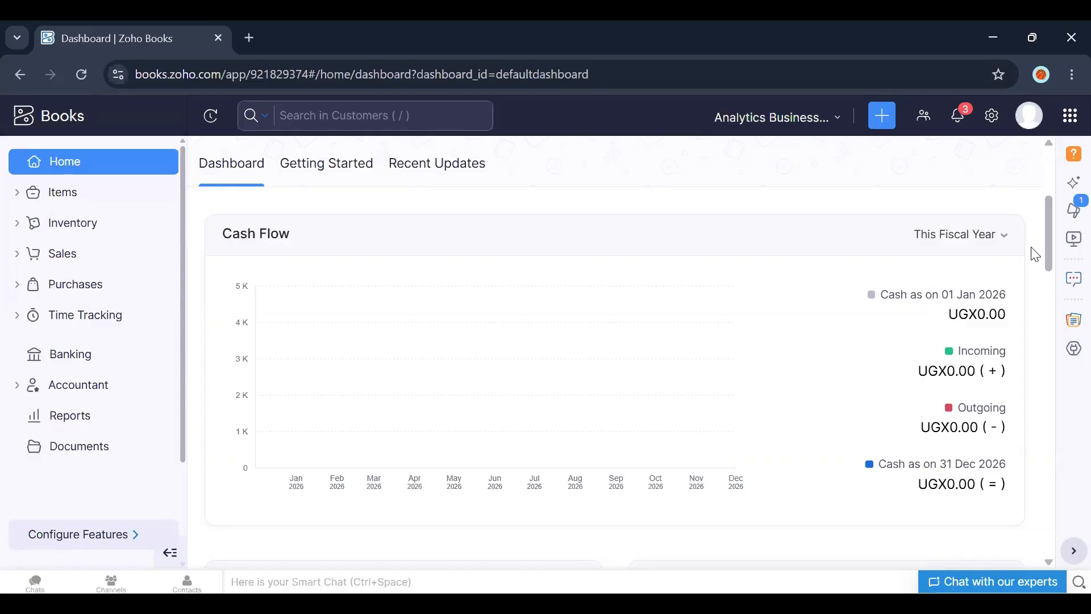
left_click_drag(1048, 246, 1051, 320)
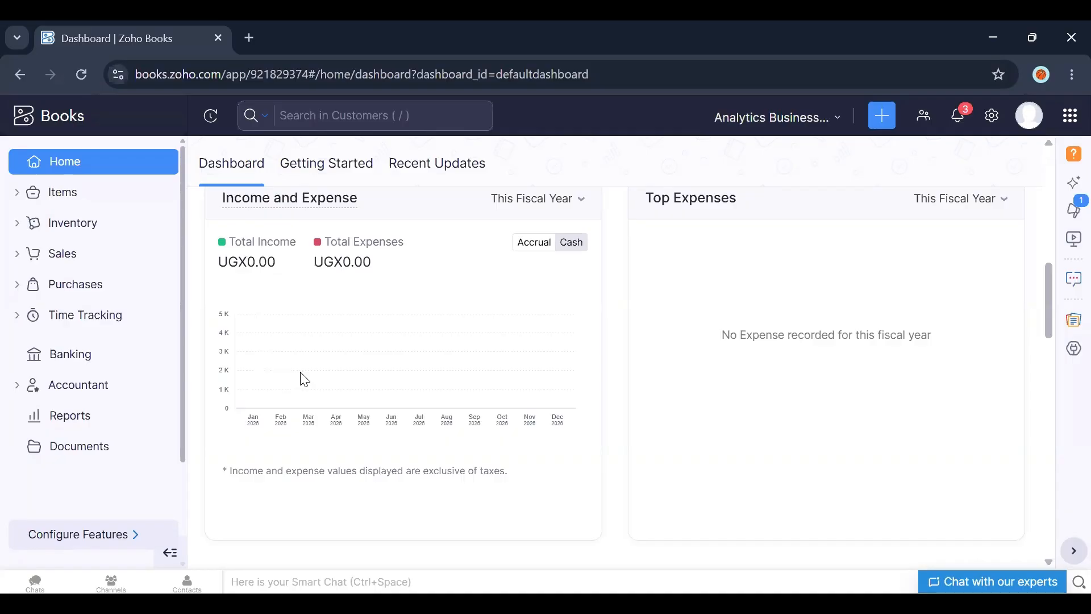
left_click(581, 214)
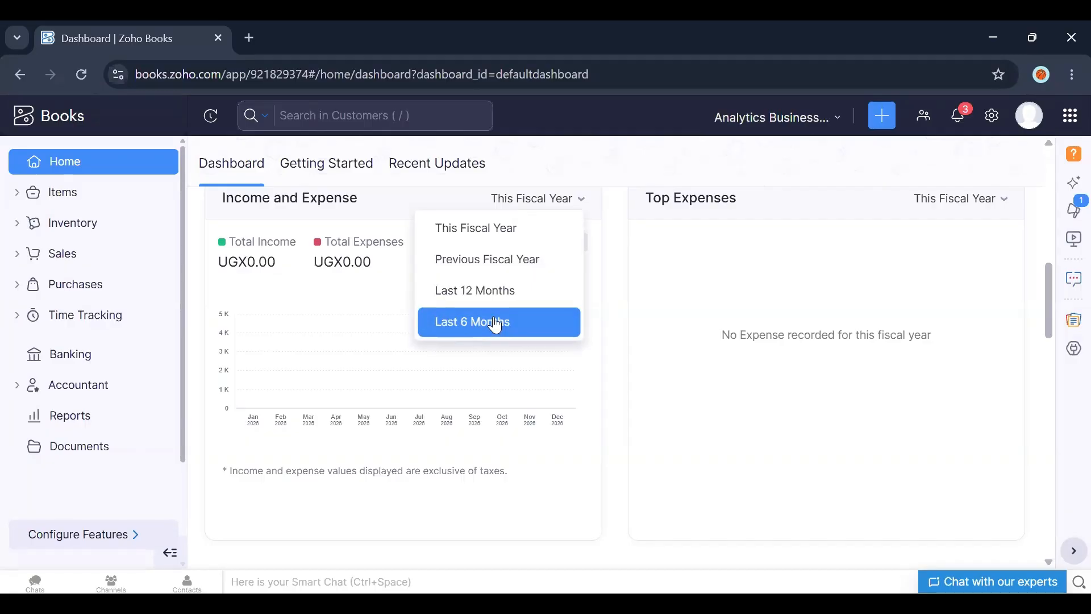
left_click(495, 271)
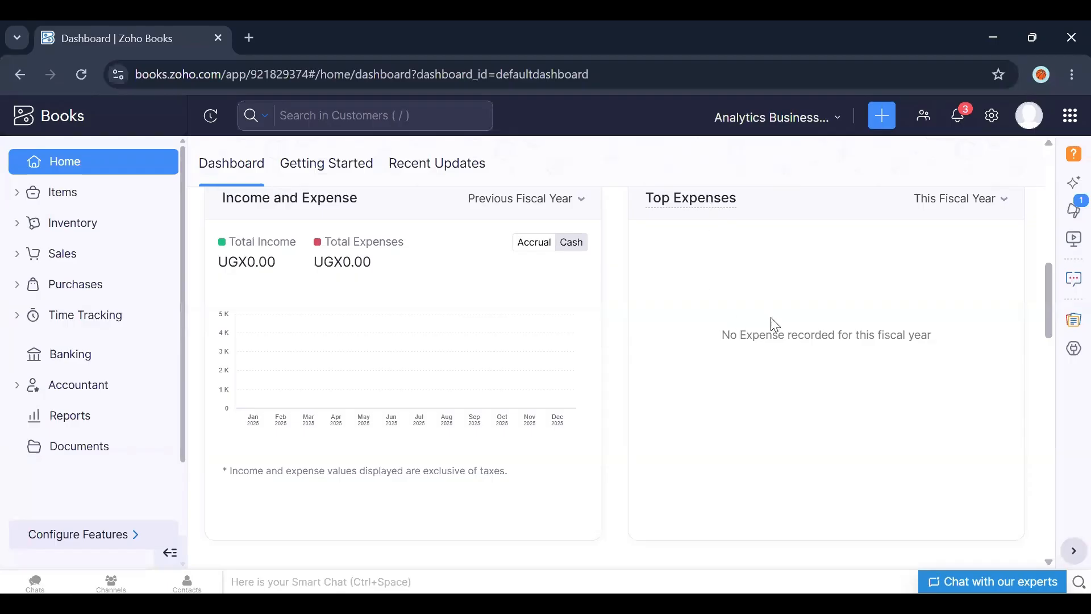
Step: Scroll down to the Projects and Bank and Credit Cards cards and expand Time Tracking in the sidebar
mouse_move(710, 219)
mouse_move(1048, 332)
left_mouse_down()
mouse_move(1048, 346)
mouse_move(1049, 328)
left_mouse_up()
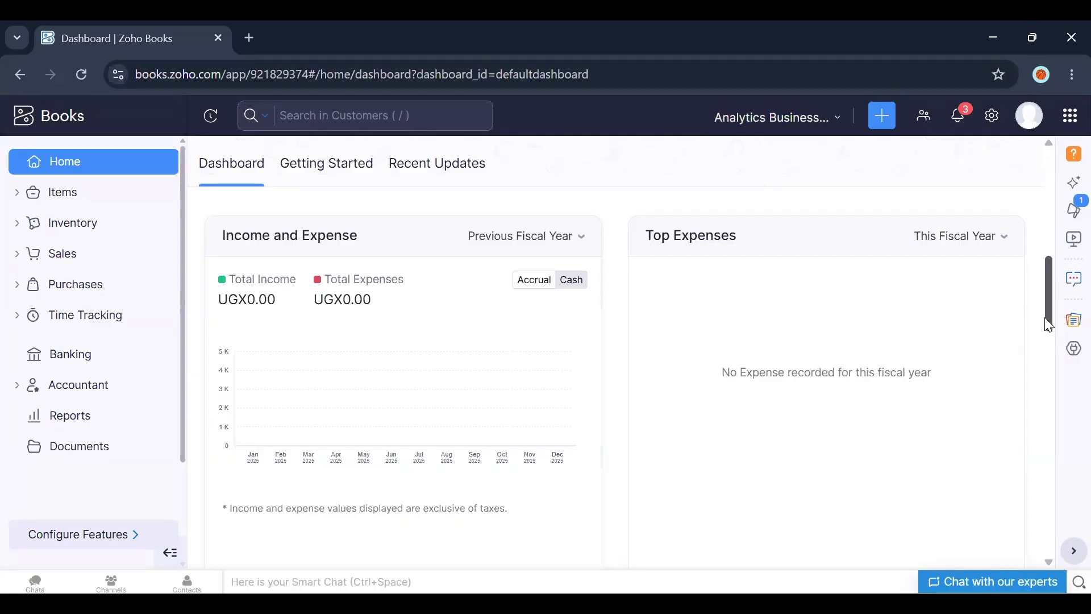
left_click_drag(1048, 325, 1047, 384)
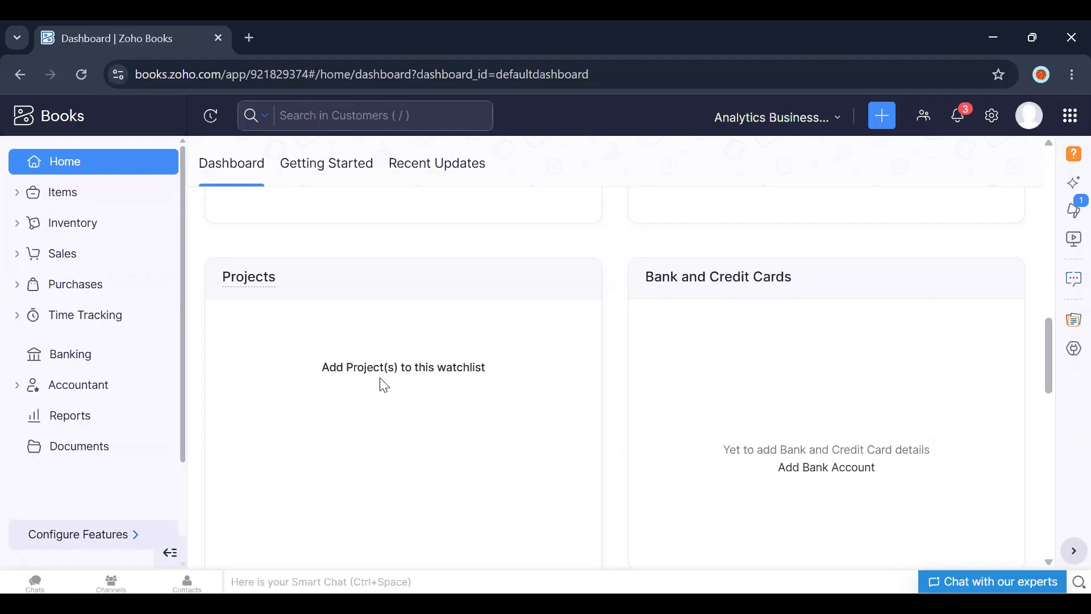
left_click(83, 323)
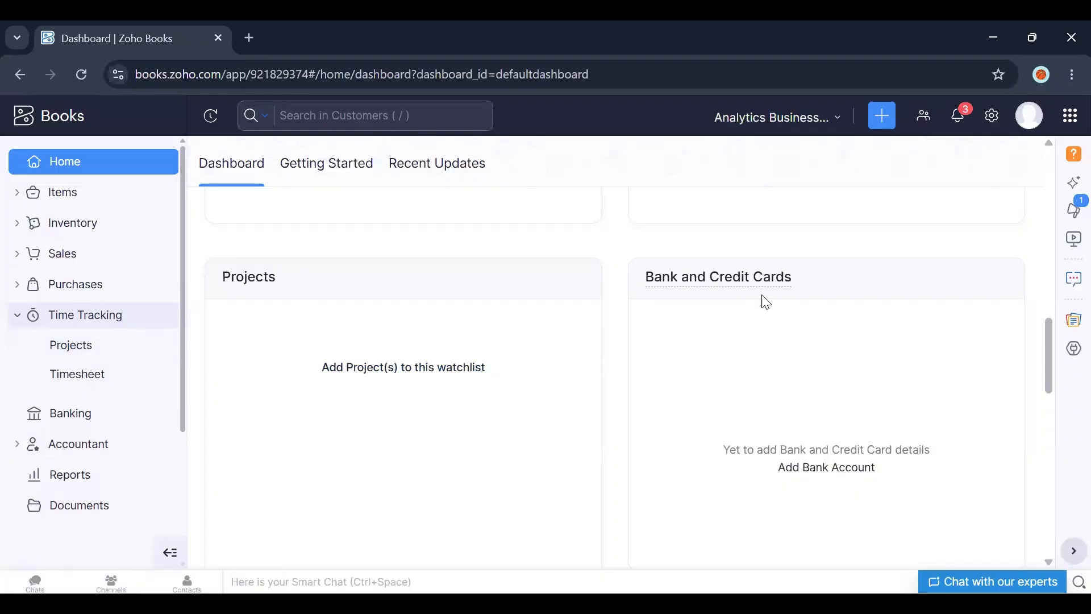
Step: Open Banking and go through the bank connection list to the Add Bank or Credit Card form
mouse_move(699, 282)
left_click(80, 423)
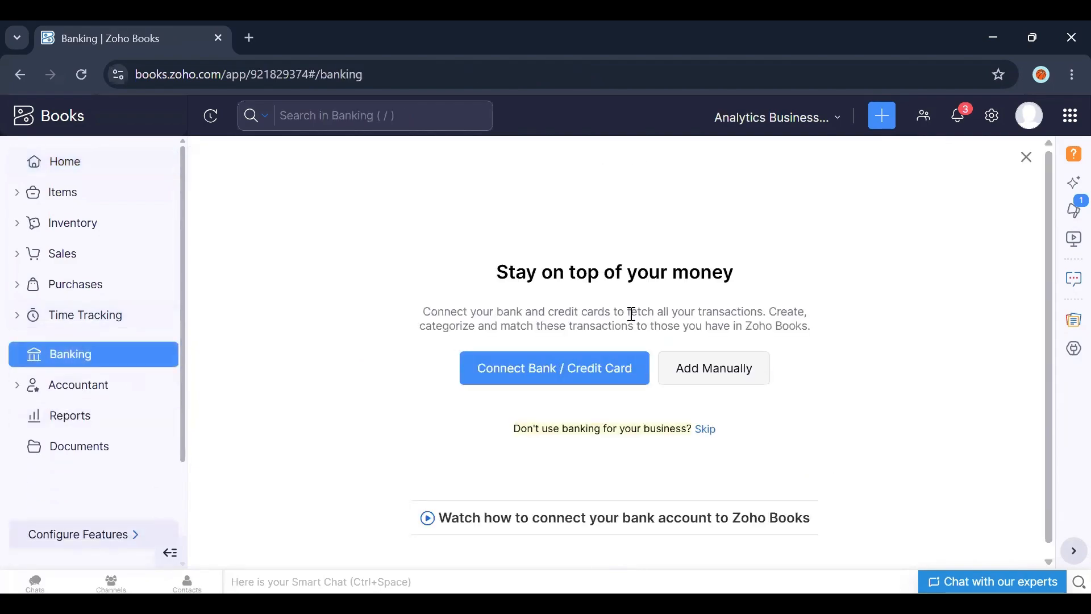
left_click(564, 380)
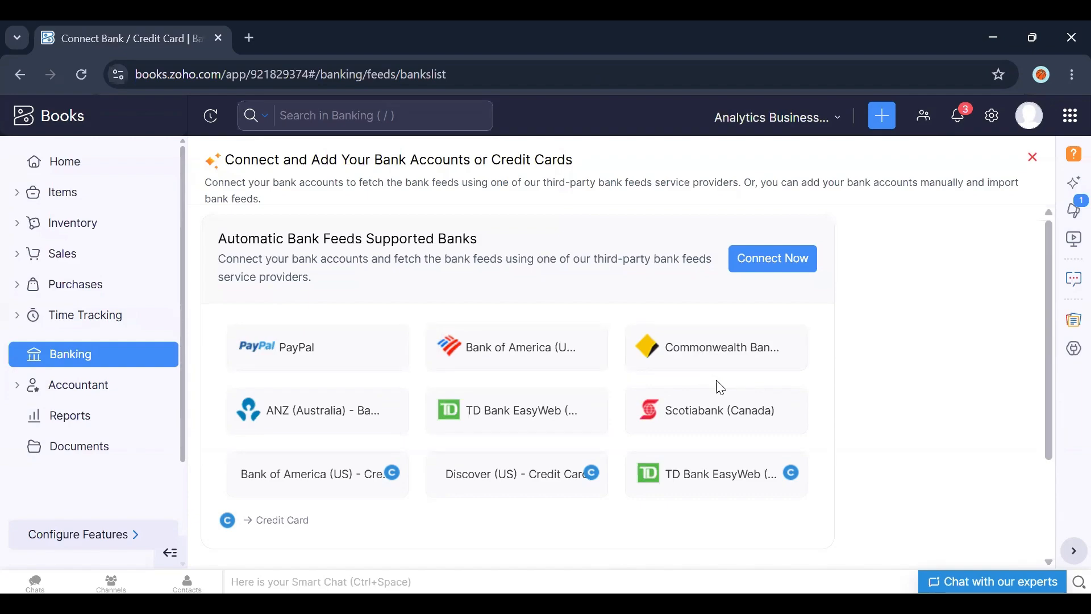
left_click_drag(1049, 406, 932, 500)
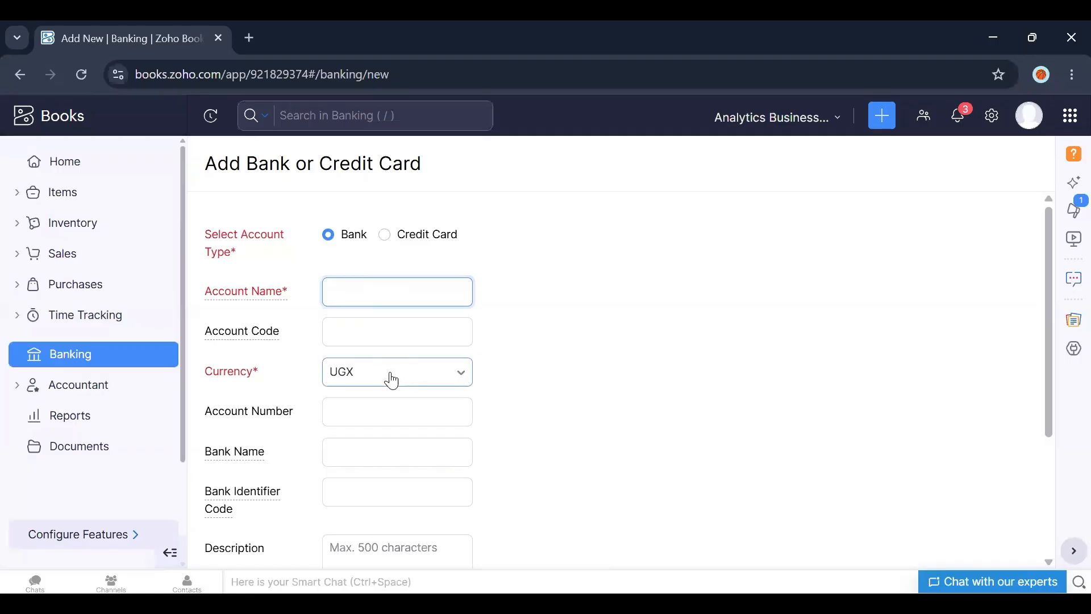
Step: Try to change the bank account's currency to USD
left_click(413, 385)
left_click(413, 386)
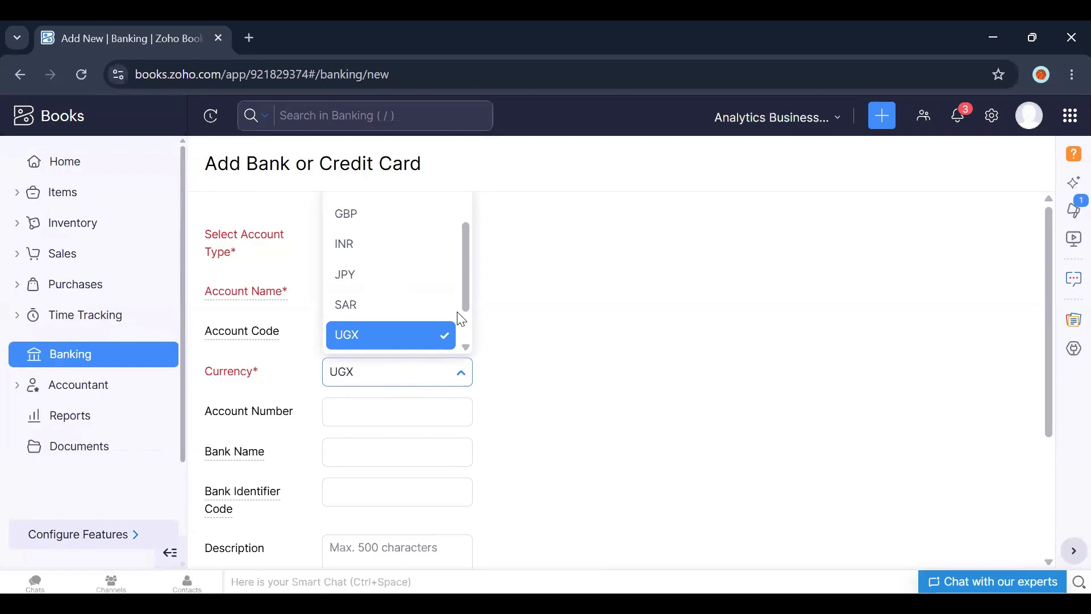
type("us")
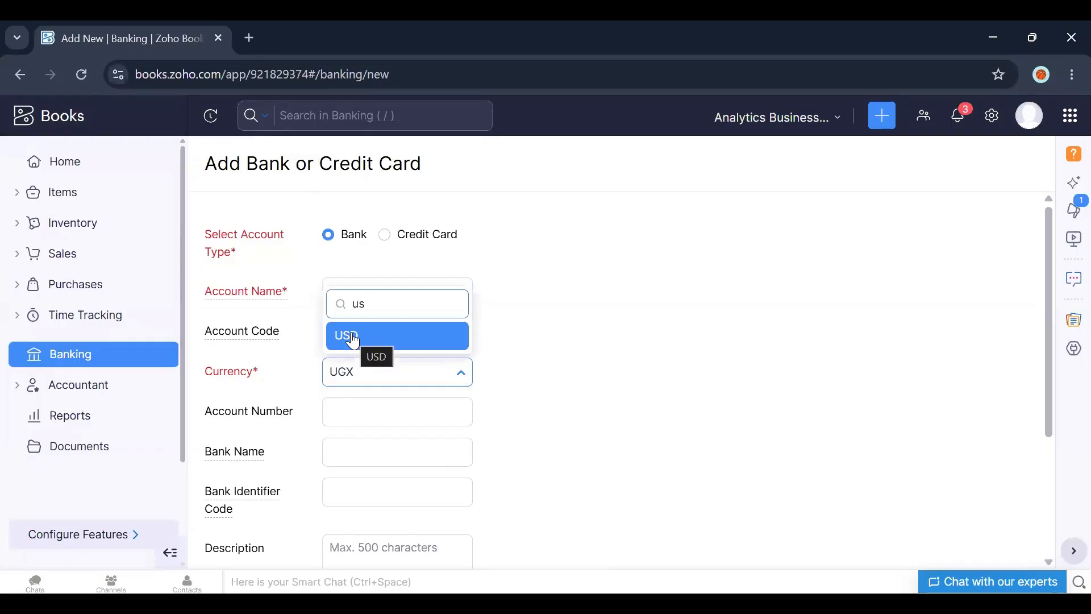
left_click(447, 375)
left_click(449, 376)
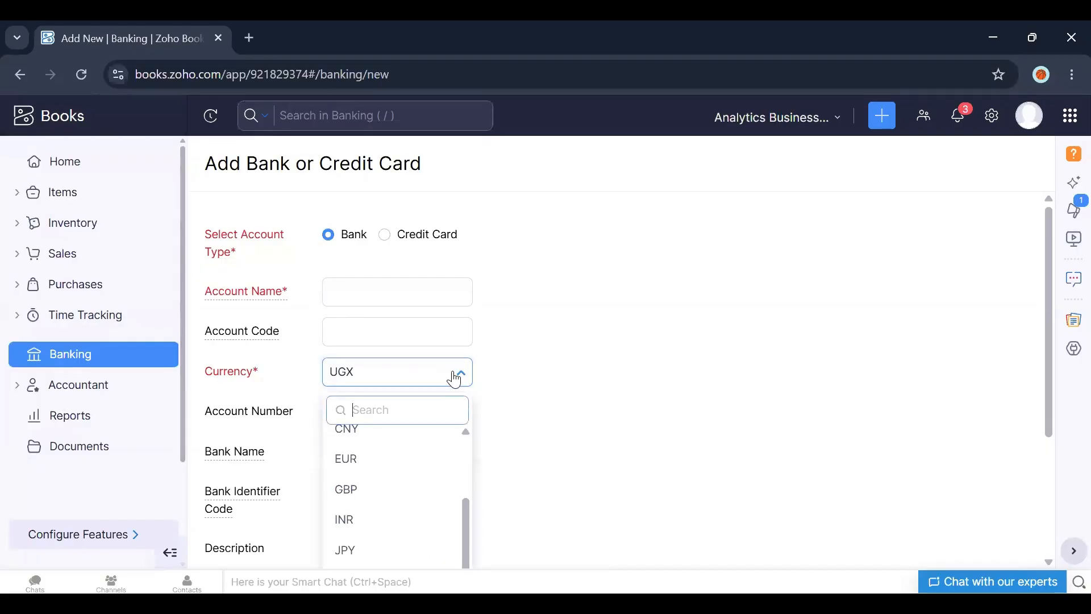
key("Escape")
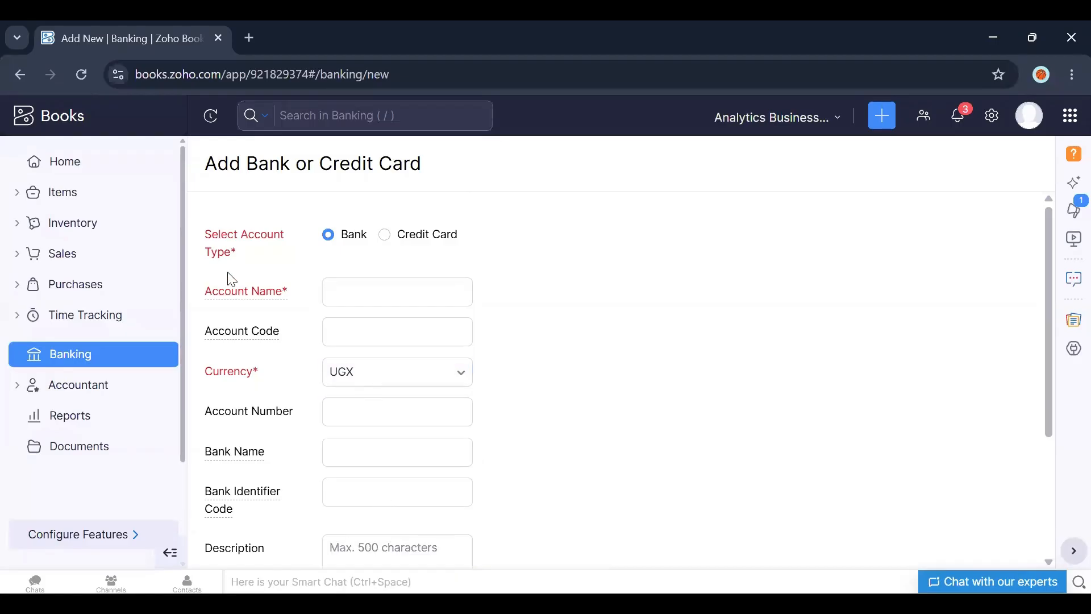
Step: Return to the Home dashboard and scroll through its cards
left_click(93, 163)
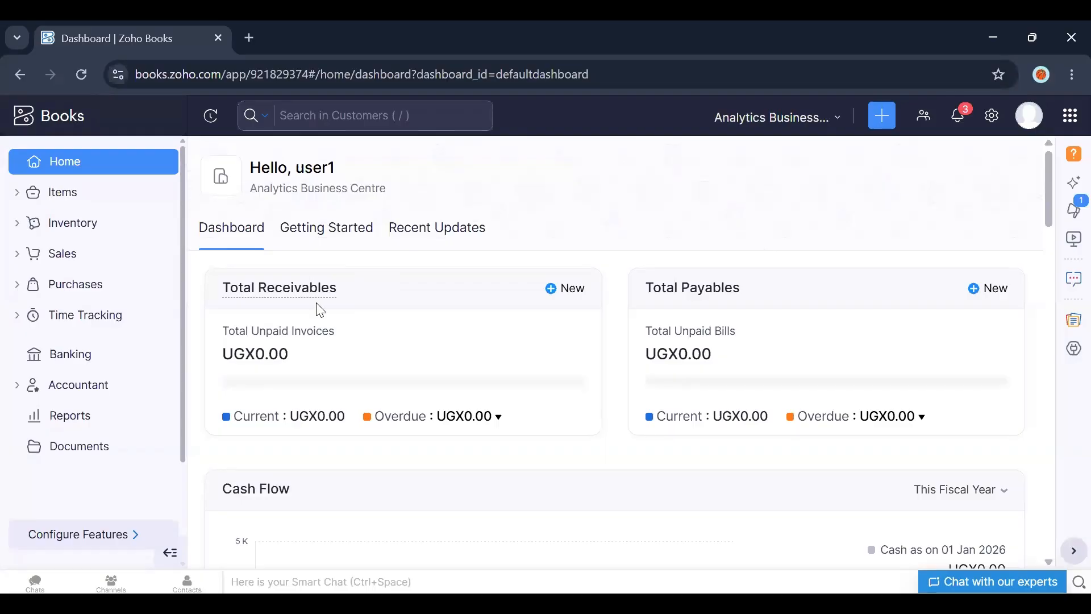
left_click_drag(1054, 219, 1048, 399)
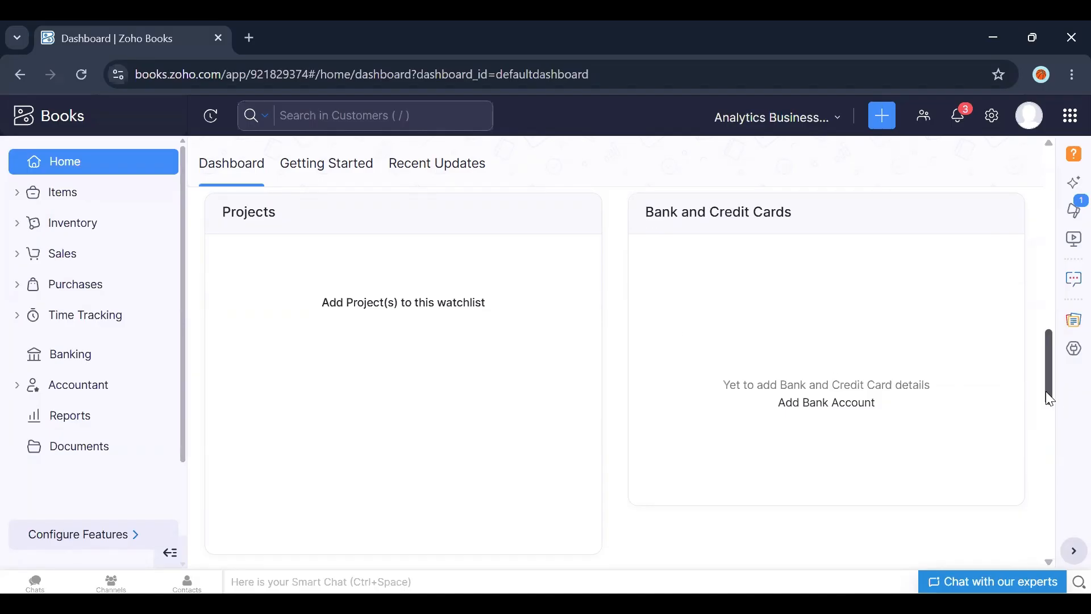
left_click_drag(1046, 391, 1046, 364)
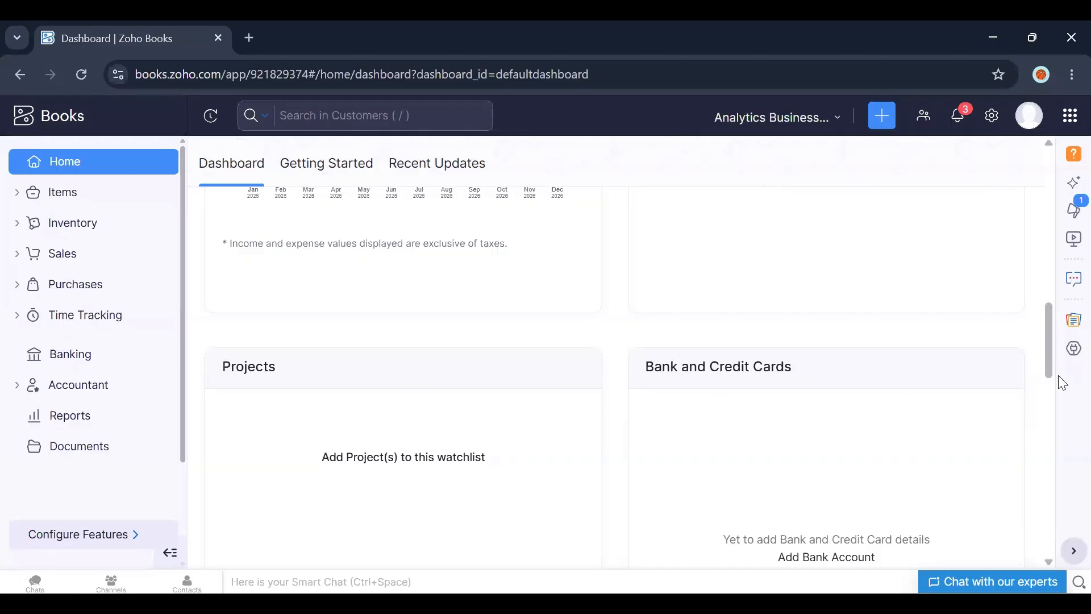
left_click_drag(1064, 325, 1059, 181)
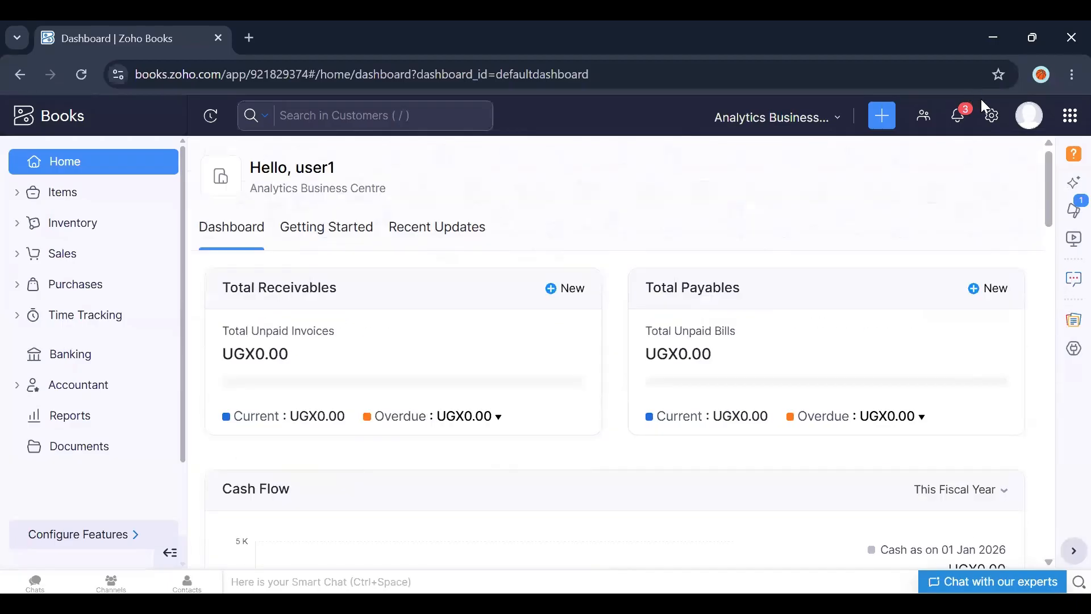
Step: Open Settings, go to Roles, and start creating a new role
left_click(992, 118)
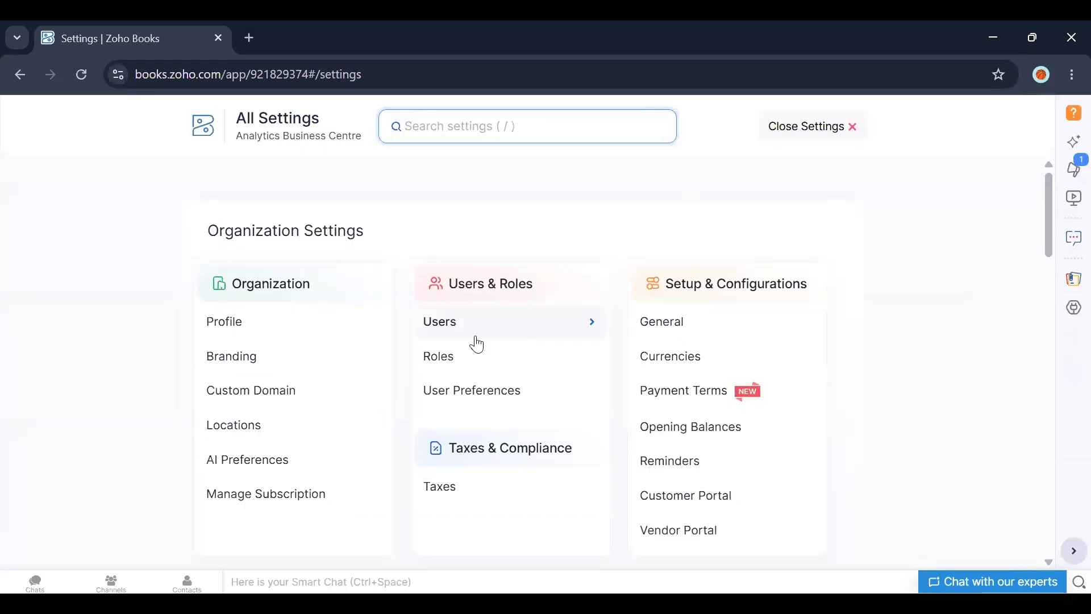
left_click(449, 358)
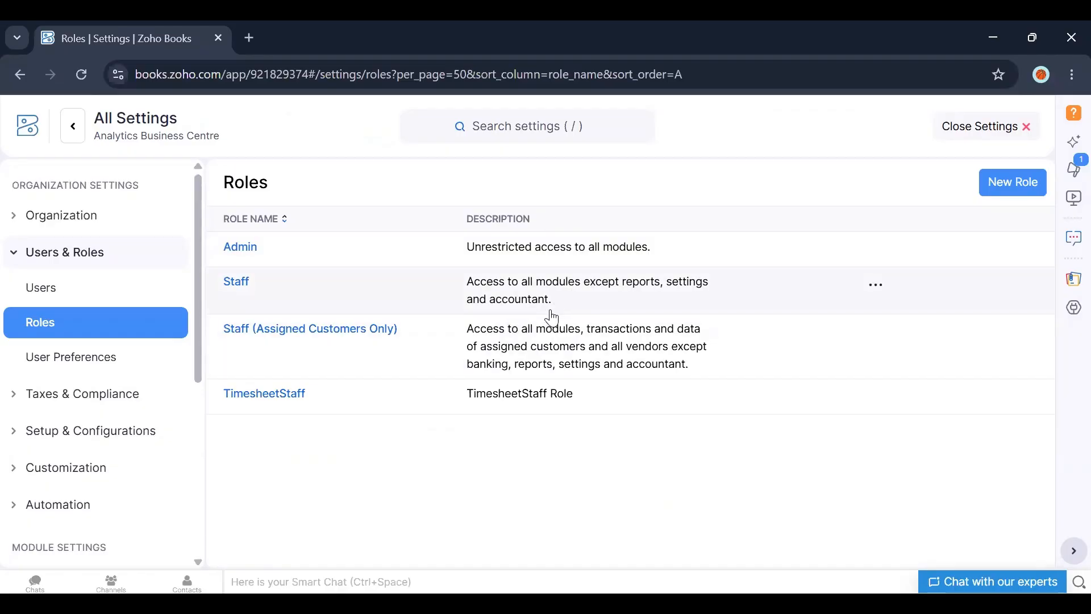
left_click(1002, 199)
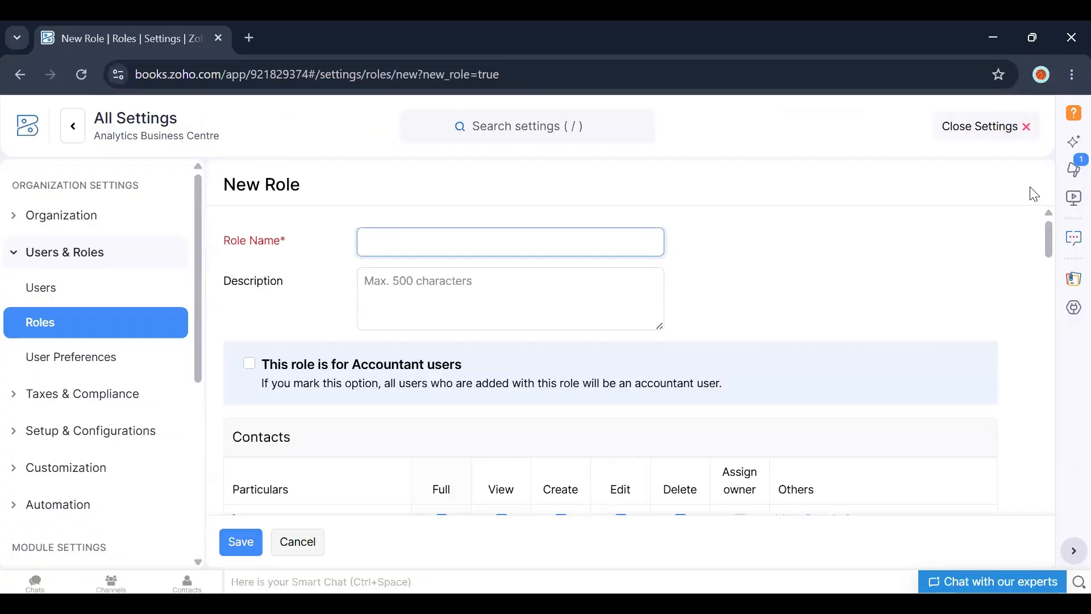
Step: Limit the new role's Banking permissions to View only, clearing Create, Edit and Delete
mouse_move(1050, 241)
left_mouse_down()
mouse_move(1054, 264)
mouse_move(1049, 225)
left_mouse_up()
left_click_drag(1050, 244, 1051, 282)
left_click_drag(1048, 328, 1025, 287)
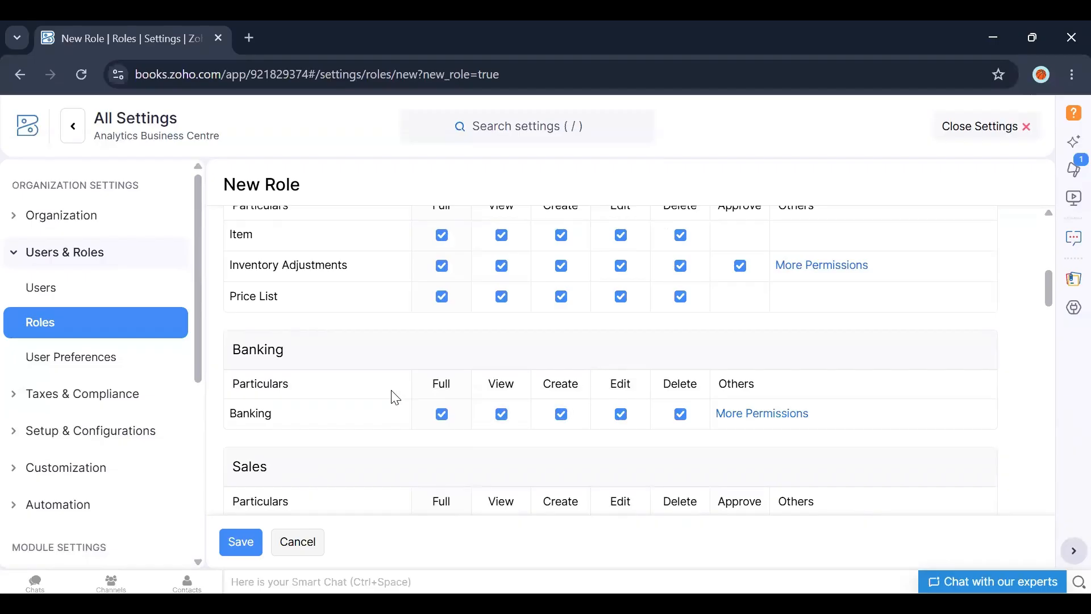
key("space")
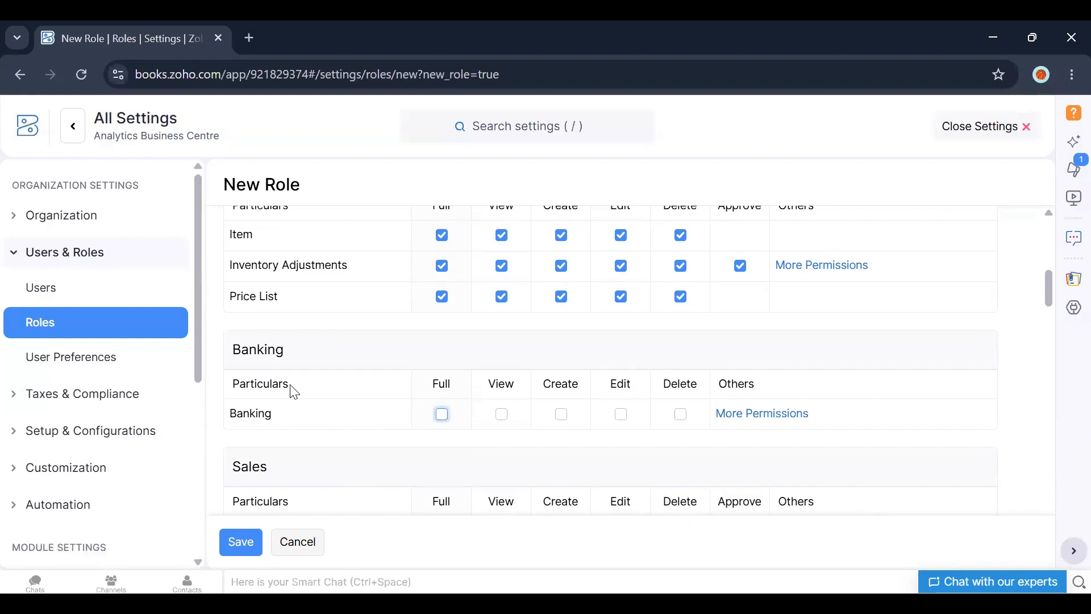
key("space")
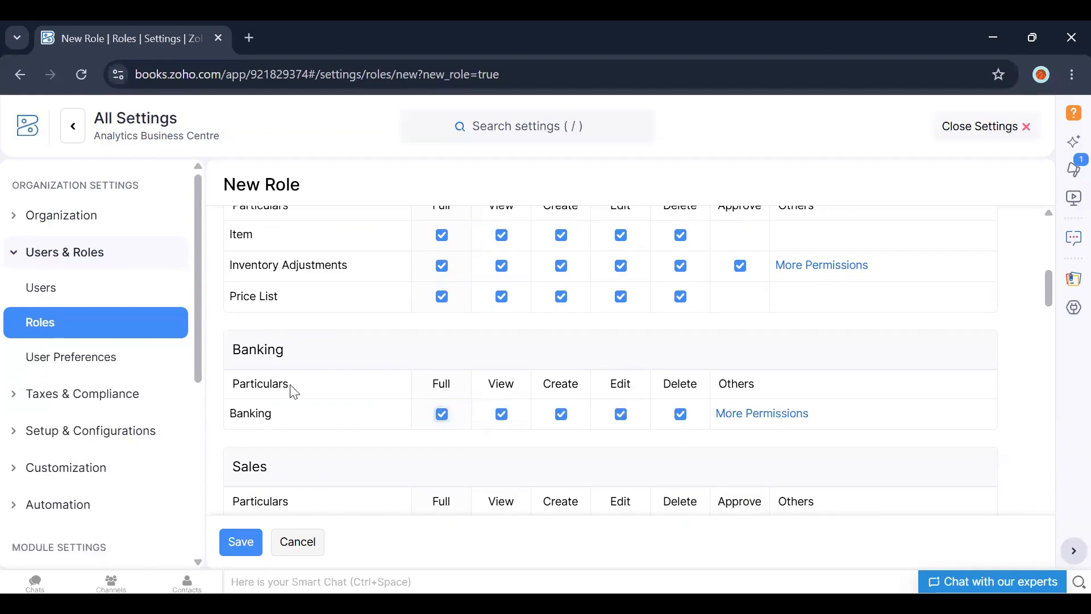
key("Tab")
key("Tab")
key("Tab")
key("space")
key("shift+Tab")
key("space")
key("shift+Tab")
key("space")
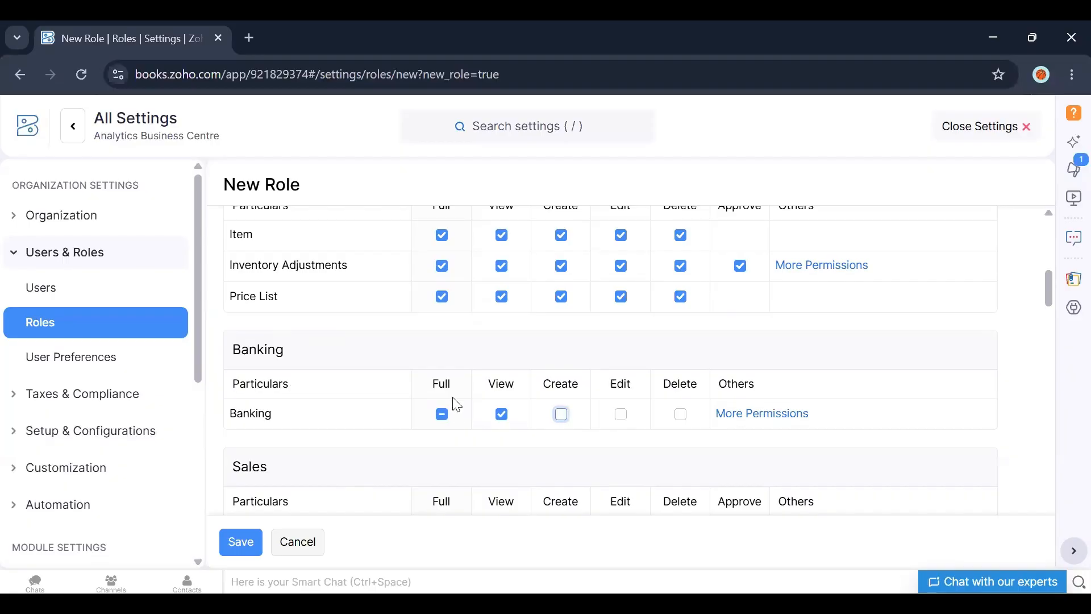
Step: Review the new role's permissions for Contacts, Items, Banking and Sales
scroll(1049, 291, "up", 1)
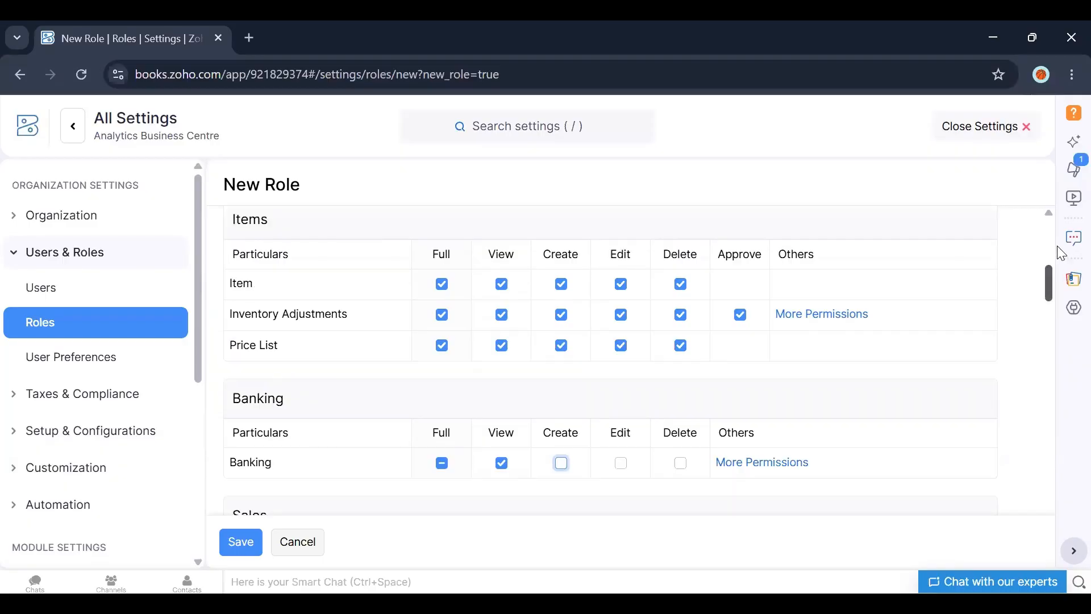
scroll(1061, 250, "up", 10)
scroll(1060, 237, "down", 4)
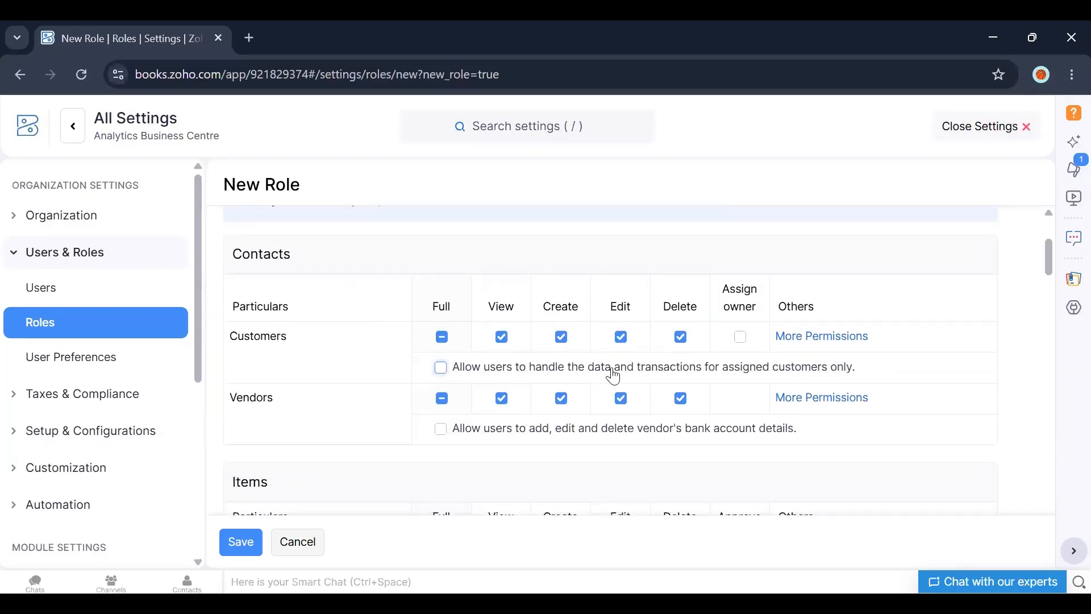
scroll(1049, 267, "down", 5)
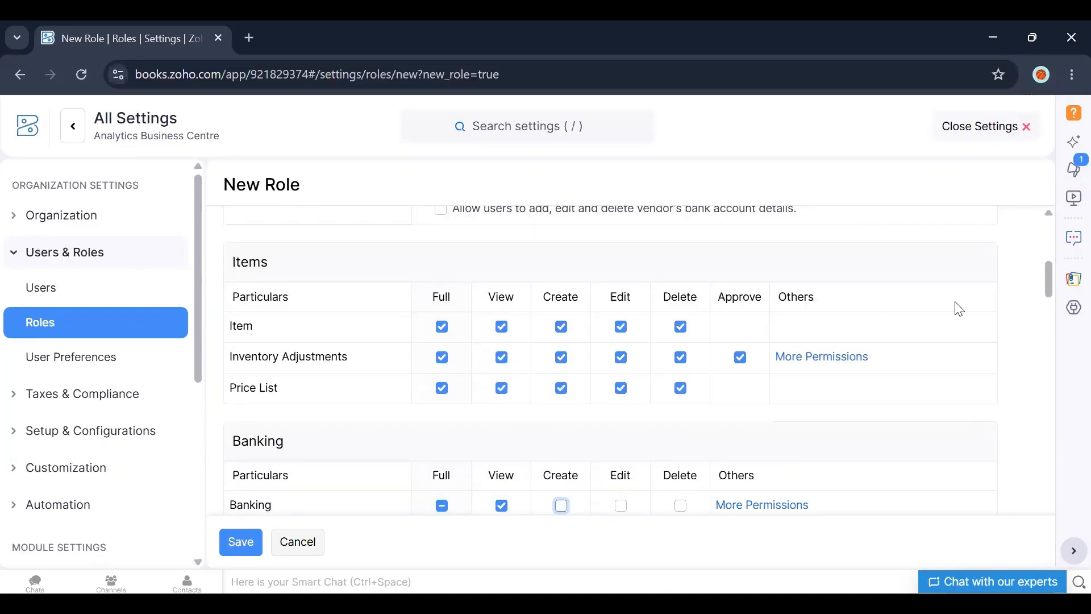
left_click_drag(1047, 283, 1050, 322)
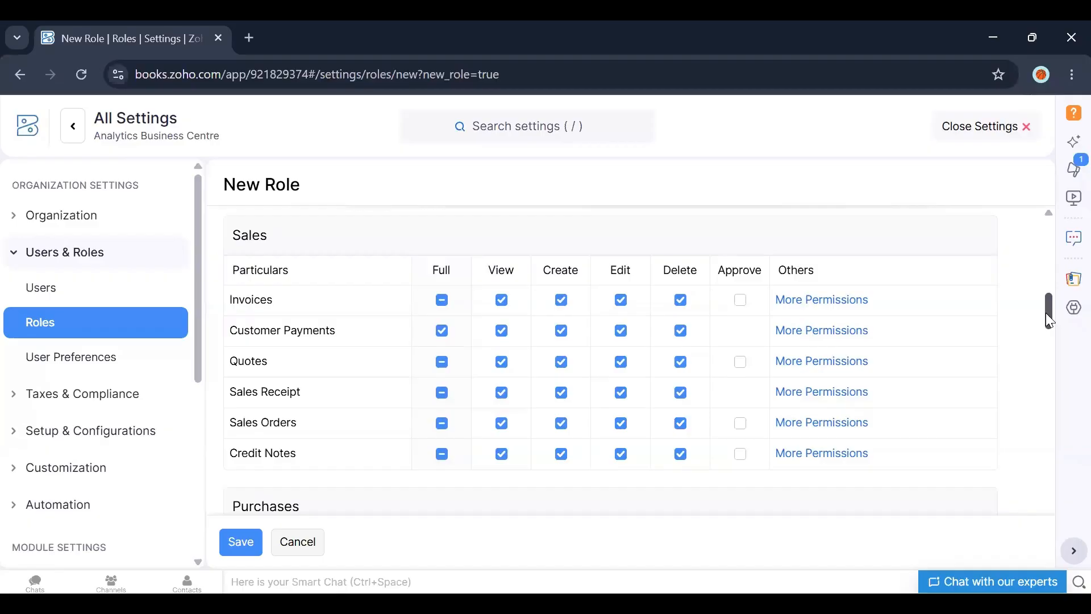
Step: Discard the new role without saving and open the Users list
left_click(312, 542)
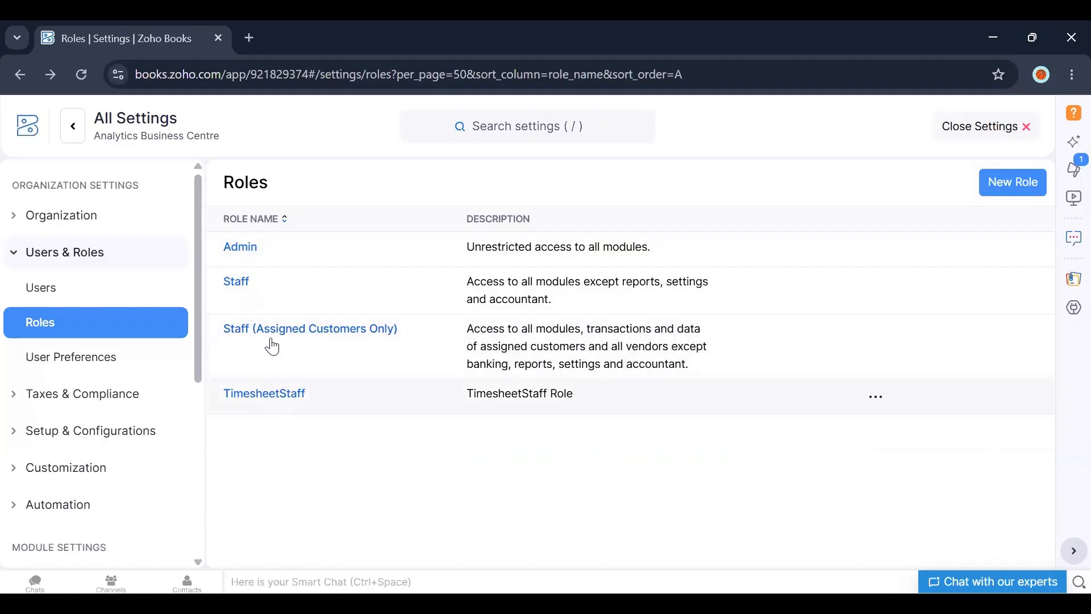
left_click(49, 291)
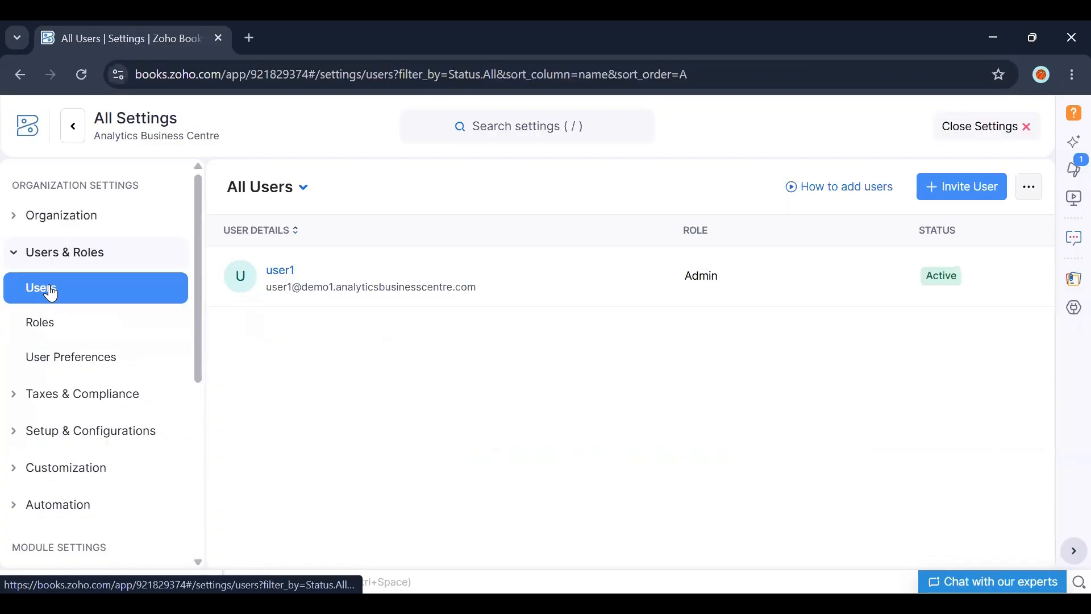
Step: Open the Invite User page in a new tab, then switch back to the Books settings tab
left_click(939, 195)
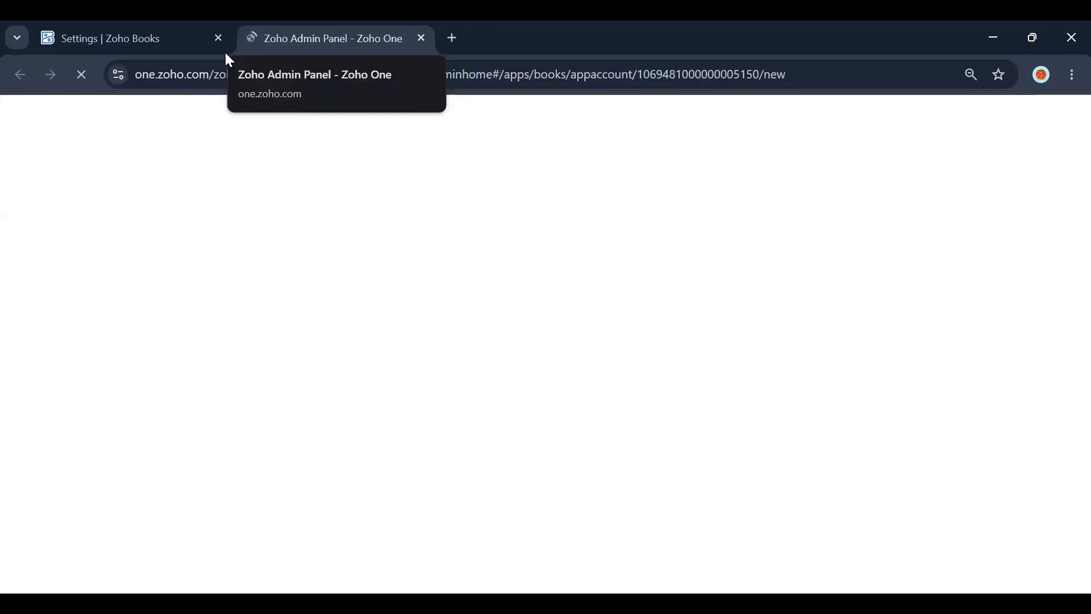
left_click(174, 38)
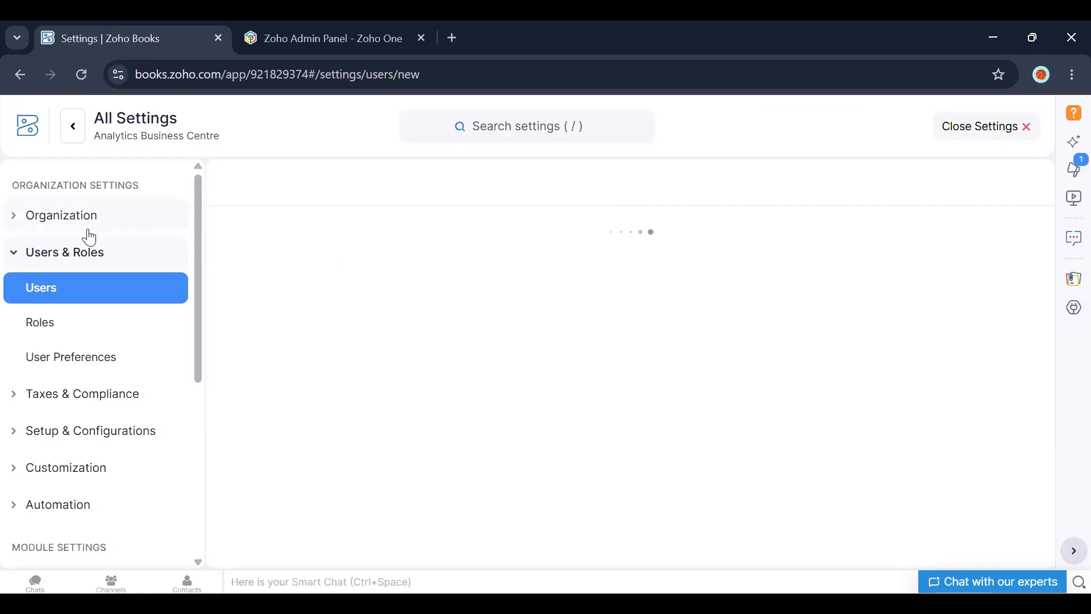
Step: Expand the Organization settings, then leave Settings for the Home dashboard
left_click(63, 220)
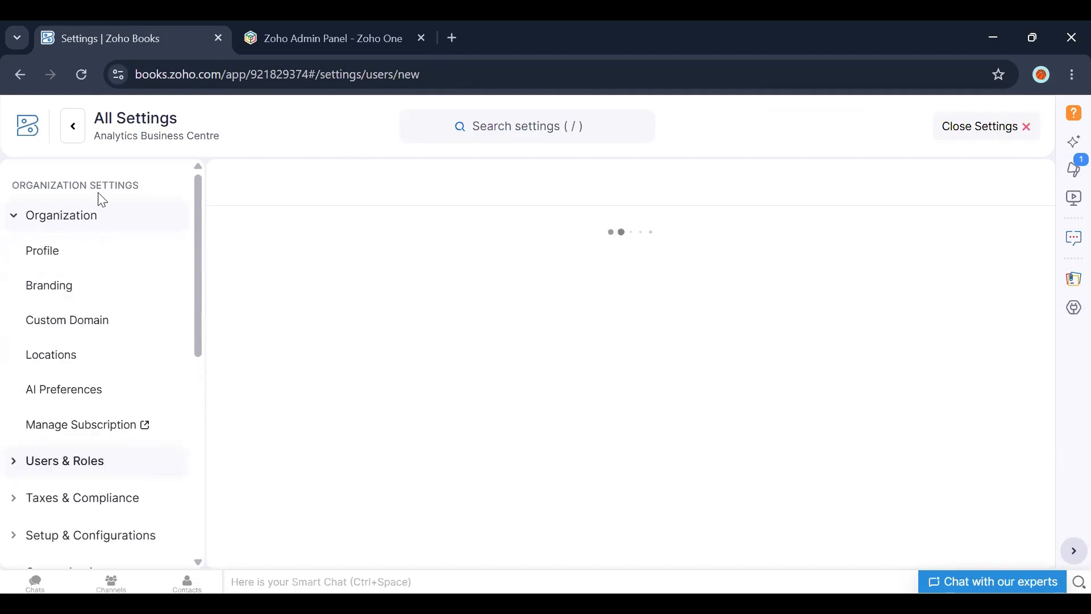
left_click(26, 139)
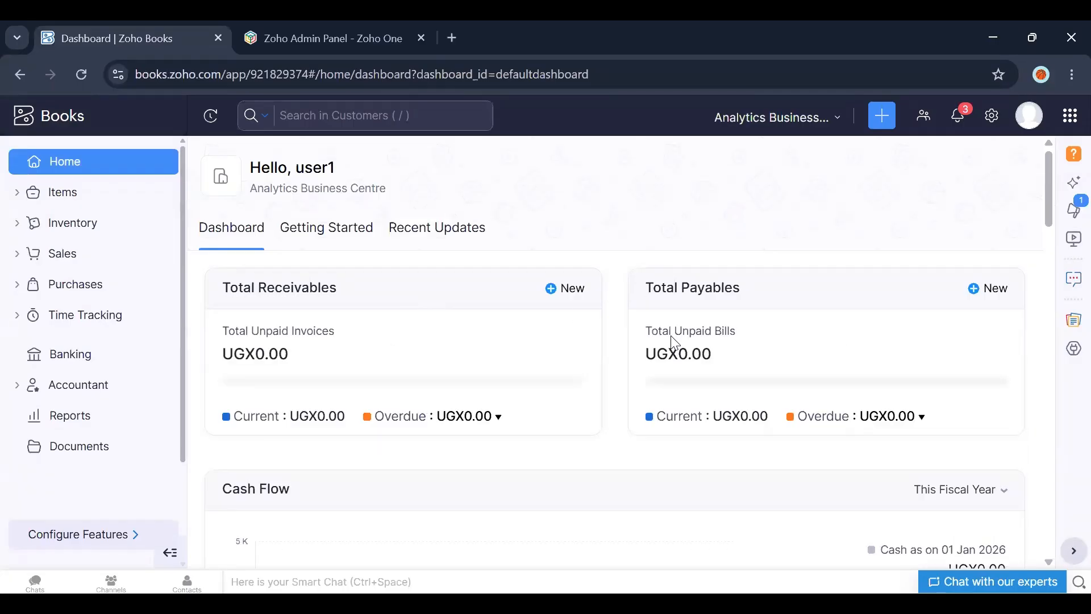
mouse_move(1048, 189)
left_mouse_down()
mouse_move(1051, 252)
mouse_move(1052, 196)
left_mouse_up()
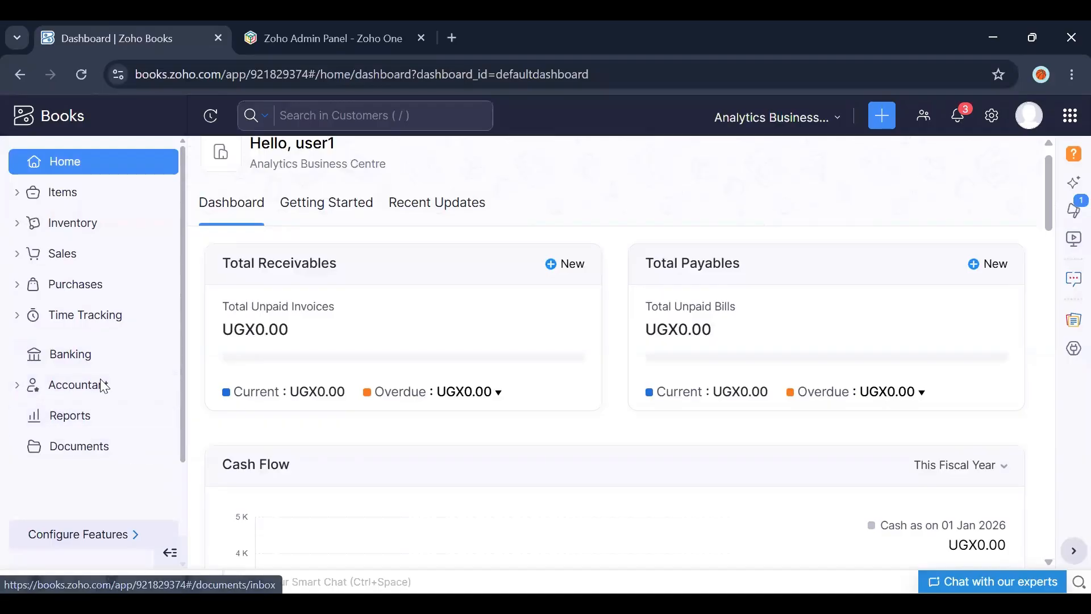
Step: Open the Items list and start creating a new item
left_click(78, 192)
left_click(57, 232)
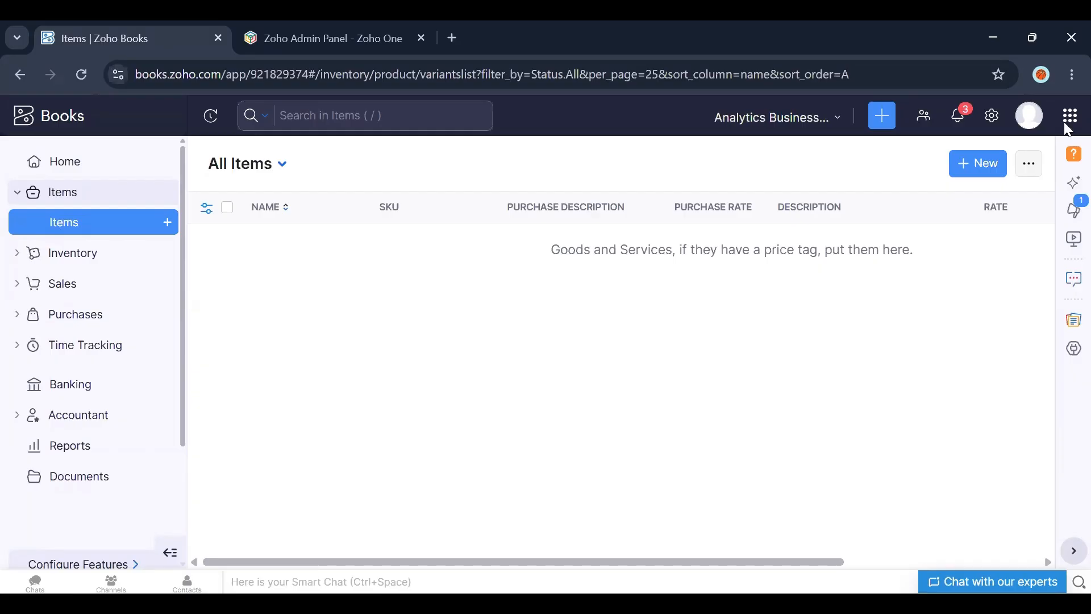
left_click(987, 175)
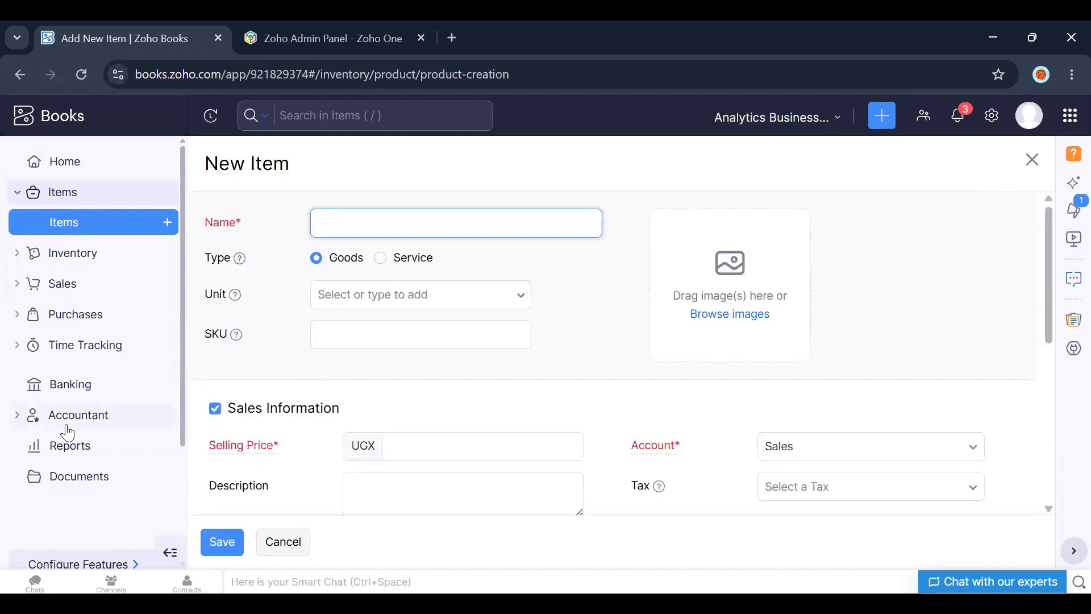
Step: Try the Service item type, switch back to Goods, and browse the unit options
left_click(381, 259)
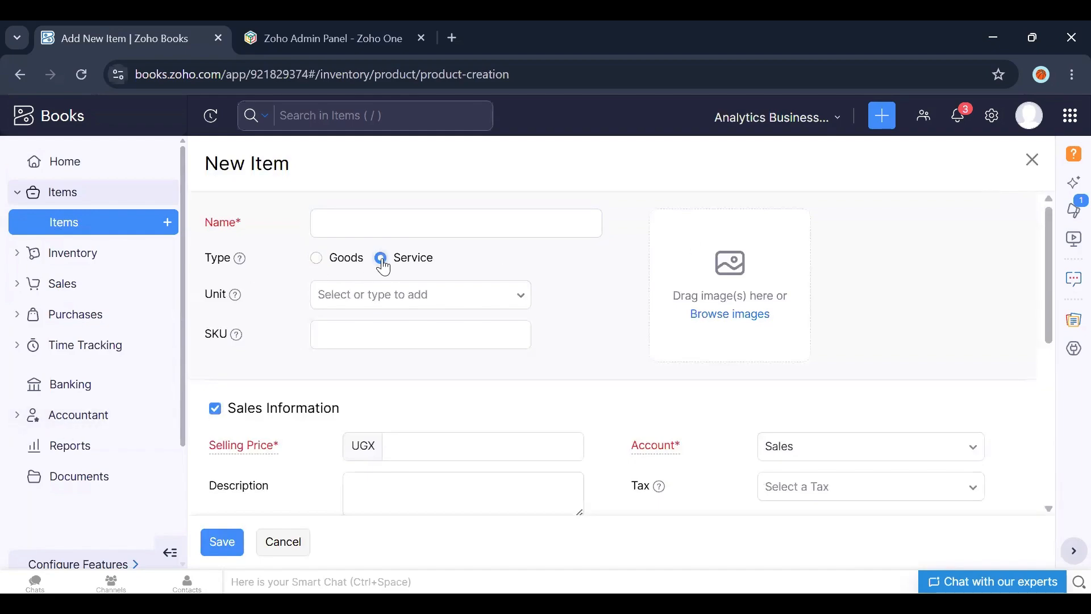
left_click(320, 264)
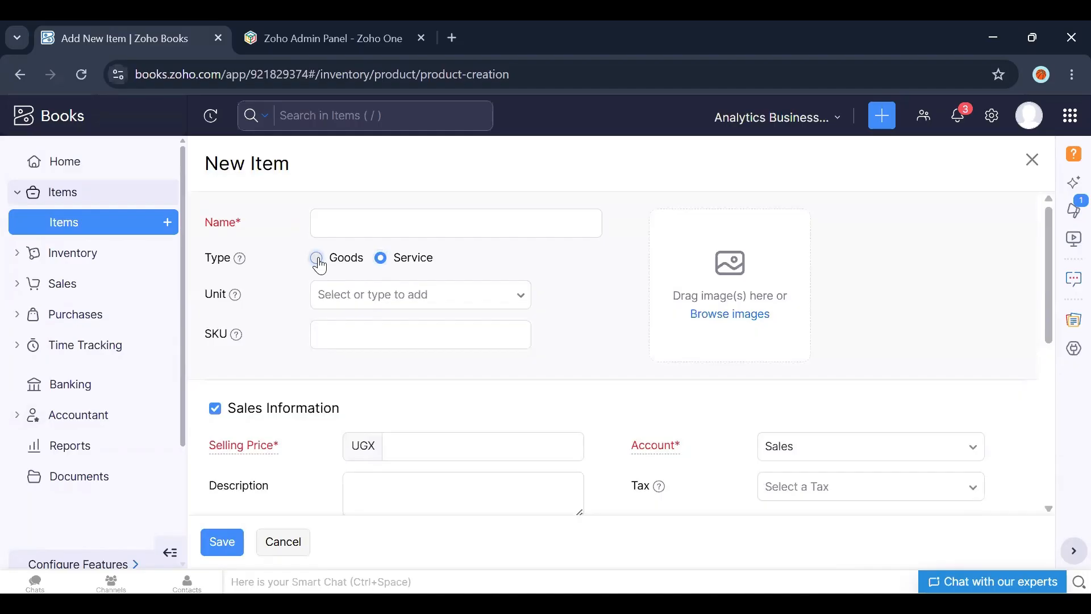
left_click(390, 299)
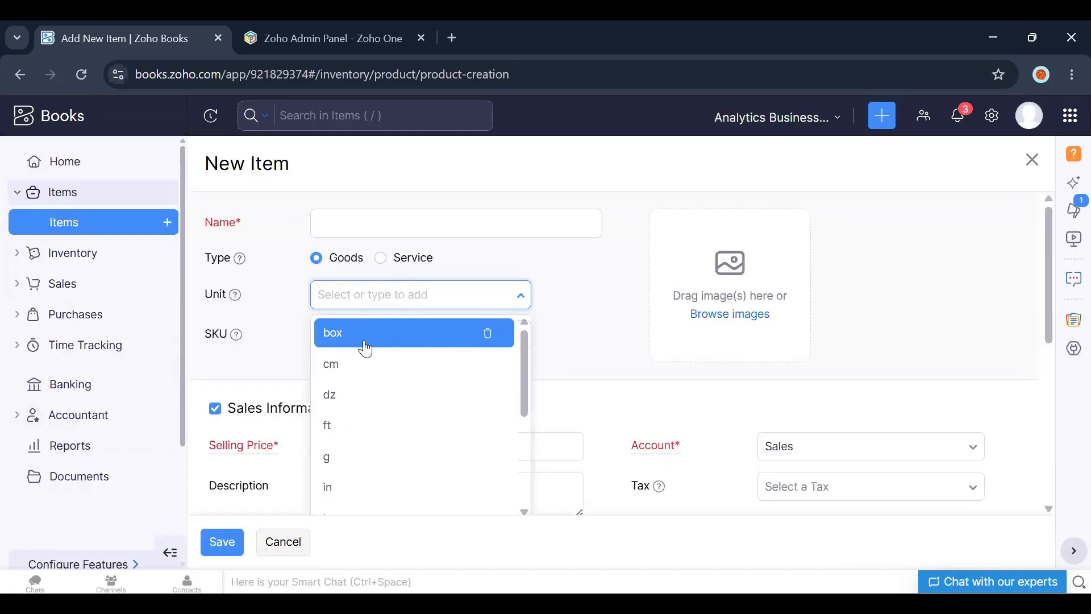
left_click(560, 316)
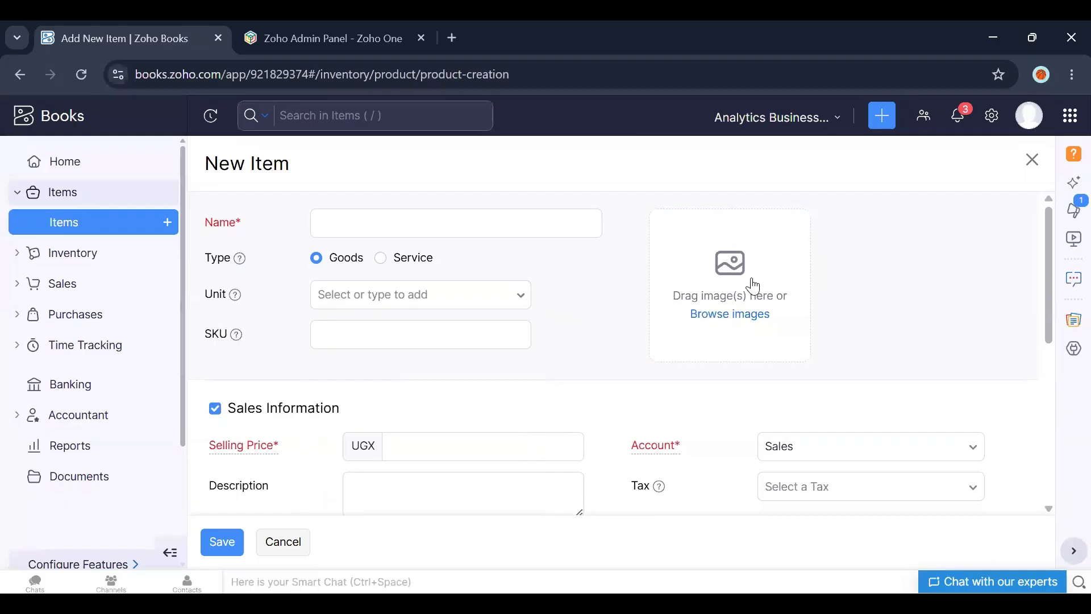
Step: Scroll through the New Item form to review its sales and purchase information fields
scroll(1040, 334, "down", 2)
left_click(405, 335)
left_click(512, 386)
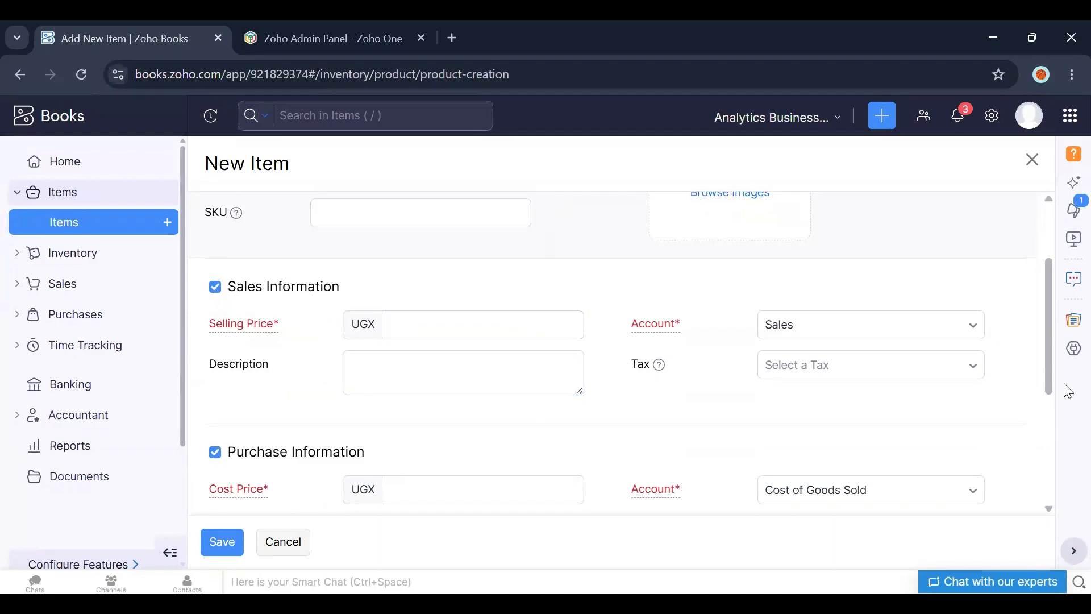
left_click_drag(1047, 370, 1040, 421)
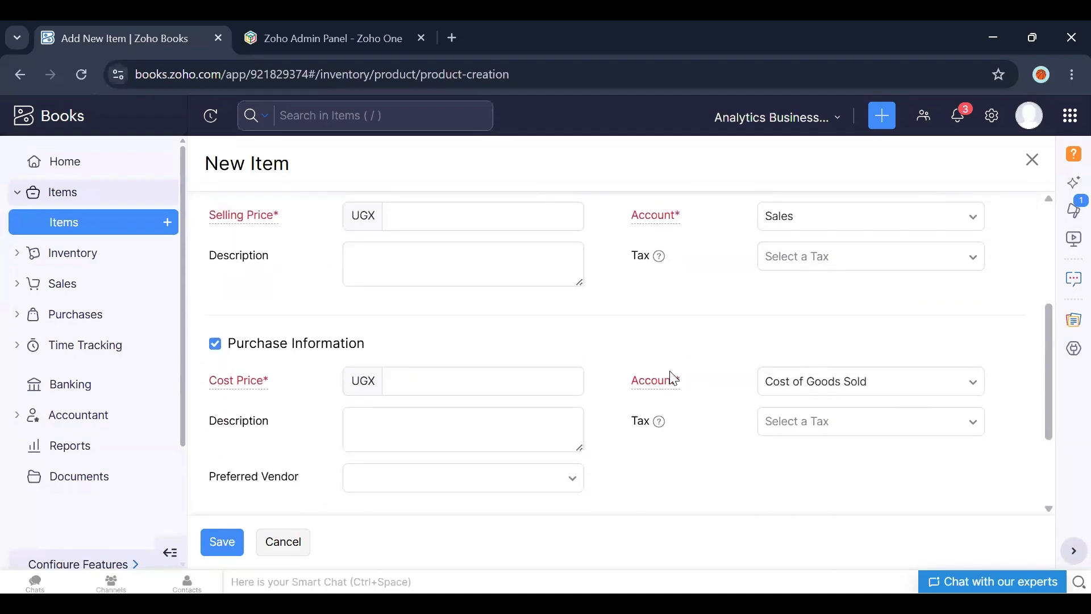
left_click(393, 381)
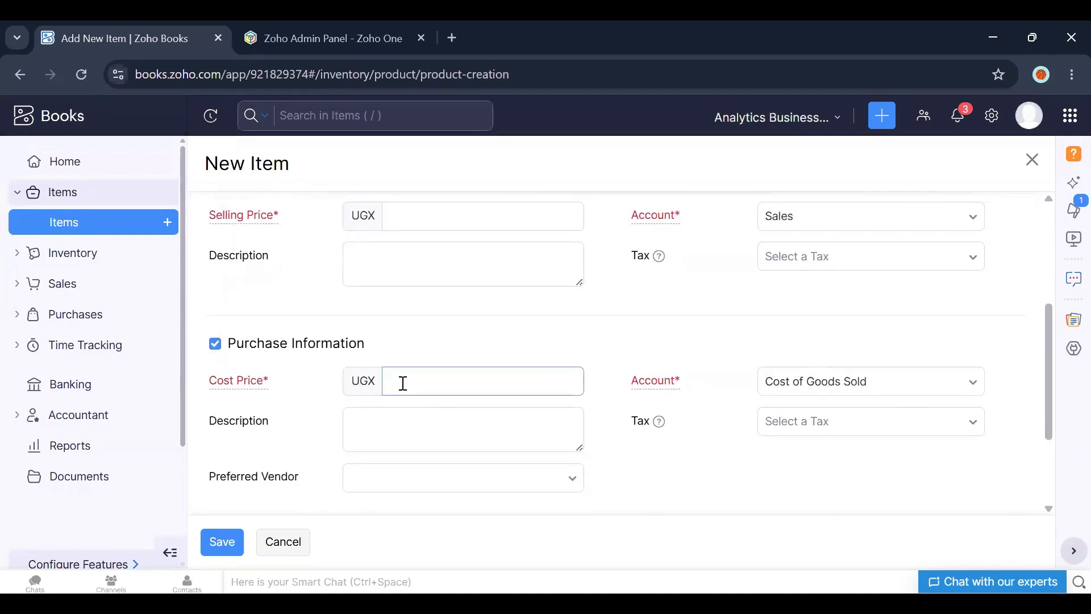
key("Tab")
key("Tab")
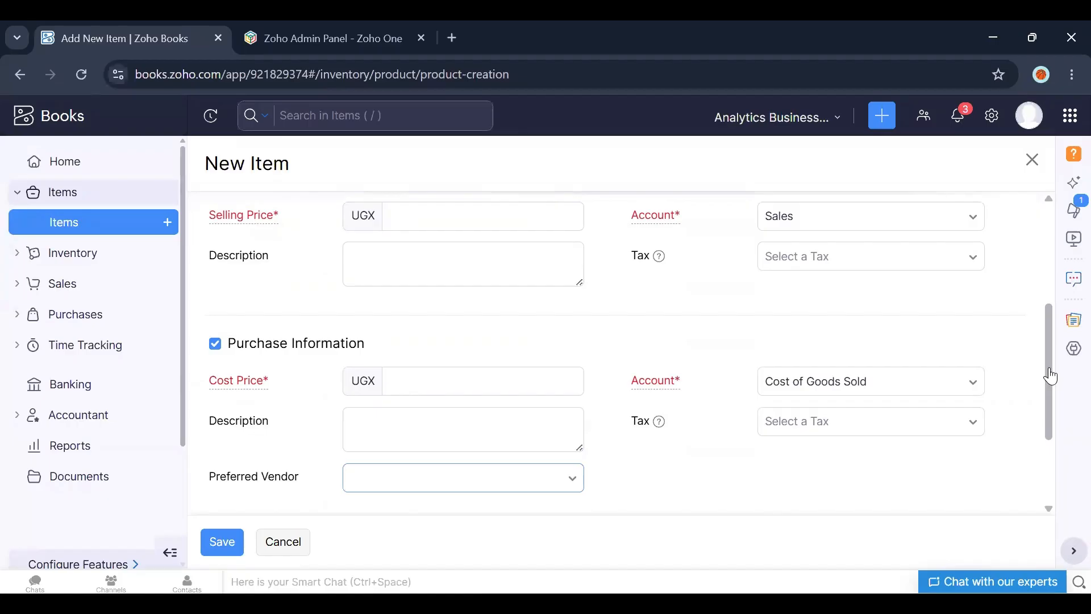
scroll(1051, 376, "up", 4)
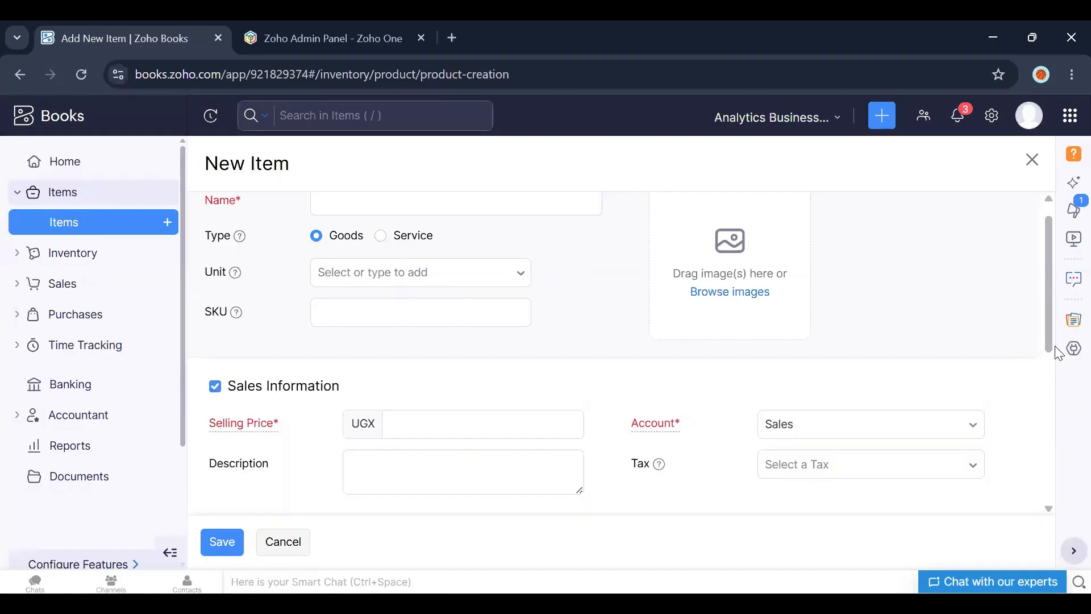
scroll(1051, 338, "up", 1)
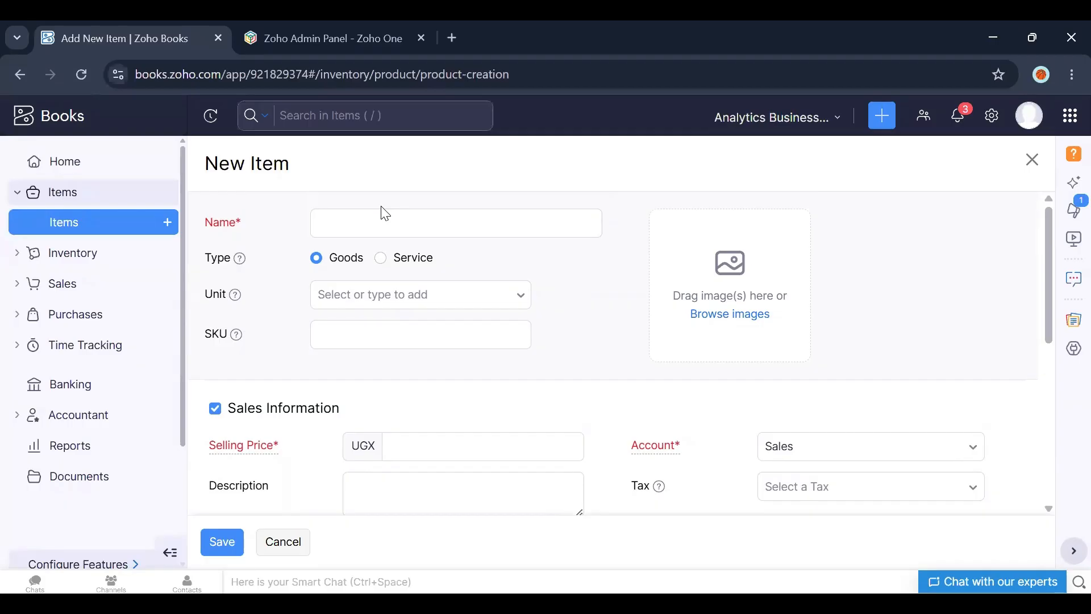
mouse_move(245, 297)
Step: Name the new item Nails
left_click(370, 219)
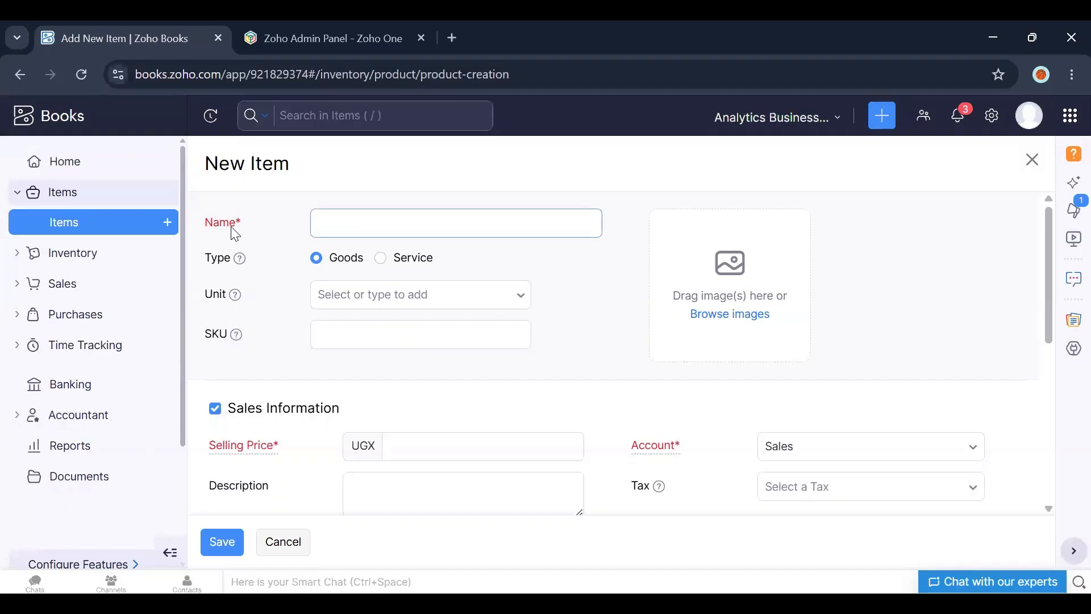
left_click(334, 222)
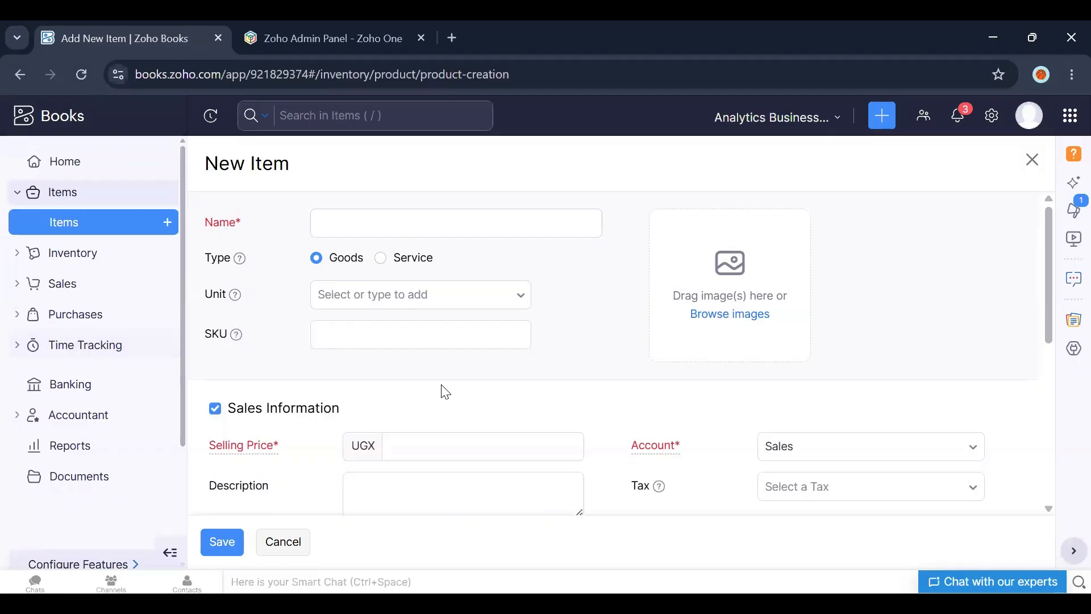
left_click(347, 218)
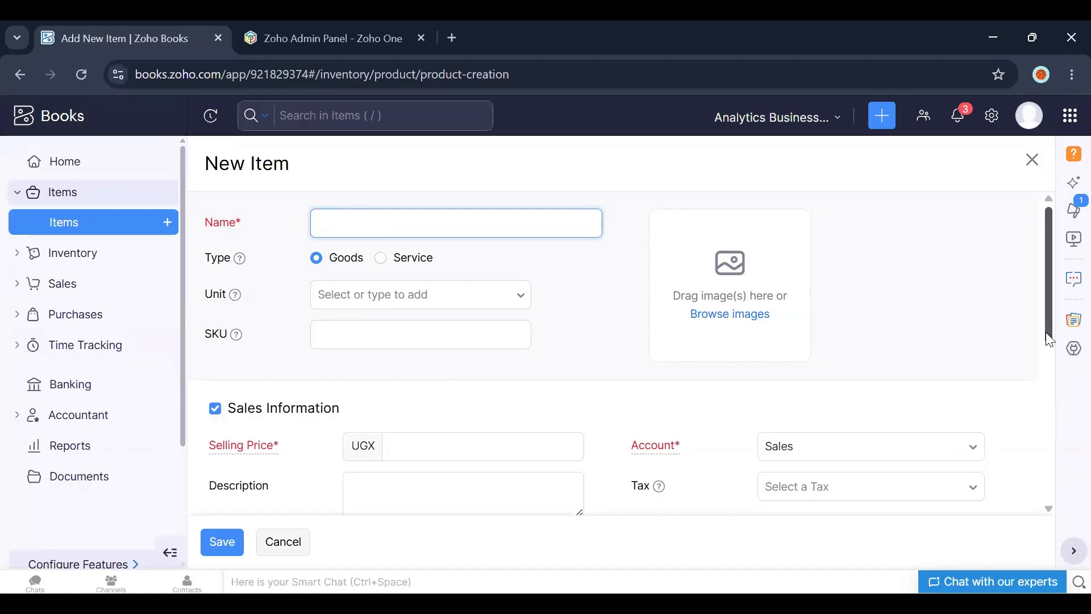
scroll(1046, 323, "down", 2)
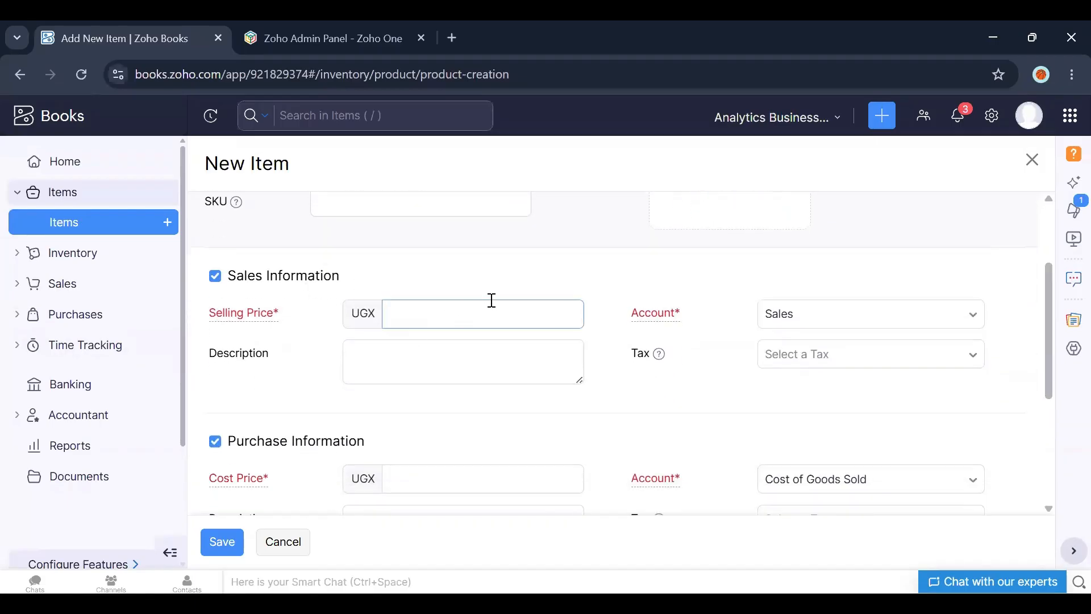
left_click_drag(1050, 392, 480, 531)
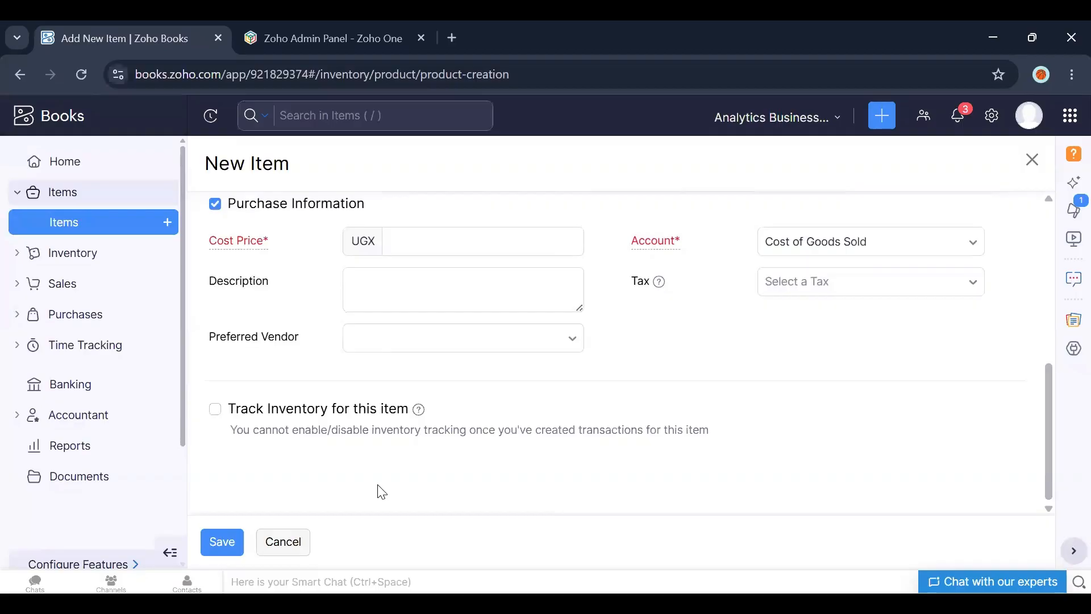
scroll(1046, 383, "up", 5)
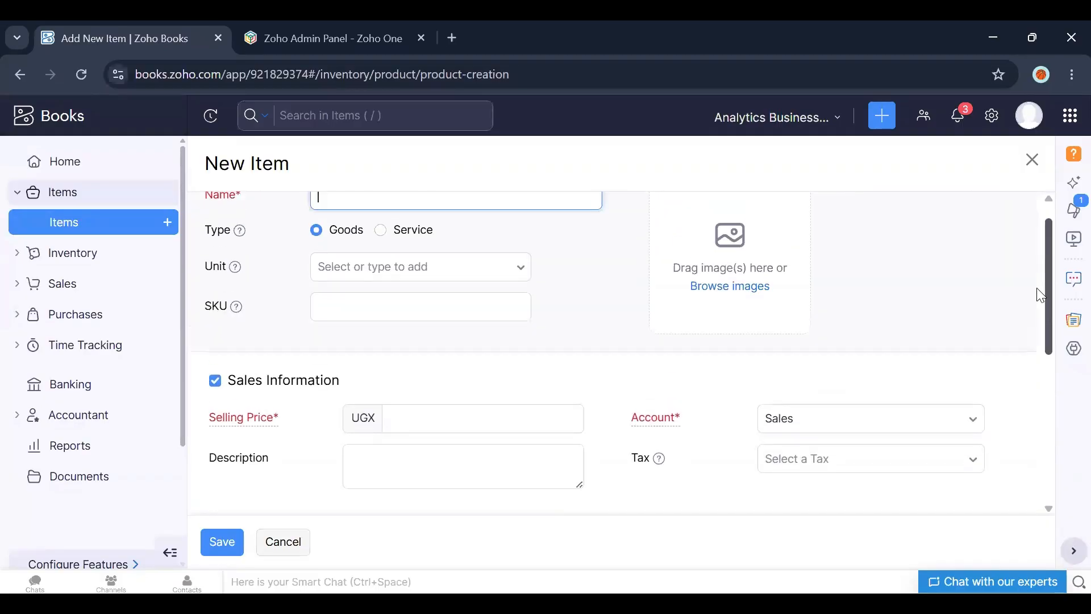
scroll(1041, 295, "up", 1)
type("Nails")
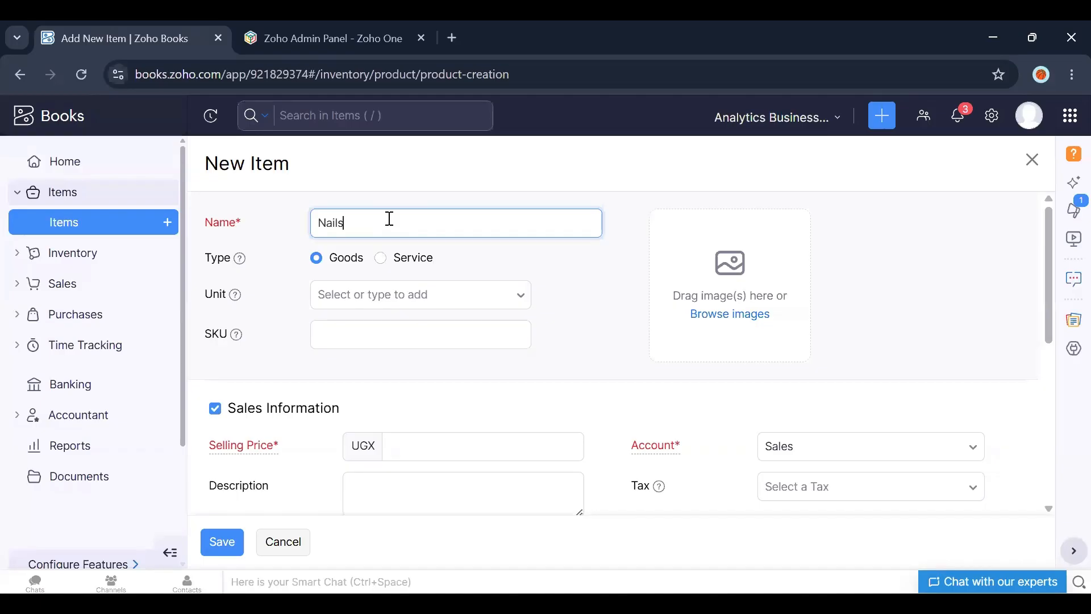
Step: Set the item's unit to kg
left_click(401, 294)
type("kg")
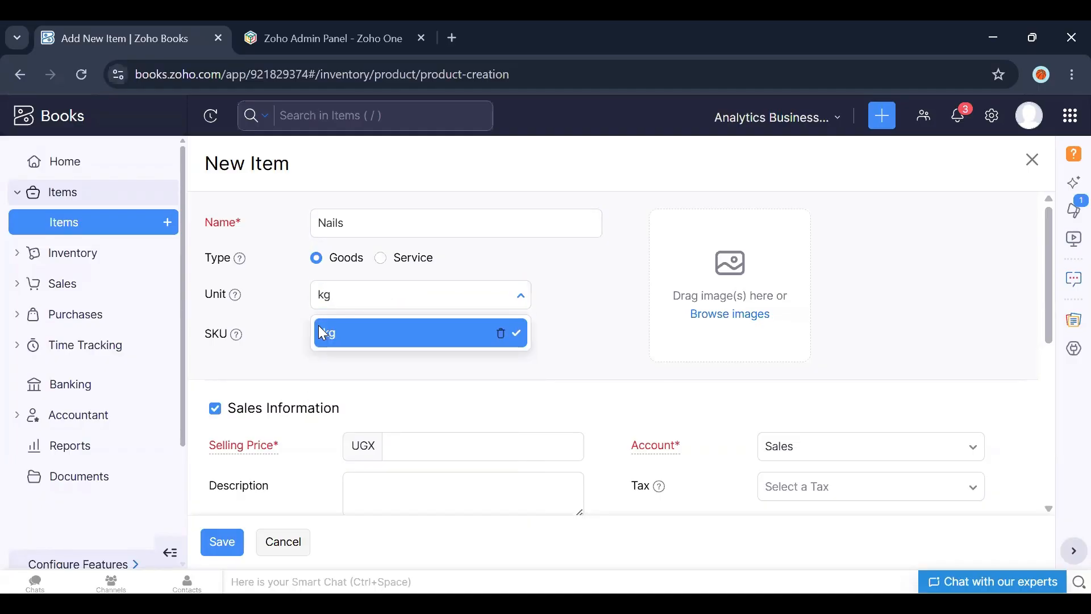
left_click(323, 332)
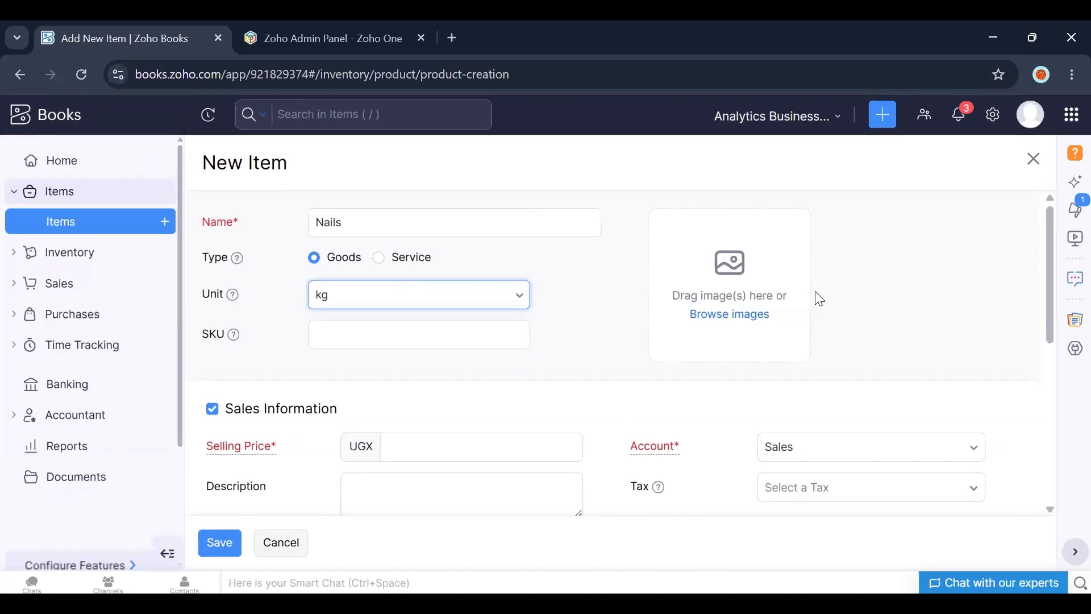
Step: Set the item's selling price to 30000 UGX
left_click_drag(1047, 310, 1050, 327)
scroll(1048, 326, "down", 1)
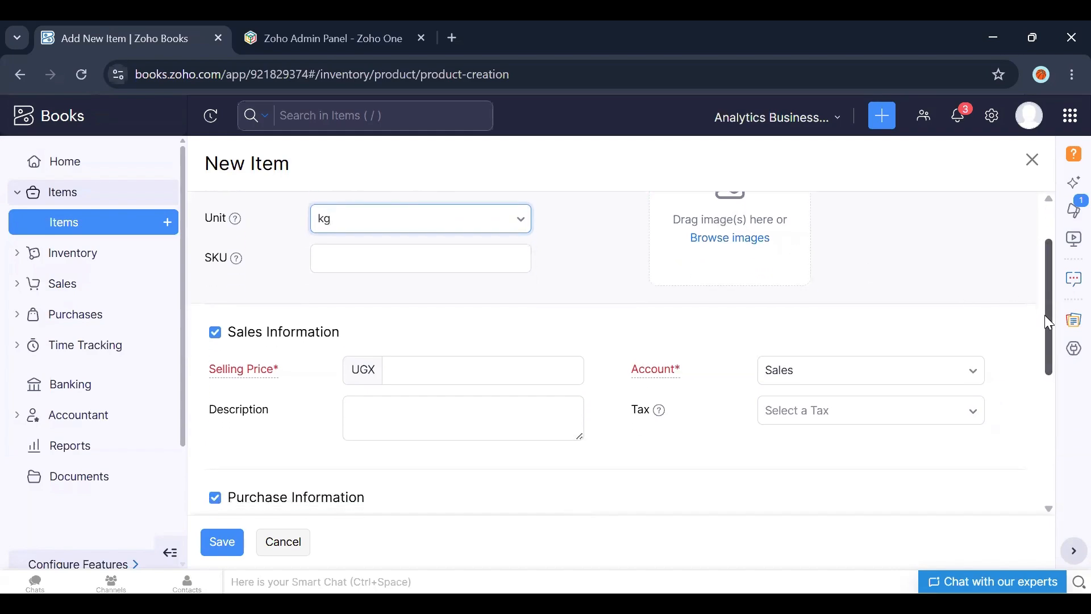
scroll(1048, 321, "down", 3)
left_click(434, 207)
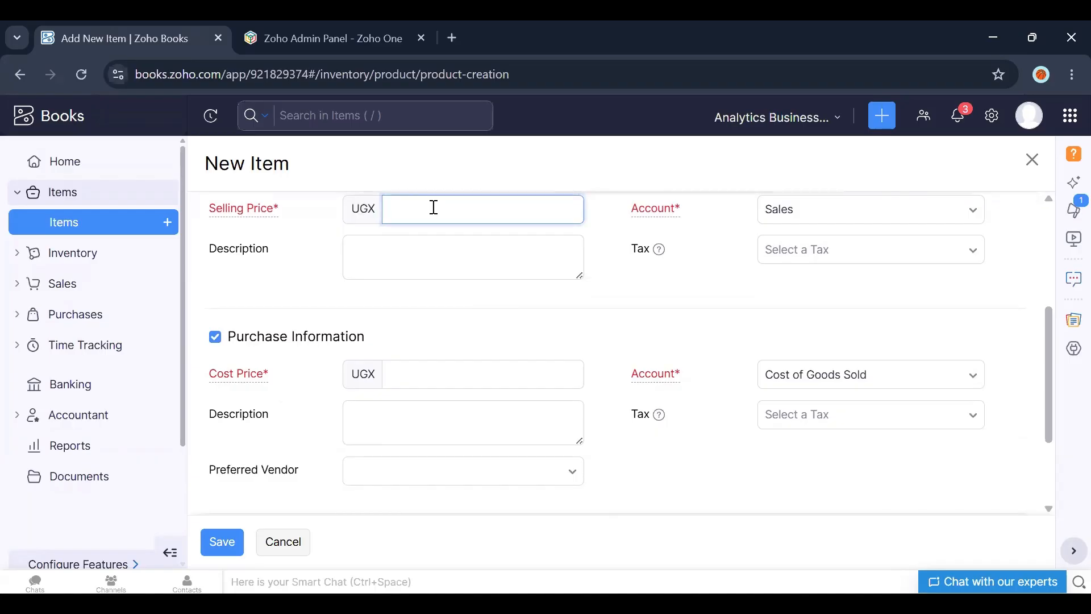
type("30000")
Step: Set the item's cost price to 20000 UGX and save the item
left_click(416, 369)
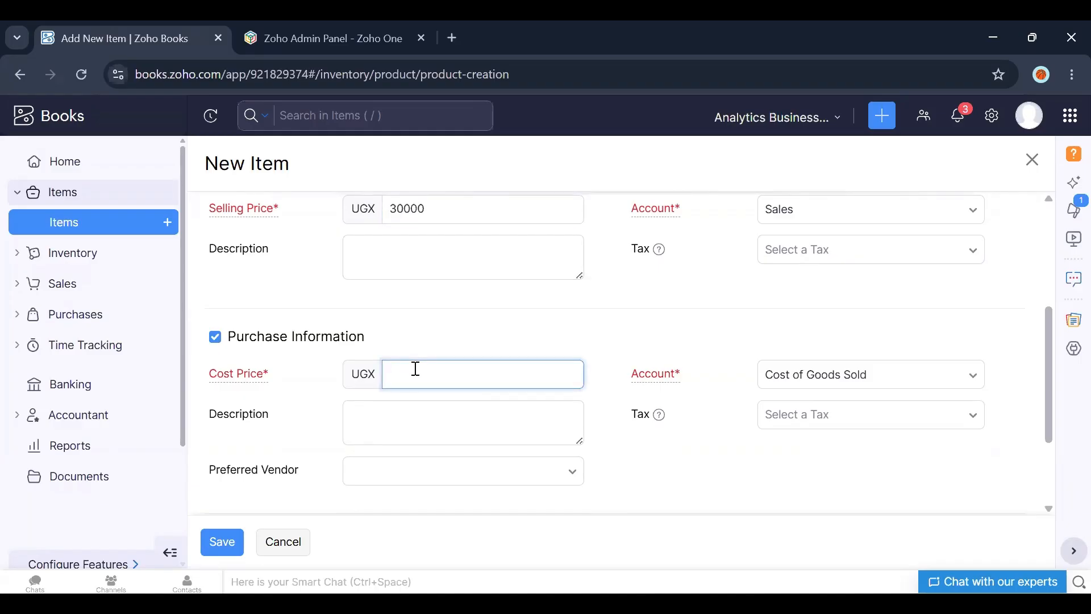
type("20000")
left_click(231, 547)
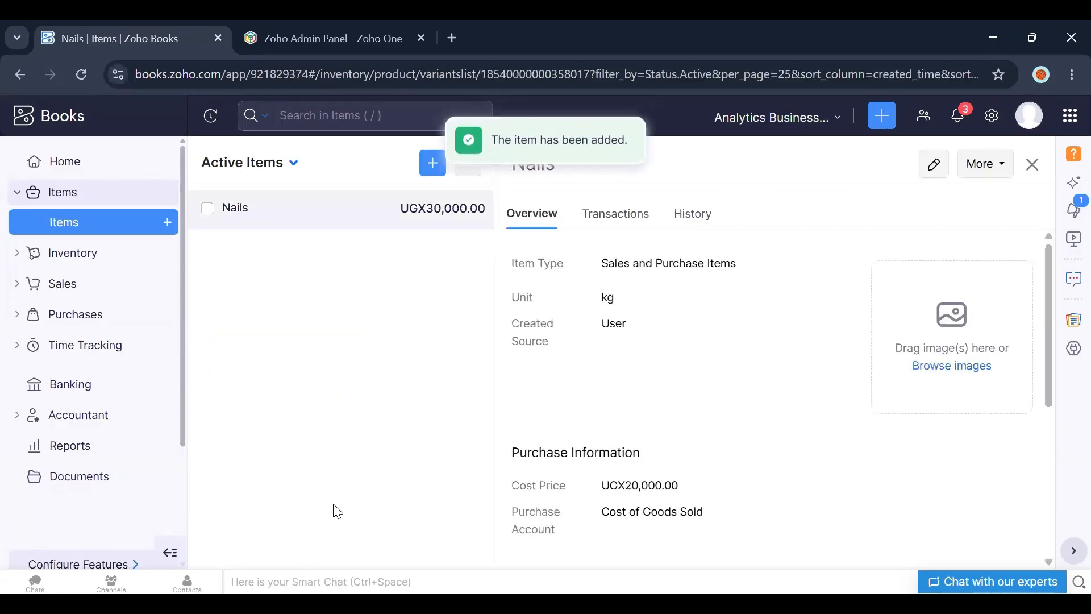
Step: Review the saved Nails item's details, then start creating another new item
left_click(1026, 170)
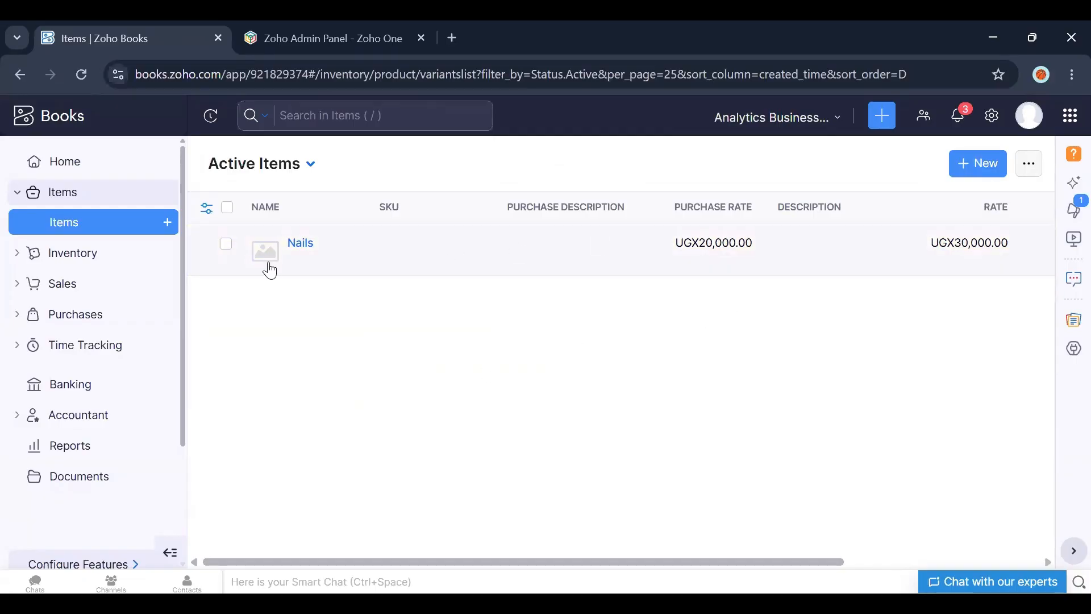
left_click(307, 250)
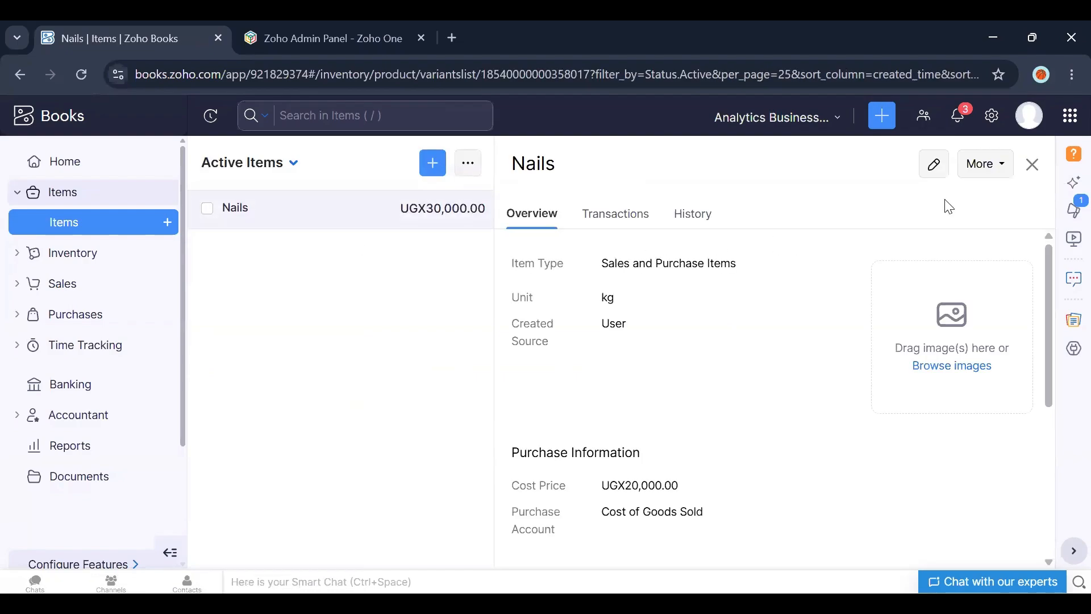
left_click(1033, 164)
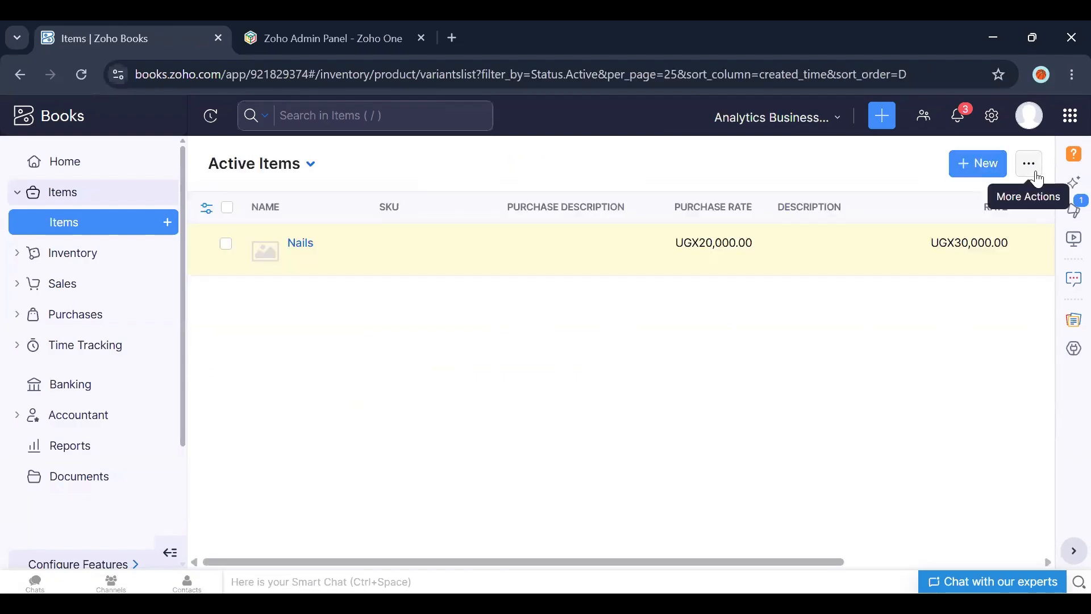
left_click(992, 176)
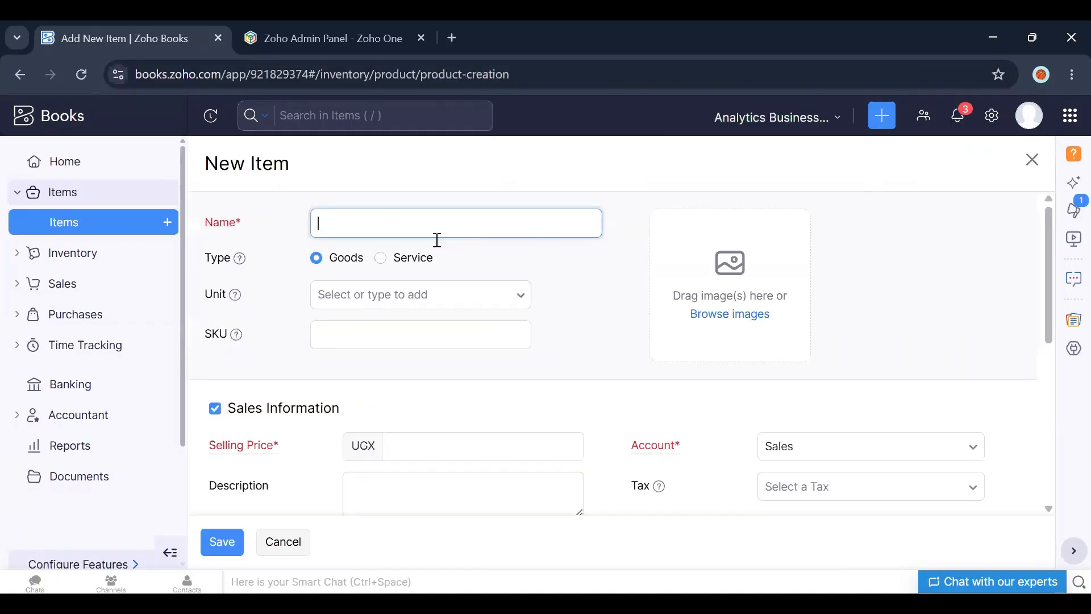
Step: Pick Service as the item type, then cancel creating the new item
left_click(379, 258)
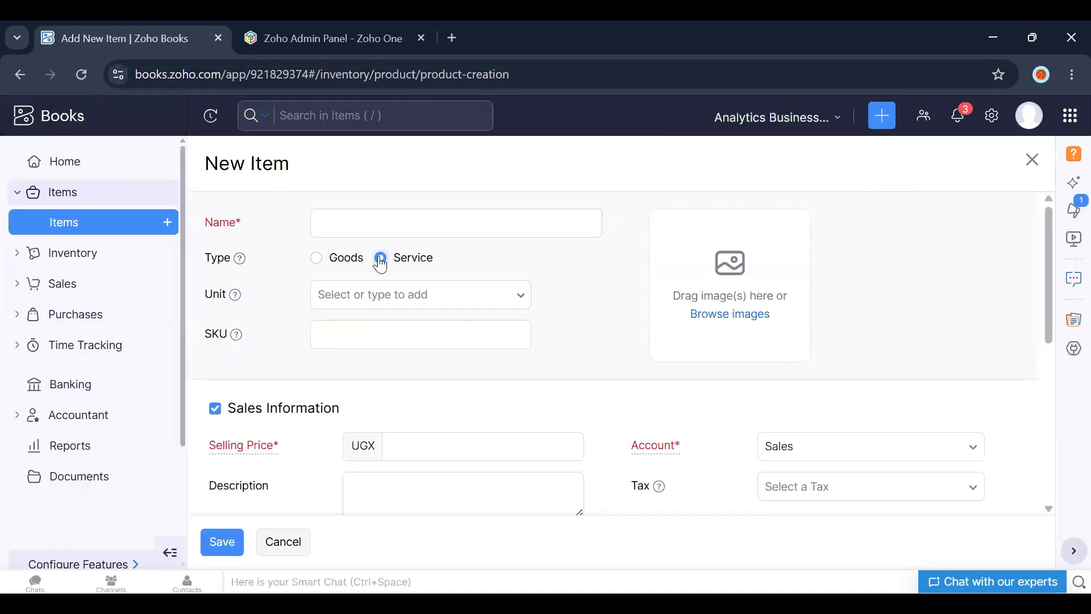
left_click(294, 547)
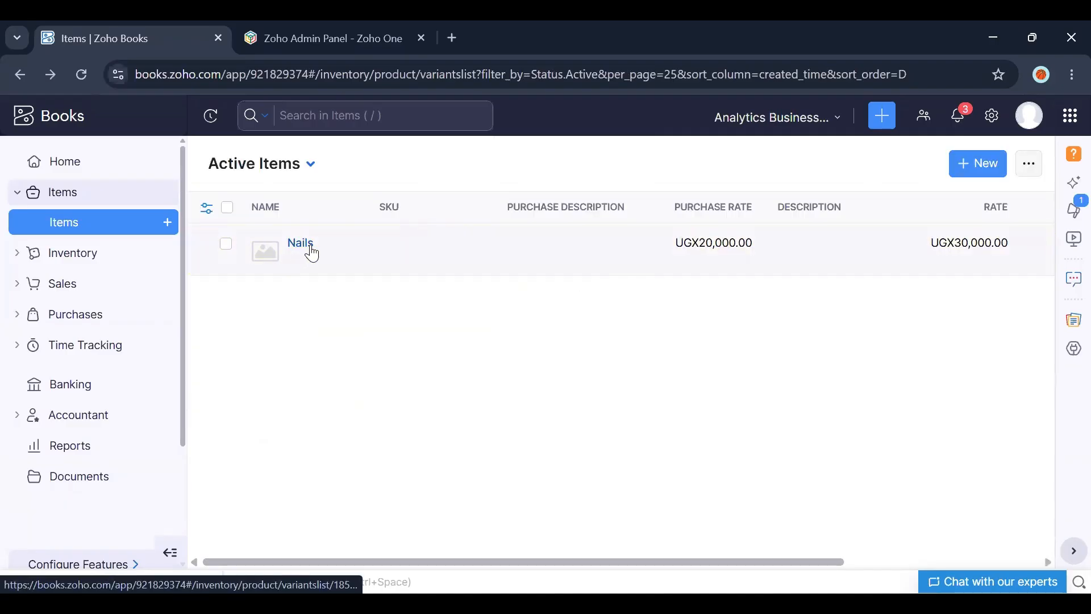
Step: Open the Nails item and look through its edit form and its More actions menu
left_click(301, 243)
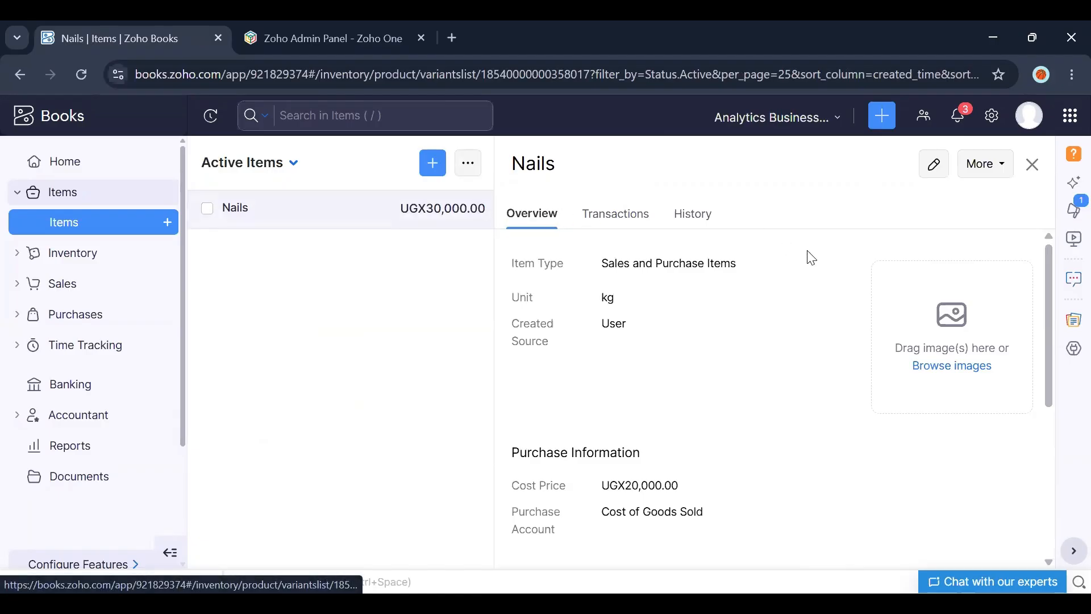
left_click(935, 183)
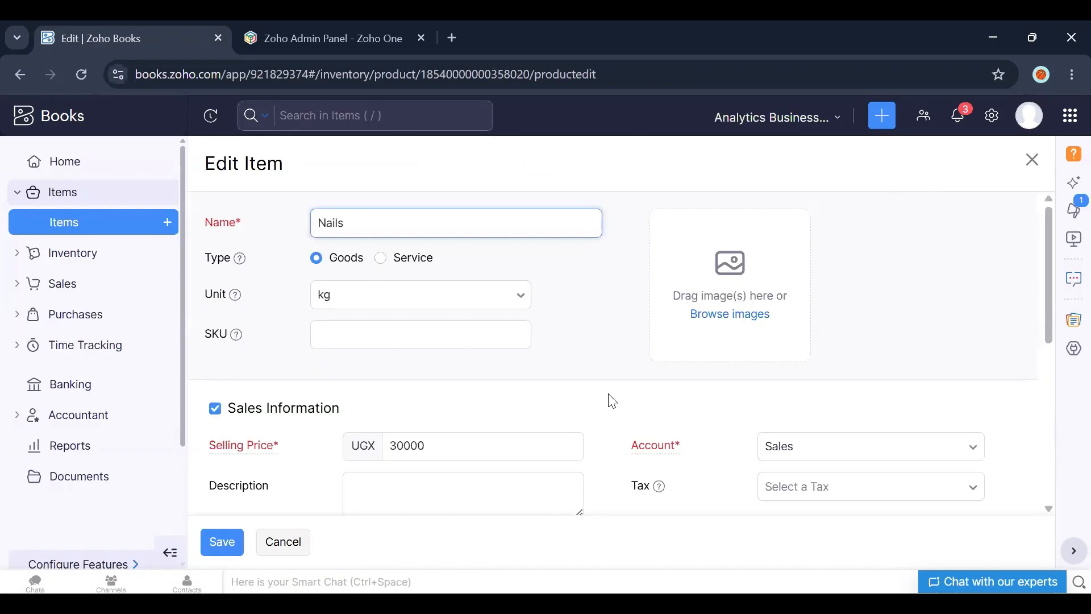
left_click(296, 542)
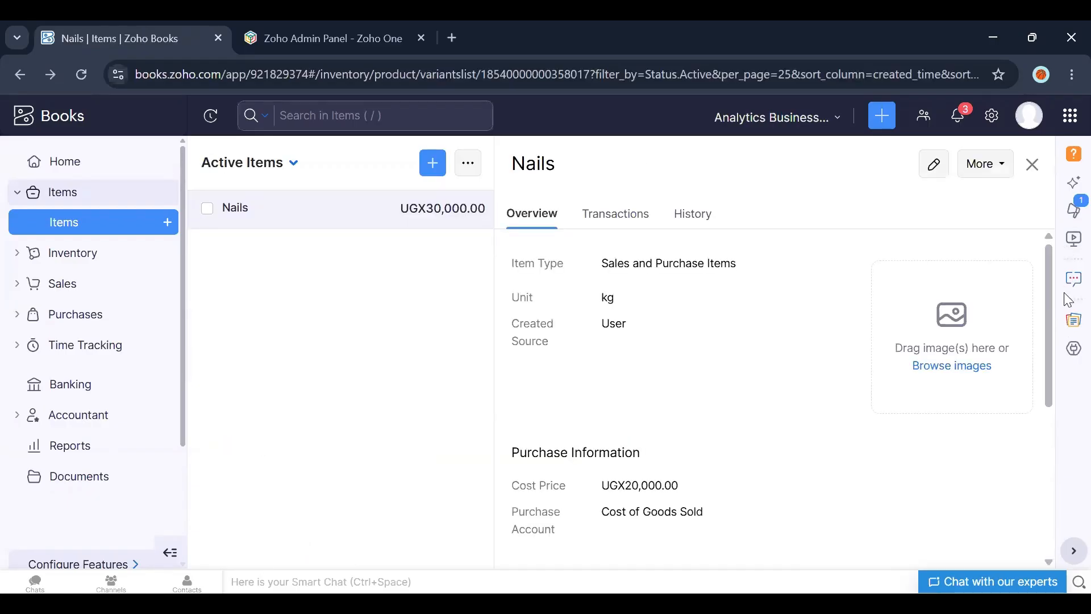
left_click(1032, 165)
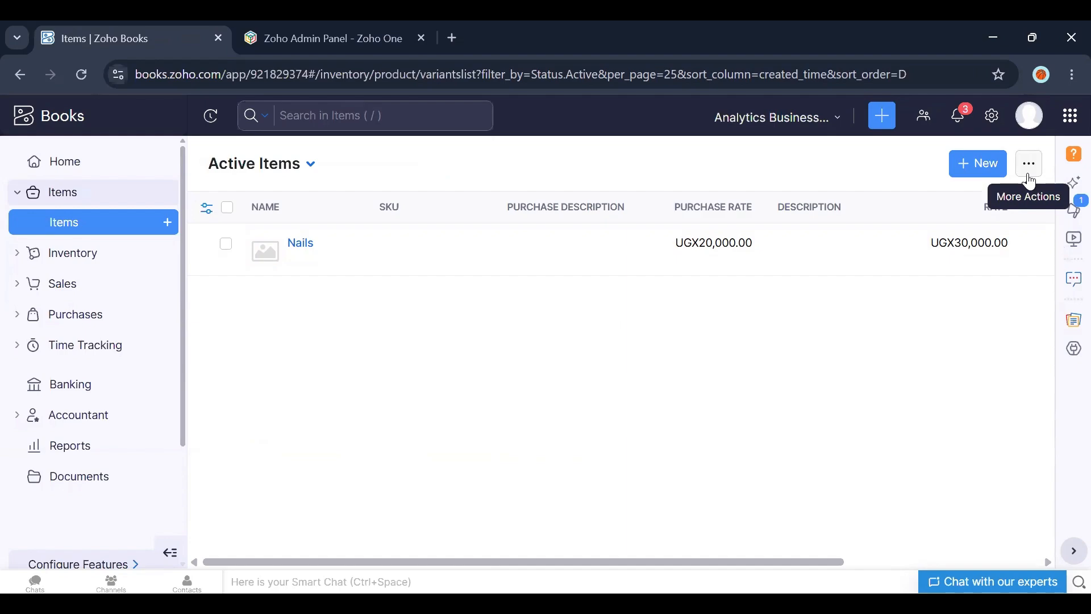
left_click(300, 246)
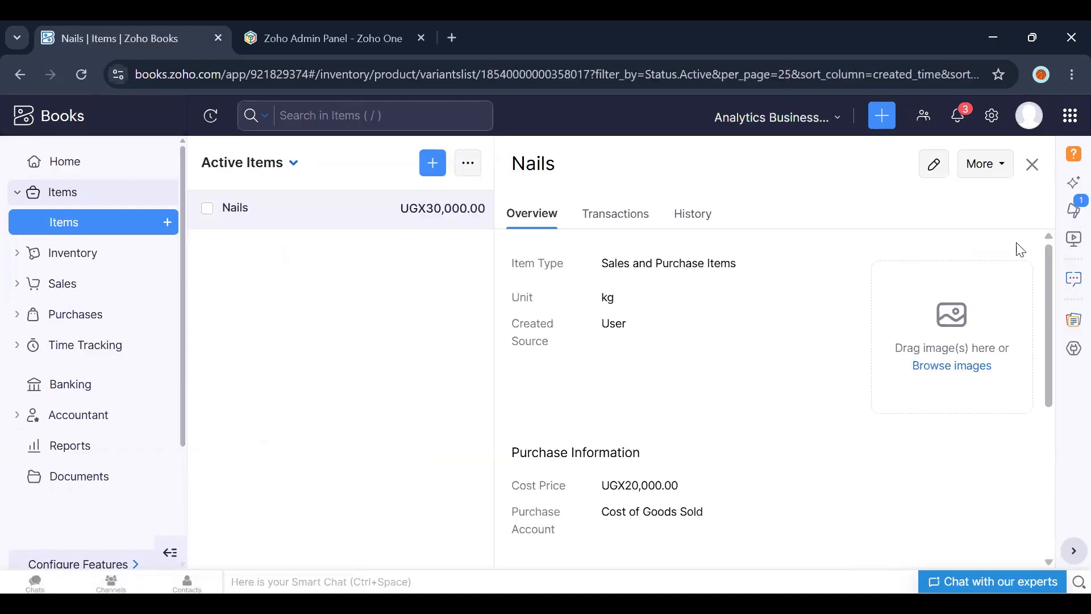
left_click(993, 183)
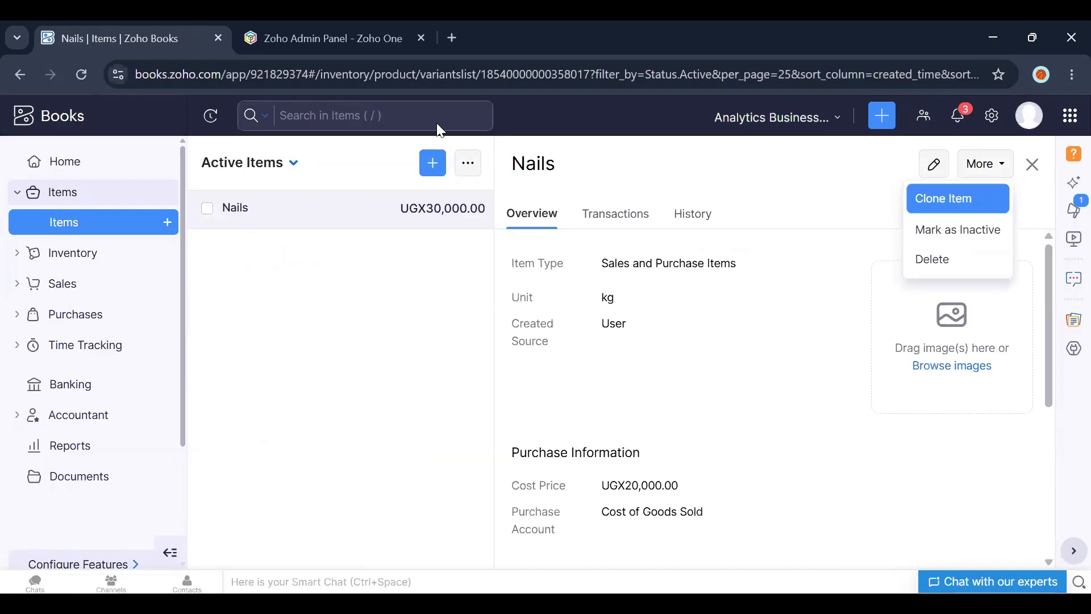
left_click(997, 166)
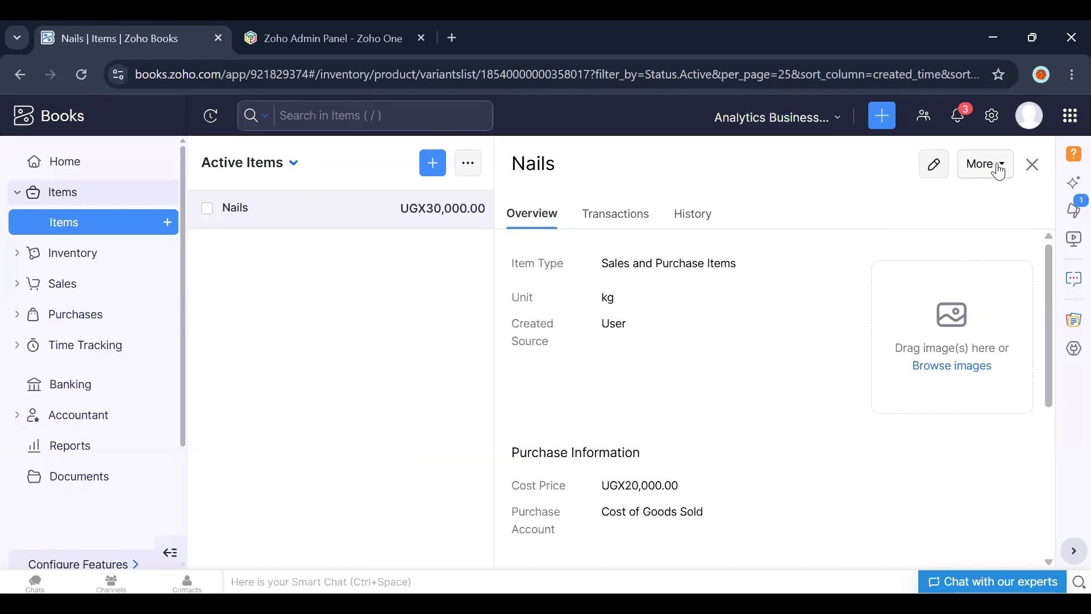
left_click(997, 168)
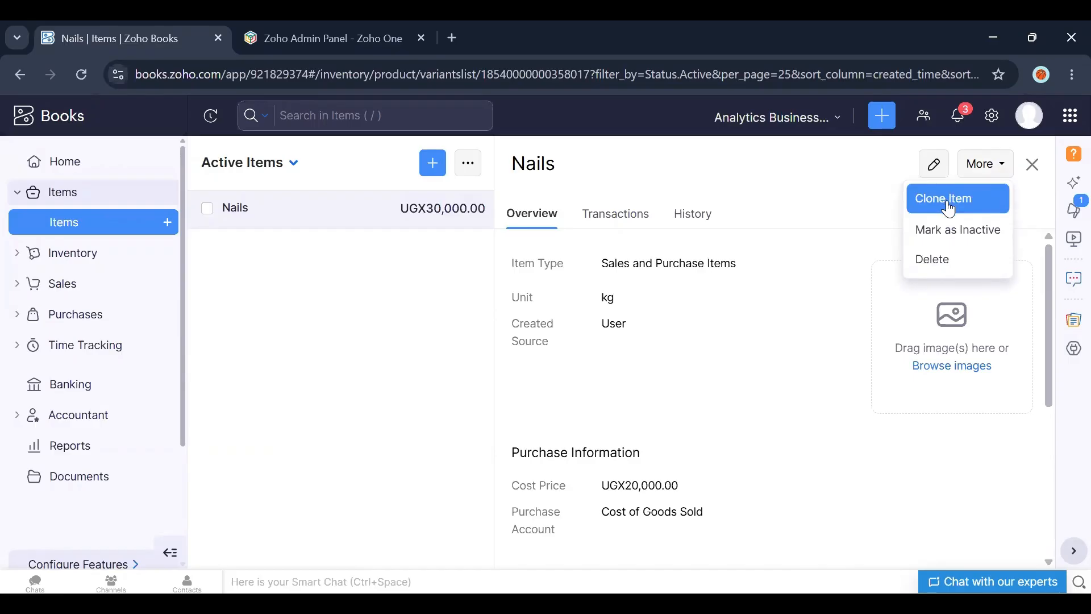
left_click(1033, 164)
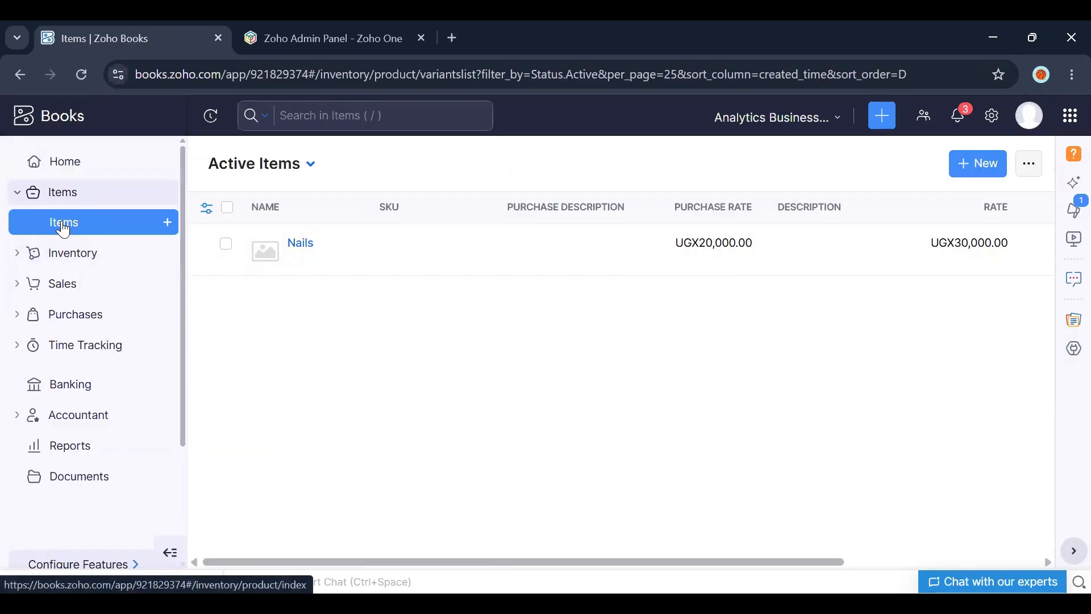
Step: In the Items settings, enable inventory tracking, preventing stock below zero, out-of-stock warnings and reorder-point notifications, and save
left_click(301, 251)
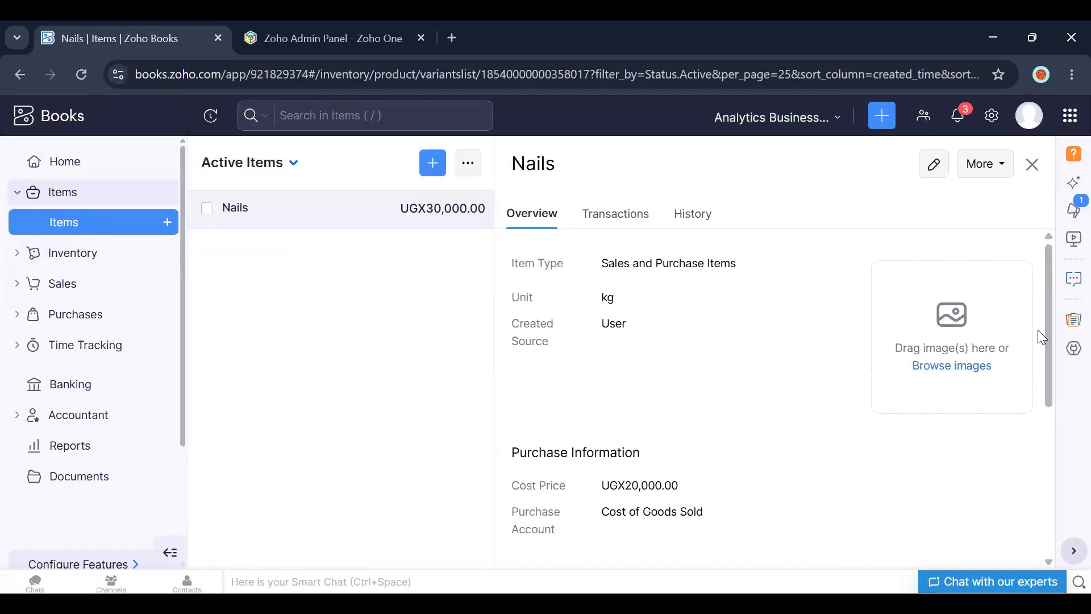
mouse_move(1046, 332)
left_mouse_down()
mouse_move(1032, 504)
mouse_move(1043, 313)
left_mouse_up()
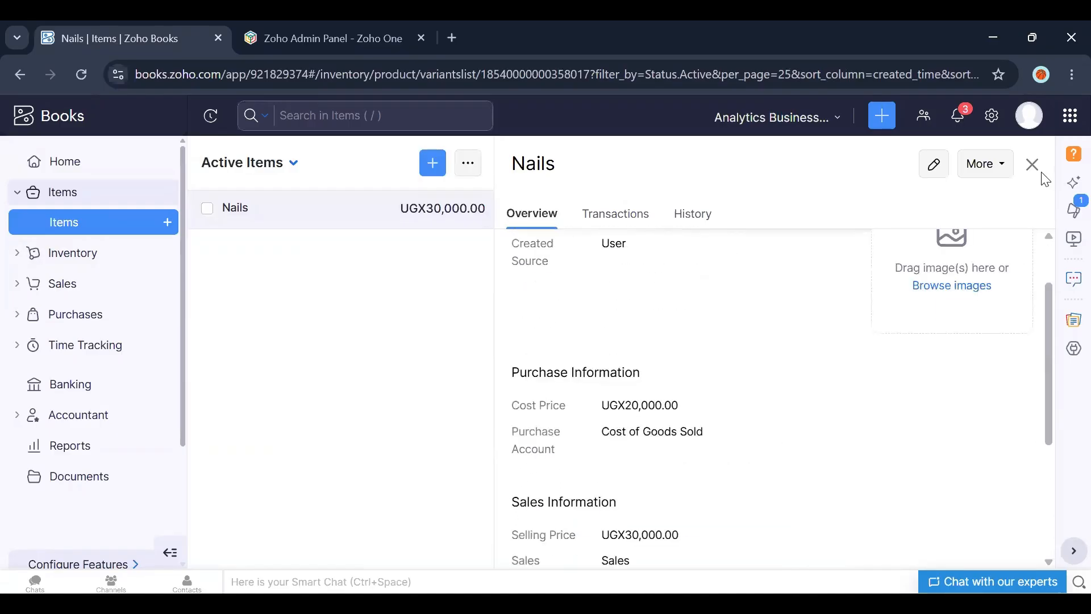
left_click(992, 115)
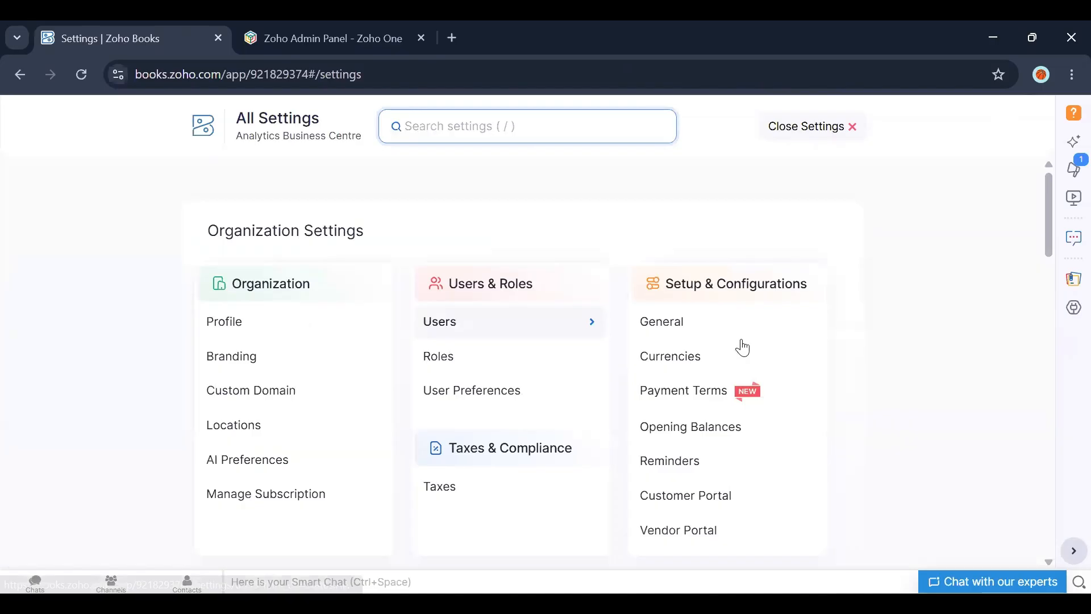
left_click_drag(1048, 212, 1046, 335)
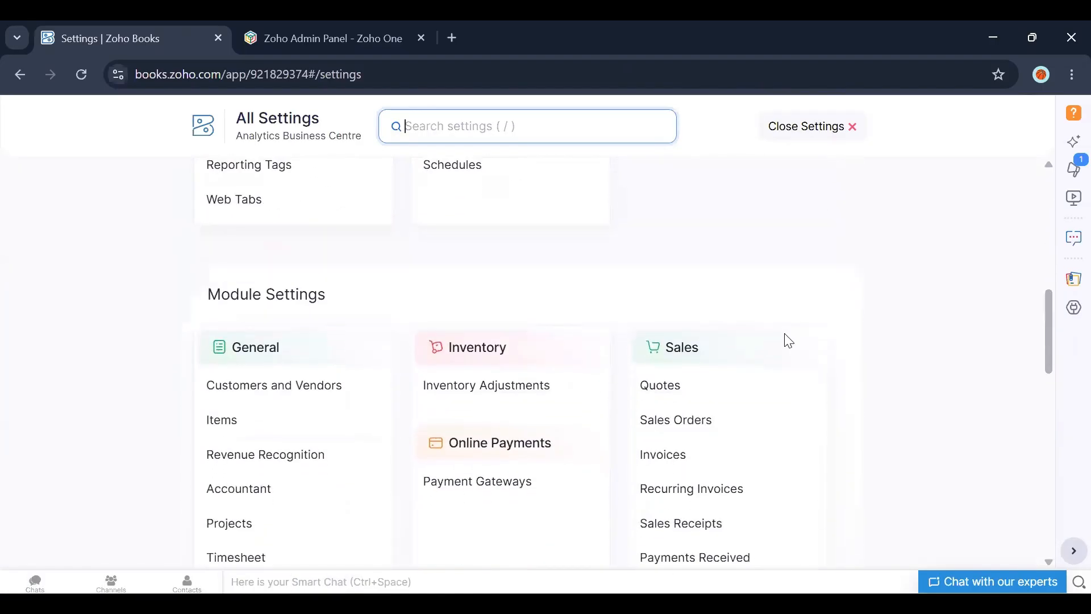
left_click(237, 427)
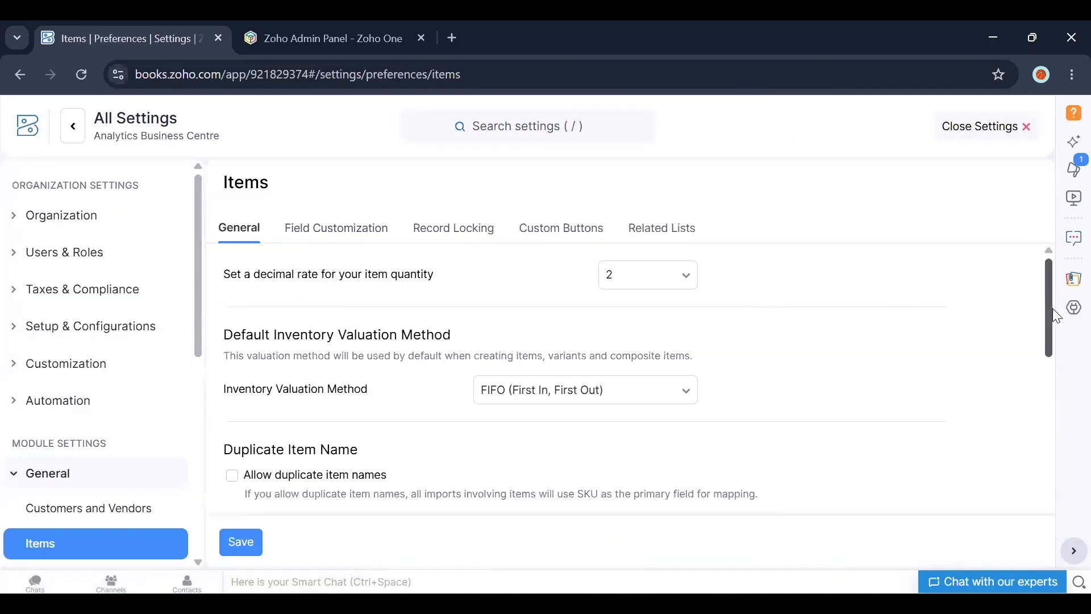
left_click_drag(1053, 315, 1049, 470)
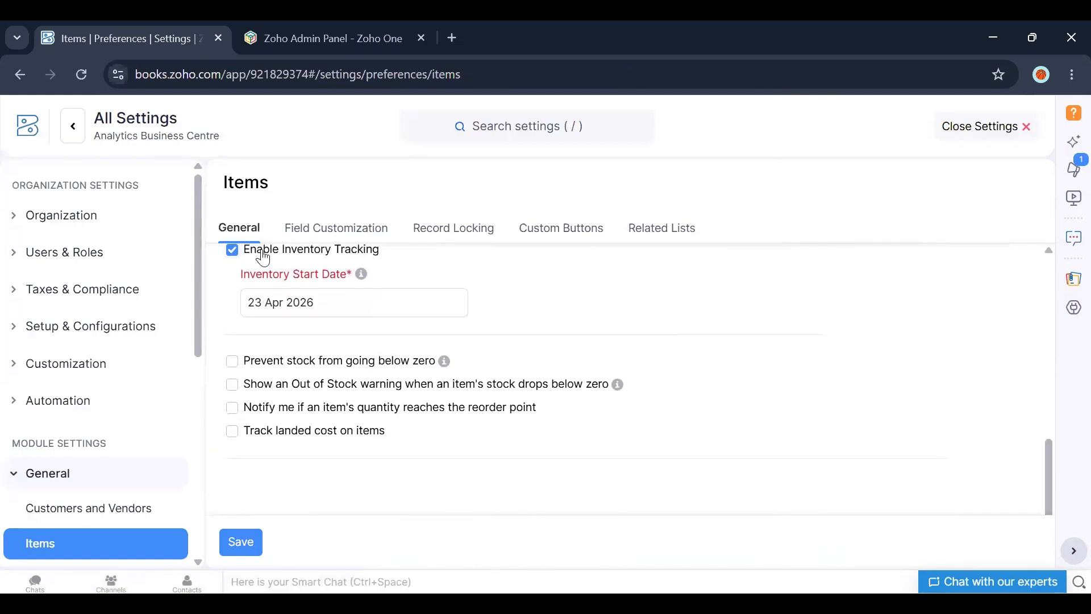
left_click(233, 251)
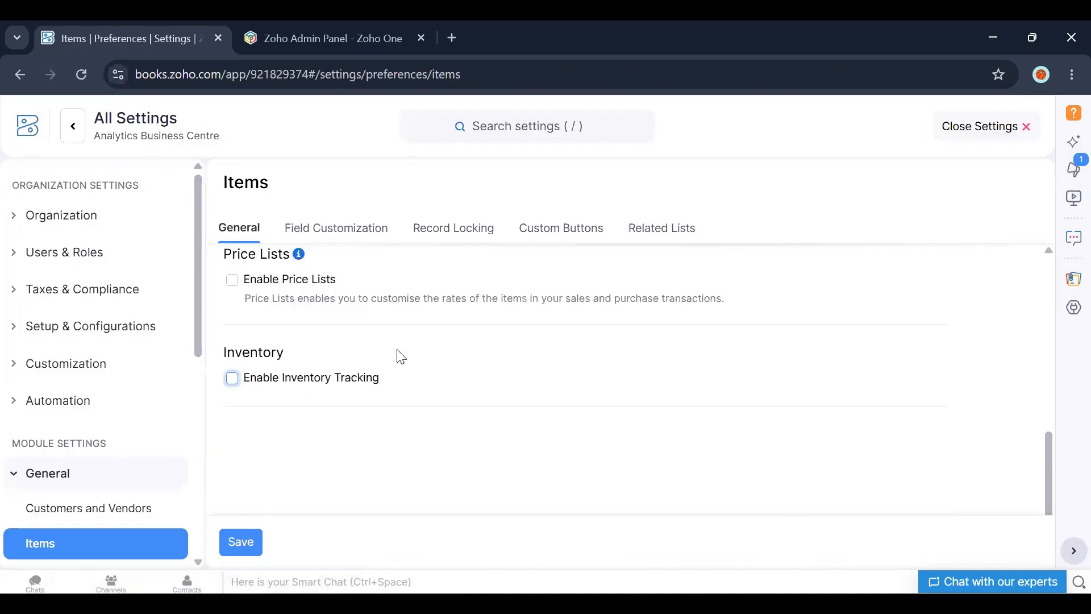
left_click(232, 377)
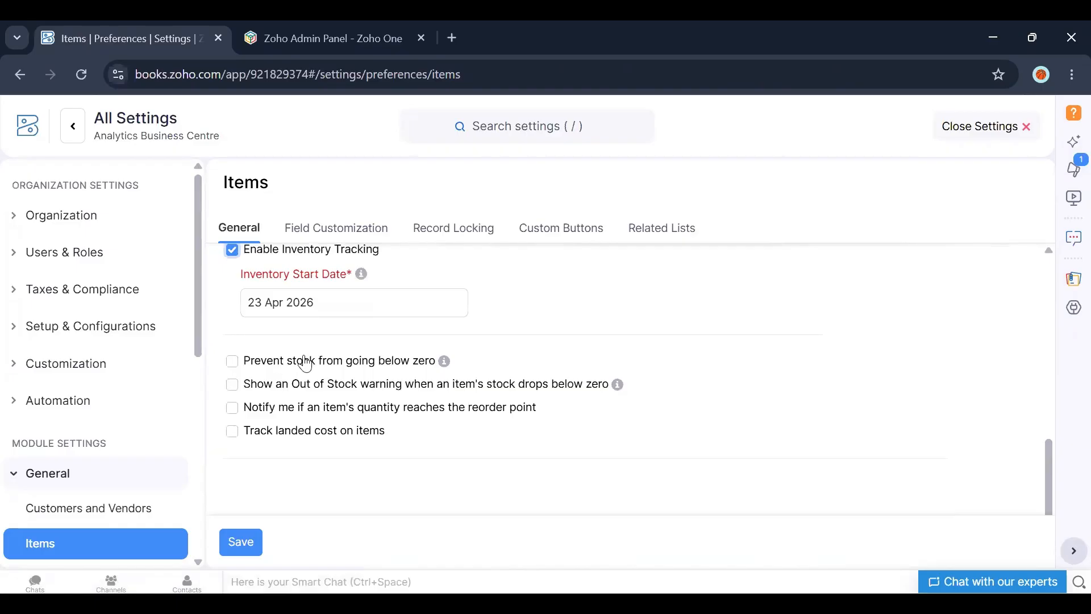
left_click(238, 371)
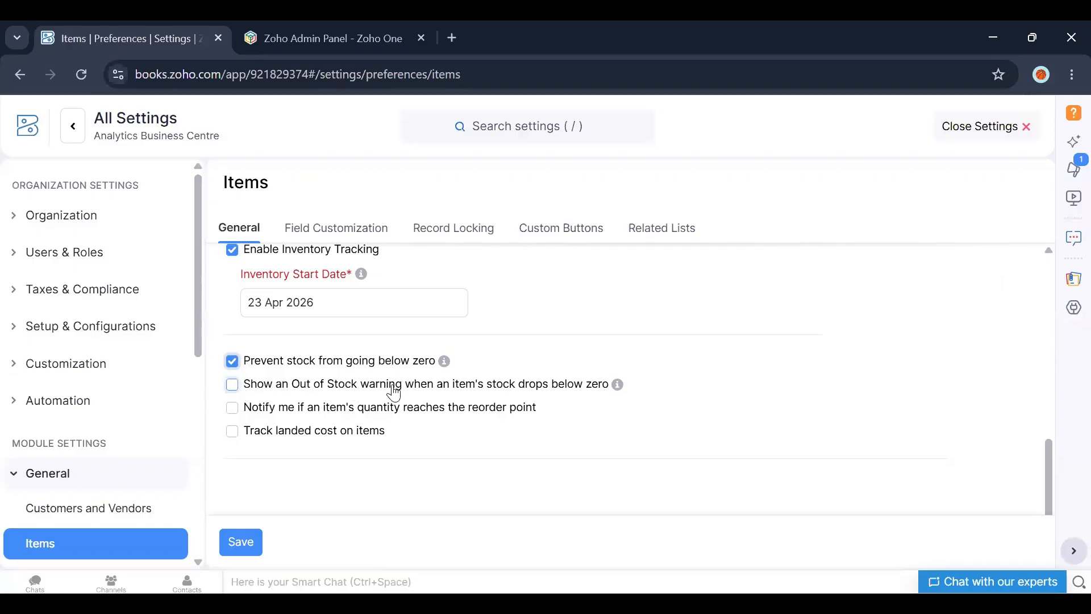
left_click(232, 386)
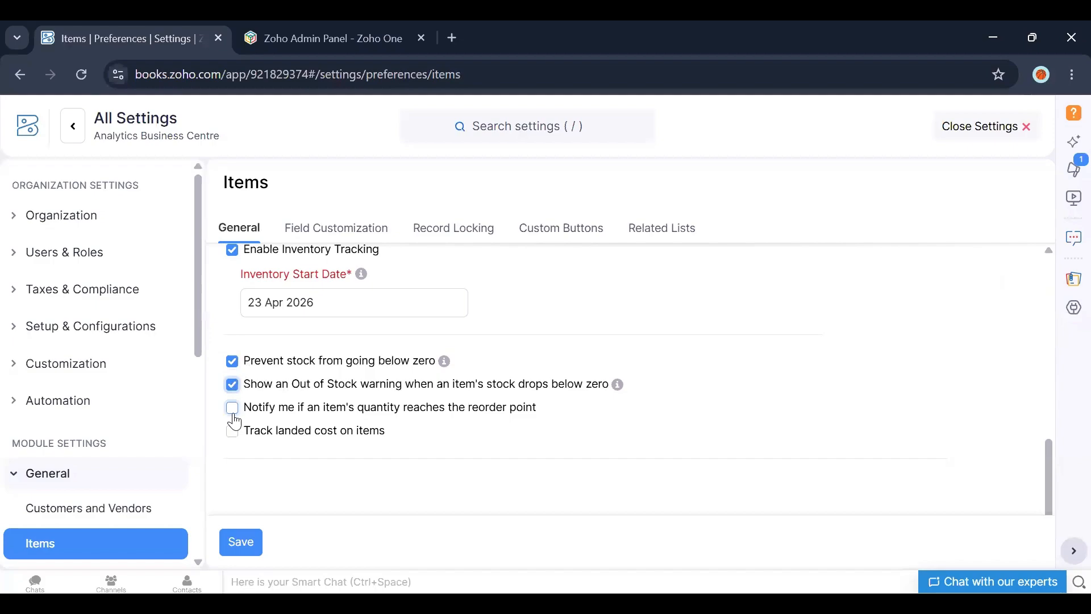
left_click(233, 410)
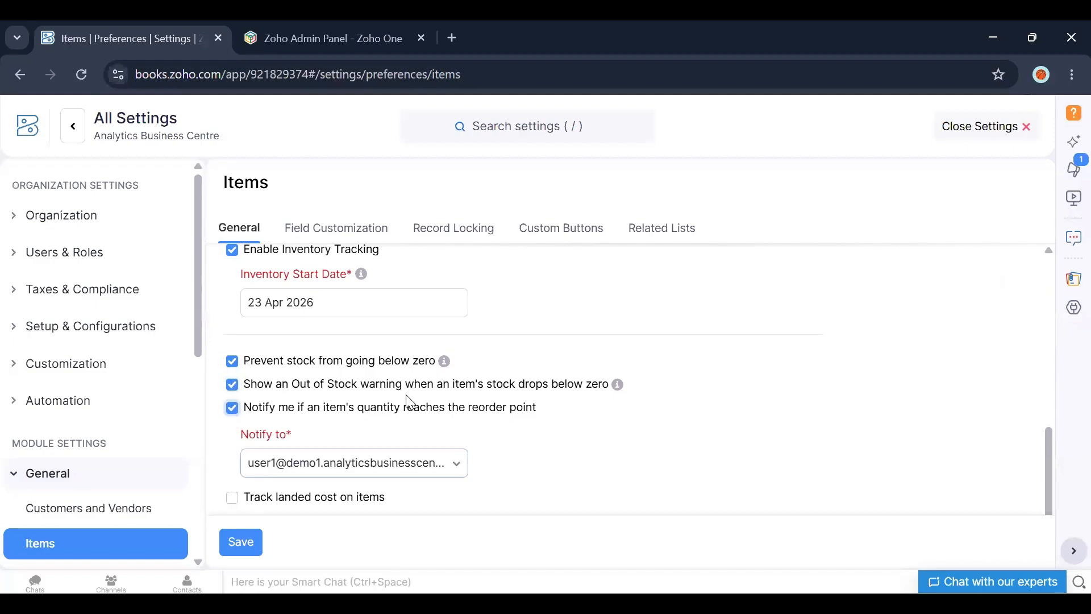
left_click(240, 542)
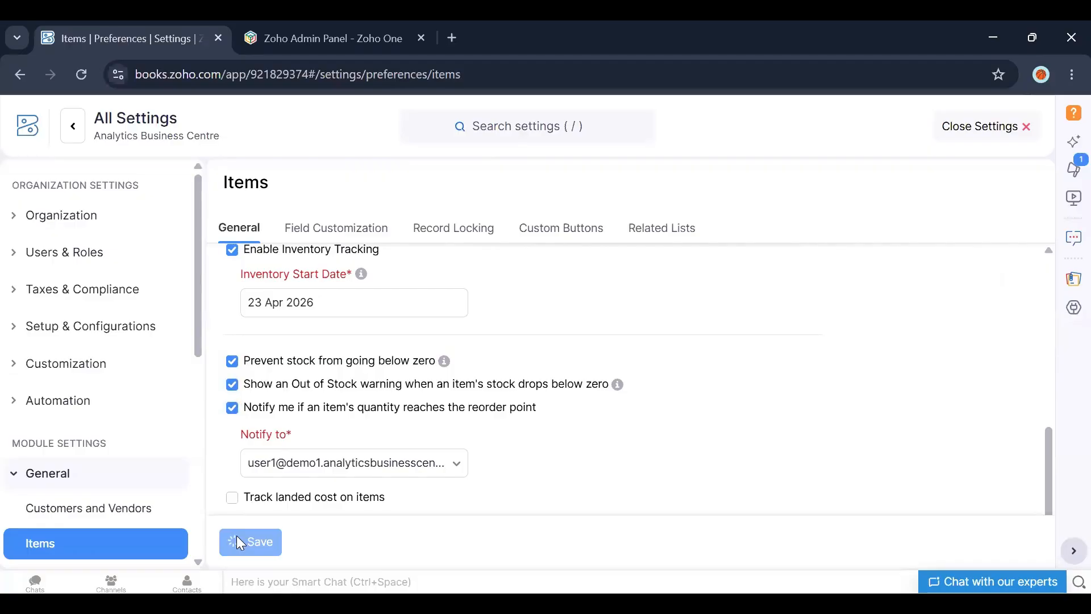
Step: Edit the Nails item and turn on inventory tracking for it
left_click(27, 132)
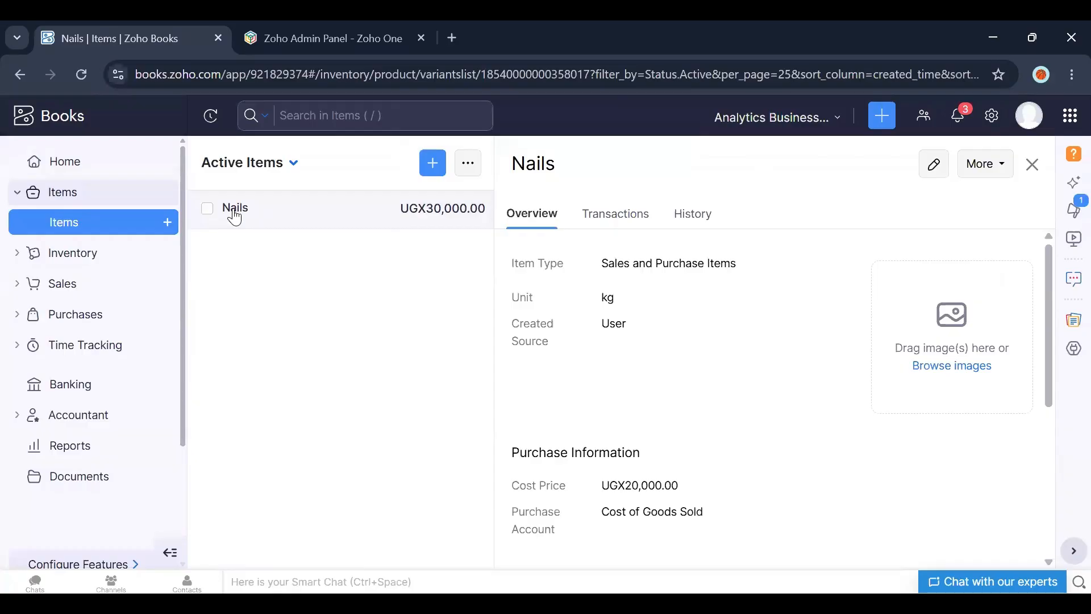
left_click(936, 165)
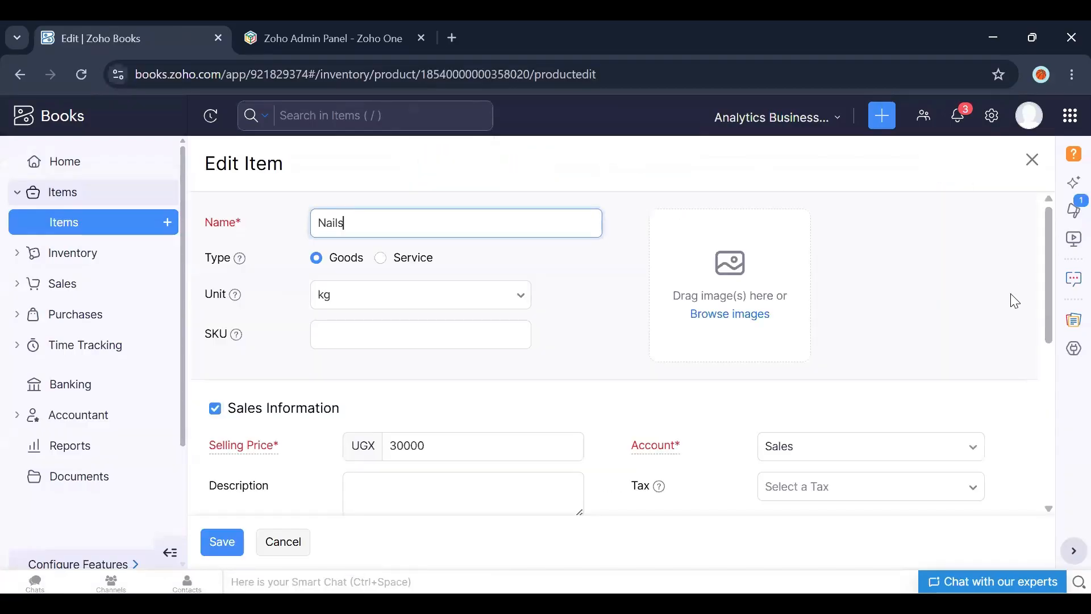
left_click_drag(1052, 278, 1052, 452)
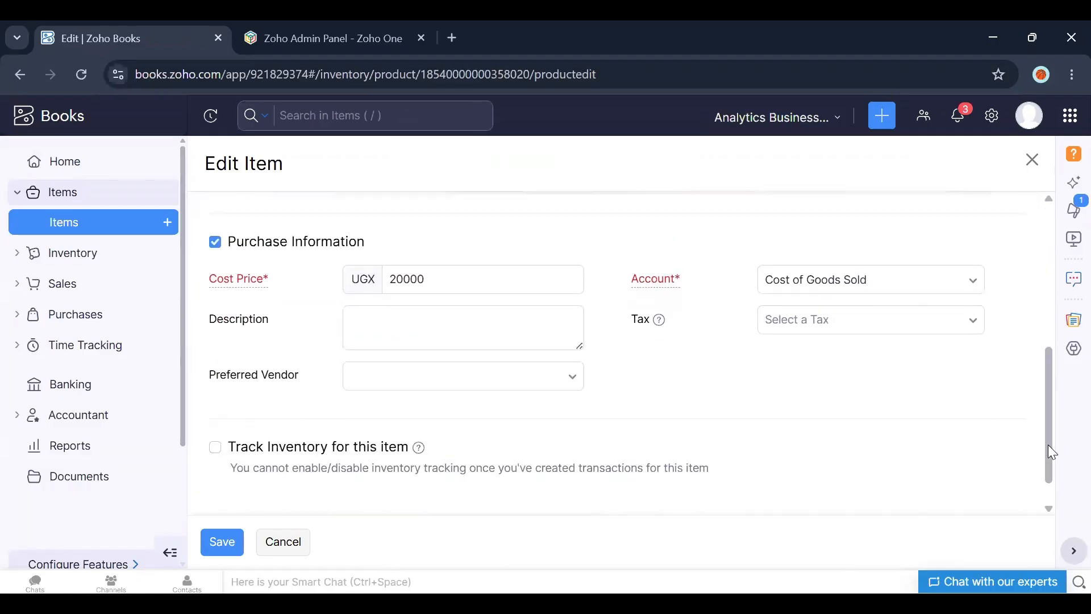
left_click(216, 448)
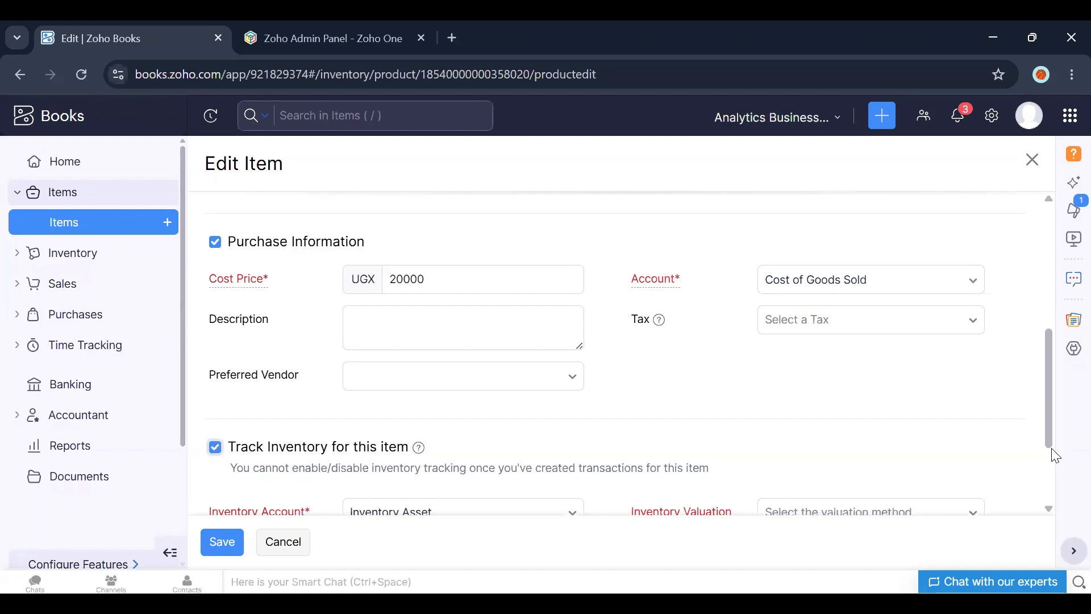
Step: Keep Inventory Asset as the inventory account and set the valuation method to FIFO (First In, First Out)
left_click_drag(1052, 433, 1051, 509)
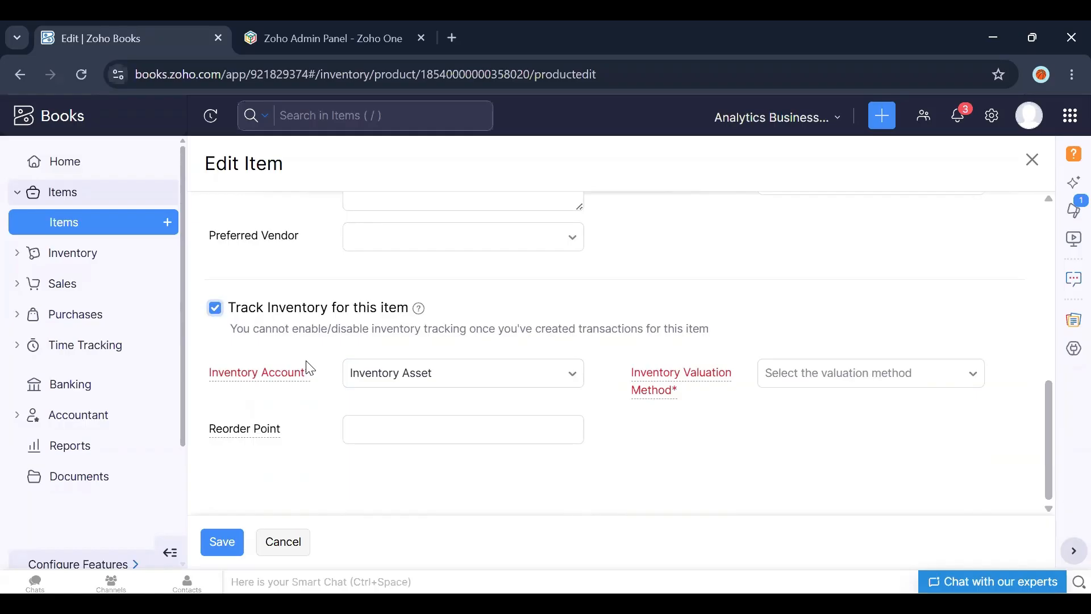
left_click(436, 373)
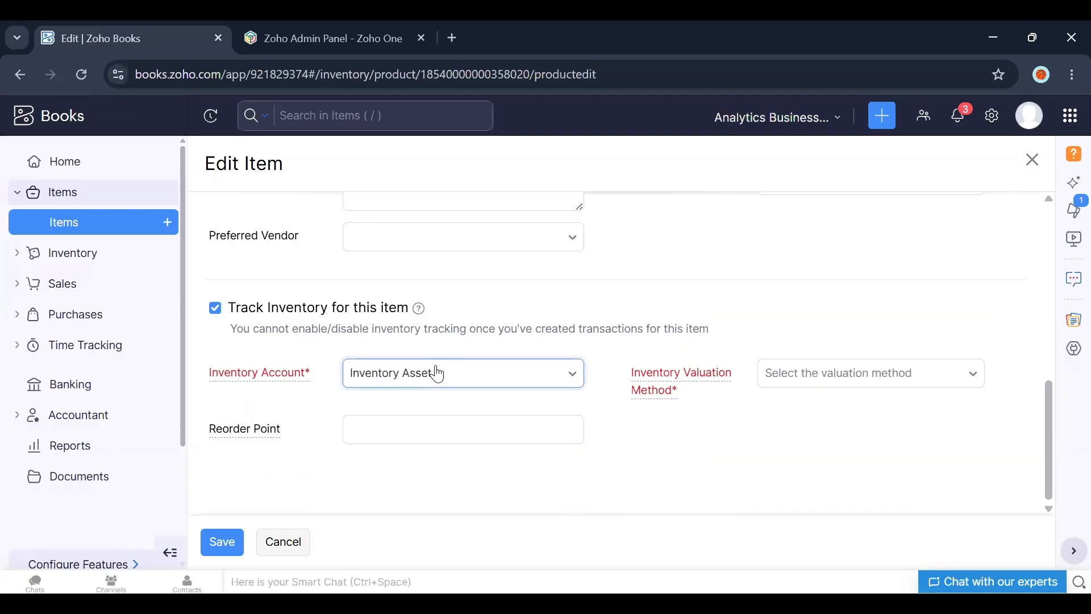
left_click(429, 337)
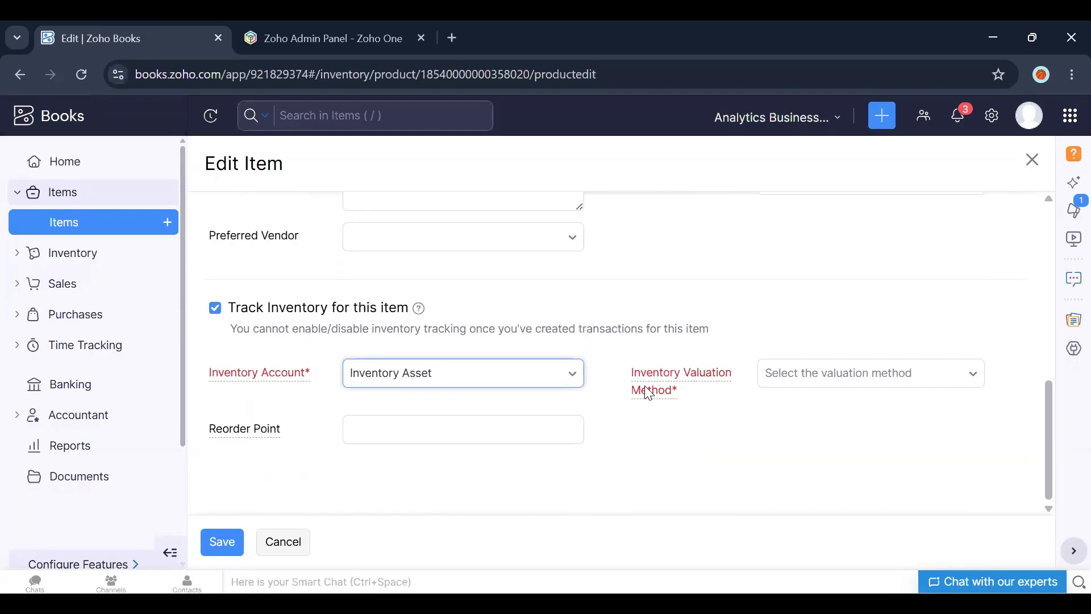
left_click(834, 387)
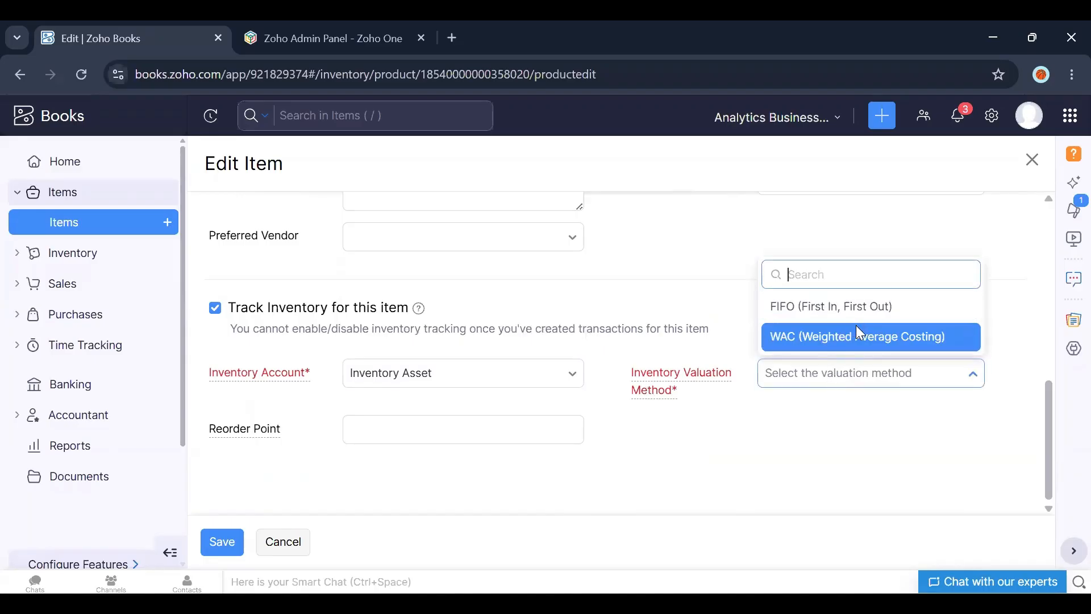
left_click(833, 307)
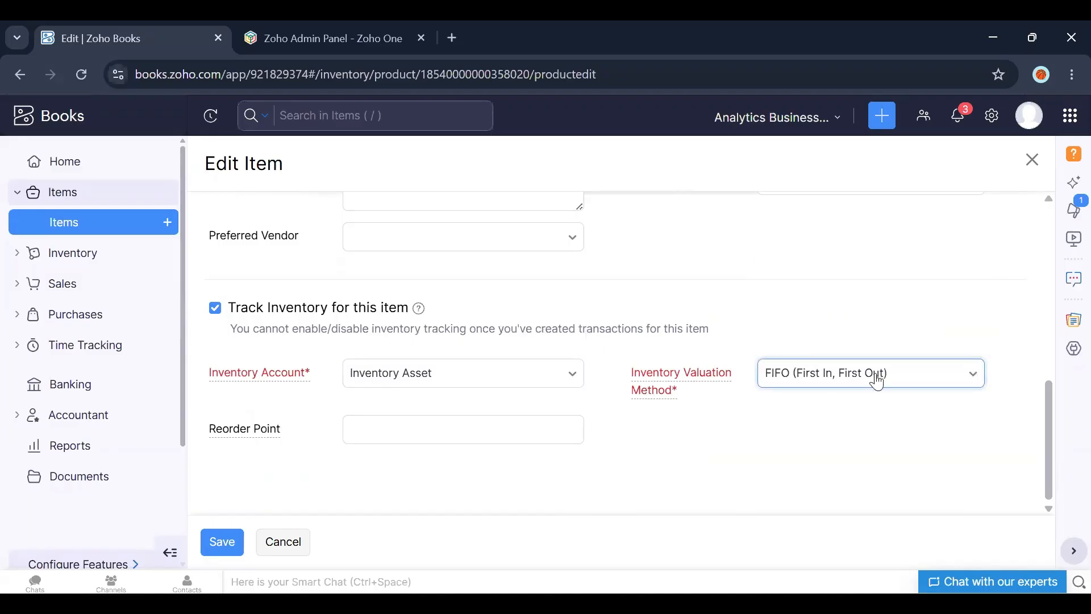
Step: Review the Nails item's sales and purchase information in the edit form
left_click_drag(1048, 440, 1057, 264)
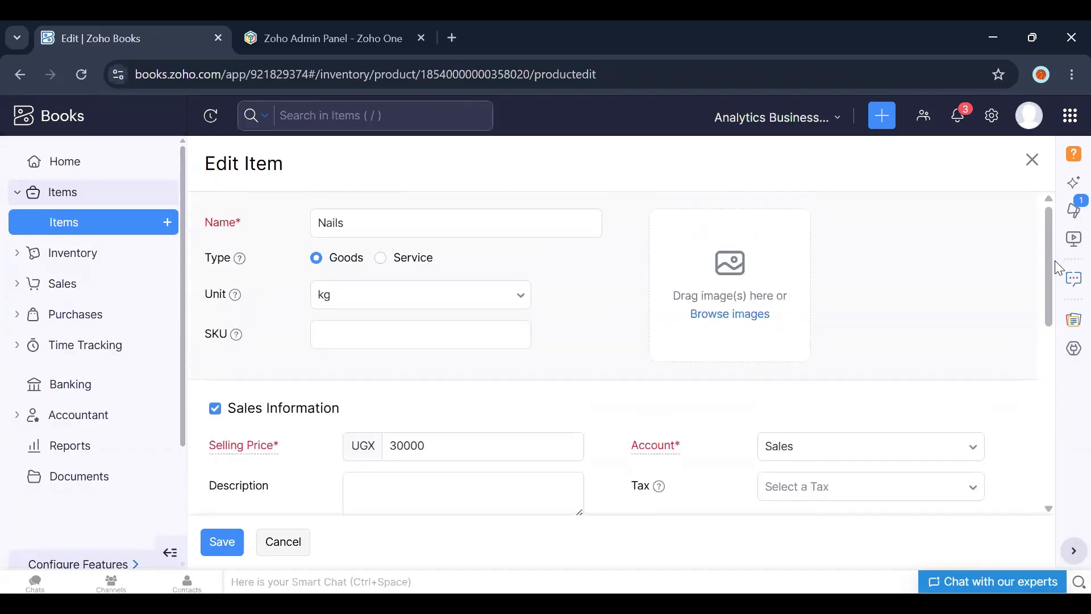
left_click_drag(1045, 296, 1047, 333)
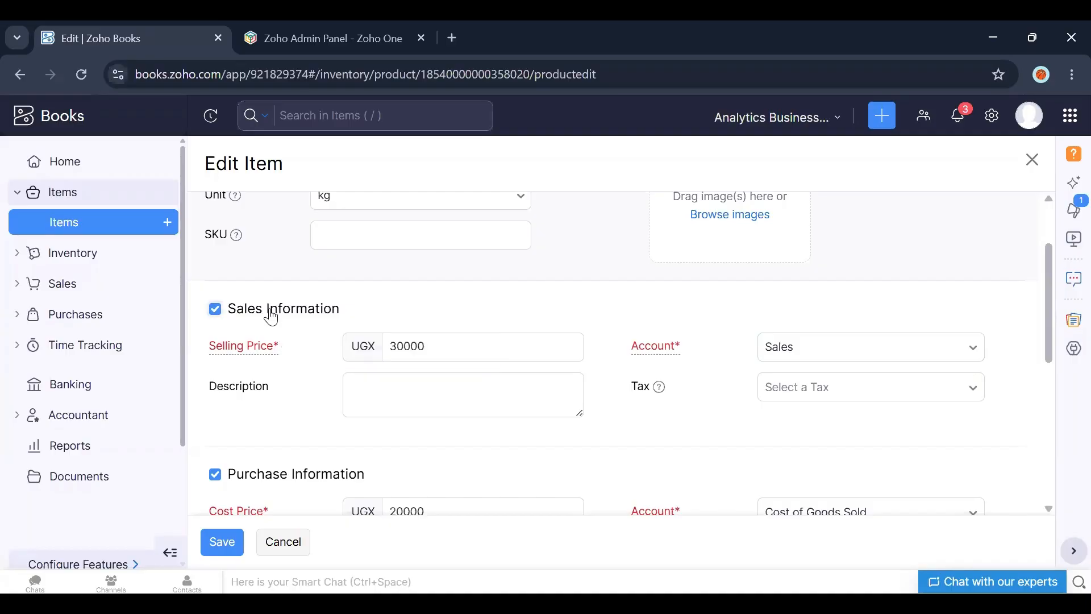
mouse_move(270, 347)
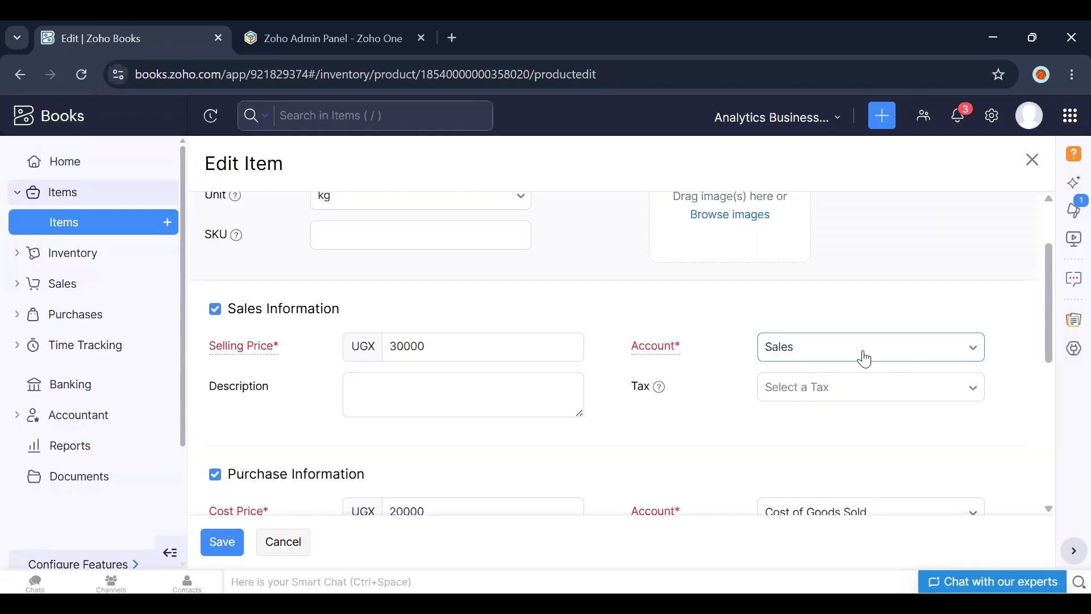
left_click_drag(1050, 335, 1049, 379)
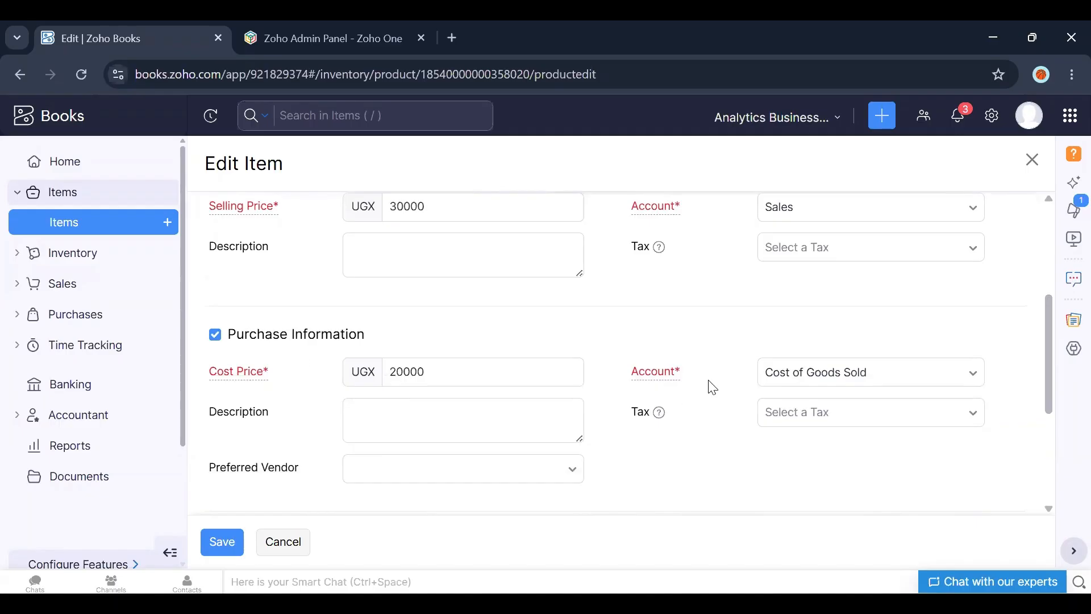
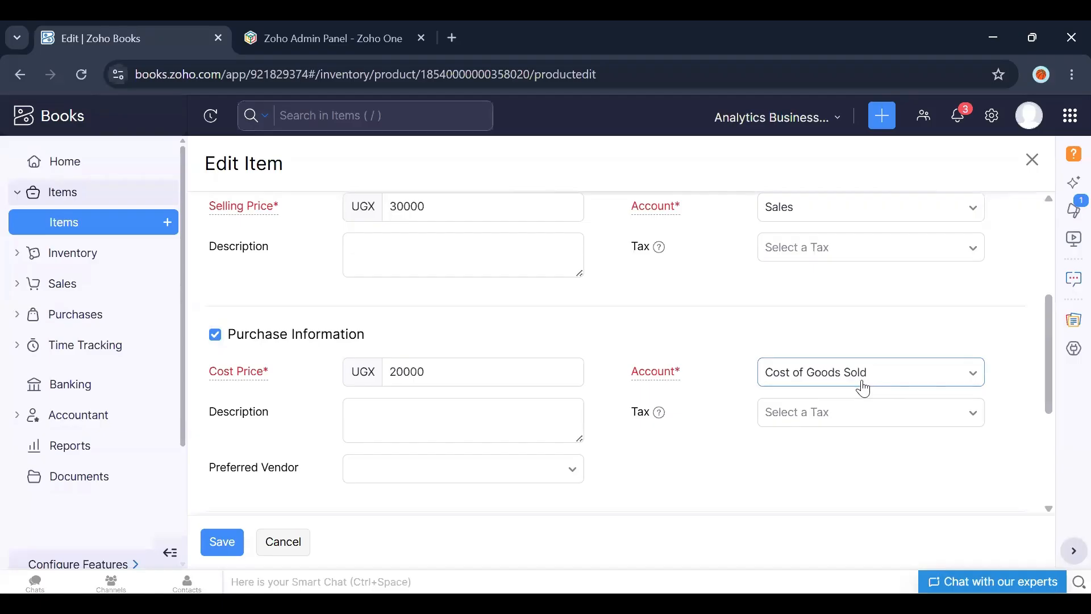
Step: Set the Nails item's reorder point to 5 and save the item
left_click(249, 371)
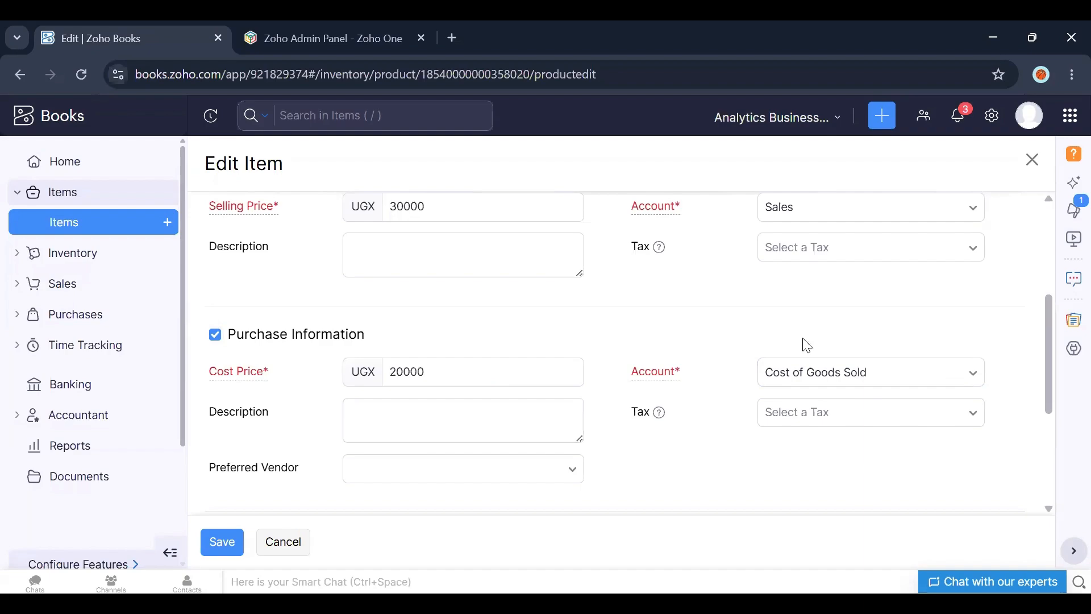
left_click(443, 373)
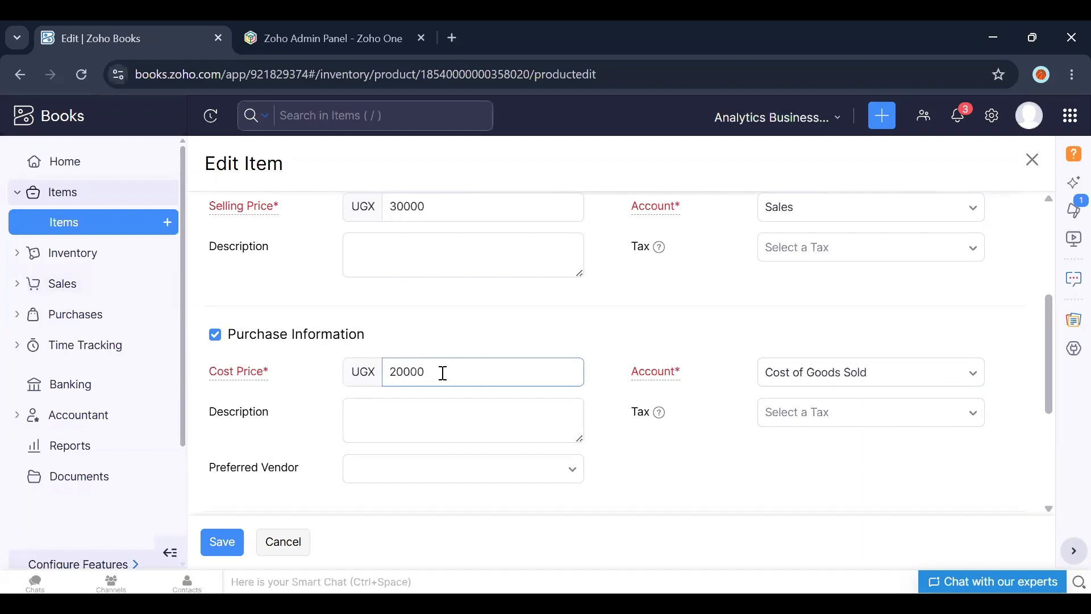
left_click(421, 336)
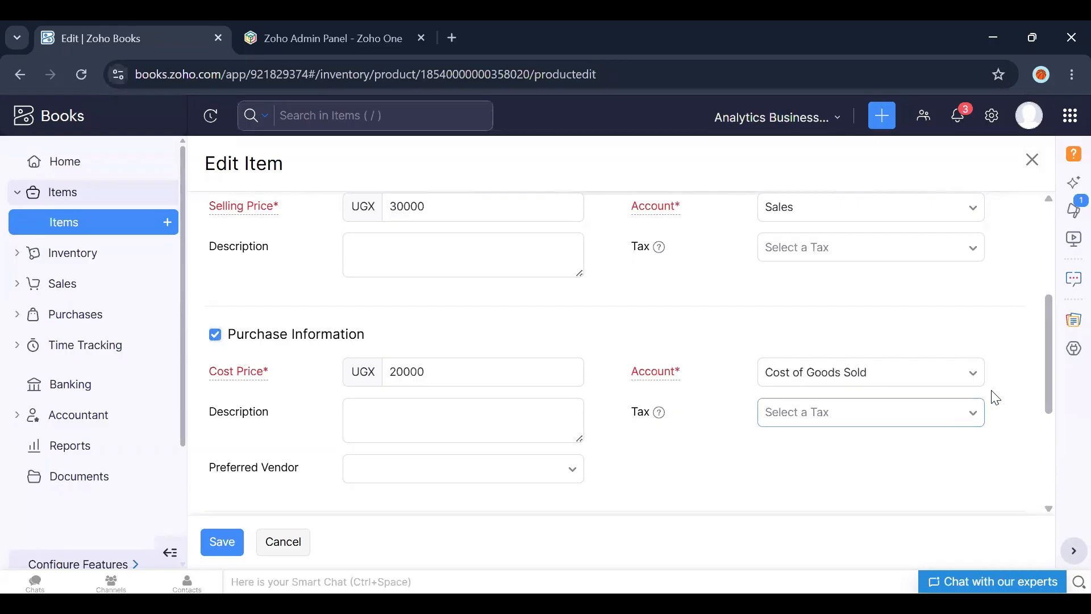
left_click_drag(1044, 376, 1030, 483)
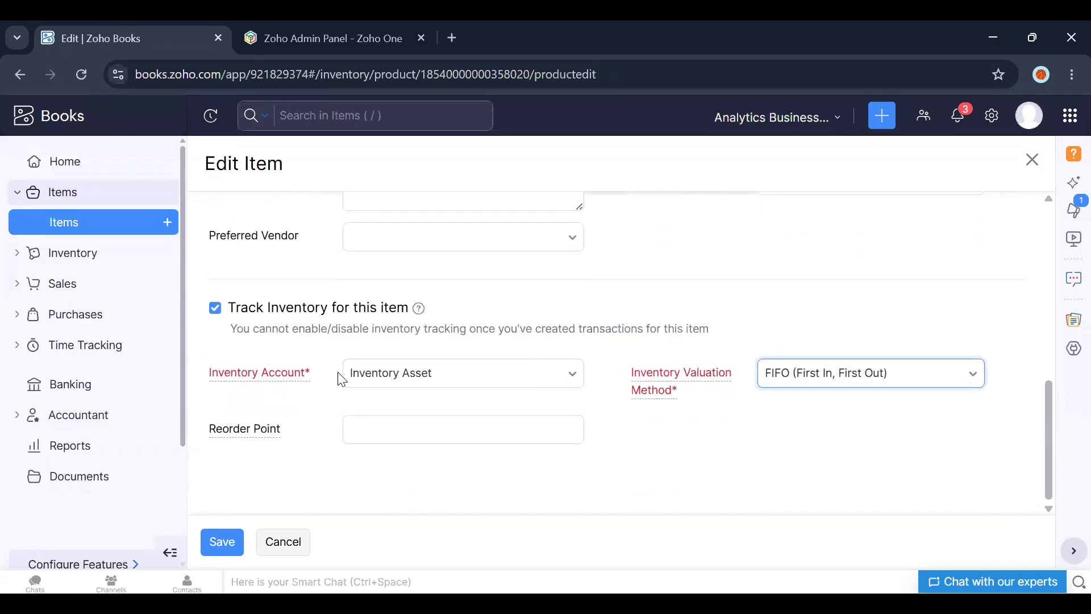
key("Tab")
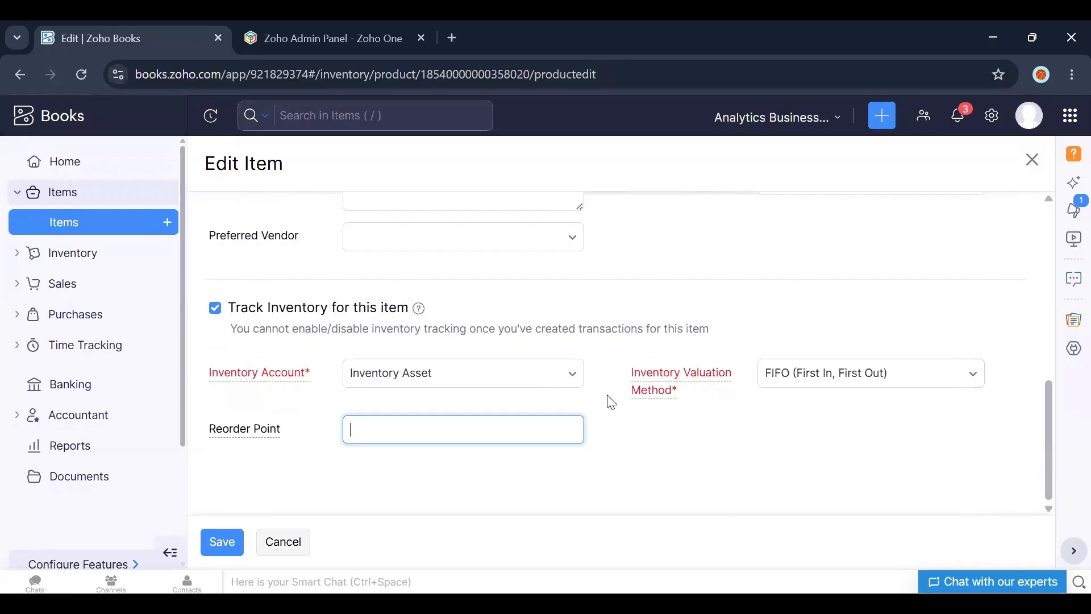
type("5")
left_click(224, 556)
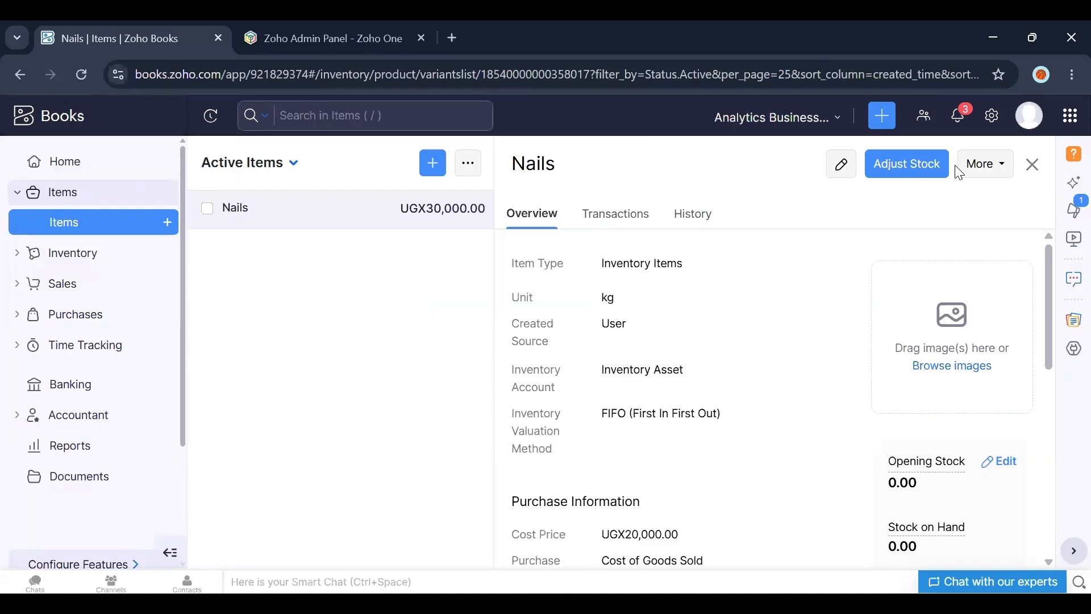
Step: Close the Nails item and open a new customer form from the Sales customers list
left_click(1031, 166)
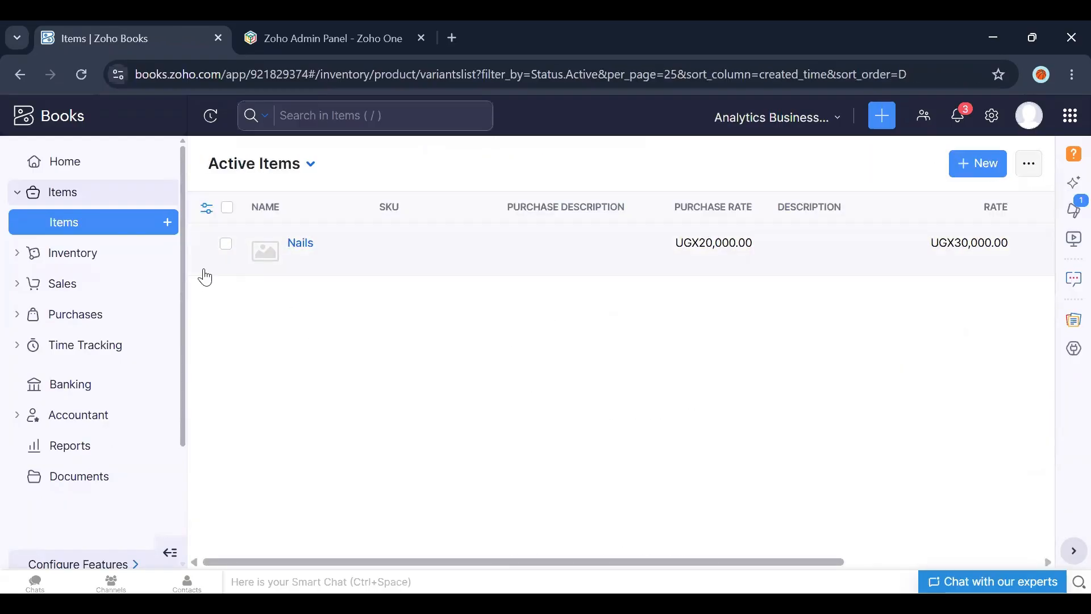
left_click(52, 284)
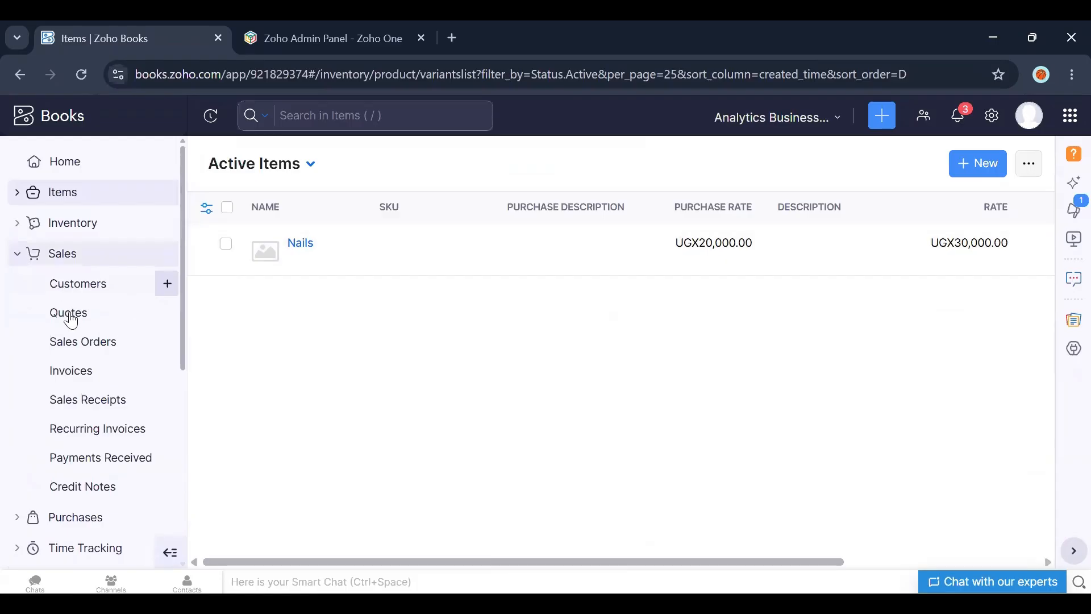
left_click(125, 348)
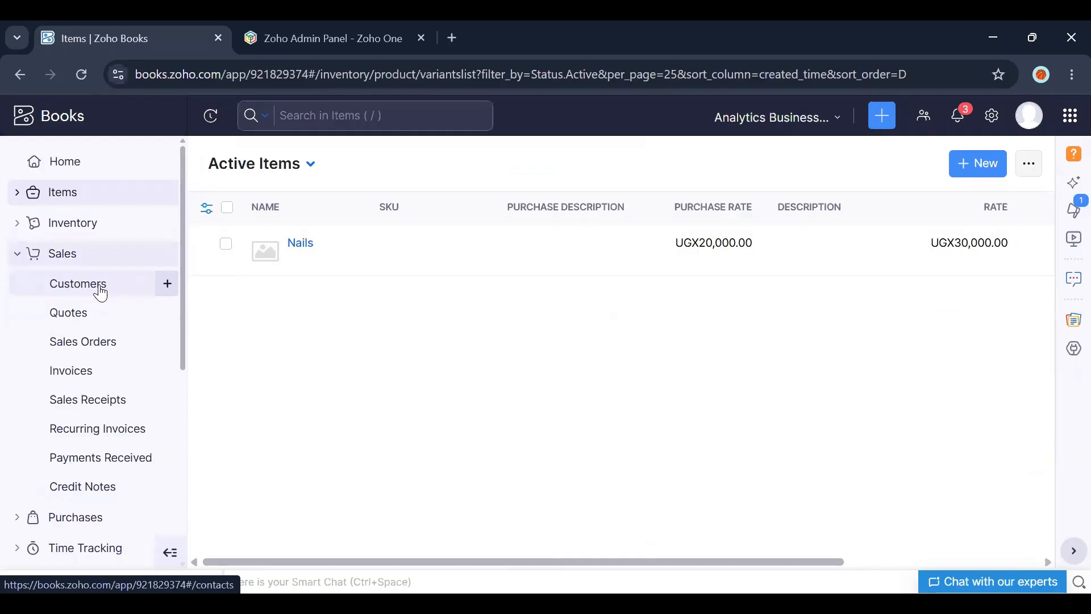
left_click(78, 284)
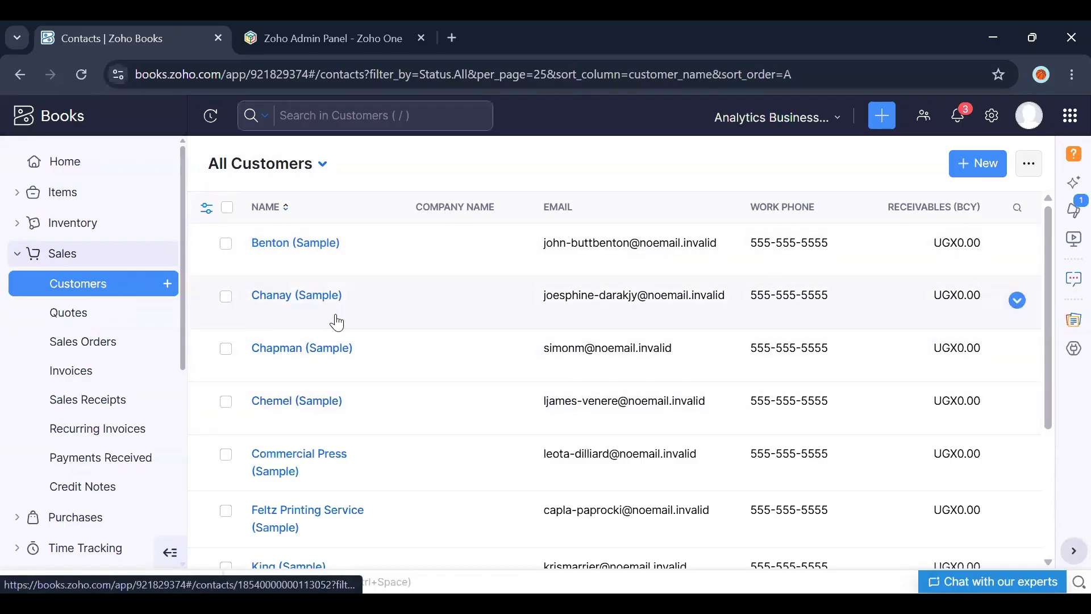
left_click(973, 167)
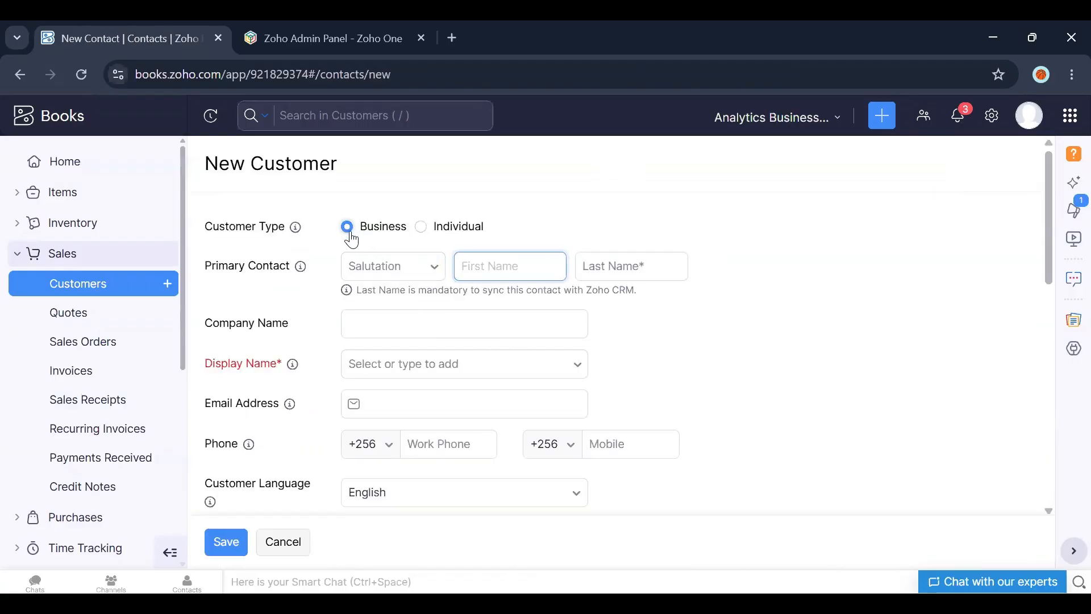
Step: Enter ABC as the new customer's company name
left_click(378, 320)
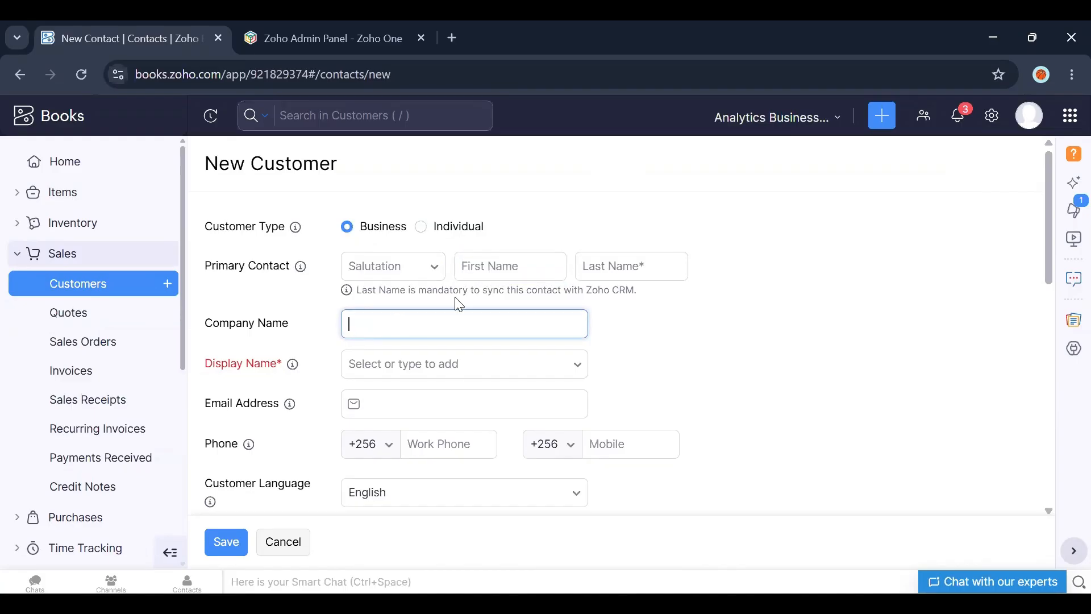
left_click(420, 227)
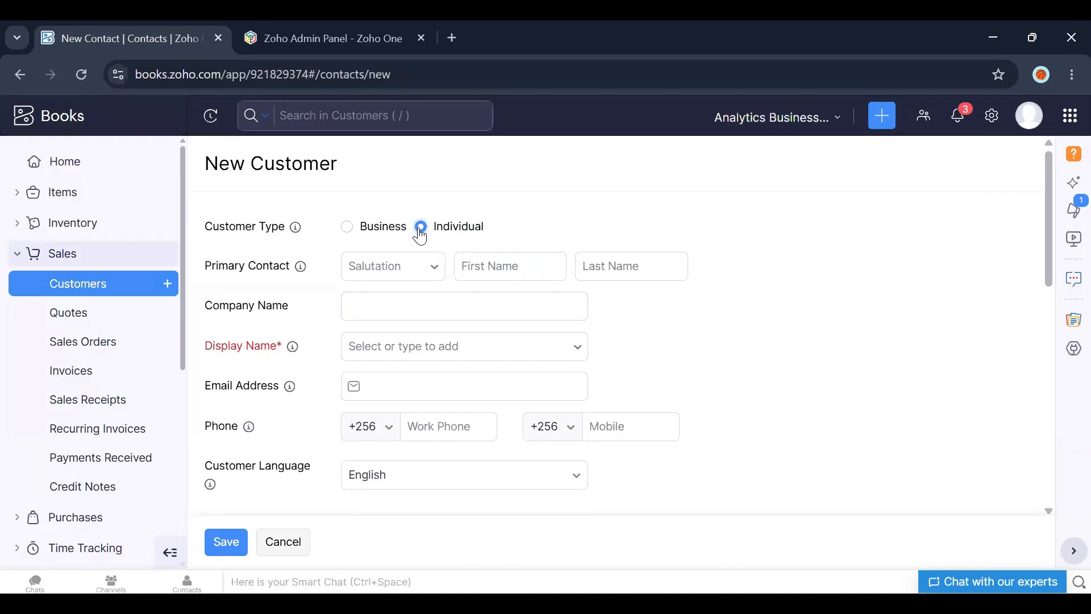
left_click(419, 267)
left_click(419, 267)
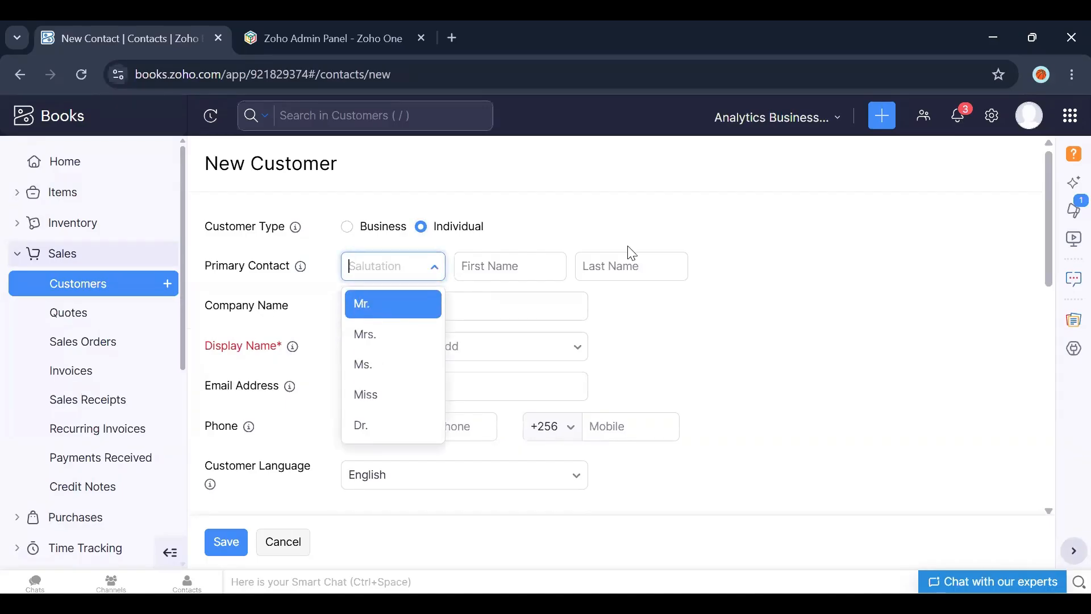
left_click(512, 268)
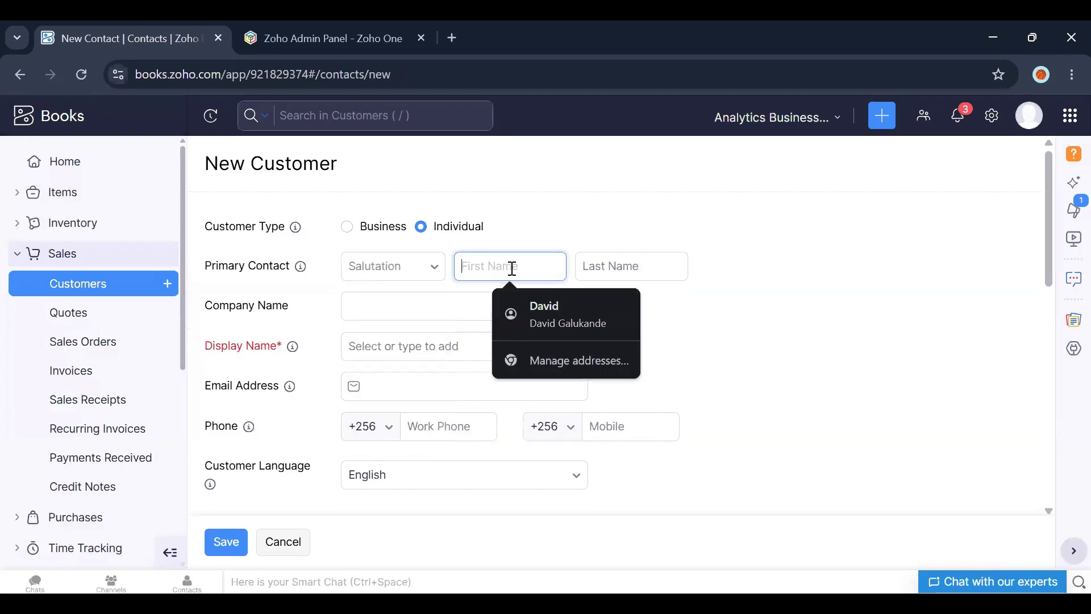
left_click(379, 345)
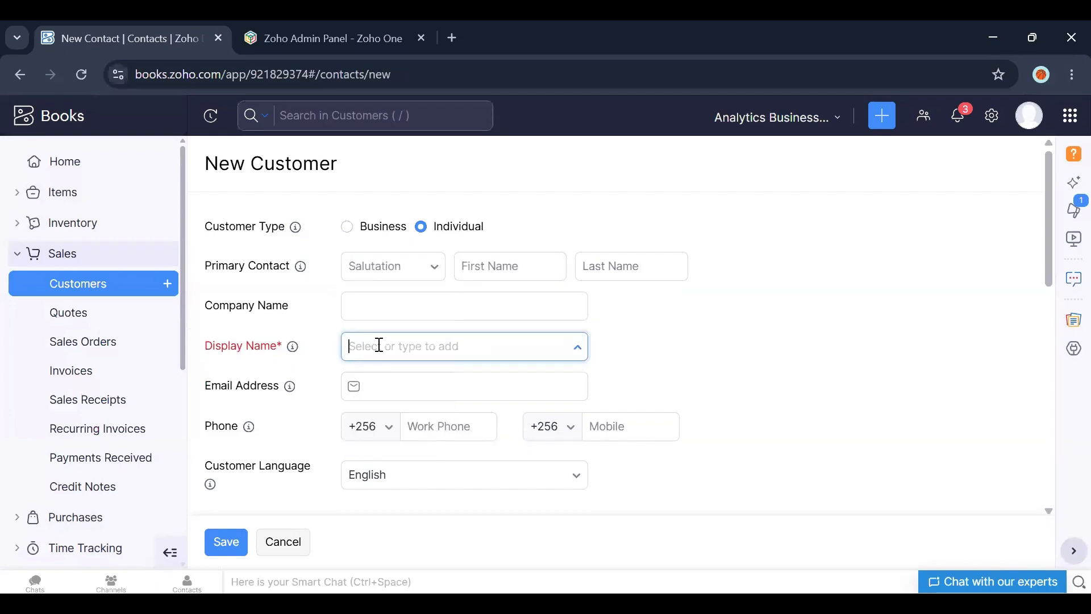
left_click(369, 304)
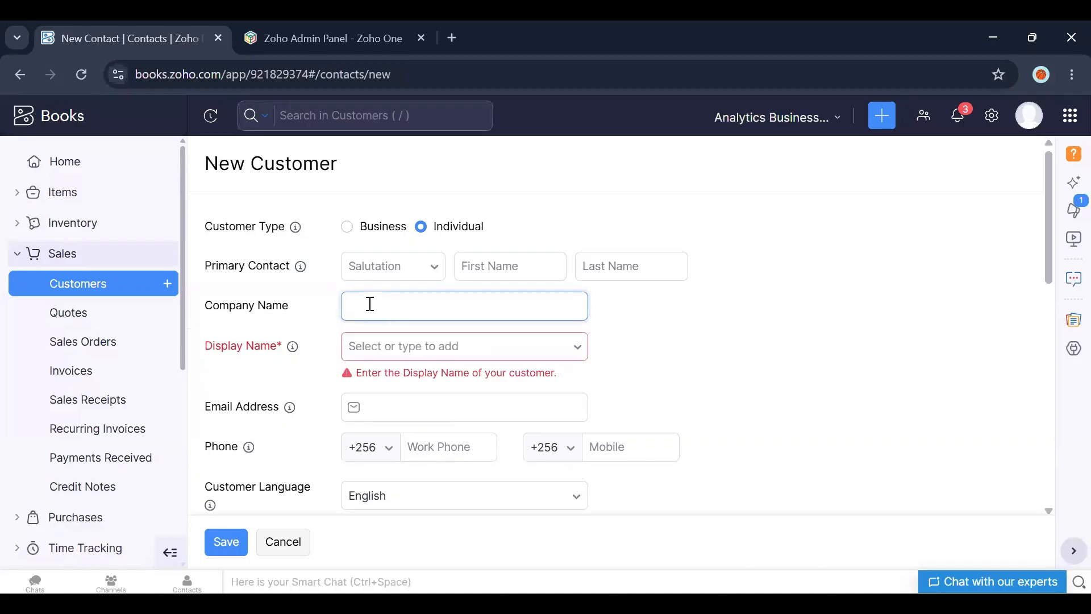
type("ABC")
Step: Set the customer type to Business, choose ABC as the display name, and save the customer
left_click(349, 227)
left_click(392, 374)
left_click(366, 401)
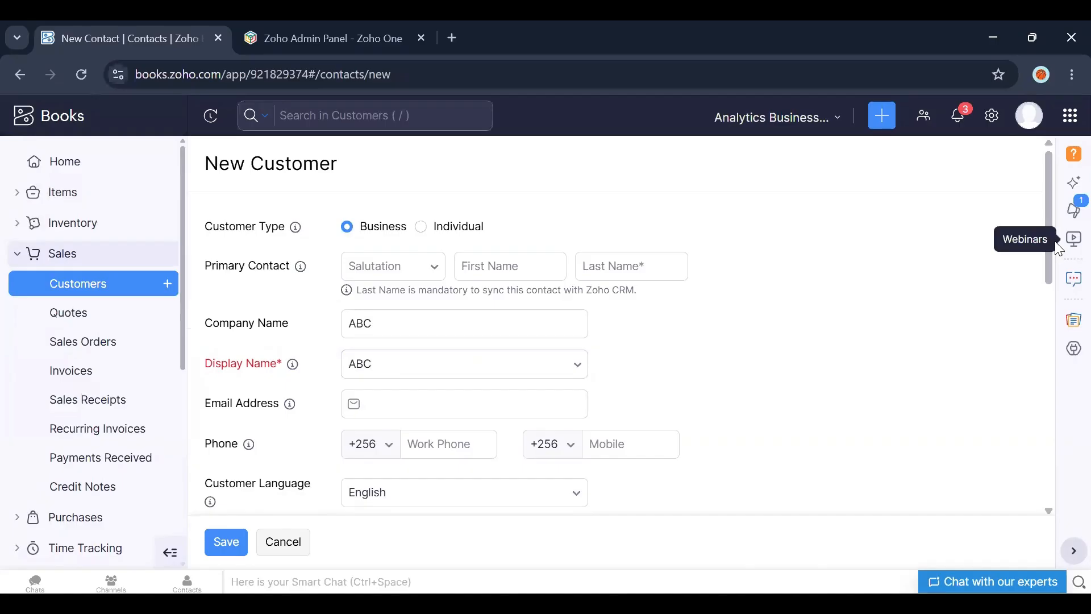
left_click_drag(1052, 221, 1042, 285)
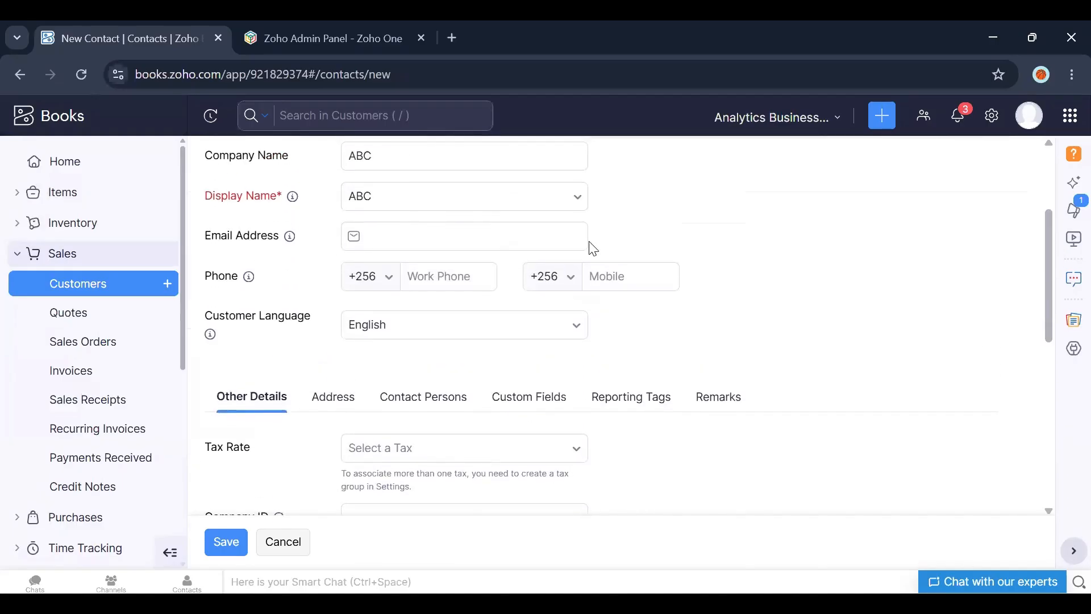
left_click(441, 285)
left_click(605, 285)
left_click(233, 546)
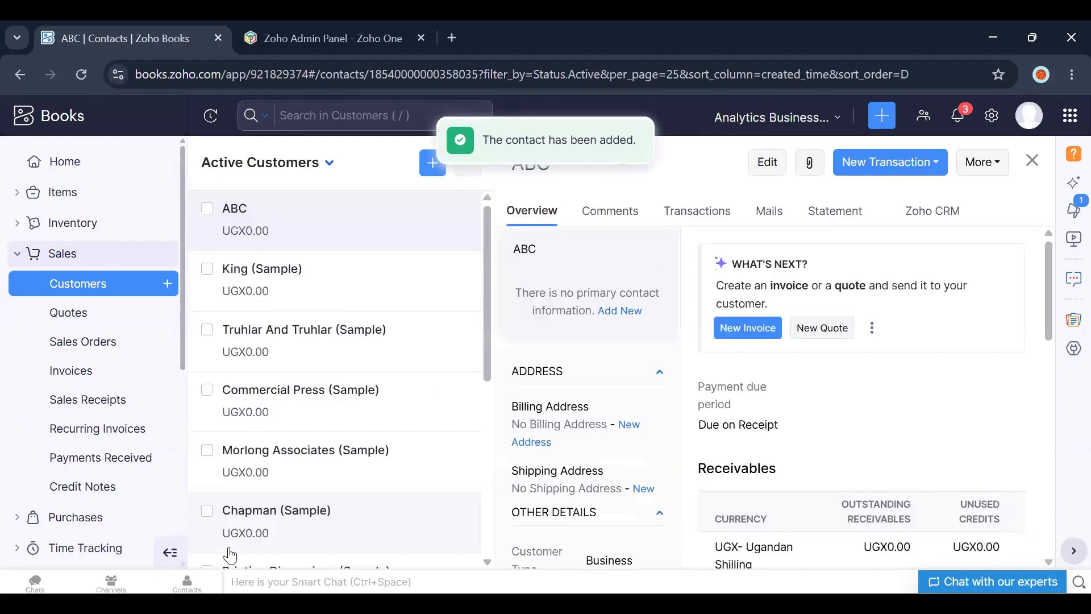
left_click(773, 173)
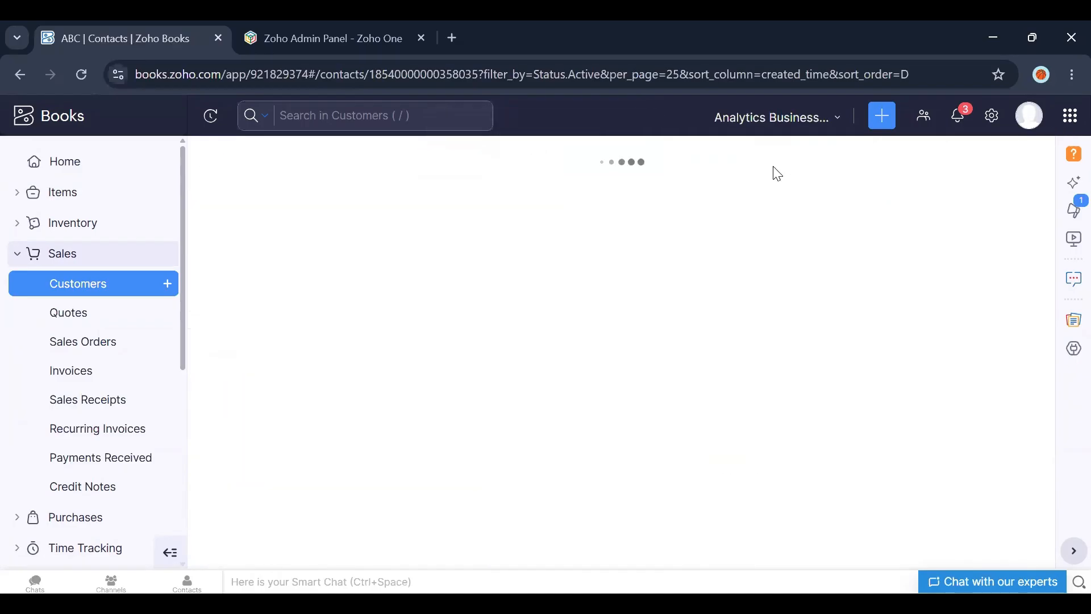
left_click(282, 545)
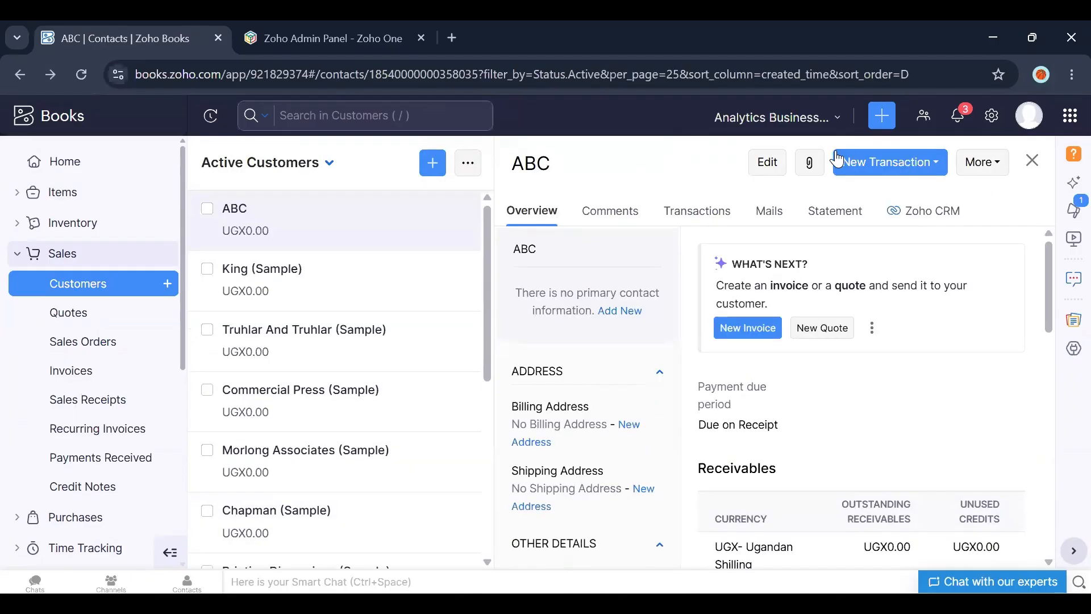
left_click(982, 163)
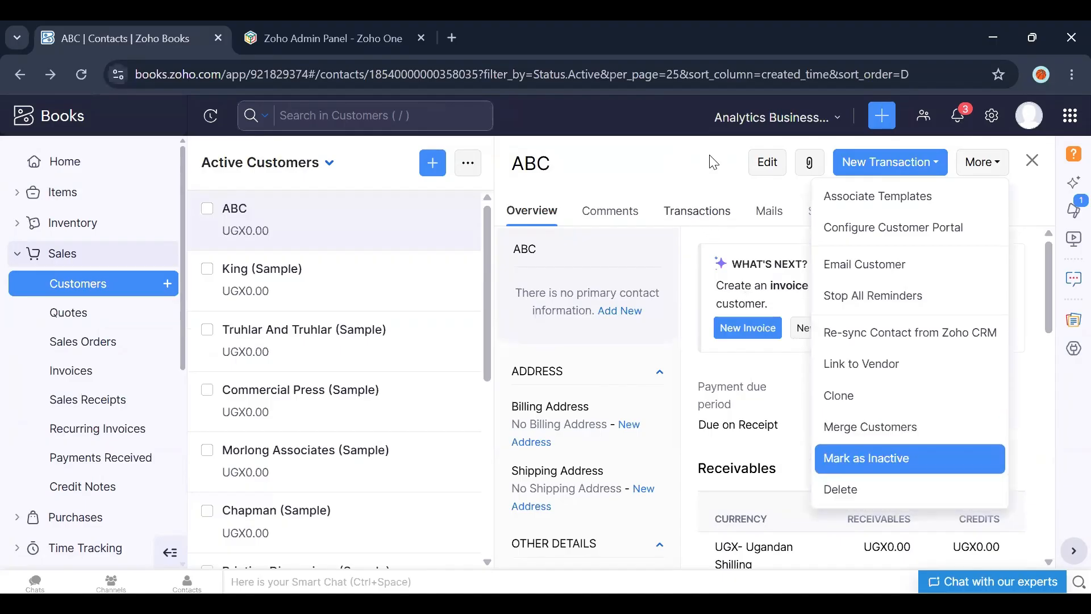
left_click(1034, 162)
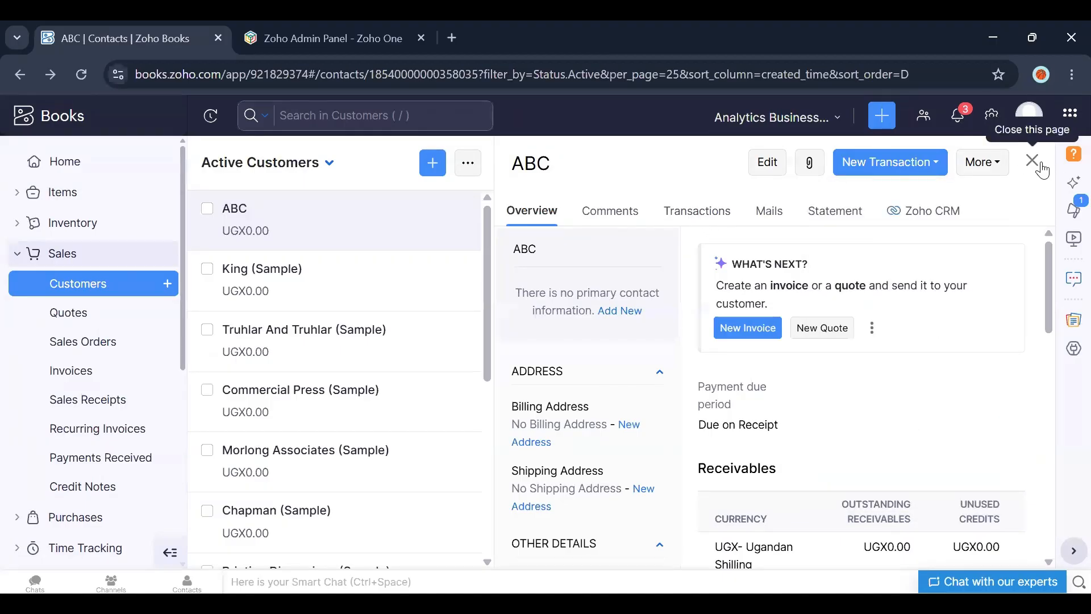
left_click(1040, 169)
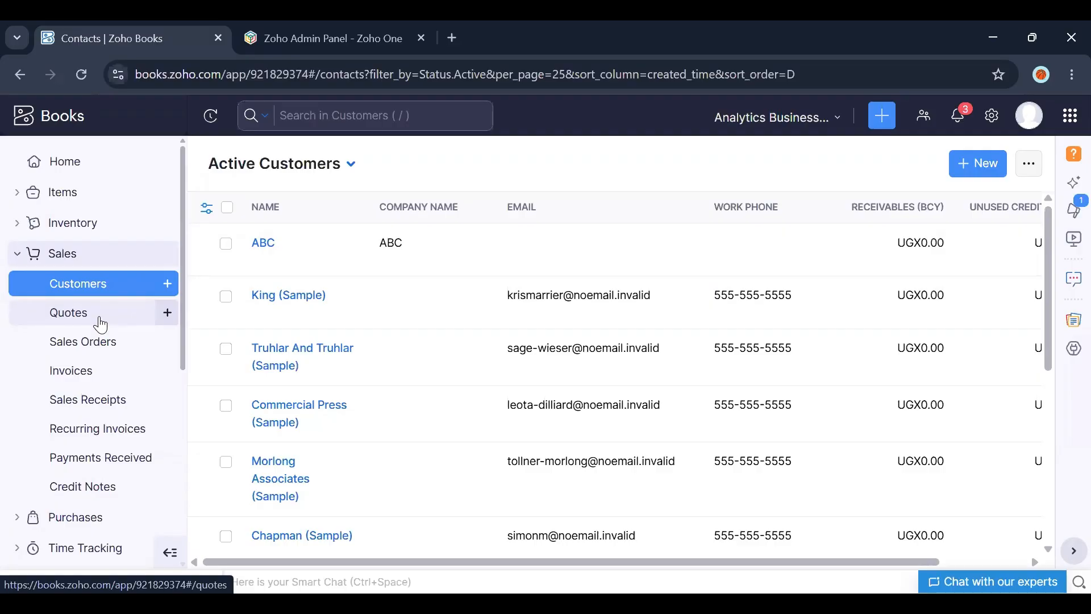
Step: Start a new quote for customer ABC and set its expiry date to 30 May 2026
left_click(261, 243)
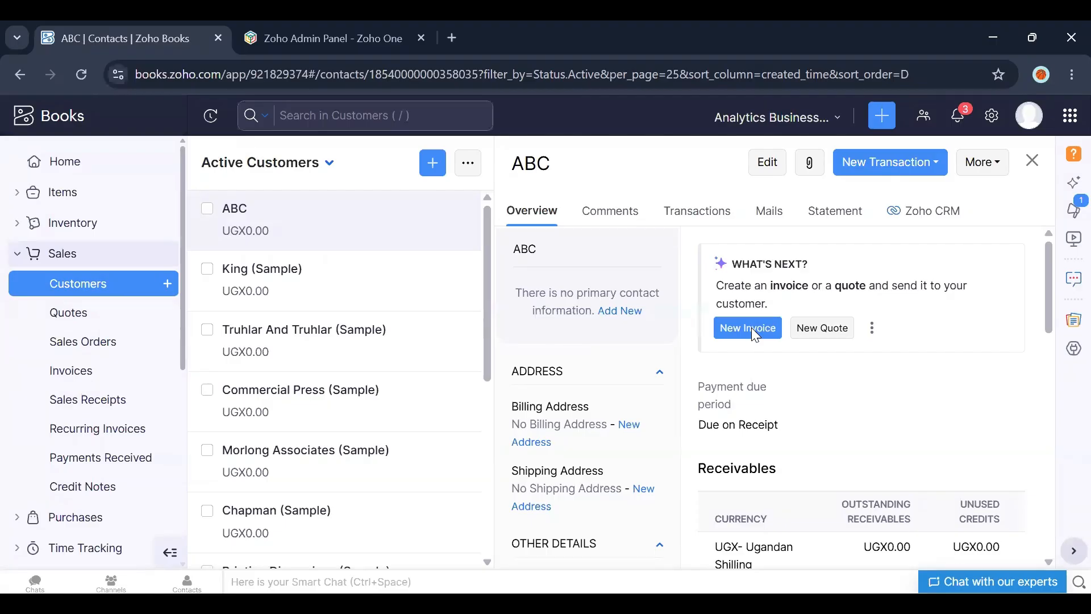
left_click(821, 329)
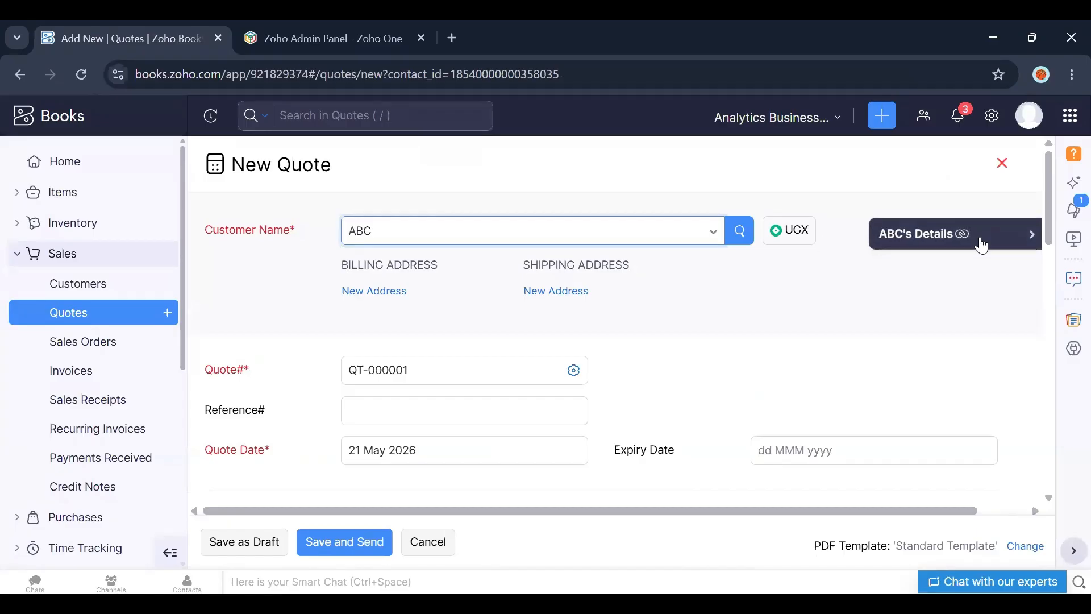
left_click_drag(1048, 229, 1047, 253)
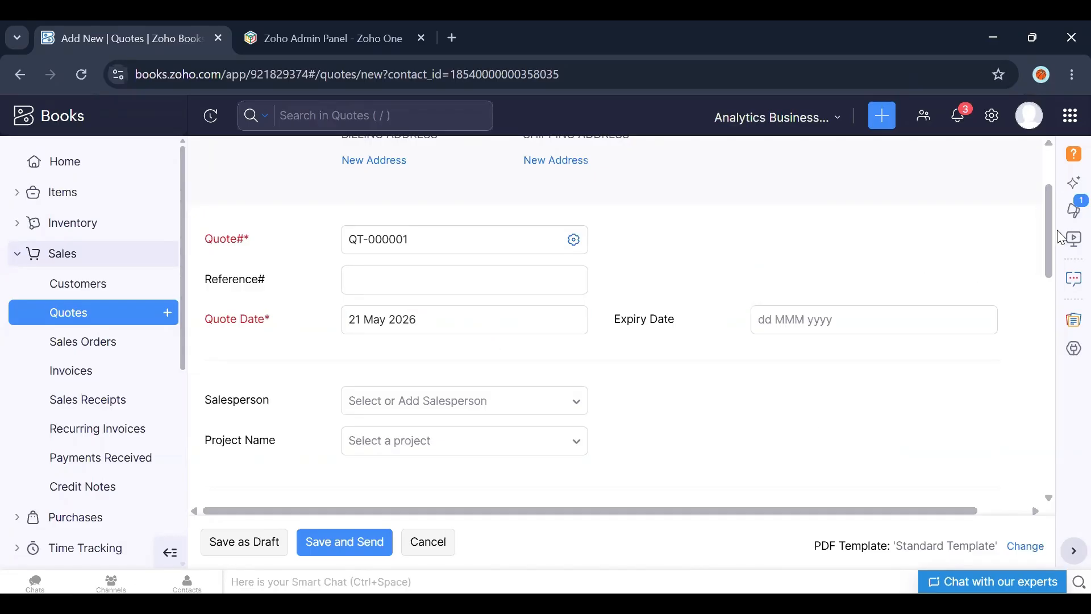
left_click_drag(1050, 246, 1043, 268)
left_click(833, 221)
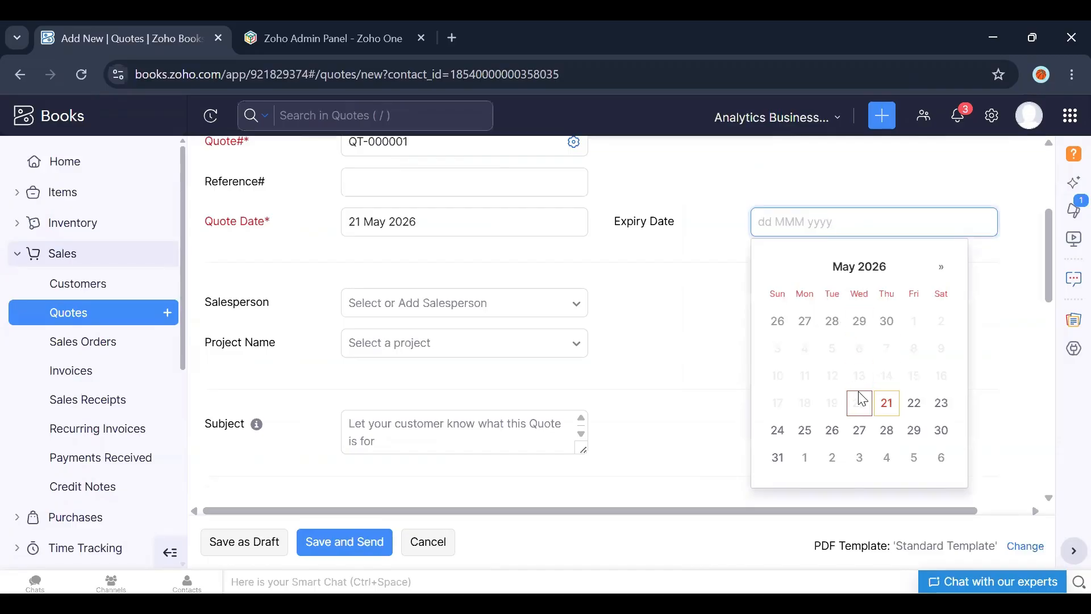
key("Right")
key("Right")
key("Right")
key("Return")
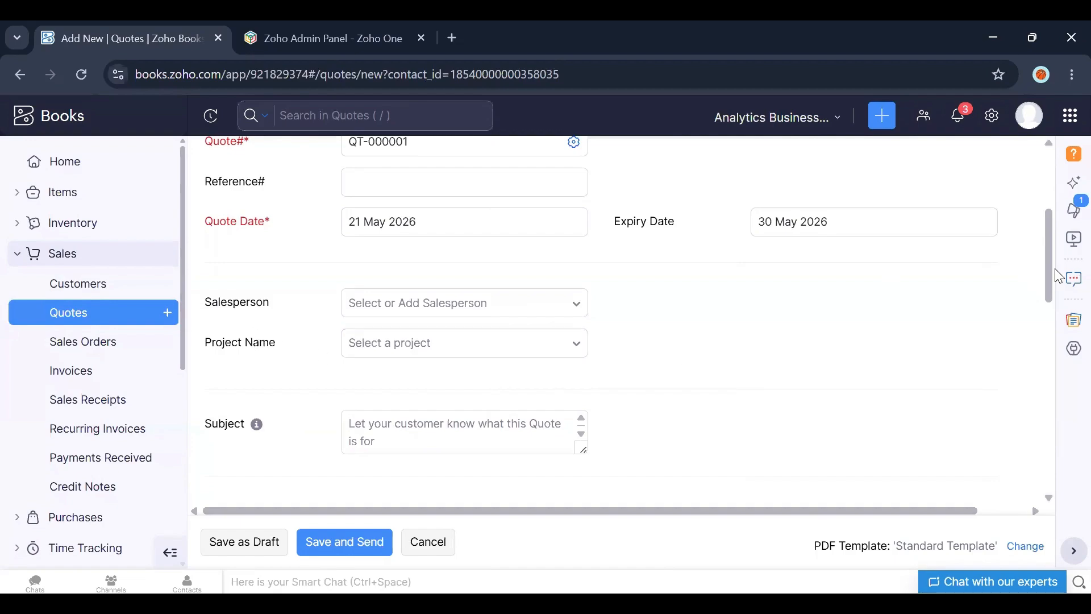
Step: Add Nails as the first item in the quote's item table
left_click_drag(1052, 267, 1053, 364)
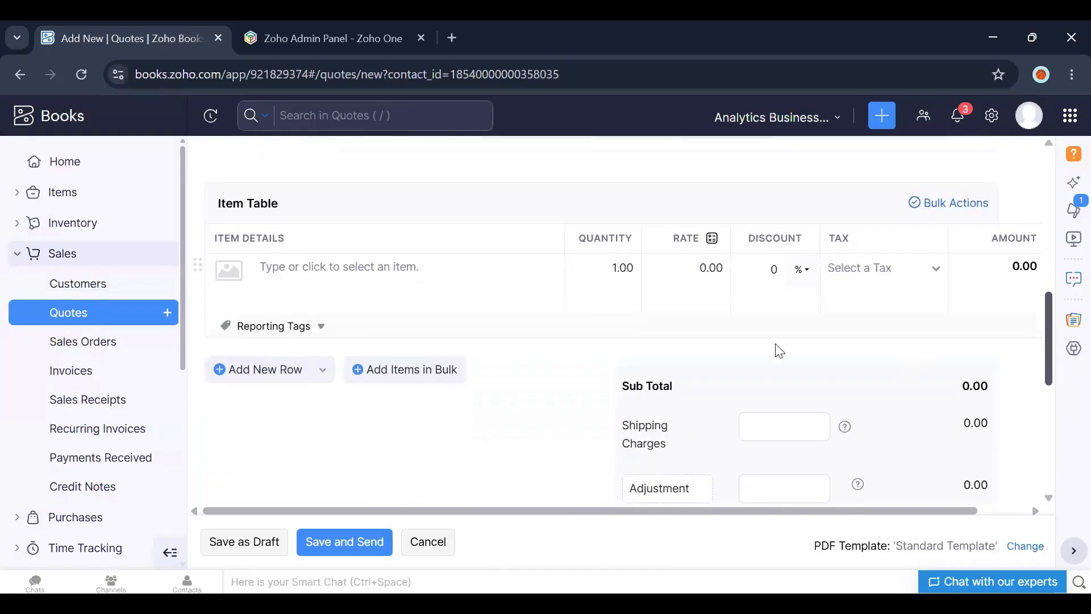
left_click(315, 274)
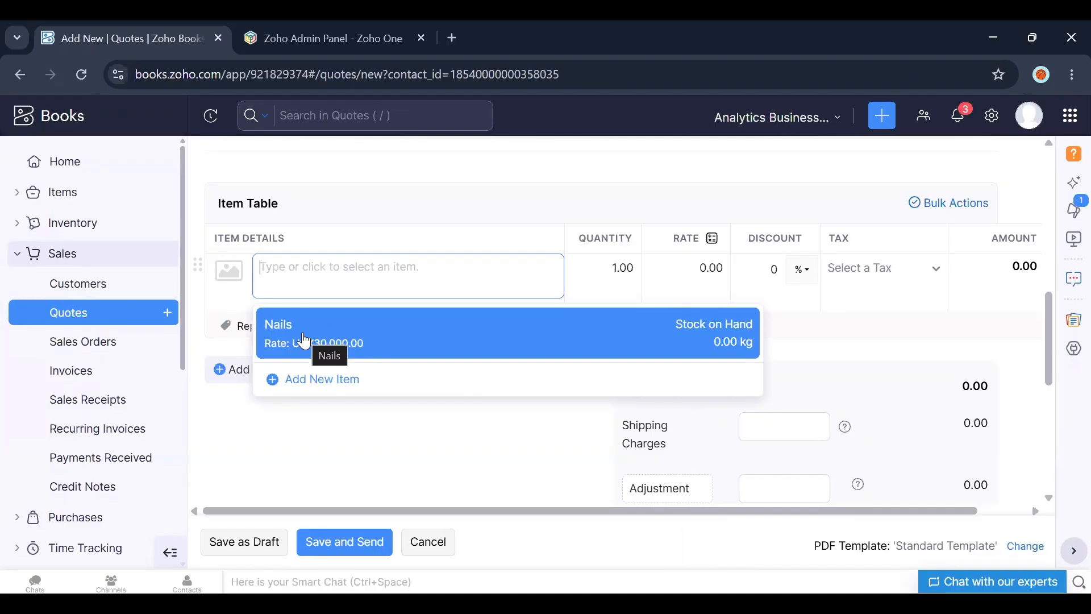
left_click(358, 348)
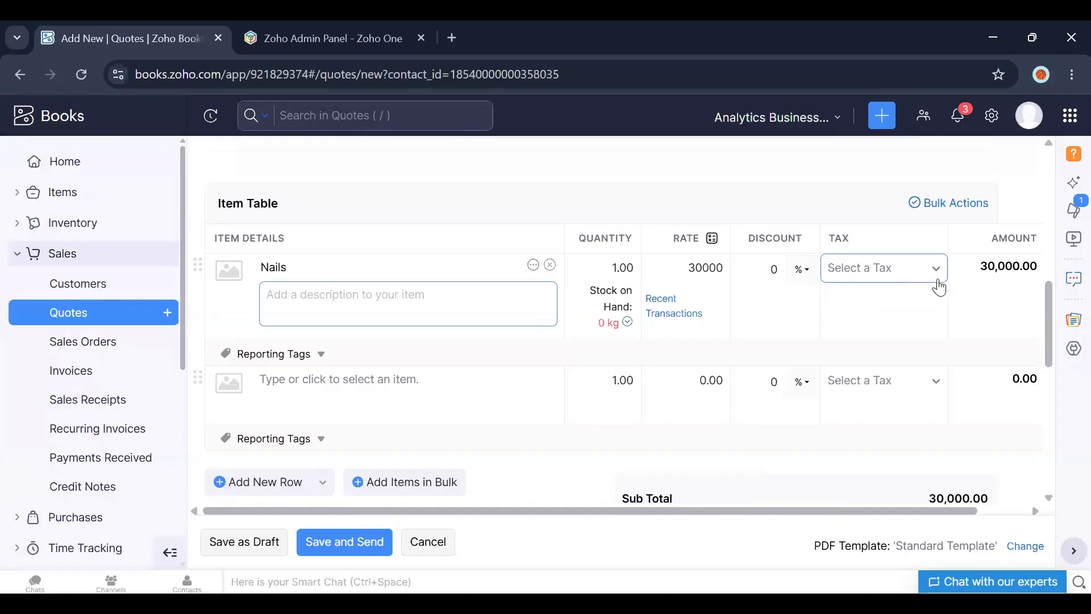
Step: Create a new tax named VAT at 18% and apply it to the Nails line in the quote
left_click(908, 275)
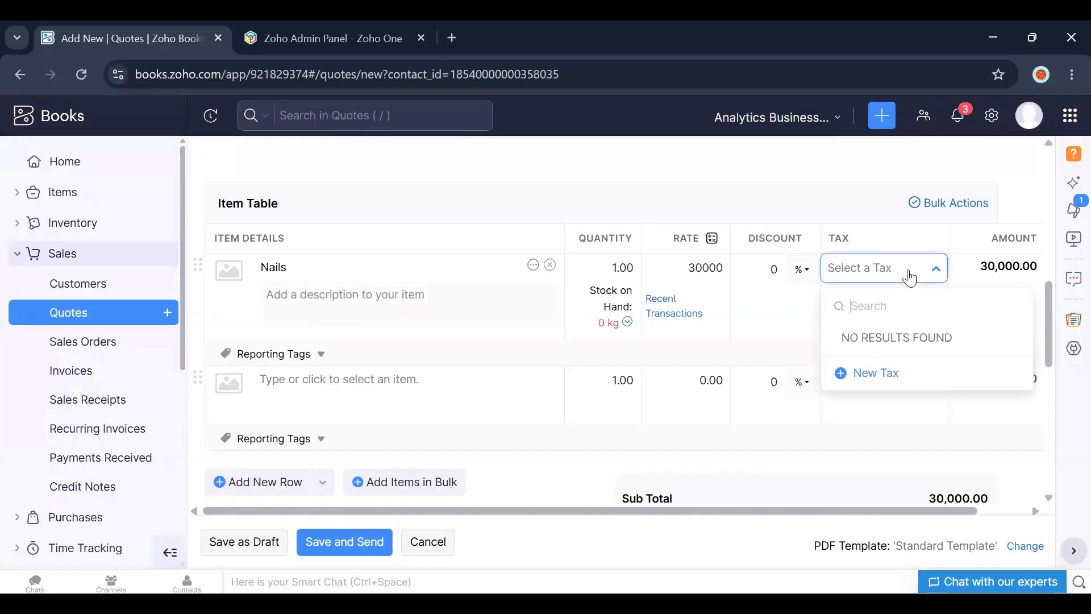
left_click(866, 376)
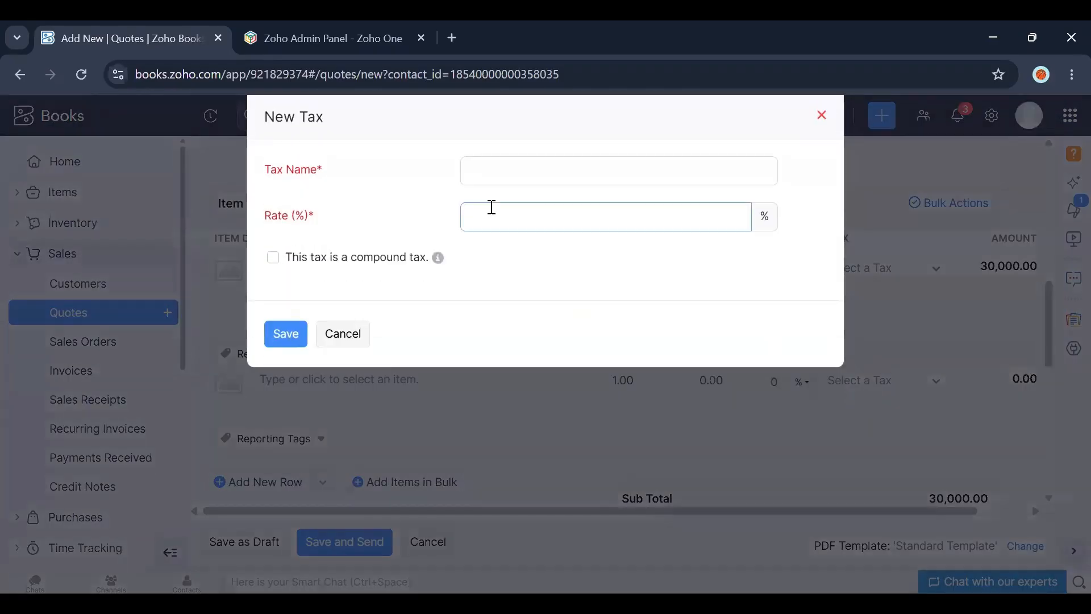
left_click(515, 175)
type("VAT")
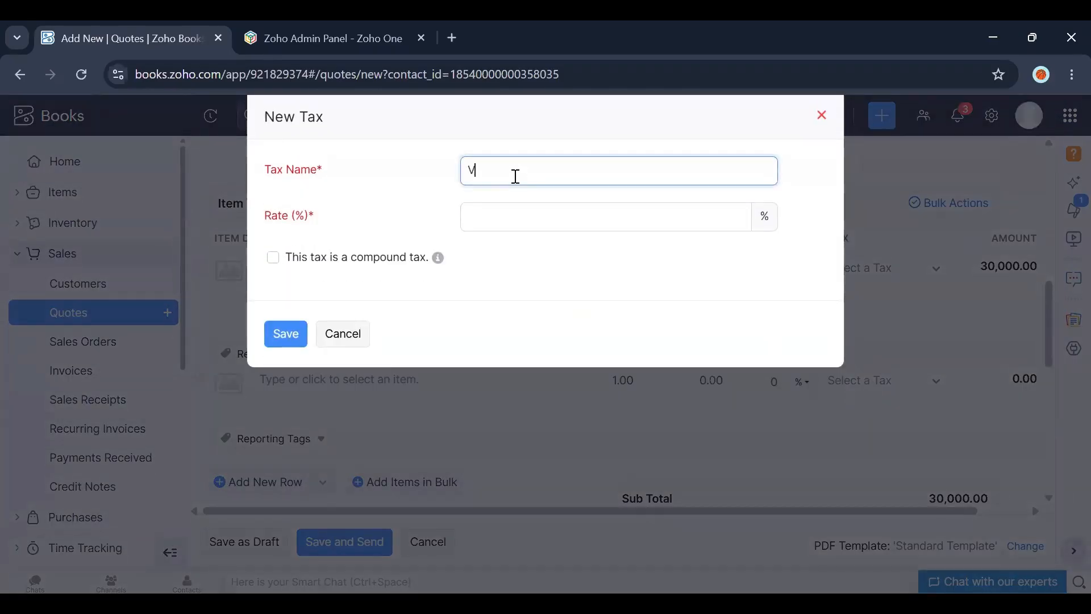
left_click(494, 208)
type("18")
left_click(288, 336)
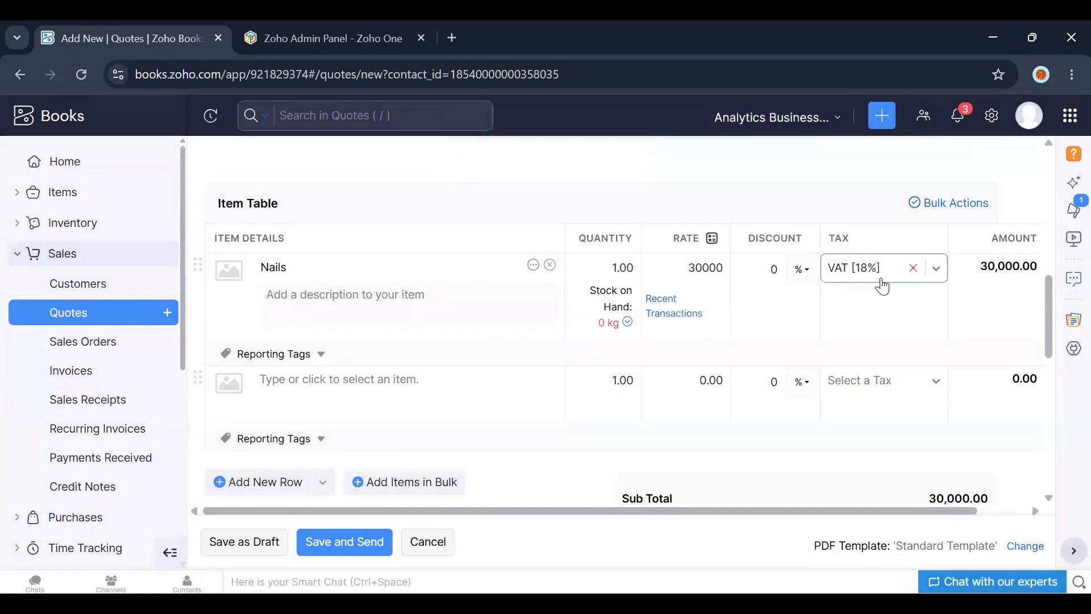
Step: Save the quote as a draft
left_click_drag(1049, 316, 1050, 369)
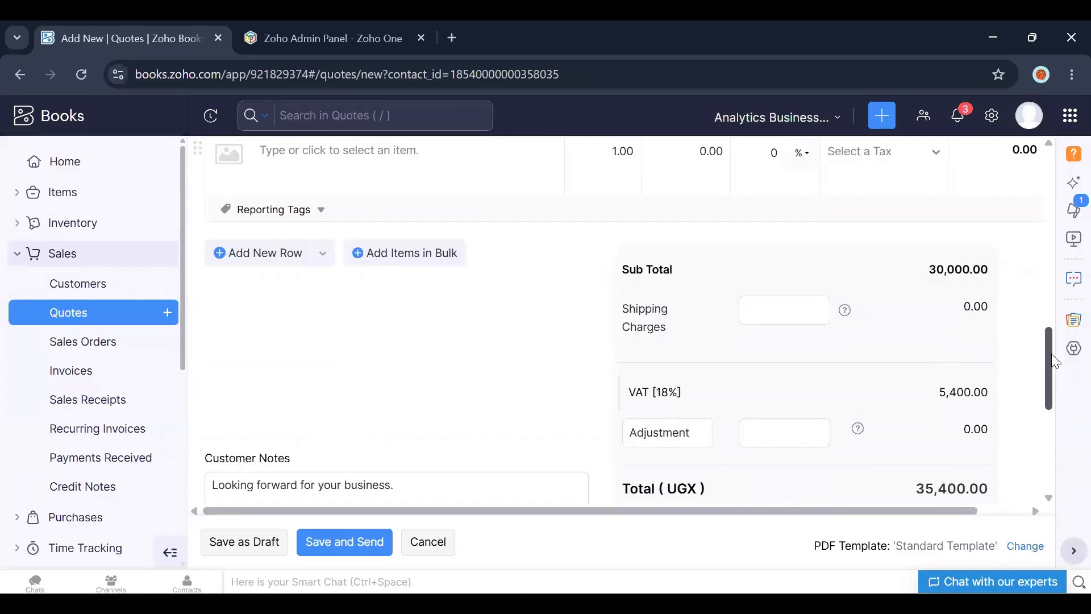
scroll(952, 273, "down", 3)
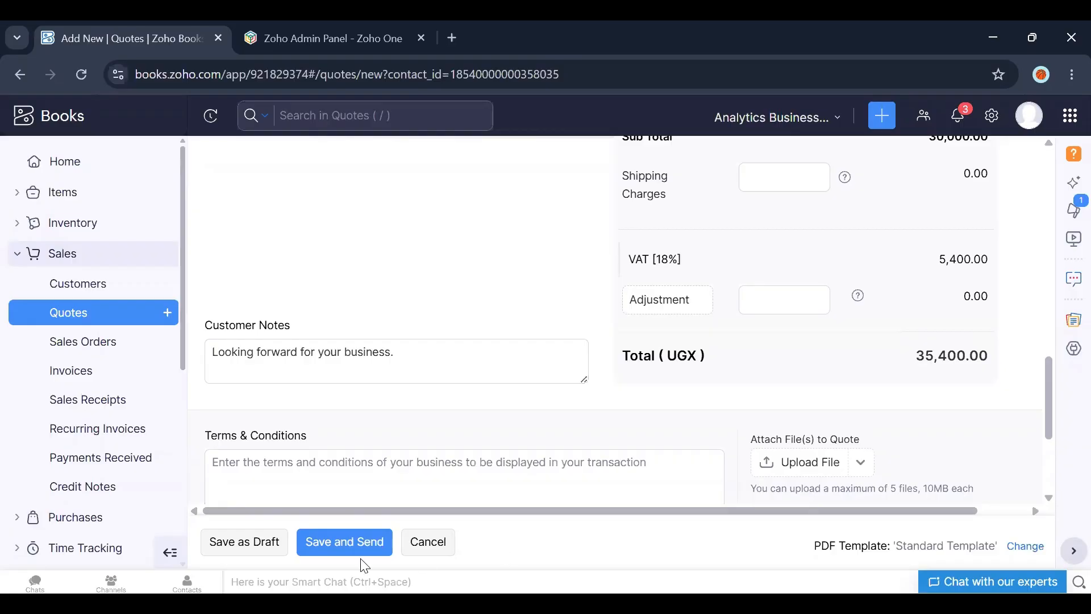
left_click(250, 555)
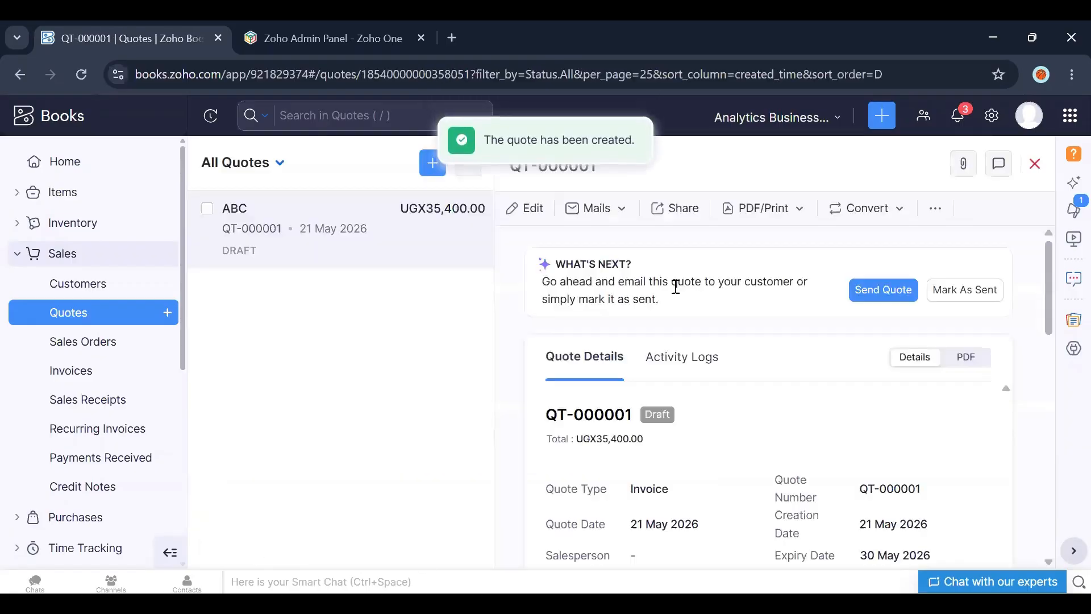
Step: Switch the quote to its PDF view and review the preview's items, tax and total
left_click(964, 362)
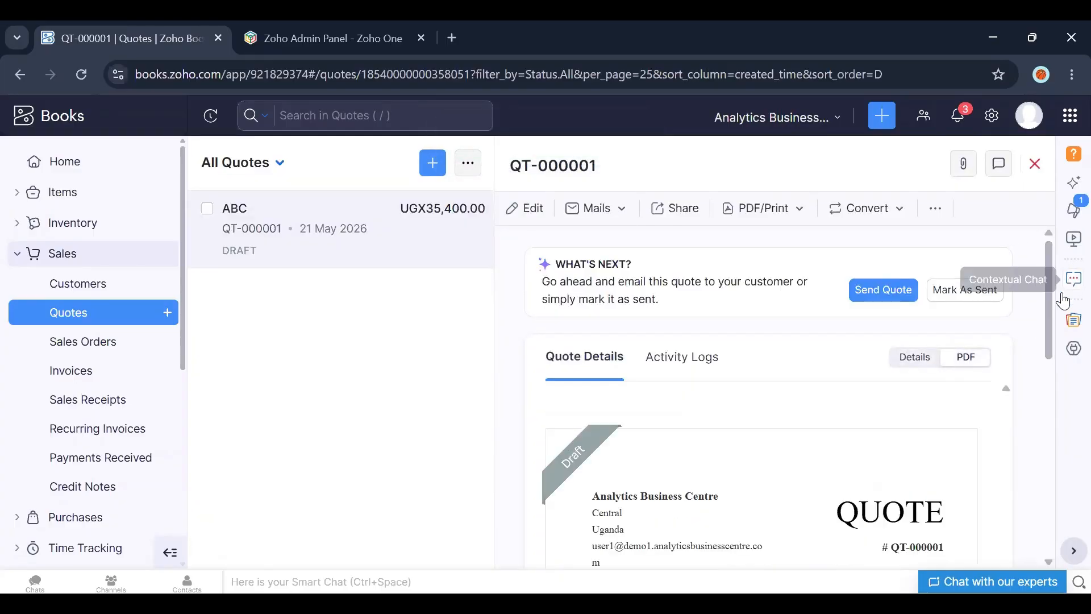
left_click_drag(1049, 323, 1040, 355)
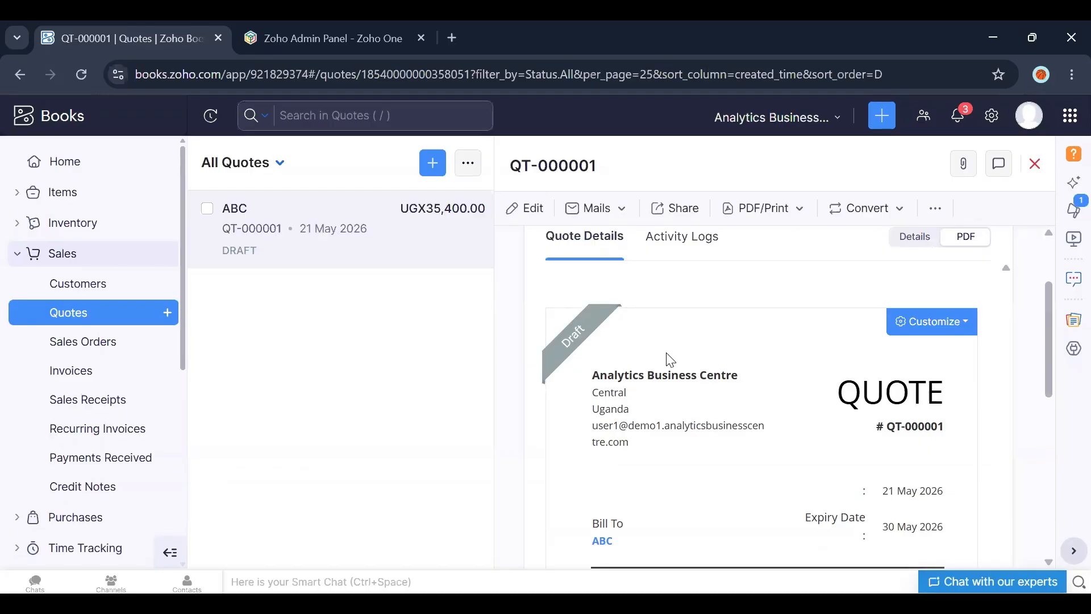
mouse_move(608, 341)
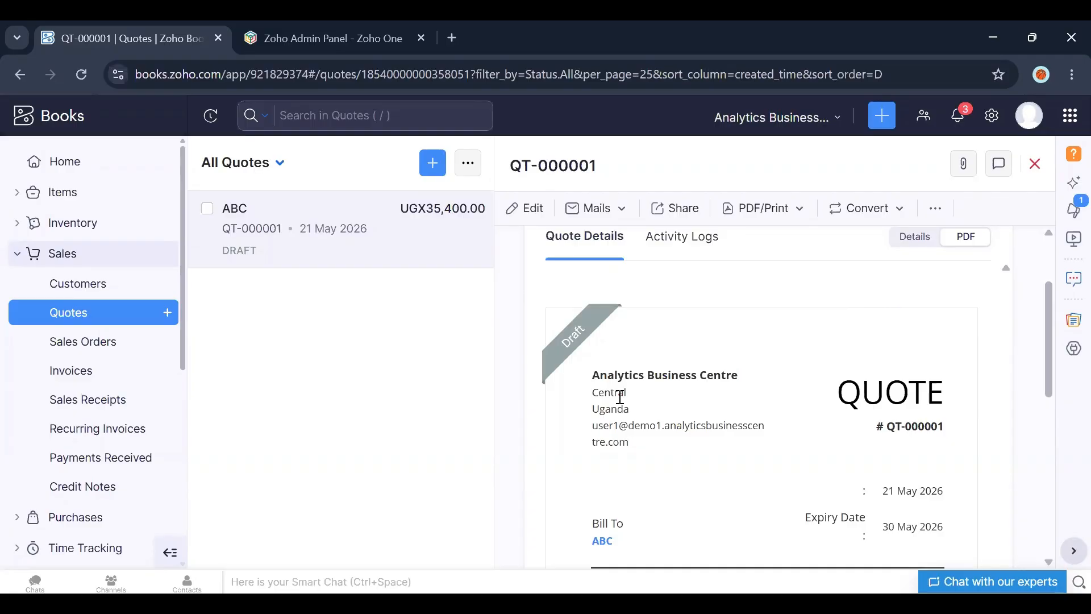
left_click_drag(1048, 328, 1048, 380)
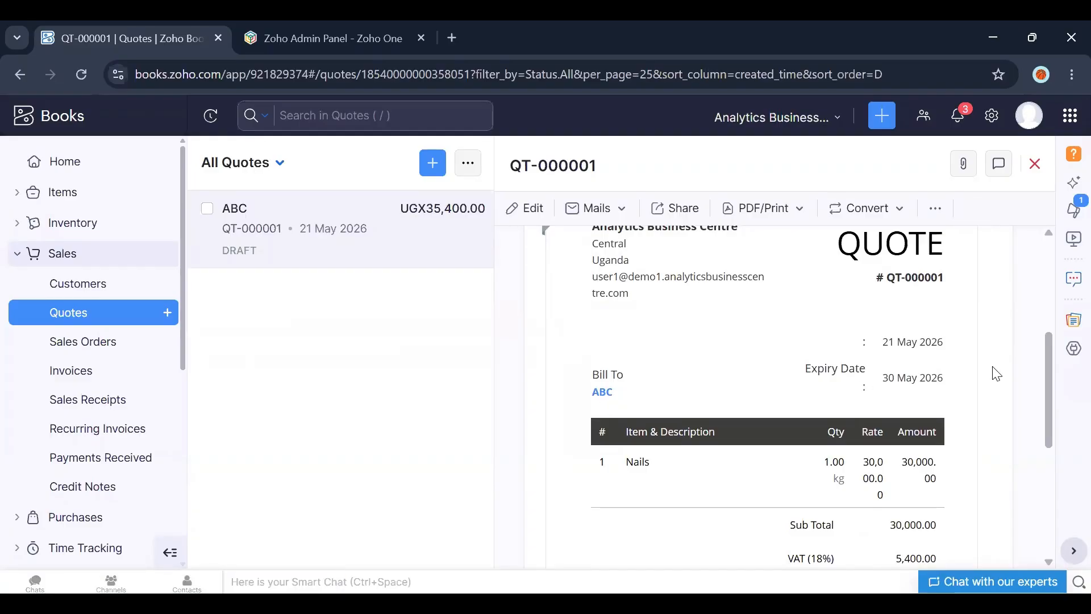
left_click_drag(1051, 381, 1050, 427)
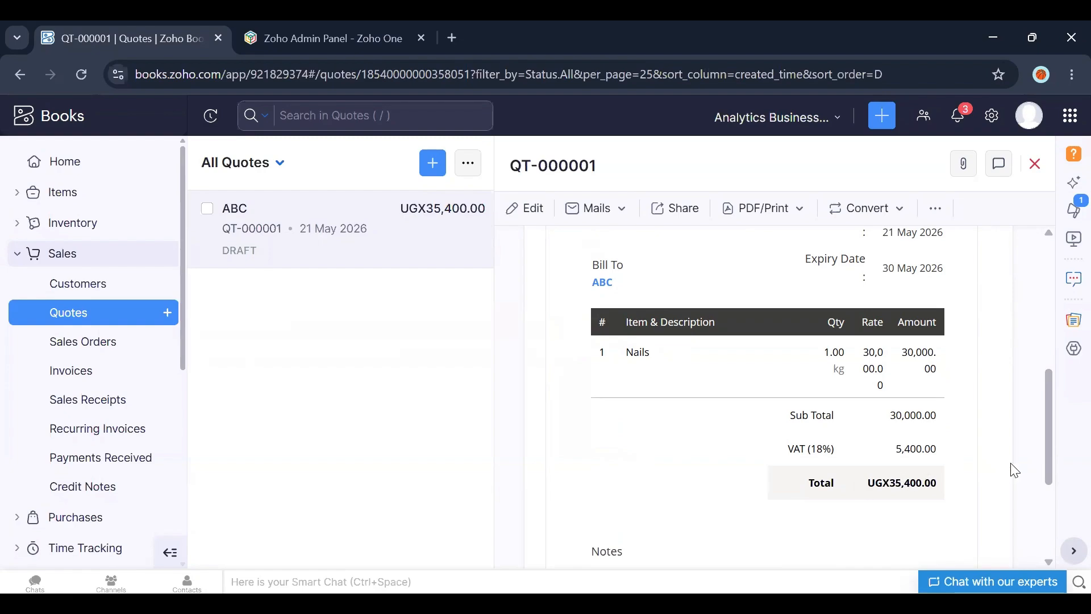
left_click_drag(1049, 462, 1034, 361)
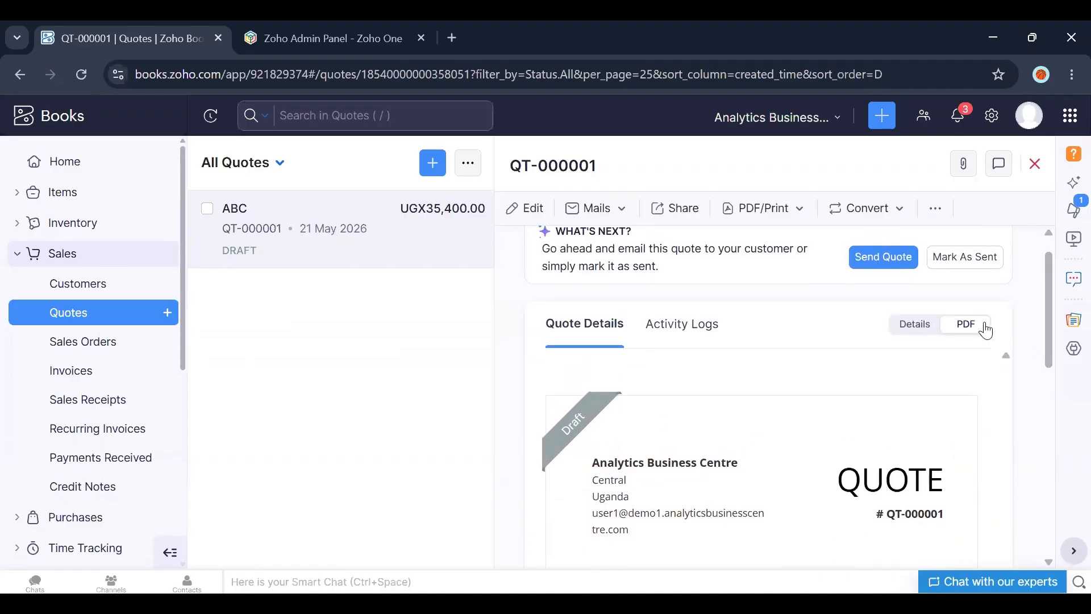
Step: Download the quote as a PDF
left_click(614, 217)
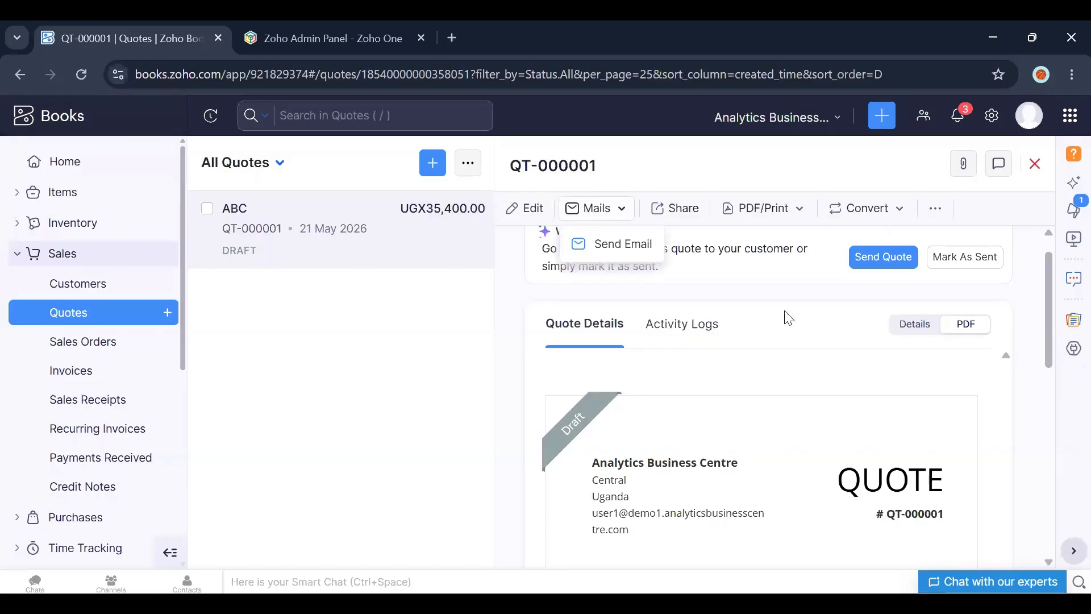
left_click(792, 223)
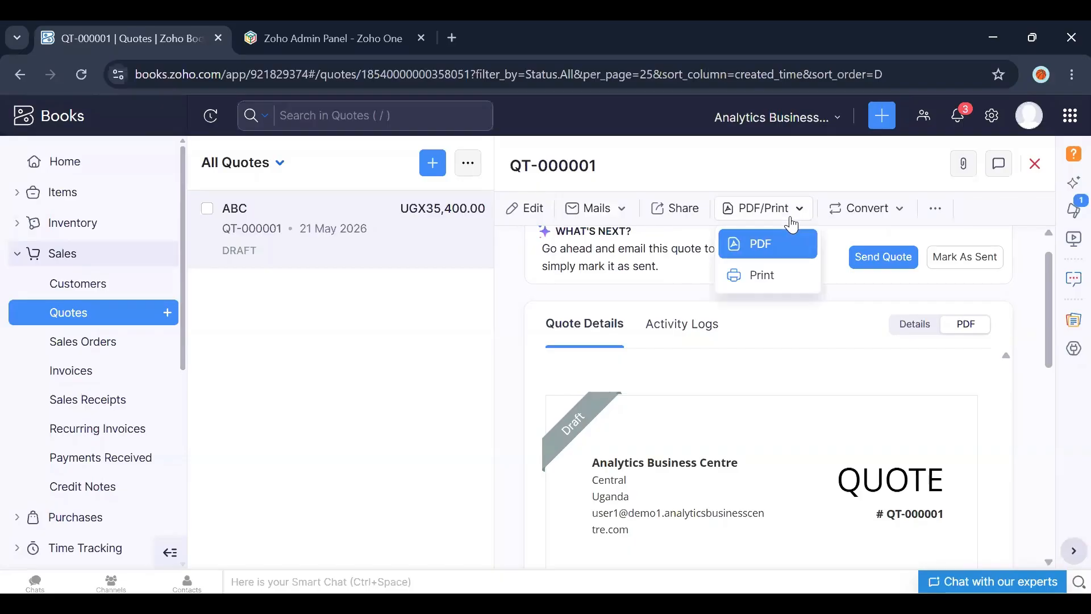
left_click(756, 245)
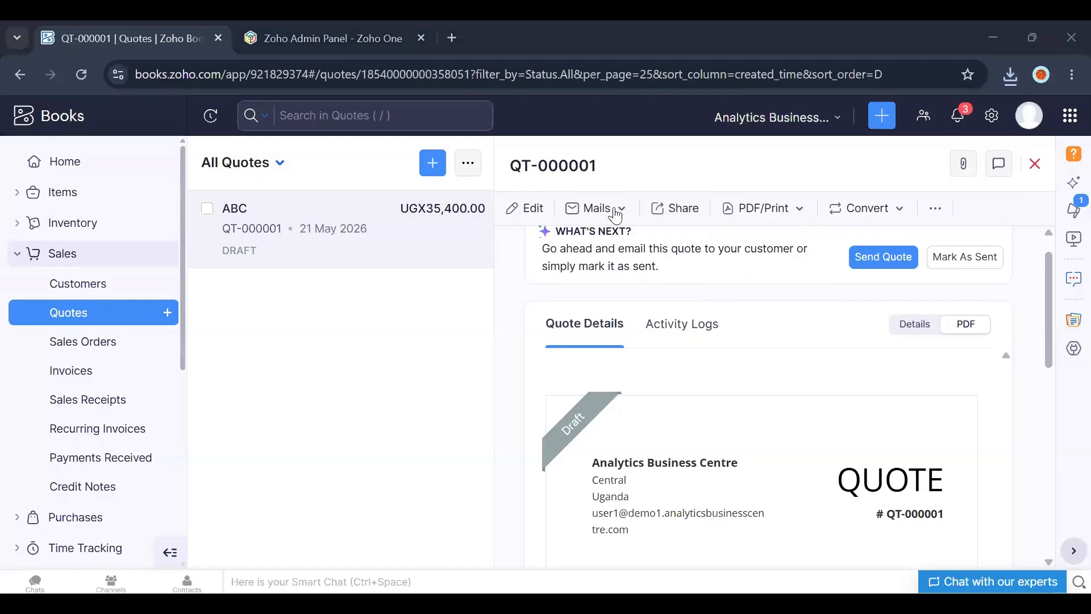
Step: Mark the quote as sent
left_click(941, 263)
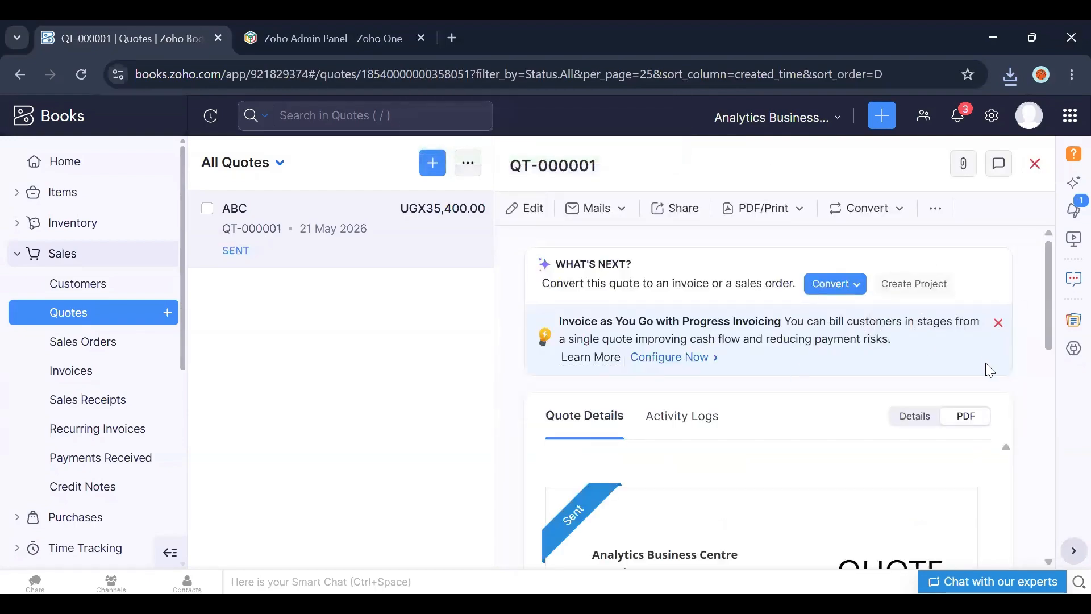
left_click_drag(1049, 336, 1050, 492)
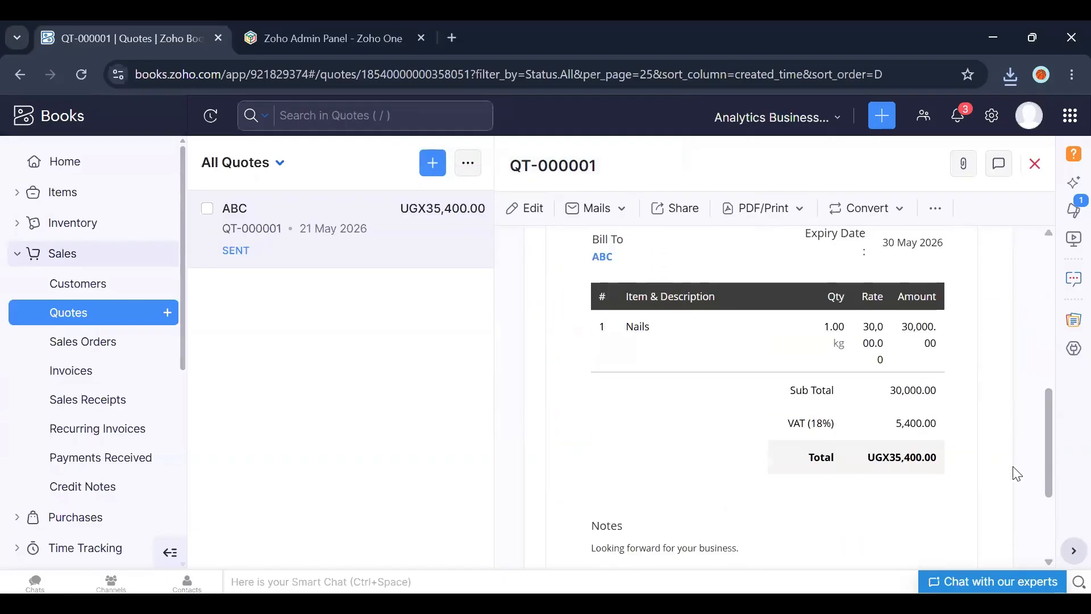
left_click_drag(1049, 441, 1036, 316)
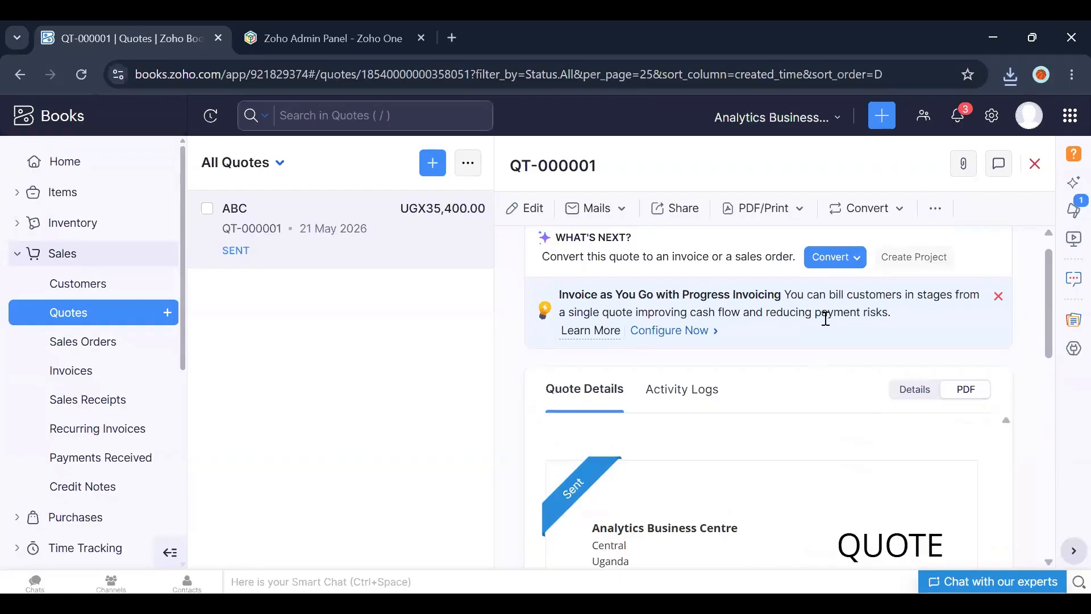
Step: Convert the quote to an invoice, retaining customer notes, terms and conditions, and address
left_click(851, 264)
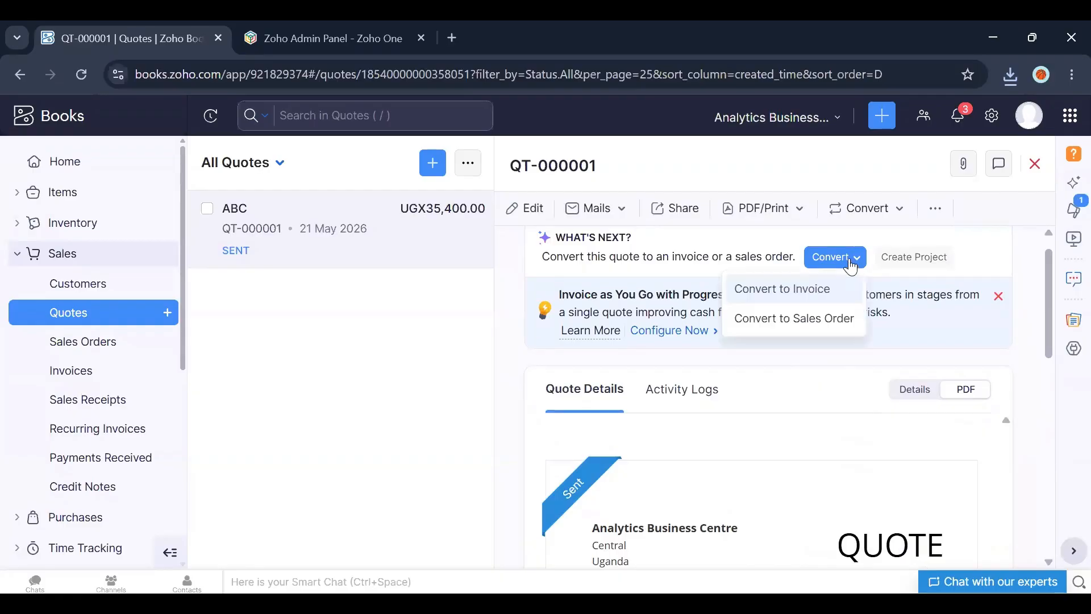
left_click(791, 307)
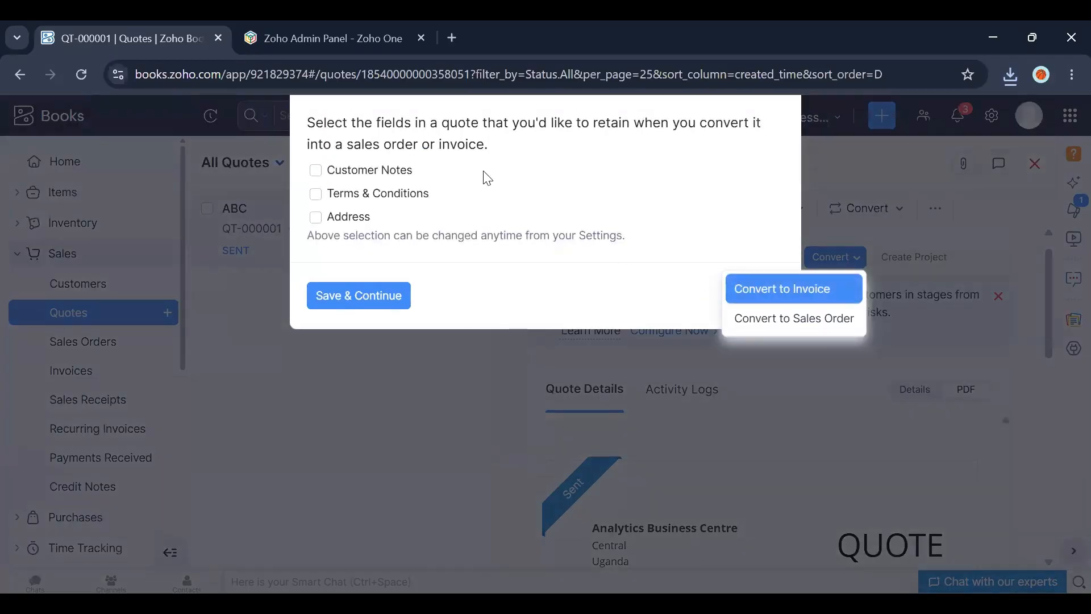
left_click(316, 170)
left_click(316, 194)
left_click(319, 220)
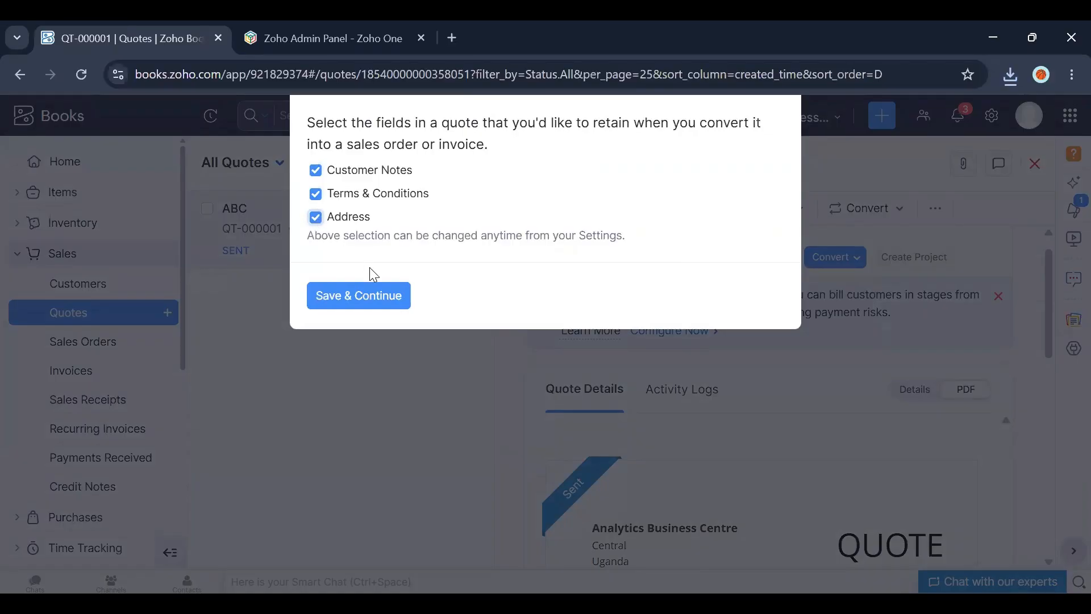
left_click(362, 299)
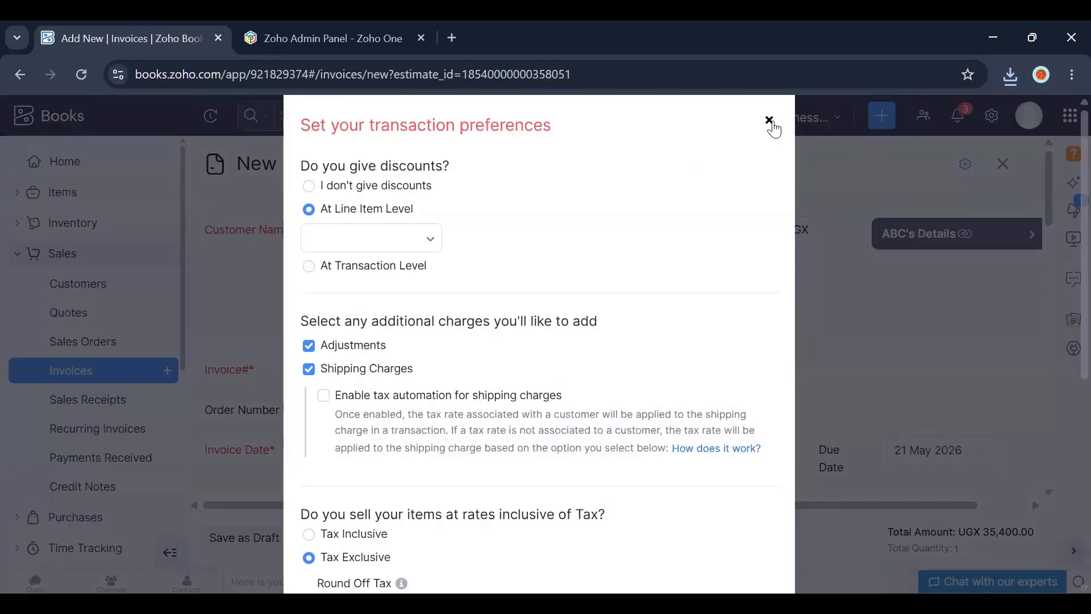
left_click(768, 120)
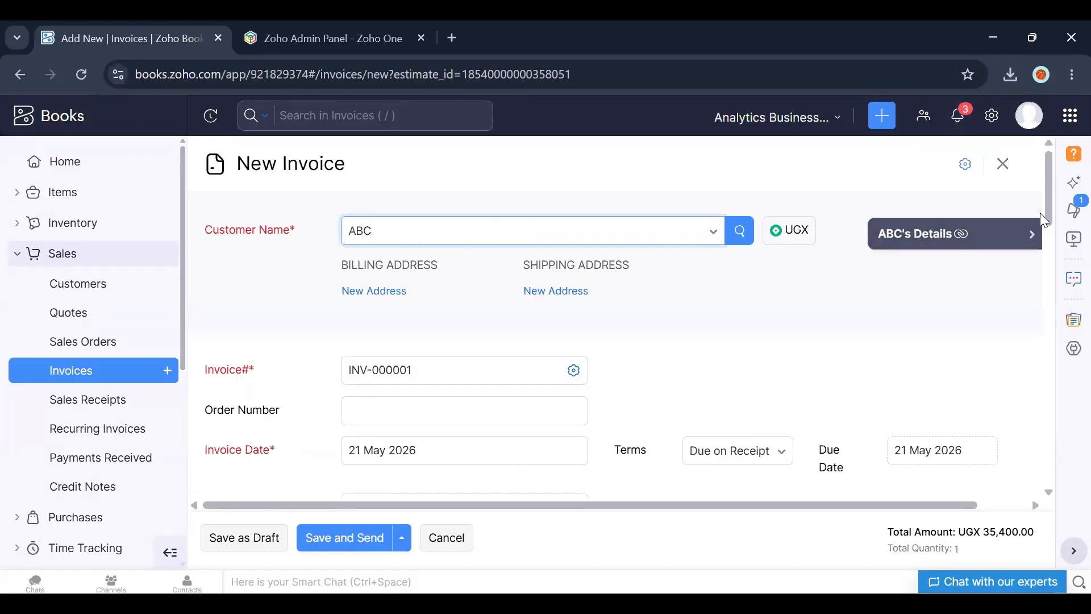
Step: Try Net 30 payment terms on the invoice, then revert to Due on Receipt
mouse_move(1052, 196)
left_mouse_down()
mouse_move(1050, 238)
mouse_move(1047, 200)
left_mouse_up()
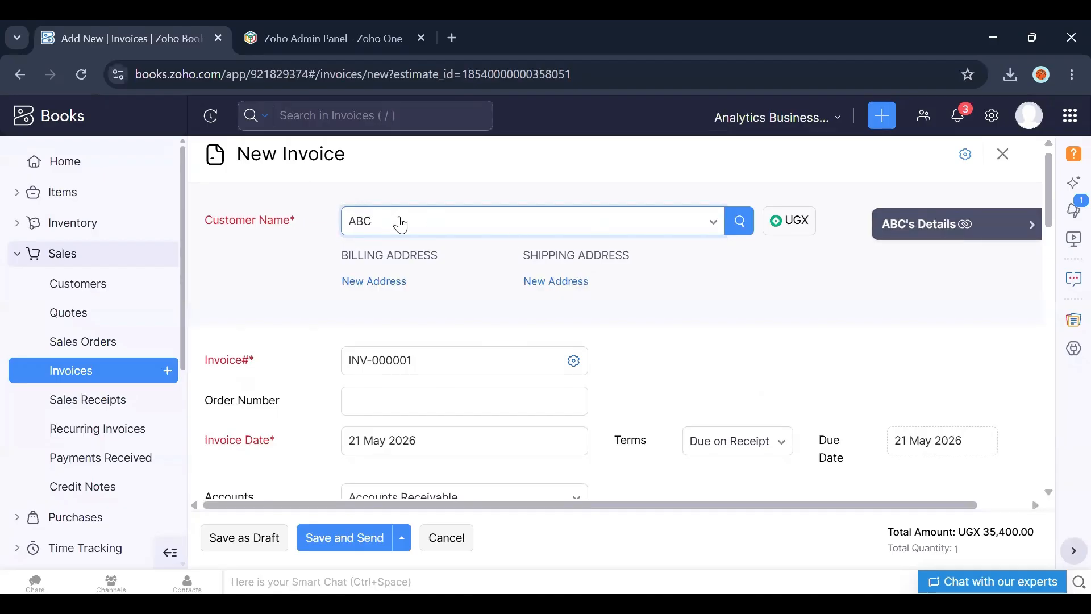
left_click_drag(1050, 195, 1051, 230)
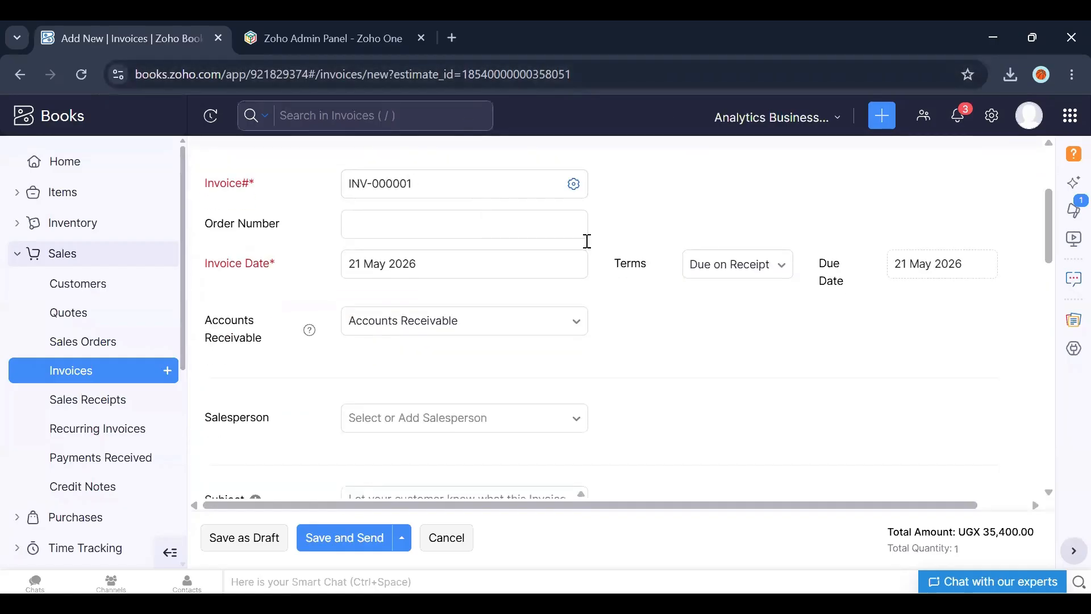
left_click(762, 283)
key("Down")
key("Down")
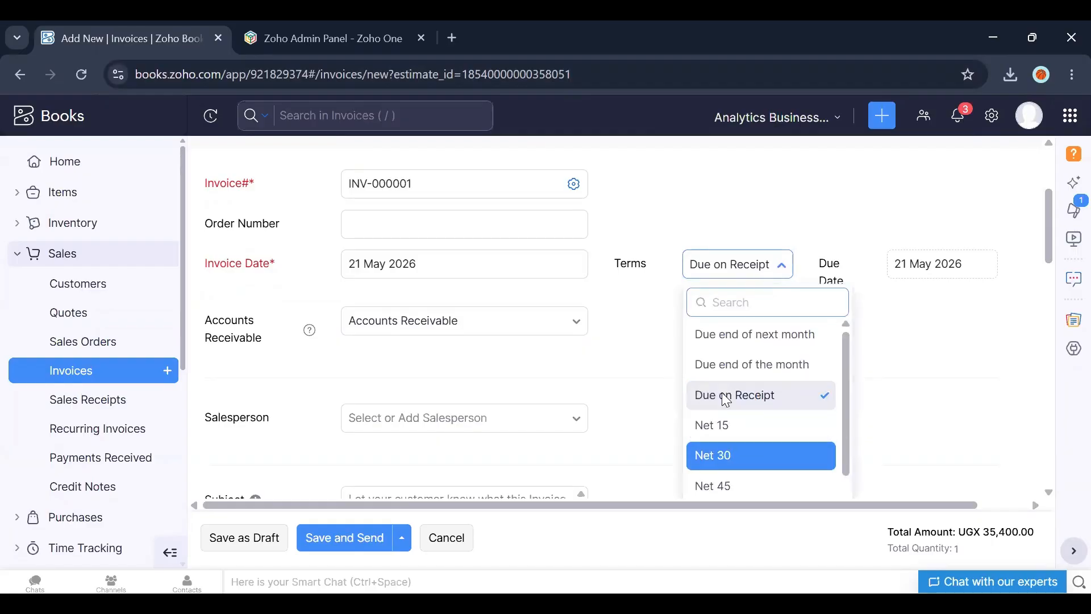
key("Return")
left_click(779, 267)
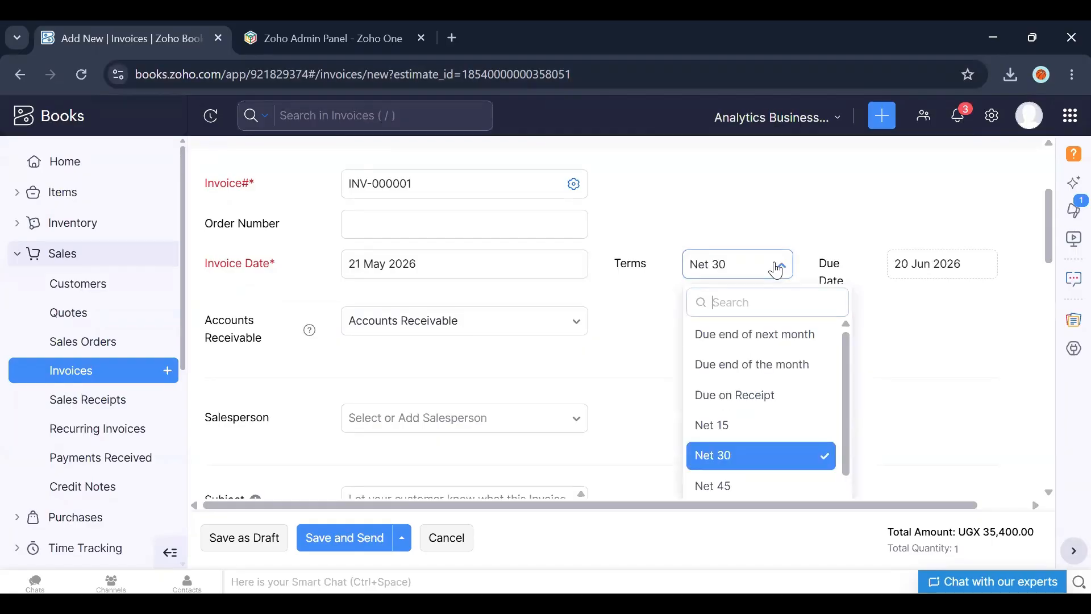
left_click(777, 269)
left_click(777, 270)
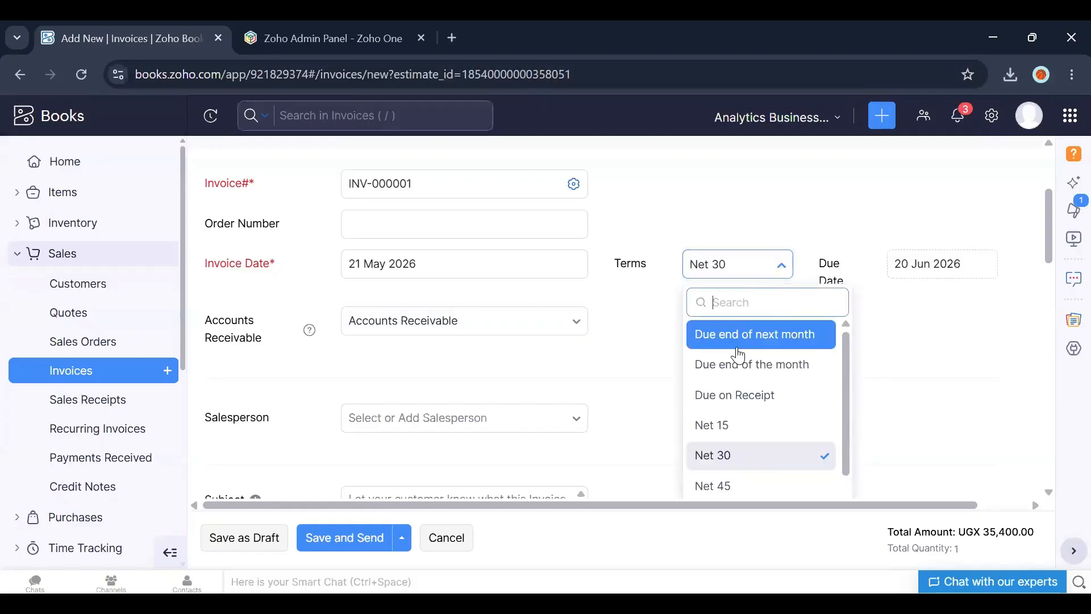
left_click(728, 399)
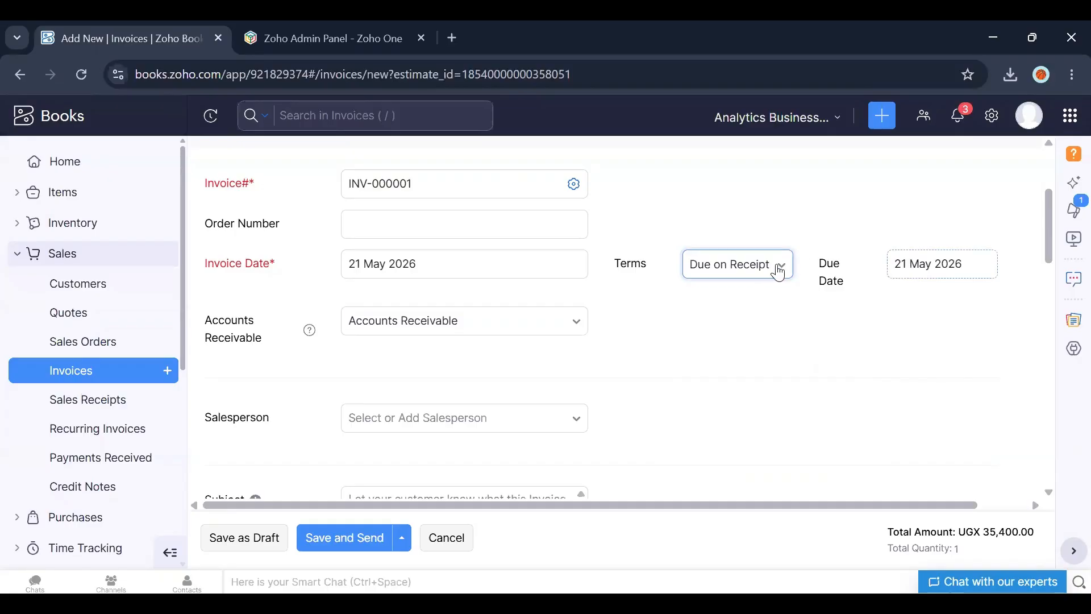
Step: Try Net 30 and Net 15 payment terms, then return the invoice terms to Due on Receipt
left_click(760, 269)
left_click(714, 455)
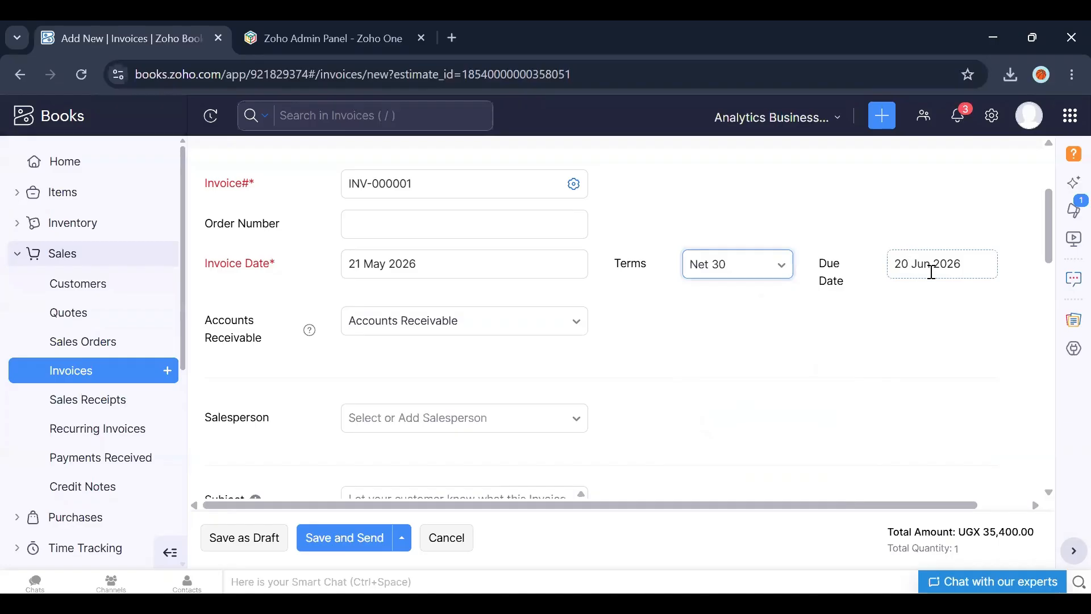
left_click(771, 266)
key("Down")
key("Return")
left_click(736, 274)
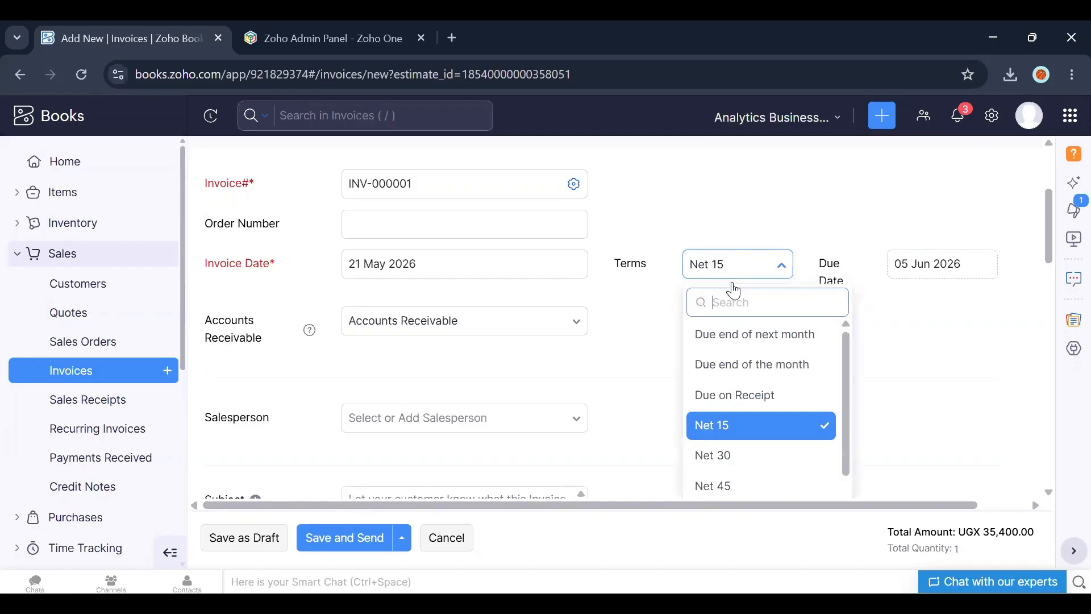
left_click(733, 399)
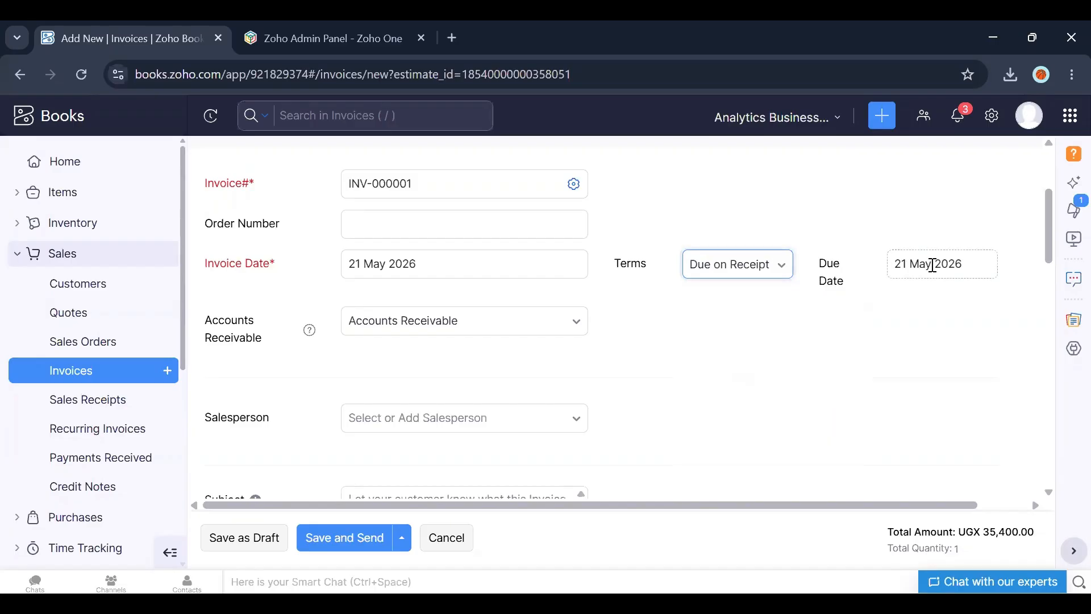
Step: Save the invoice as a draft, proceeding past the out-of-stock warning for Nails
left_click_drag(1053, 259, 1054, 347)
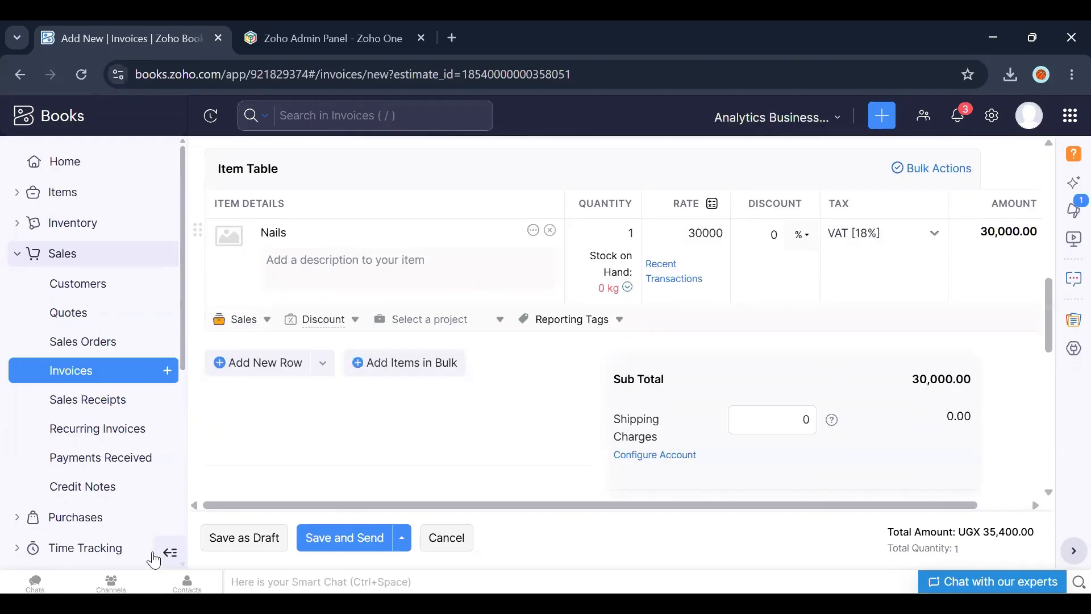
left_click(221, 539)
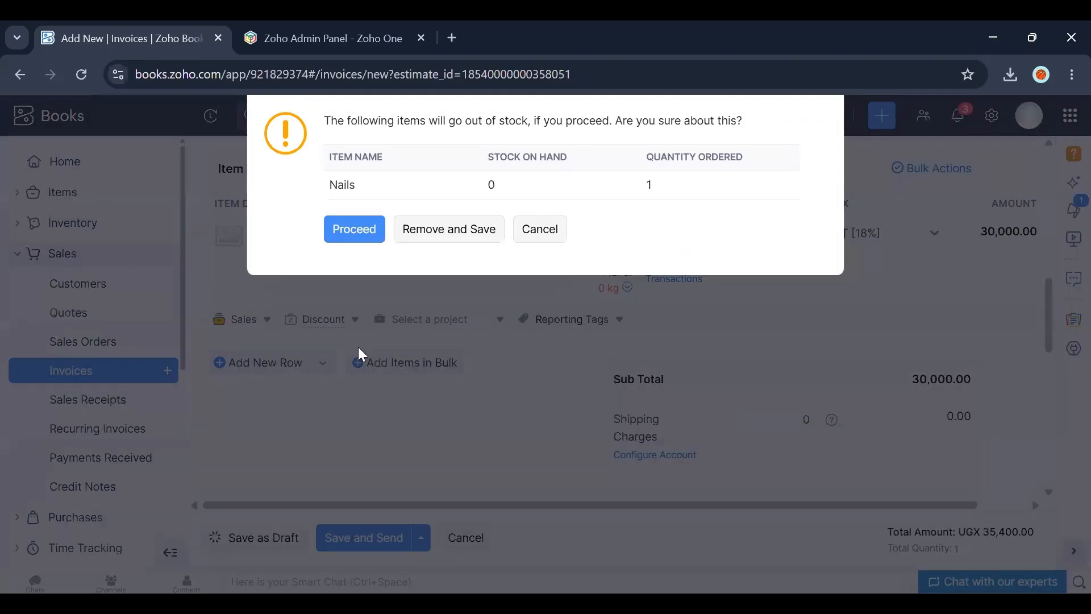
left_click(354, 229)
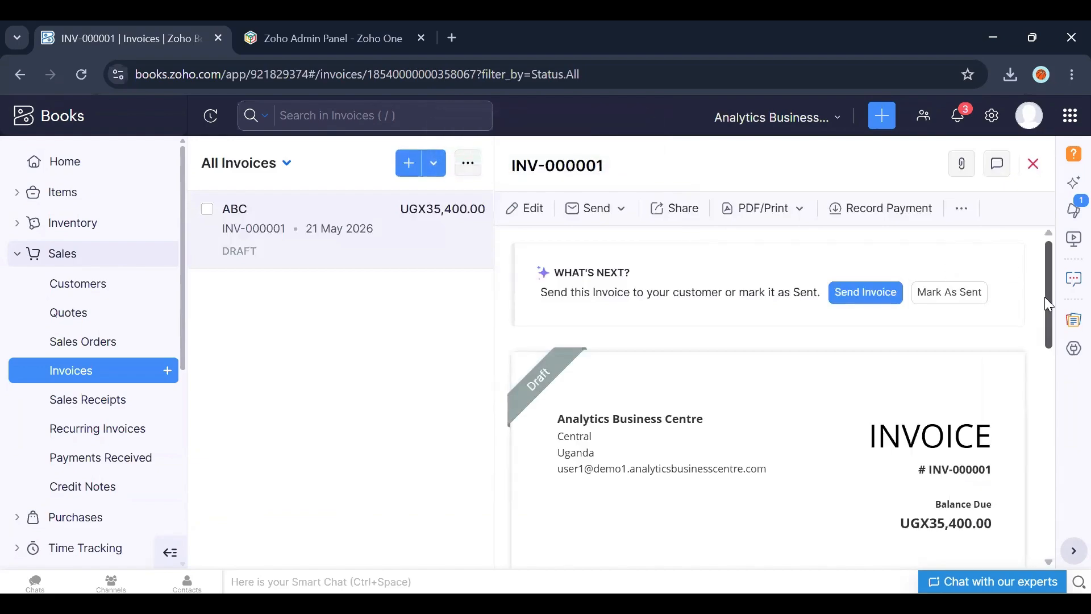
Step: Try to mark the draft invoice as sent
mouse_move(1046, 297)
left_mouse_down()
mouse_move(1061, 443)
mouse_move(1056, 349)
mouse_move(1034, 295)
left_mouse_up()
left_click(597, 210)
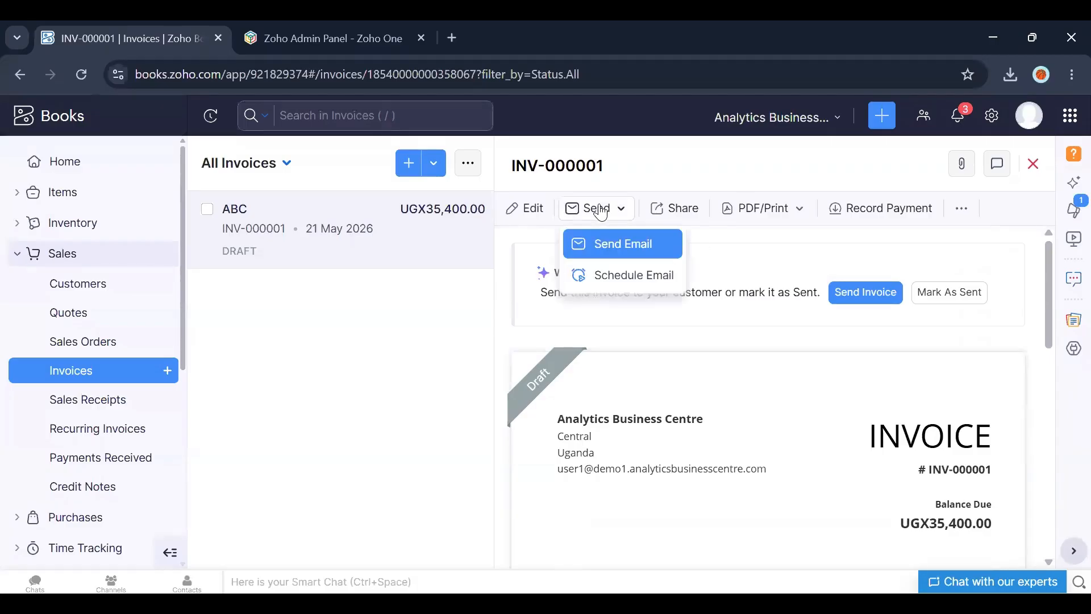
left_click(770, 214)
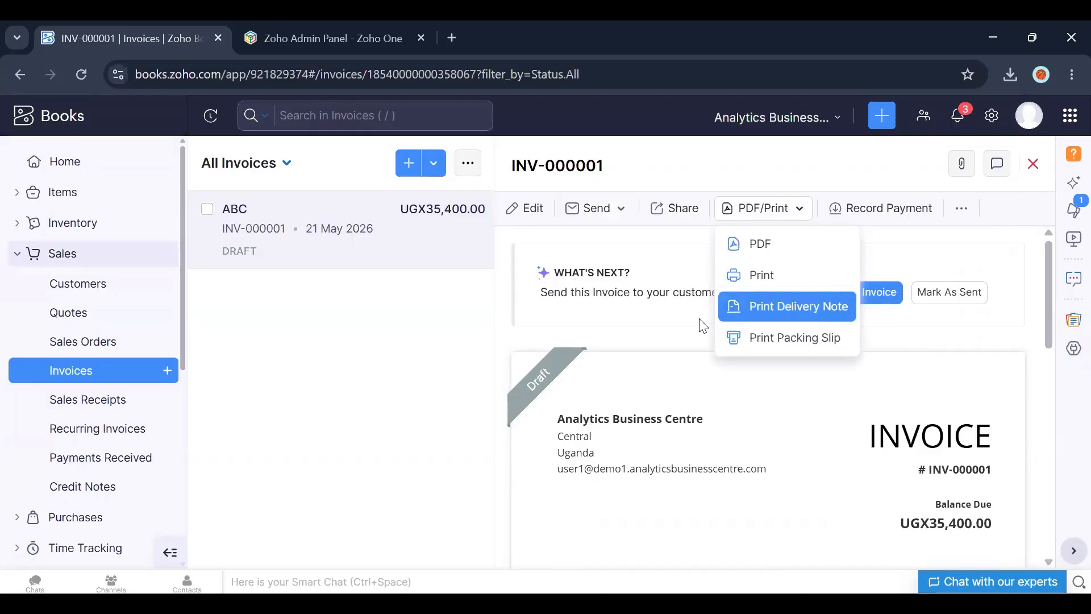
left_click(681, 374)
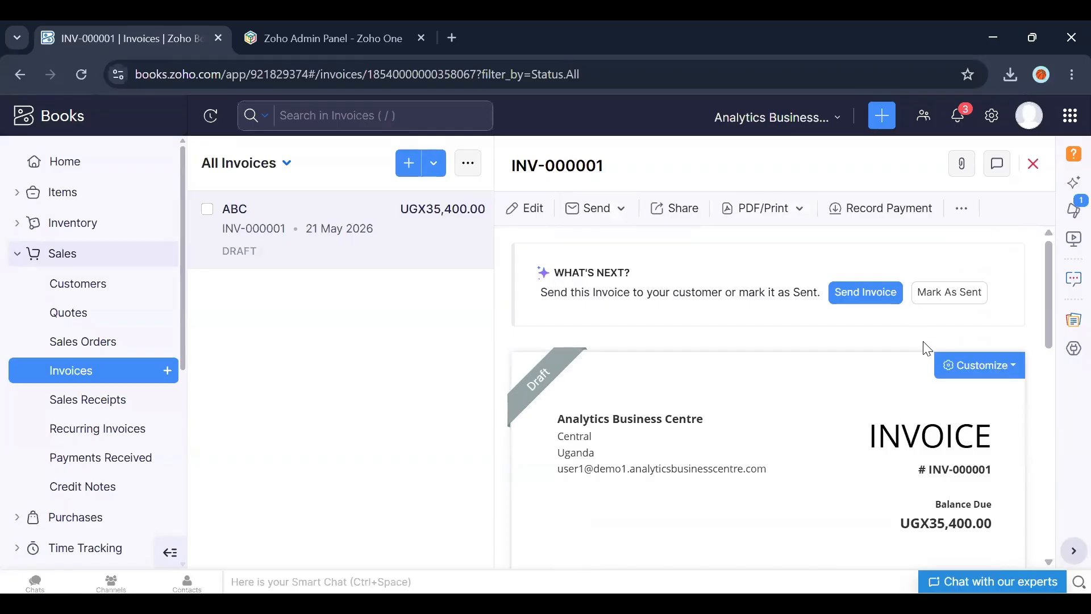
left_click(935, 293)
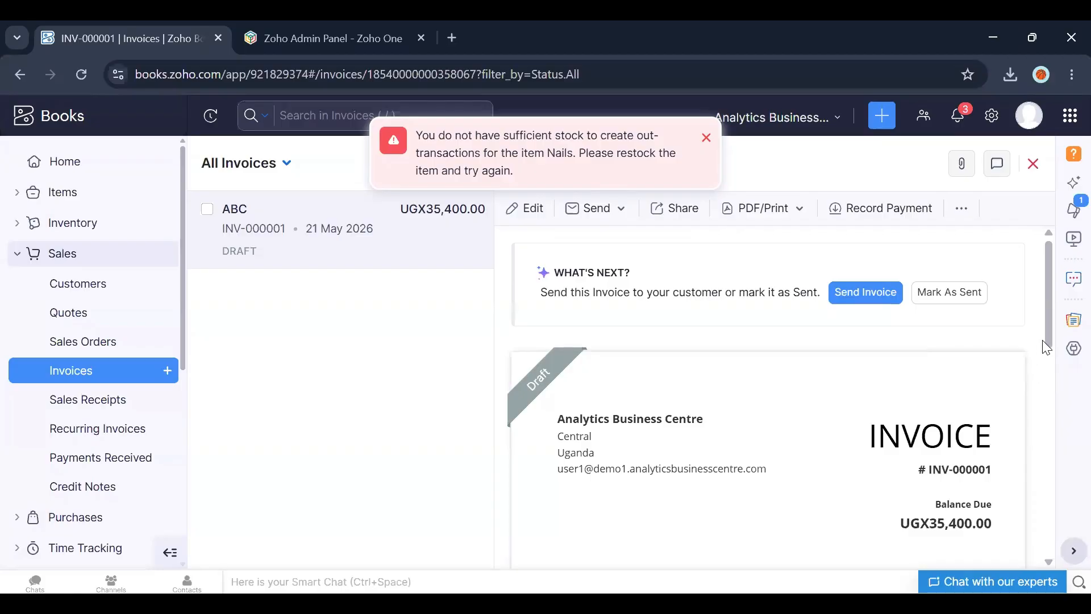
left_click_drag(1047, 341, 1043, 445)
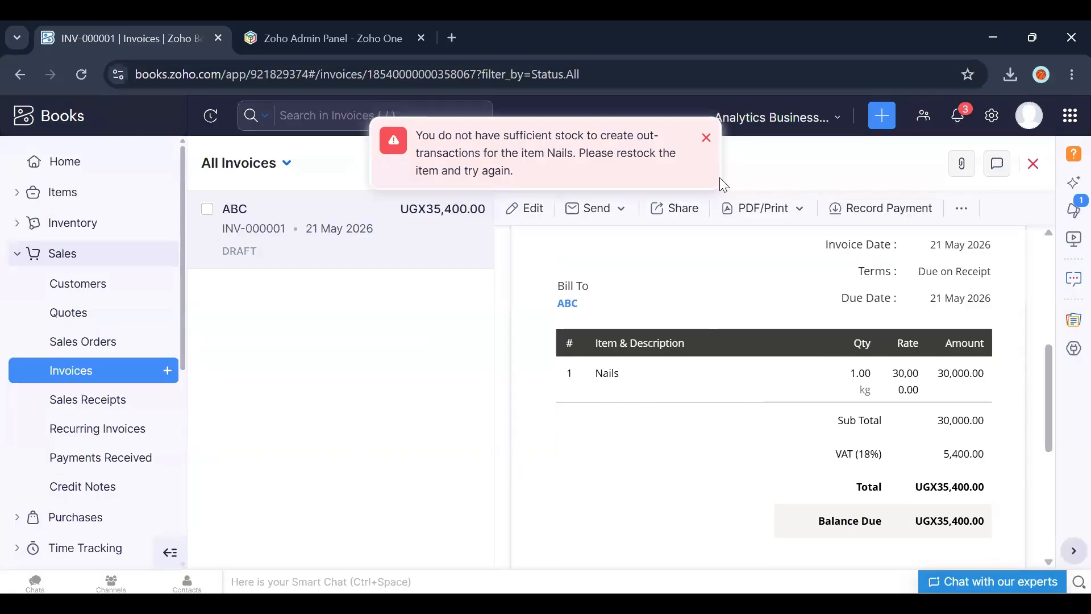
left_click(706, 138)
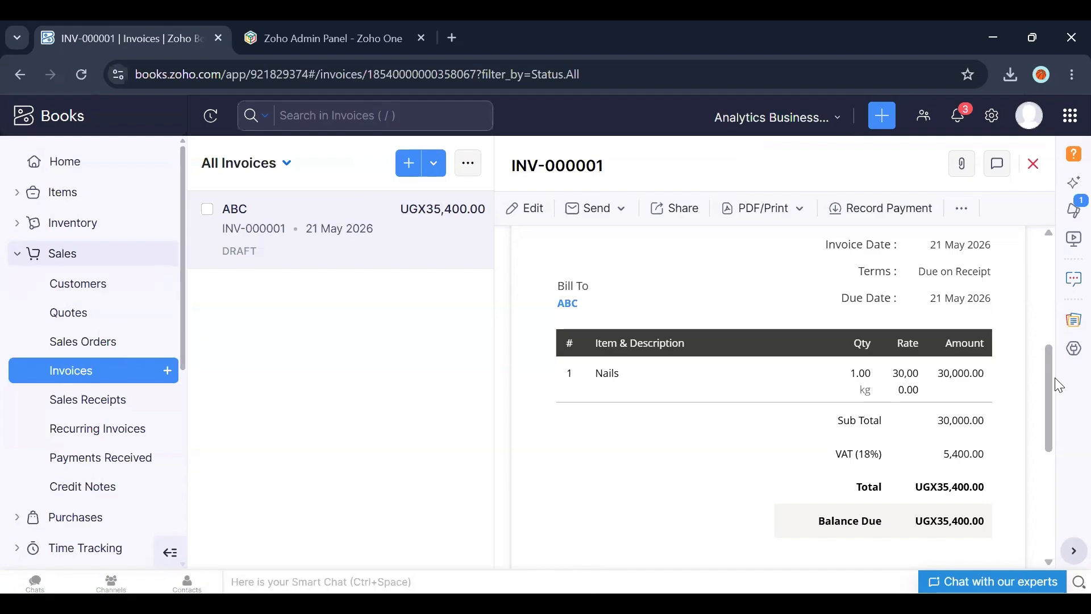
Step: Set the Nails item's opening stock to 30 at an opening stock rate of 20000 per unit
left_click_drag(1000, 546, 1016, 366)
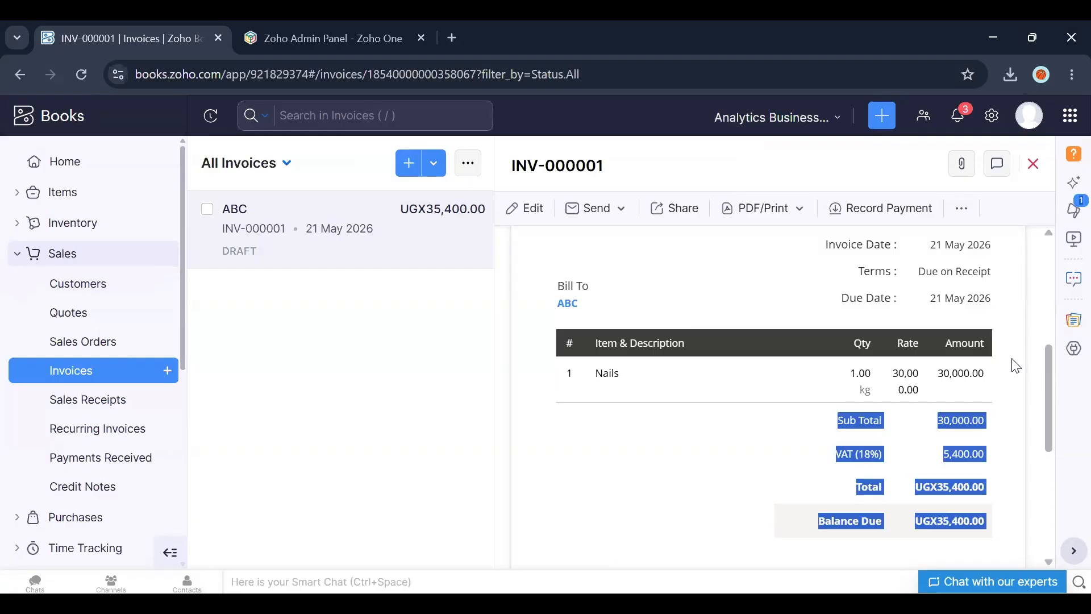
left_click(79, 196)
left_click(66, 223)
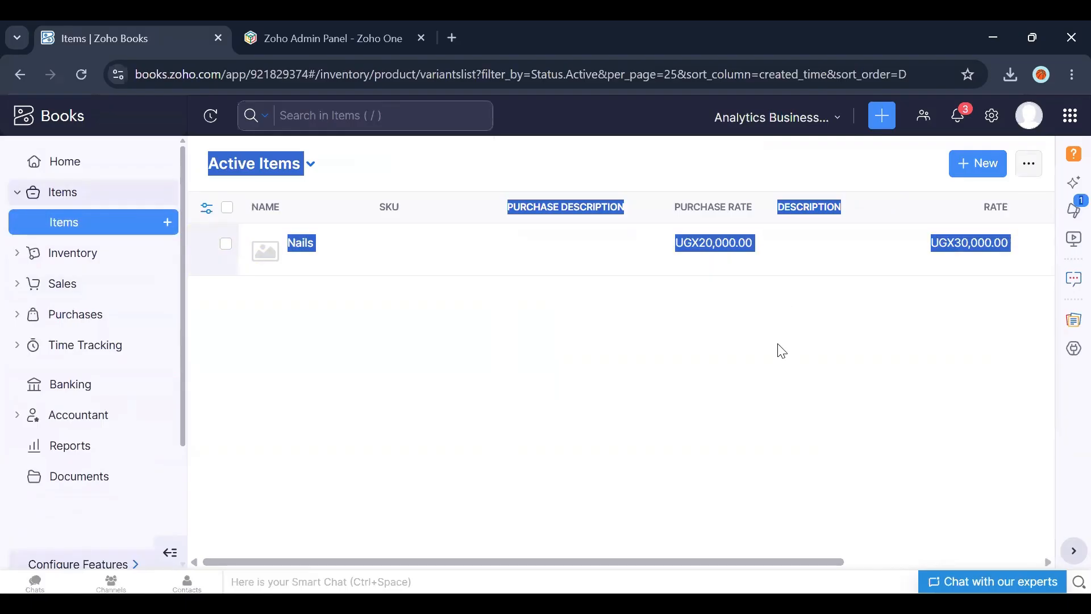
left_click(305, 246)
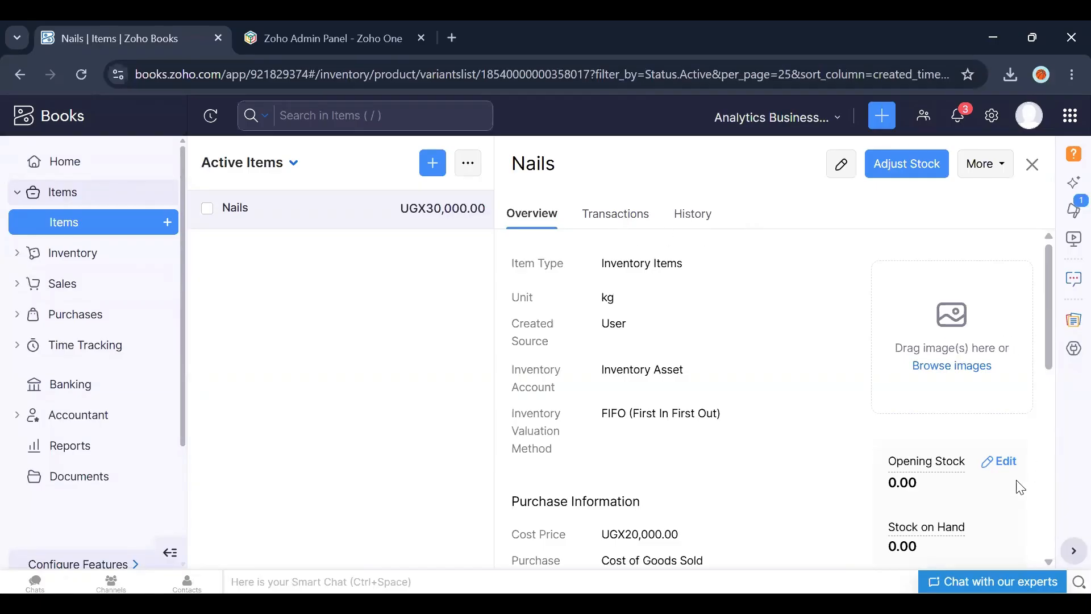
left_click(1003, 465)
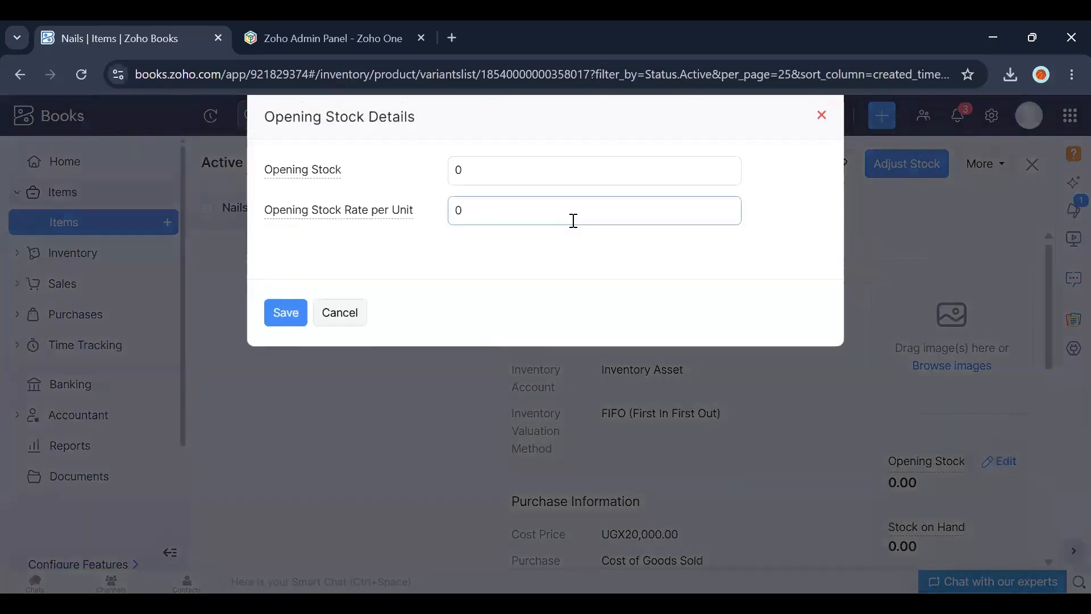
left_click(485, 163)
key("BackSpace")
type("30")
left_click(477, 219)
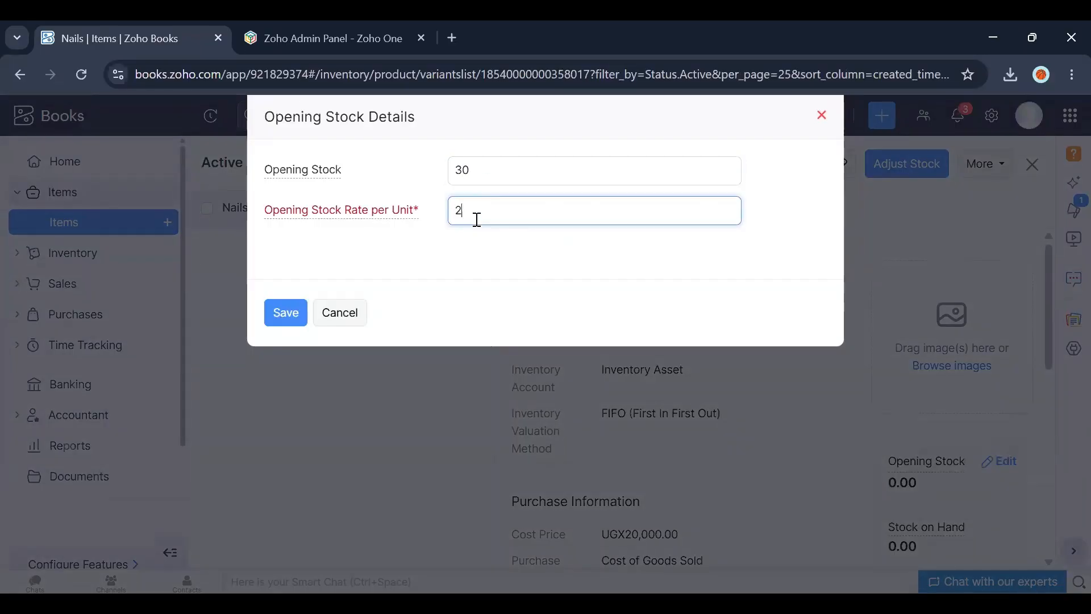
type("20000")
left_click(295, 317)
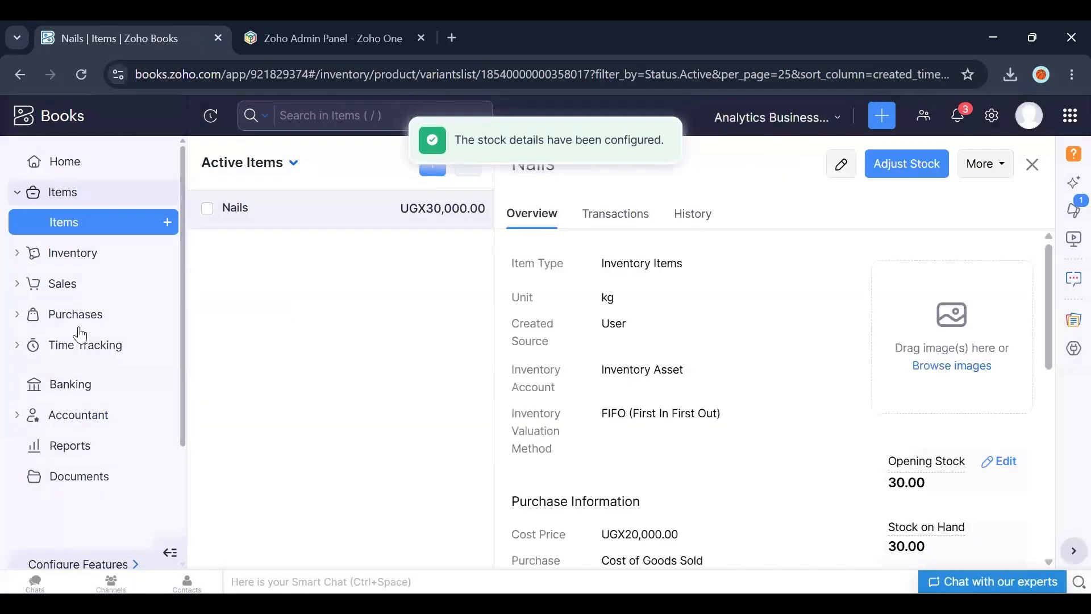
Step: Open invoice INV-000001 and mark it as sent
left_click(64, 287)
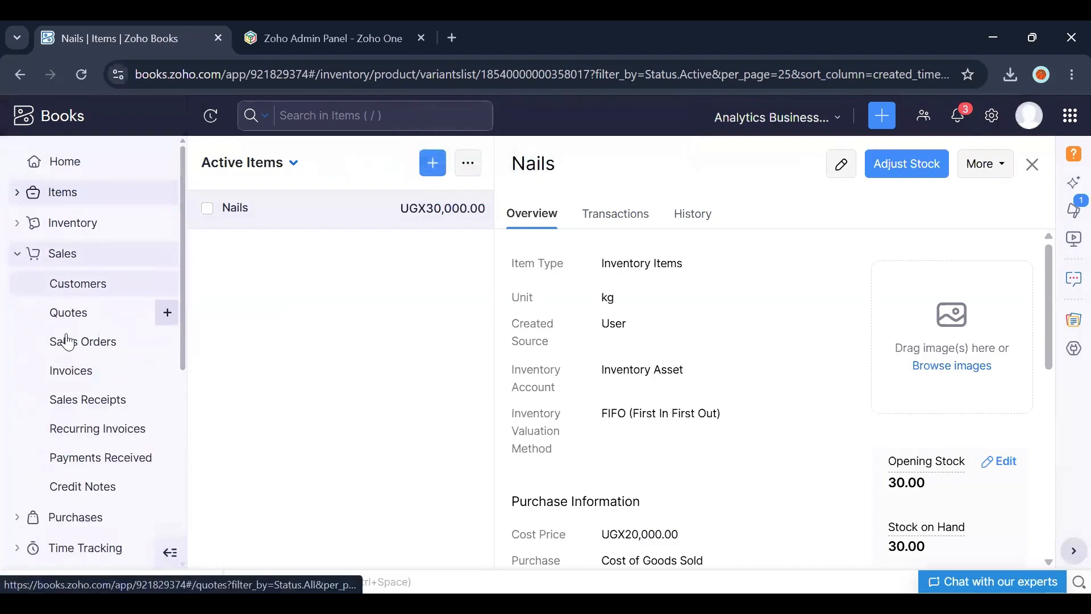
left_click(71, 375)
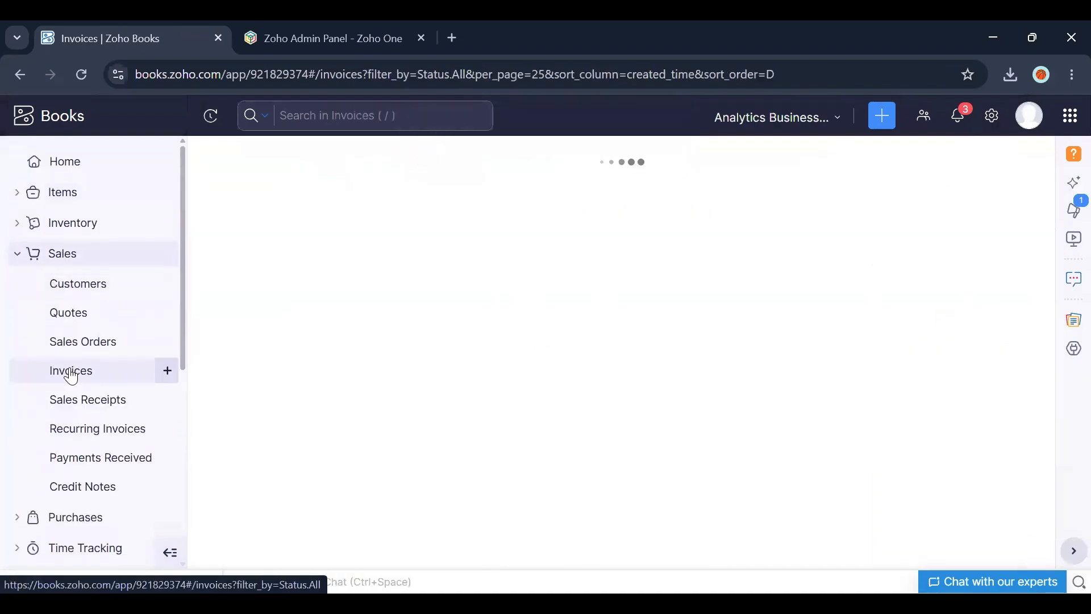
left_click(404, 251)
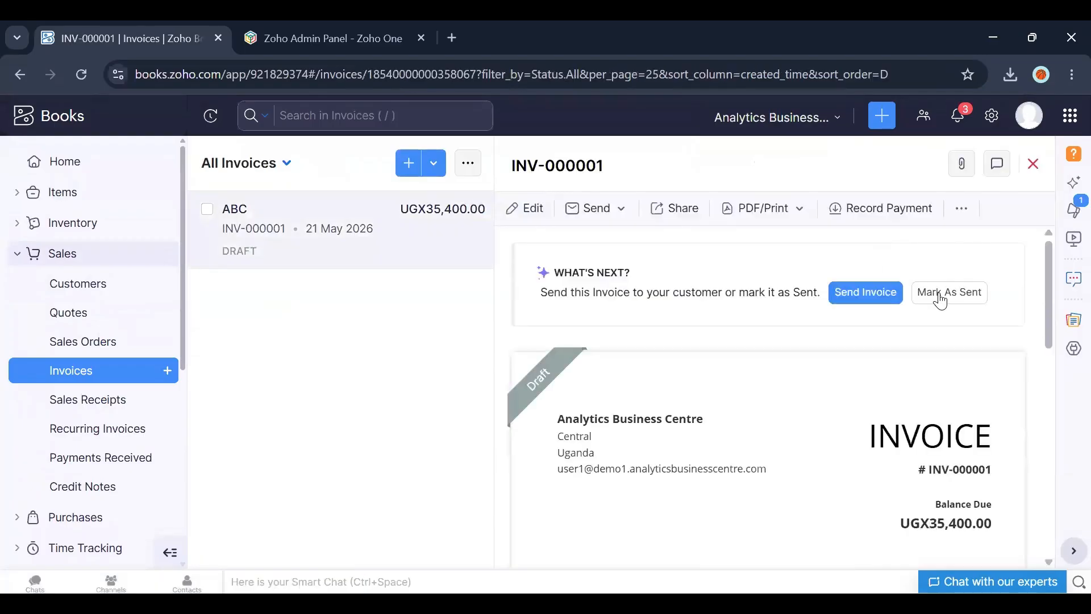
left_click(941, 293)
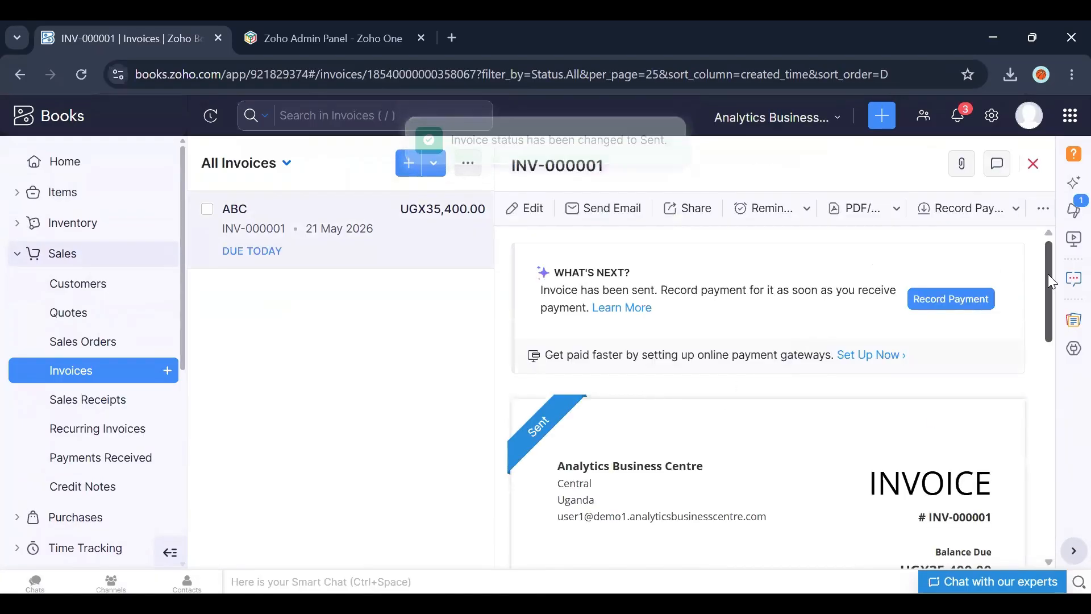
Step: Review the sent invoice and the dashboard's total receivables, then reopen the invoice
mouse_move(1048, 275)
left_mouse_down()
mouse_move(1044, 388)
mouse_move(1045, 291)
left_mouse_up()
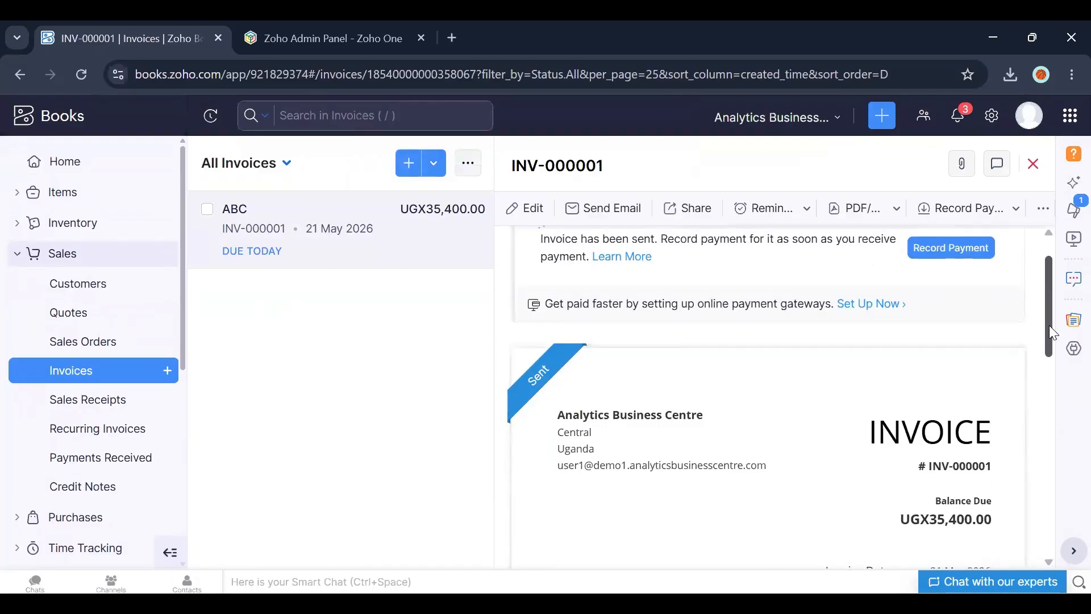
left_click_drag(1049, 326, 1046, 438)
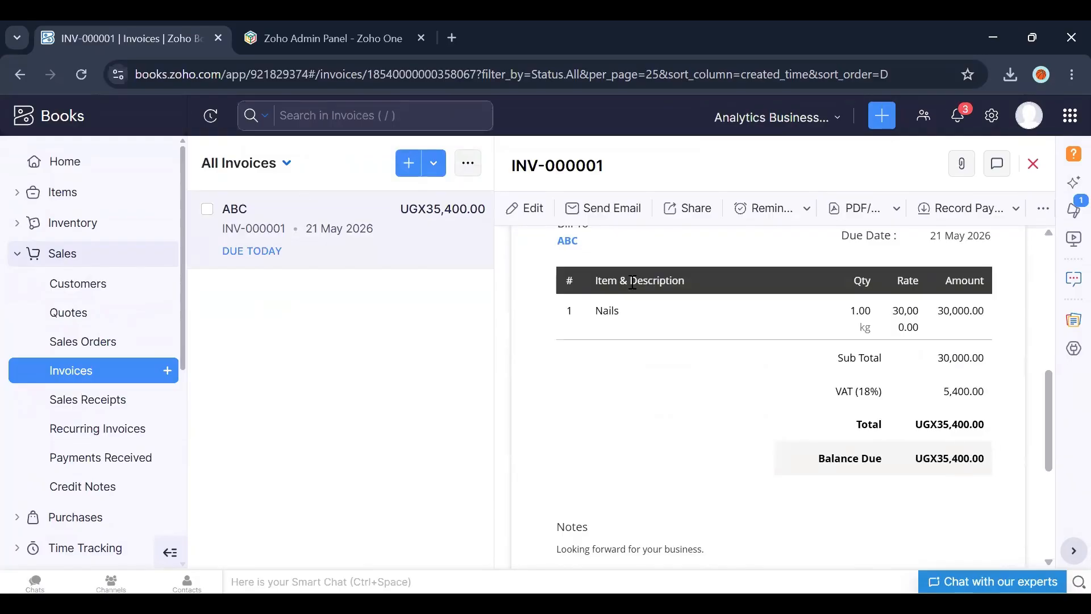
left_click(85, 163)
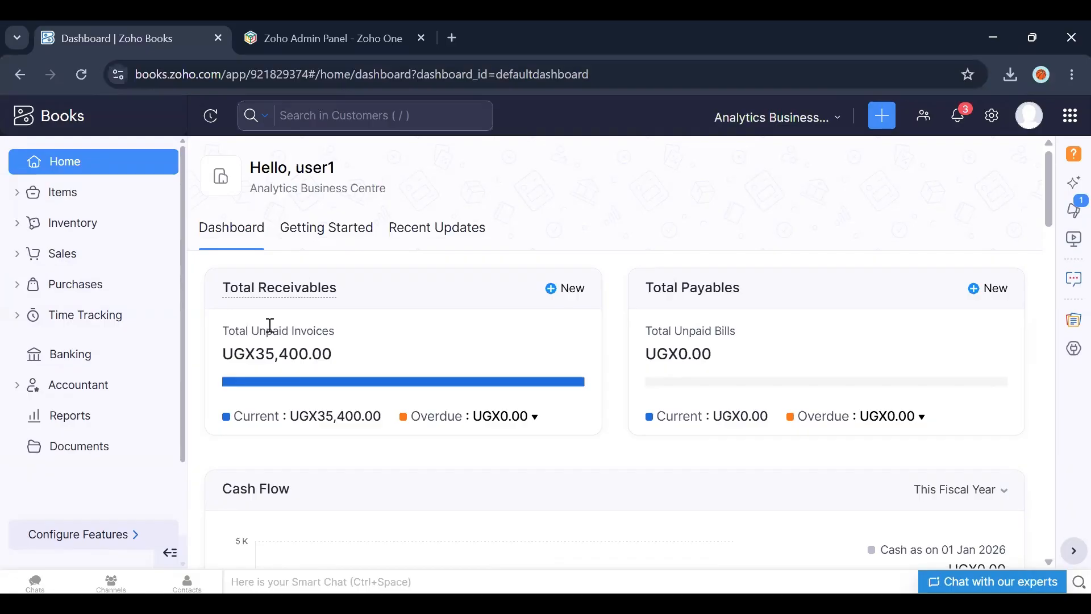
left_click(56, 265)
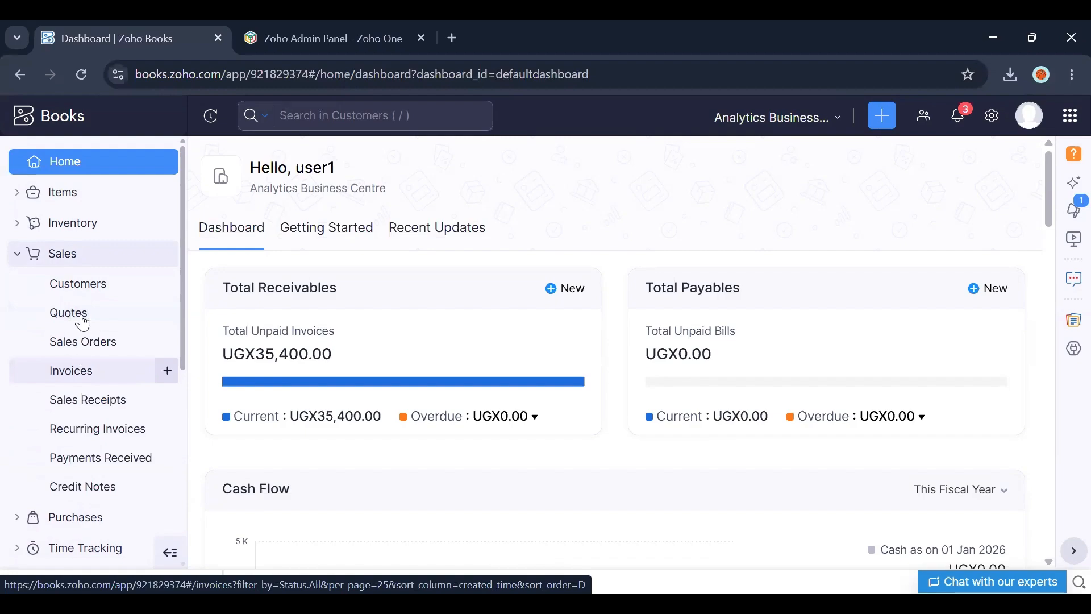
left_click(84, 376)
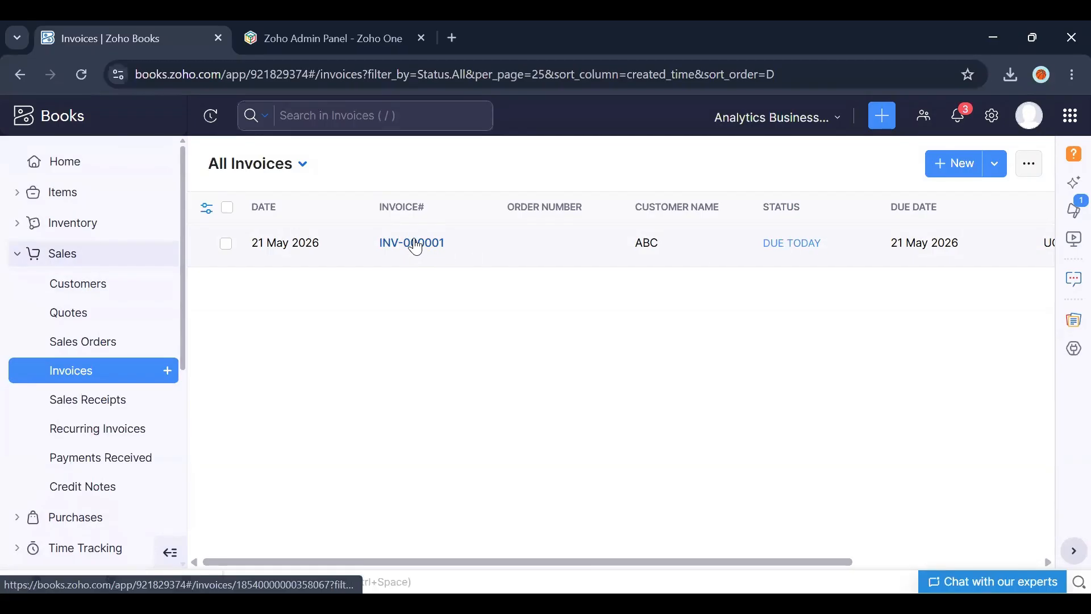
left_click(432, 257)
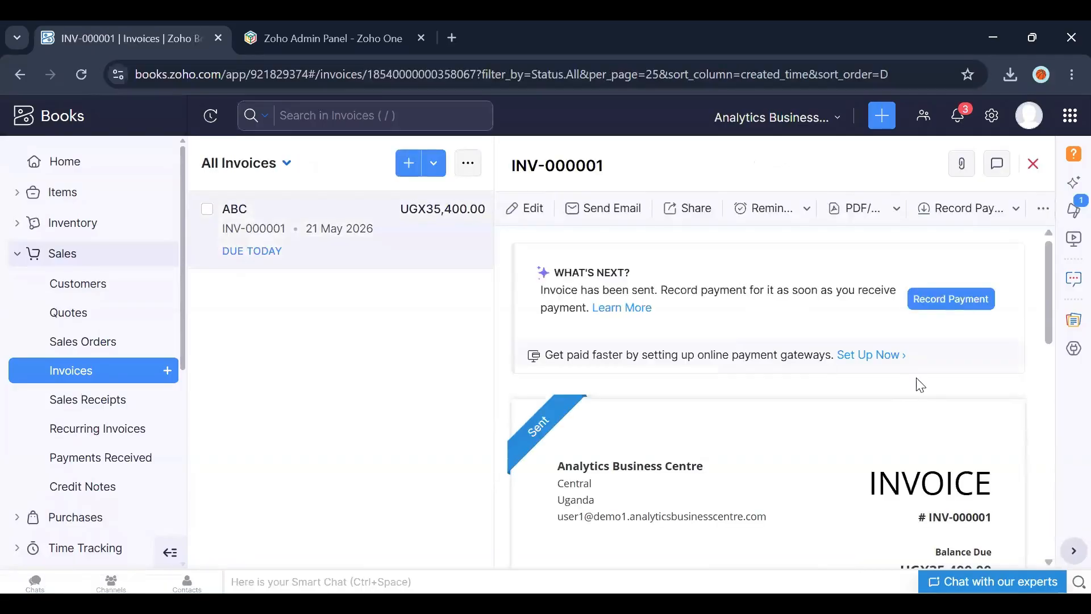
left_click_drag(1048, 288, 1049, 364)
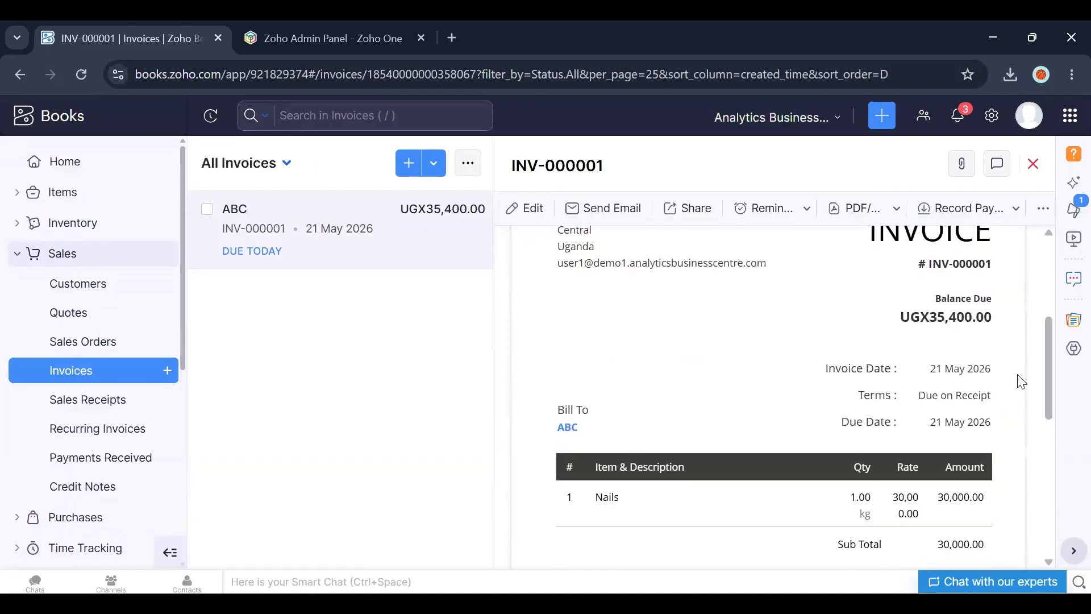
left_click_drag(1048, 387, 1046, 309)
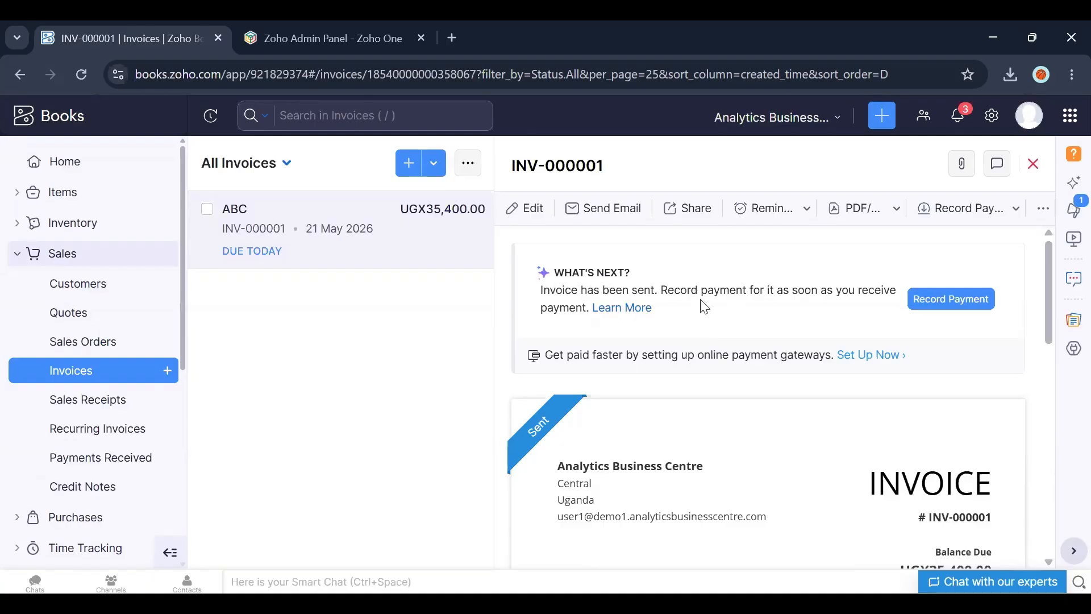
Step: Start recording a payment for the invoice with an amount received of 30000
left_click(931, 303)
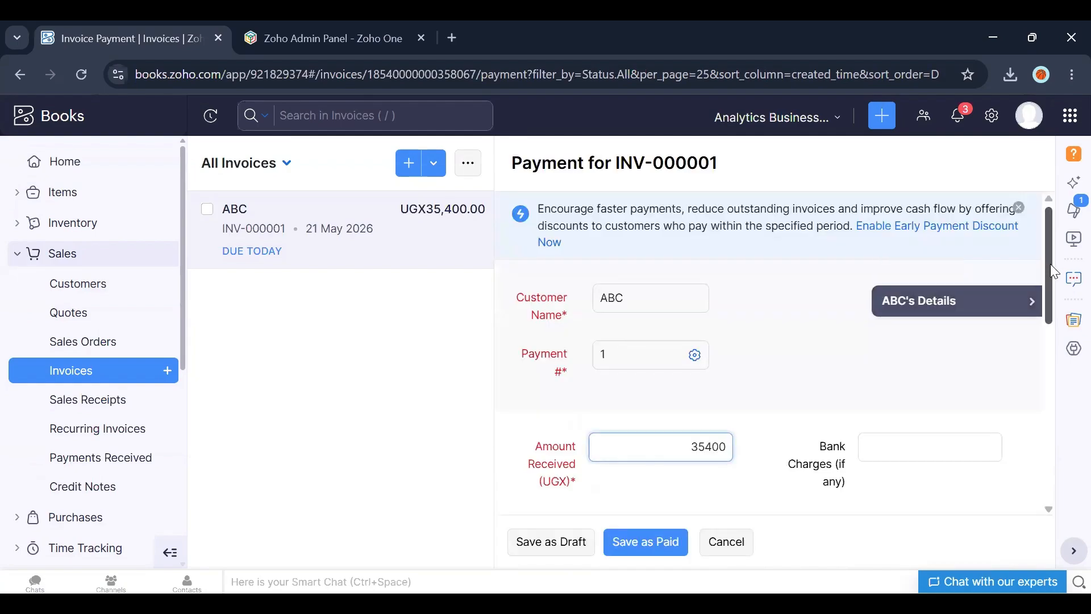
scroll(787, 392, "down", 2)
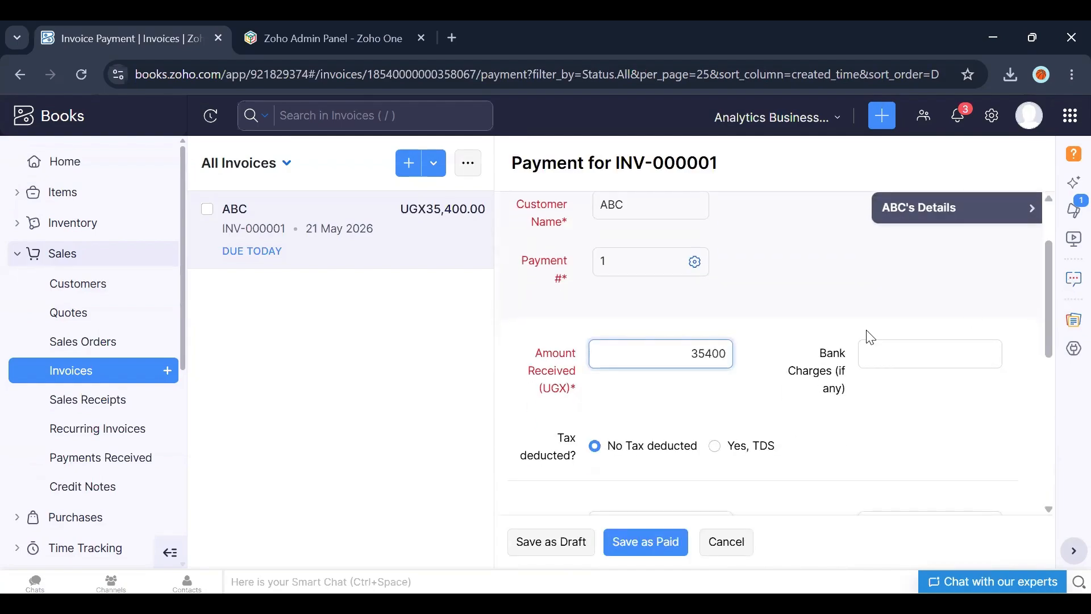
scroll(779, 353, "down", 1)
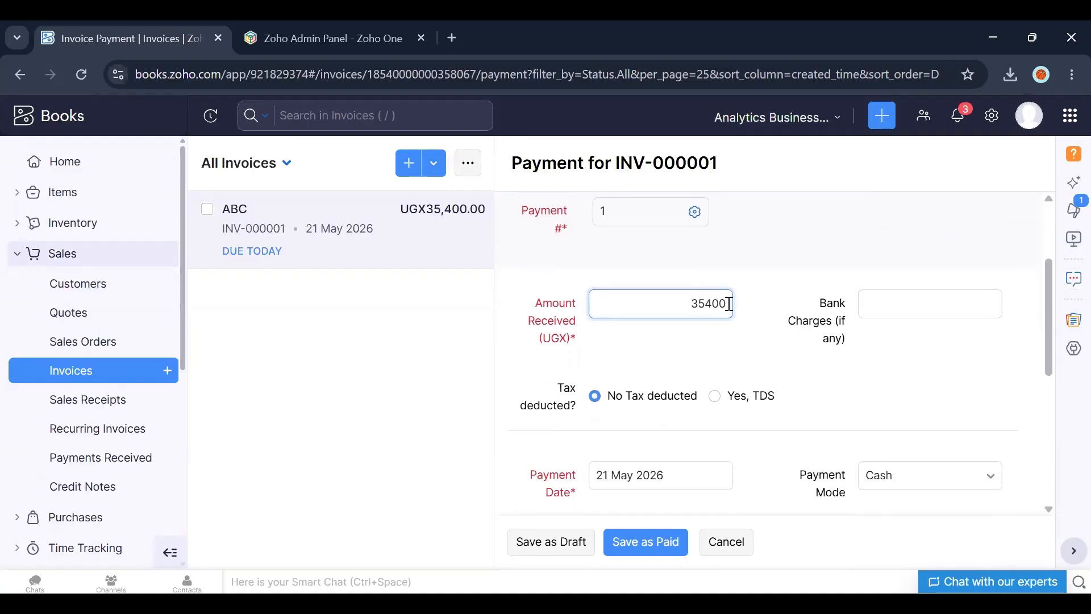
key("BackSpace")
key("BackSpace")
key("BackSpace")
key("BackSpace")
key("BackSpace")
type("30000")
Step: Set the payment received date to 21 May 2026 and the payment mode to Bank Transfer
scroll(1053, 293, "down", 4)
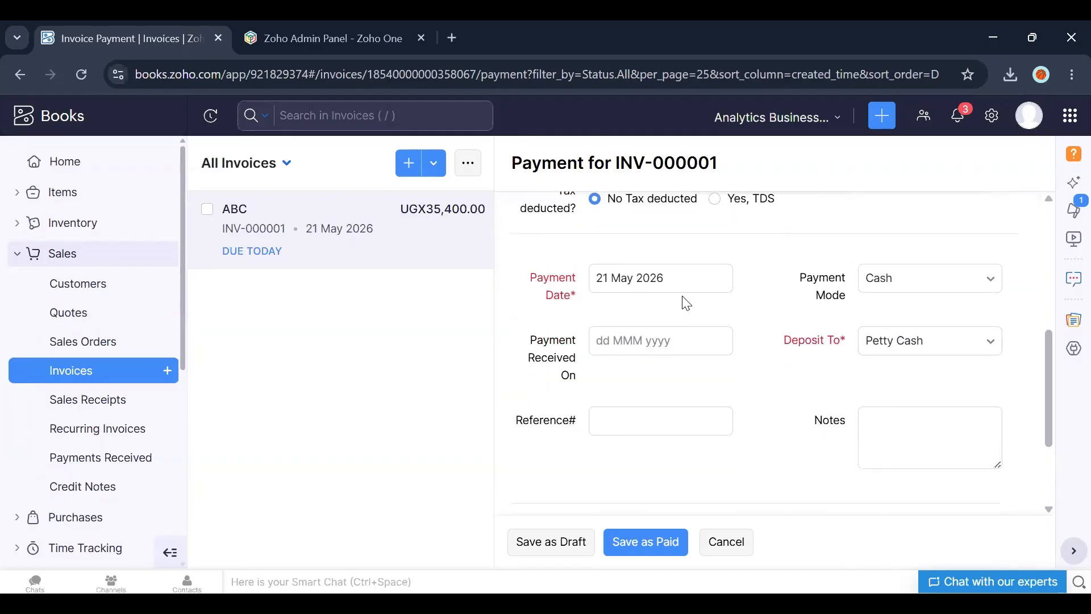
left_click(612, 342)
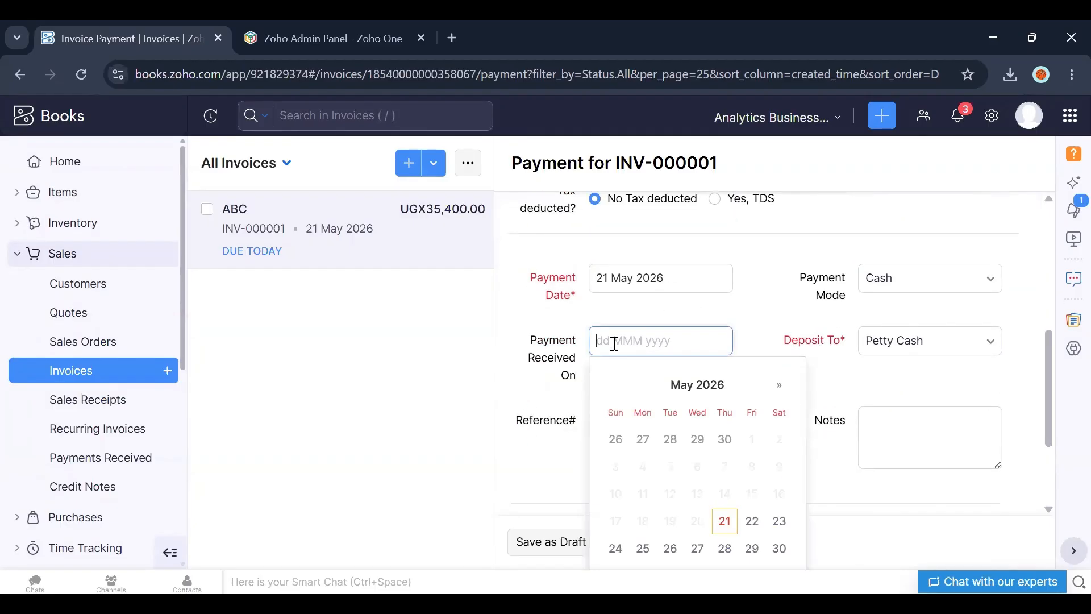
left_click(725, 522)
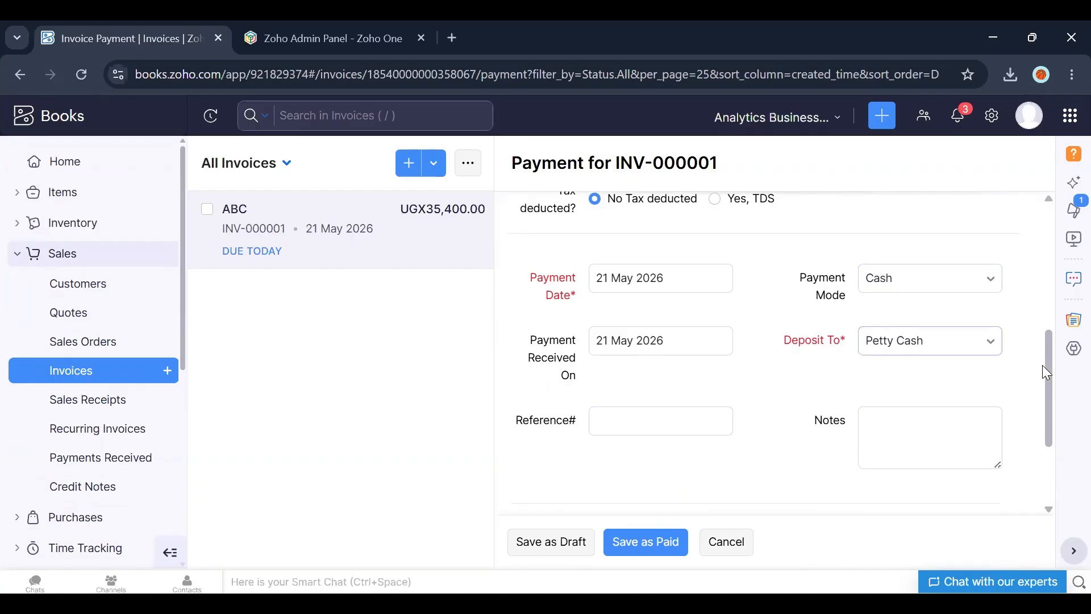
scroll(1045, 364, "up", 1)
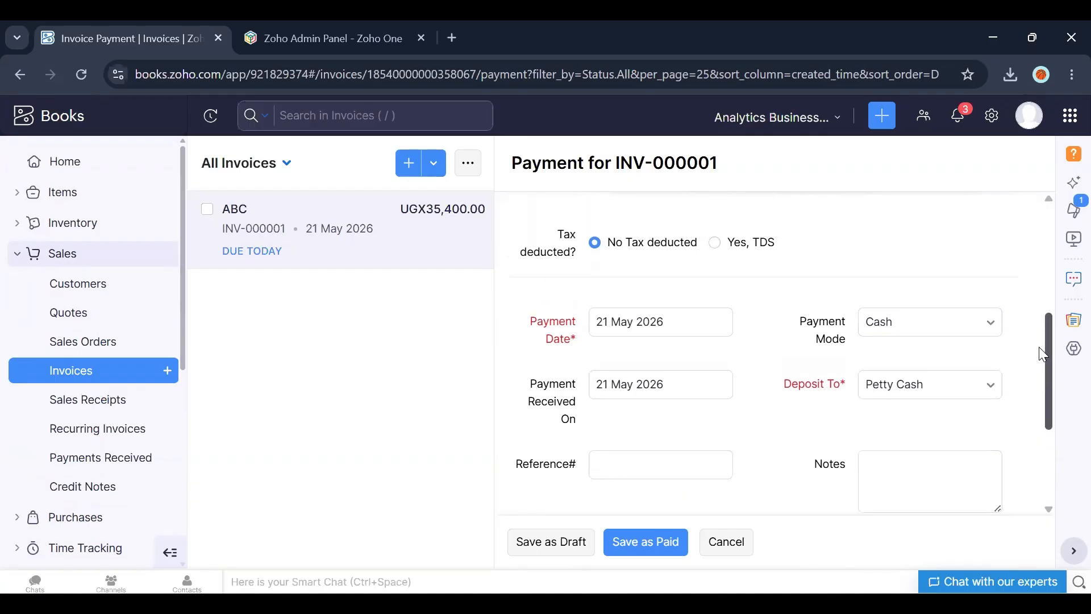
left_click(930, 344)
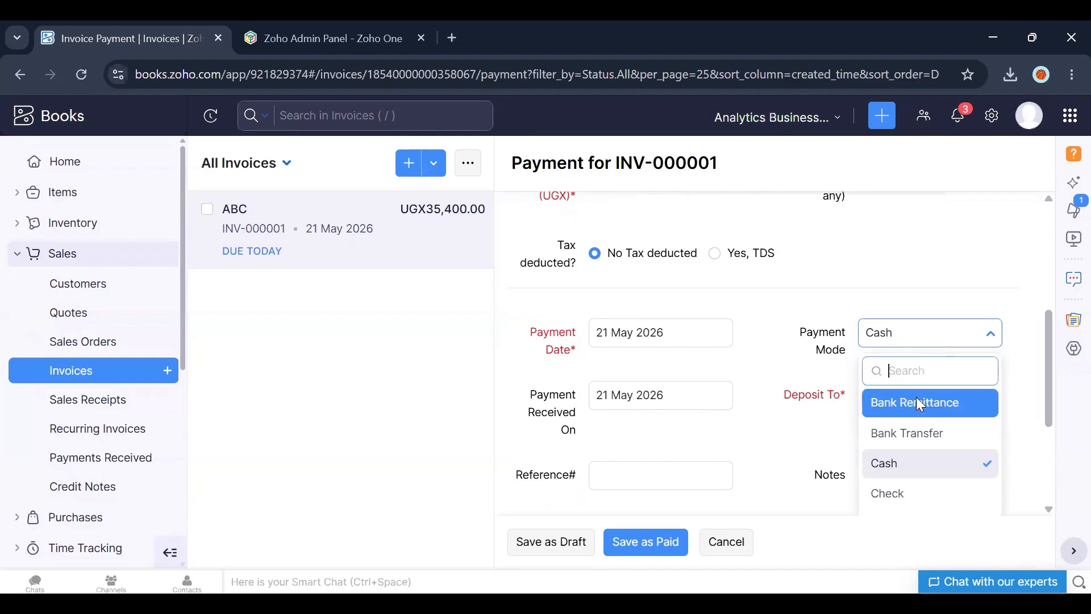
left_click(920, 433)
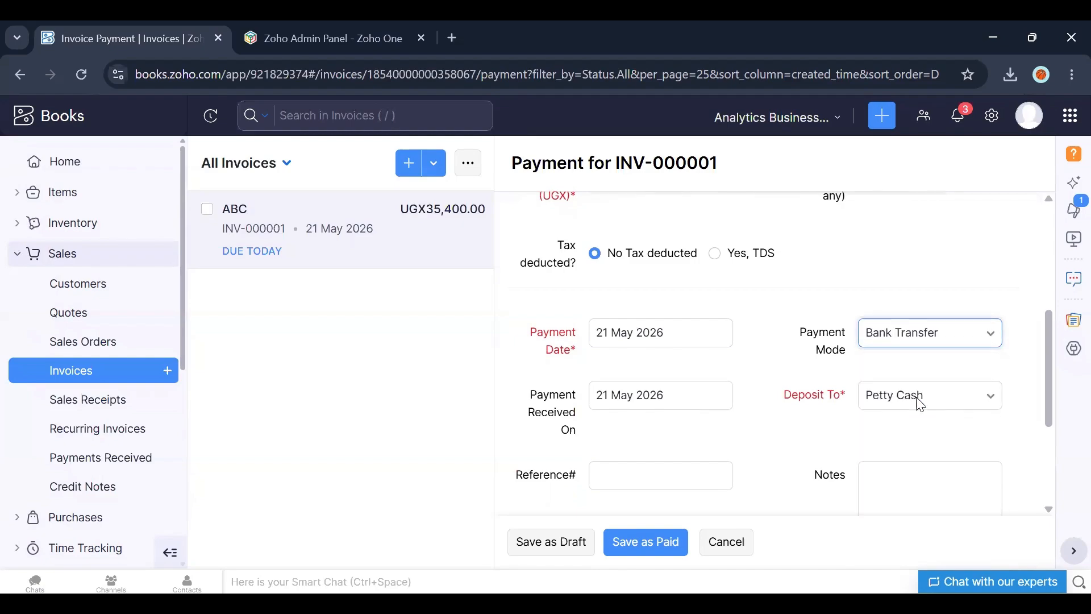
Step: Select Petty Cash as the deposit account and save the payment as paid
left_click(958, 408)
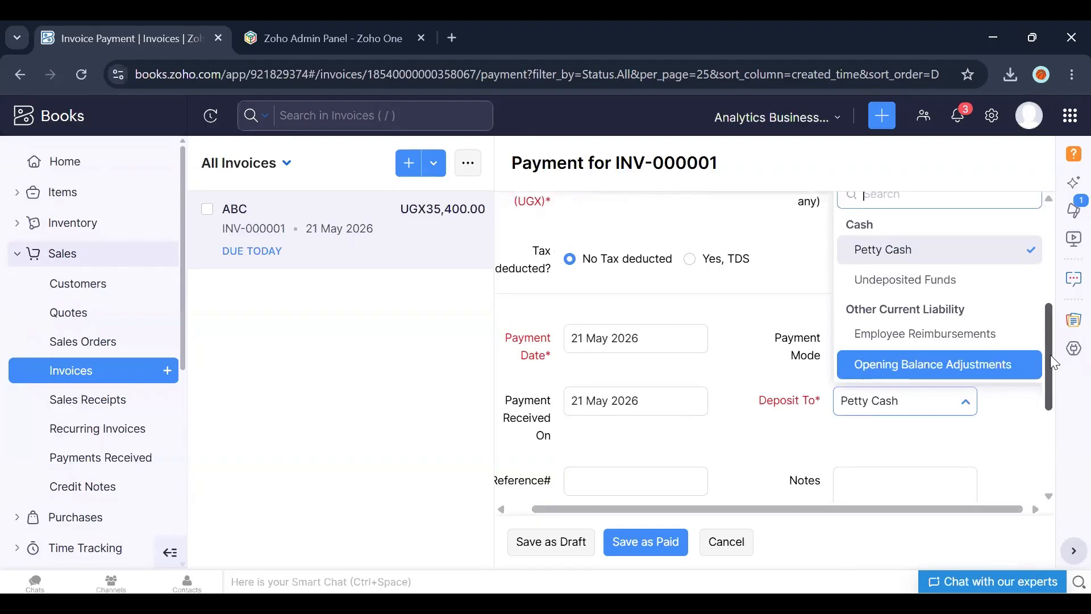
left_click_drag(1051, 360, 1051, 329)
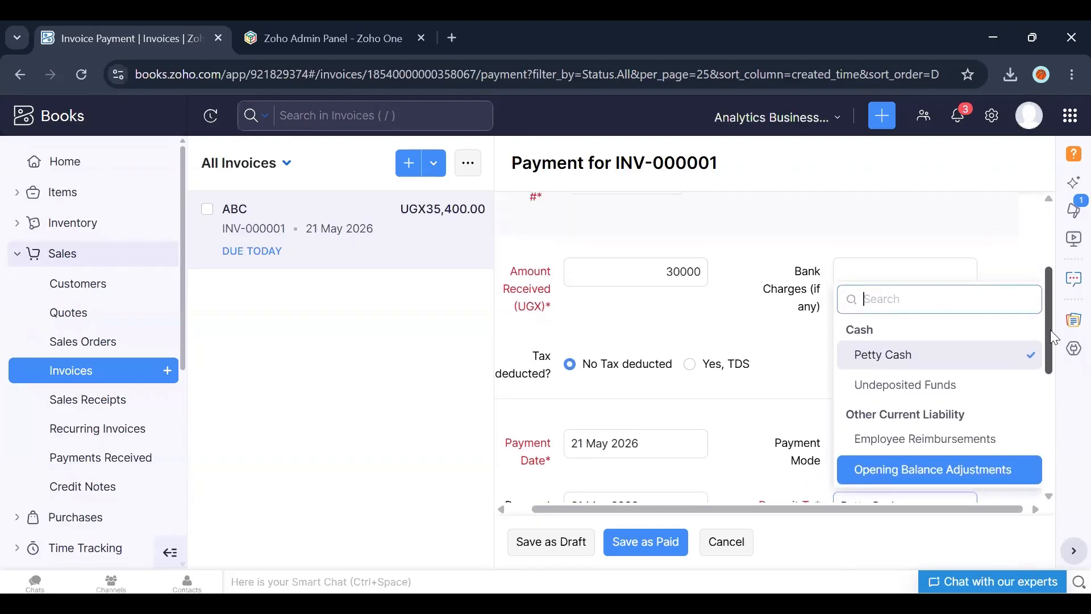
left_click(887, 357)
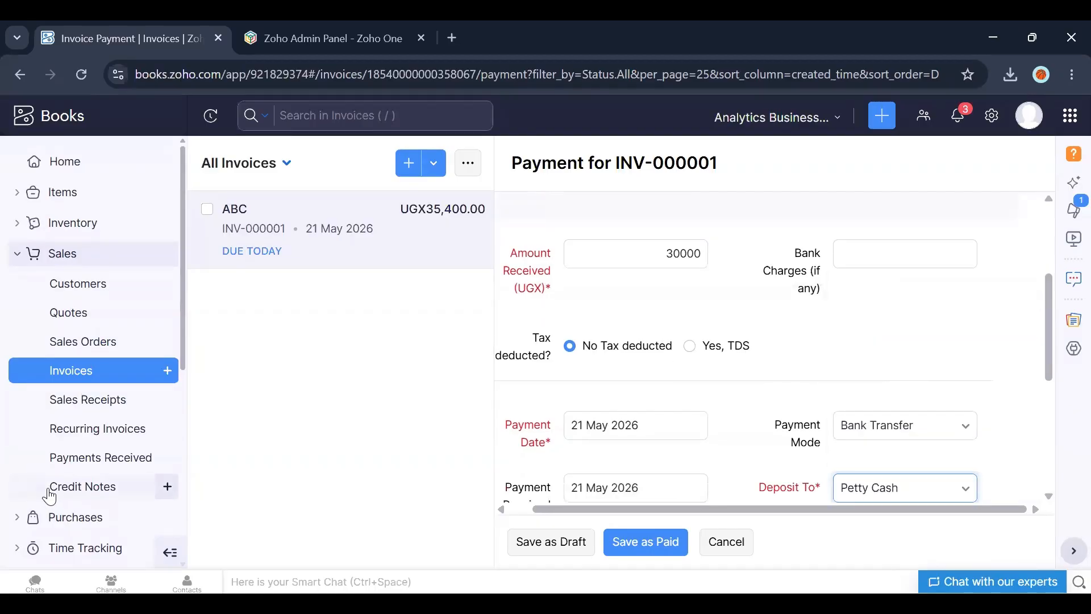
scroll(170, 398, "down", 3)
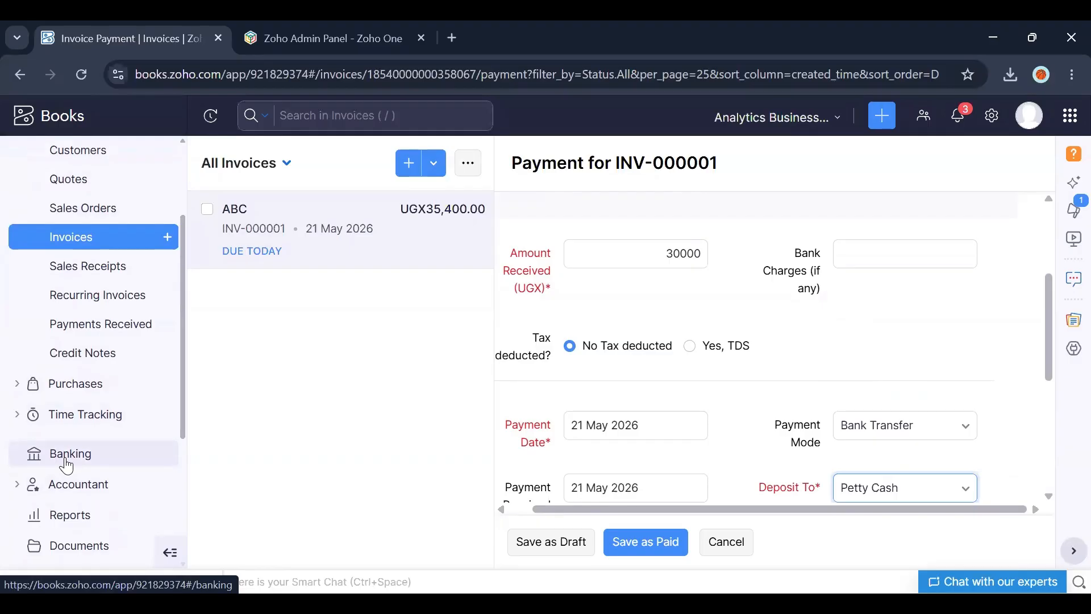
left_click(884, 499)
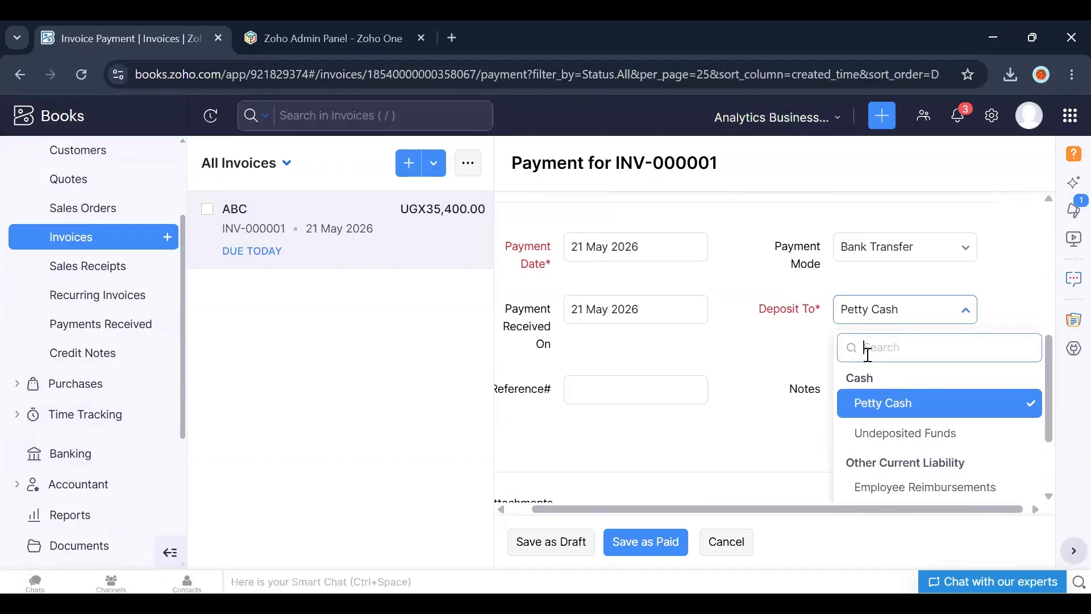
key("Down")
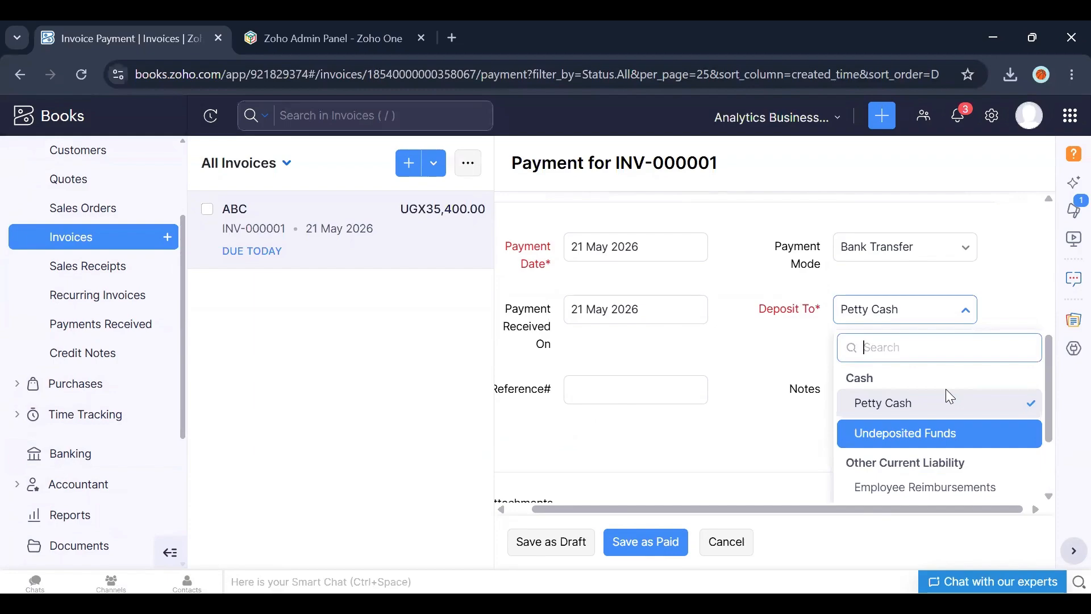
left_click(948, 397)
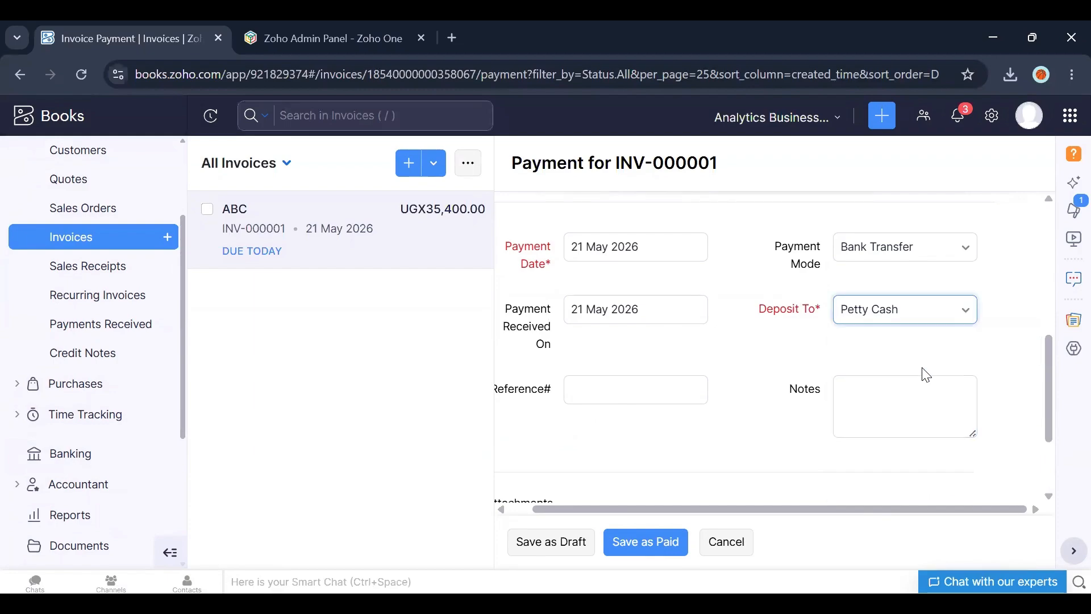
left_click(614, 385)
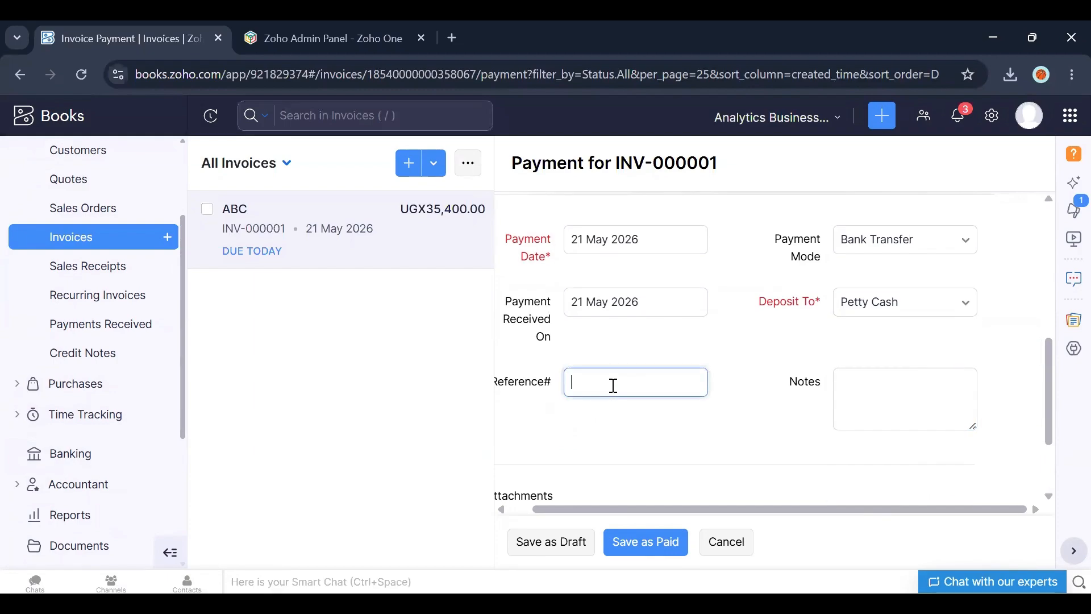
left_click(857, 392)
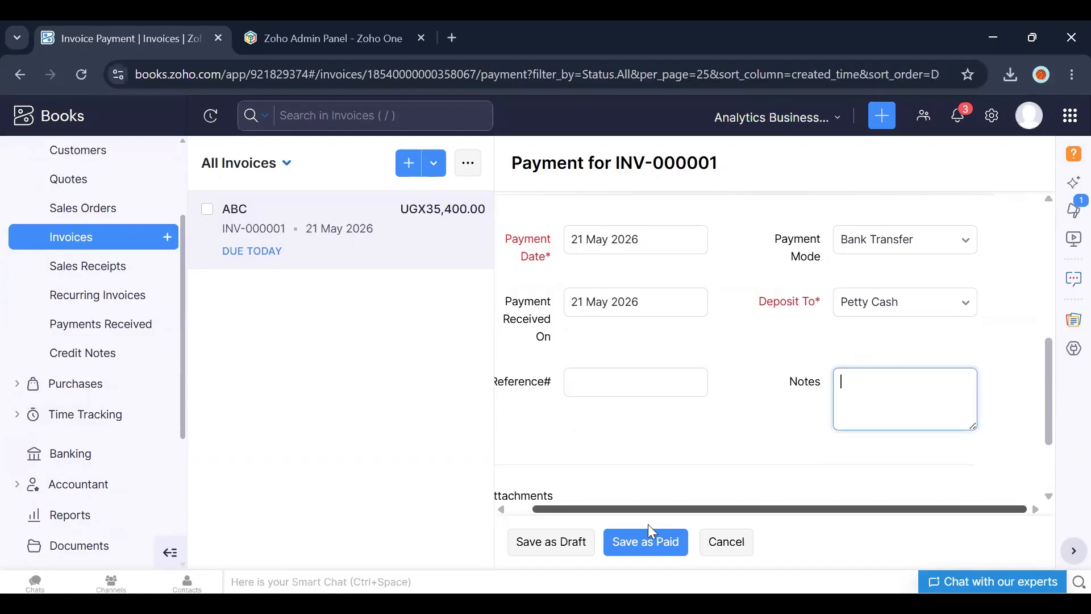
left_click(636, 553)
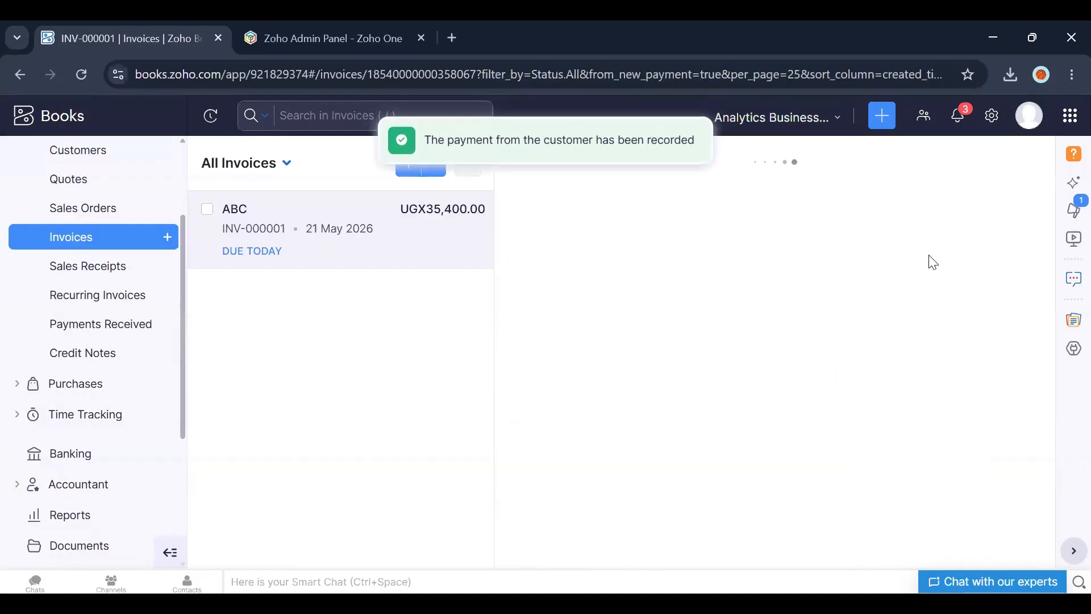
Step: Review the invoice's balance due, then browse the invoice list by Unpaid, Partially Paid and Overdue views
left_click_drag(1049, 297, 1068, 451)
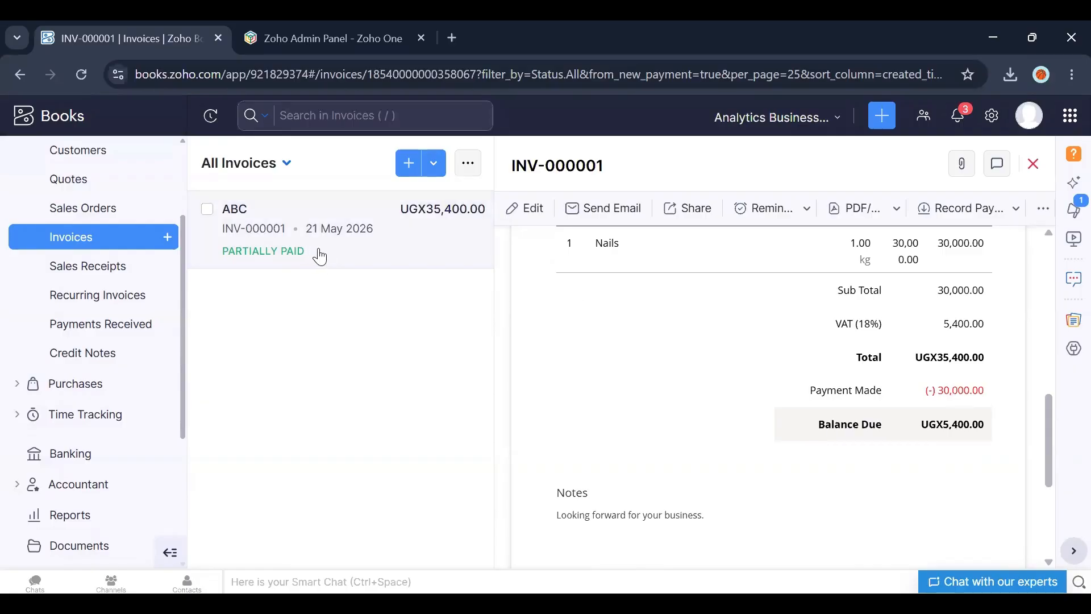
left_click(1033, 164)
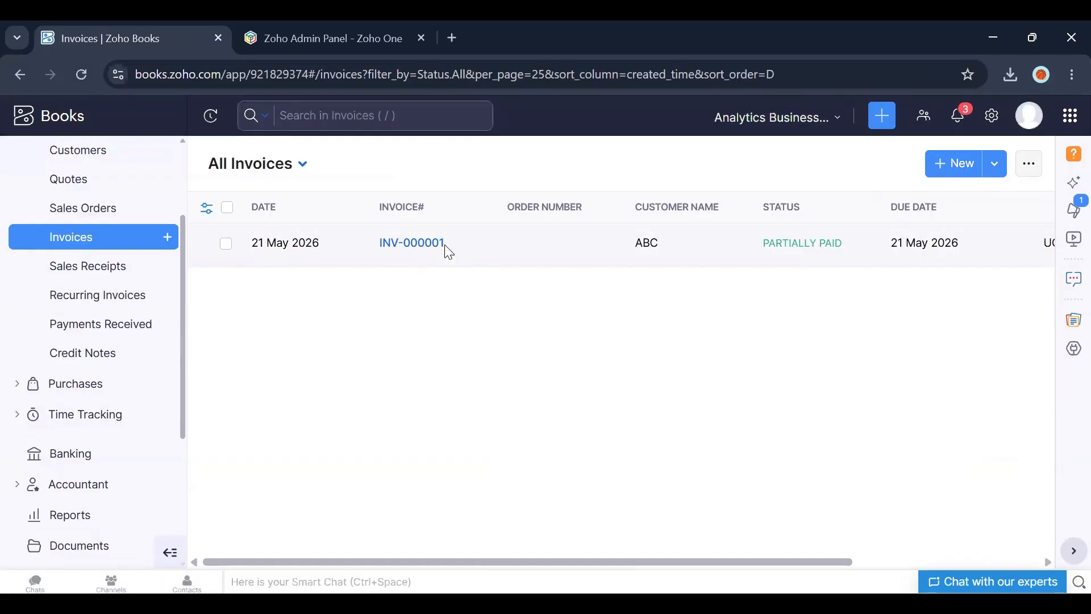
left_click(303, 165)
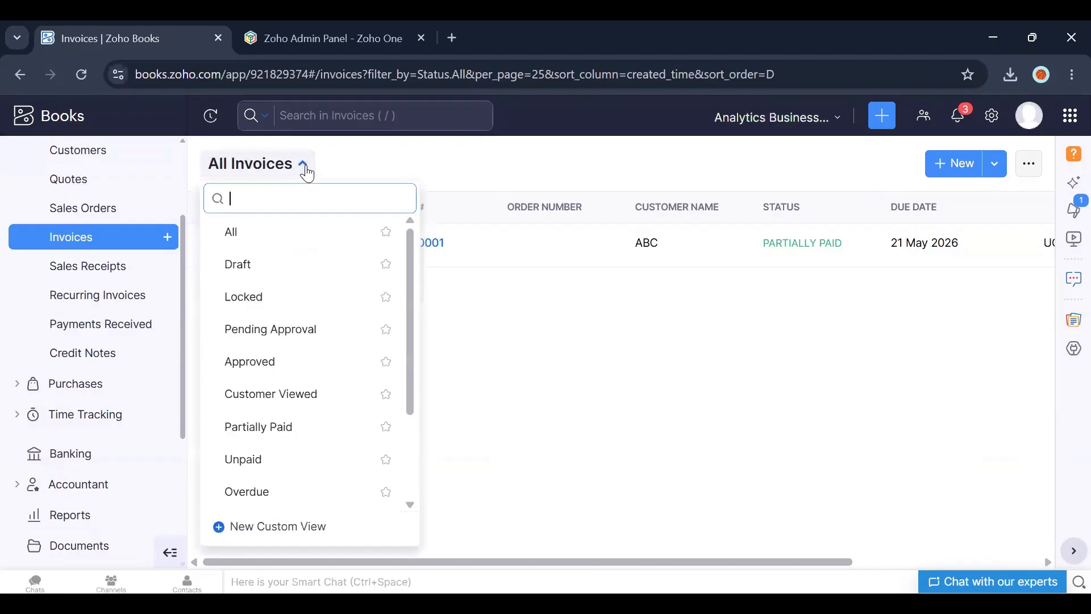
left_click(321, 453)
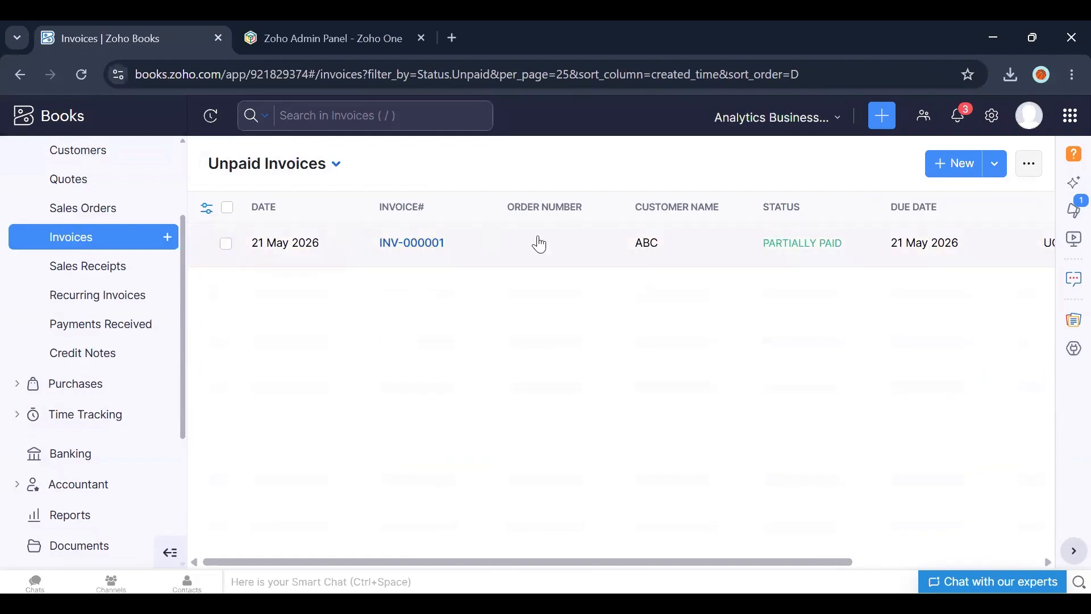
left_click(336, 167)
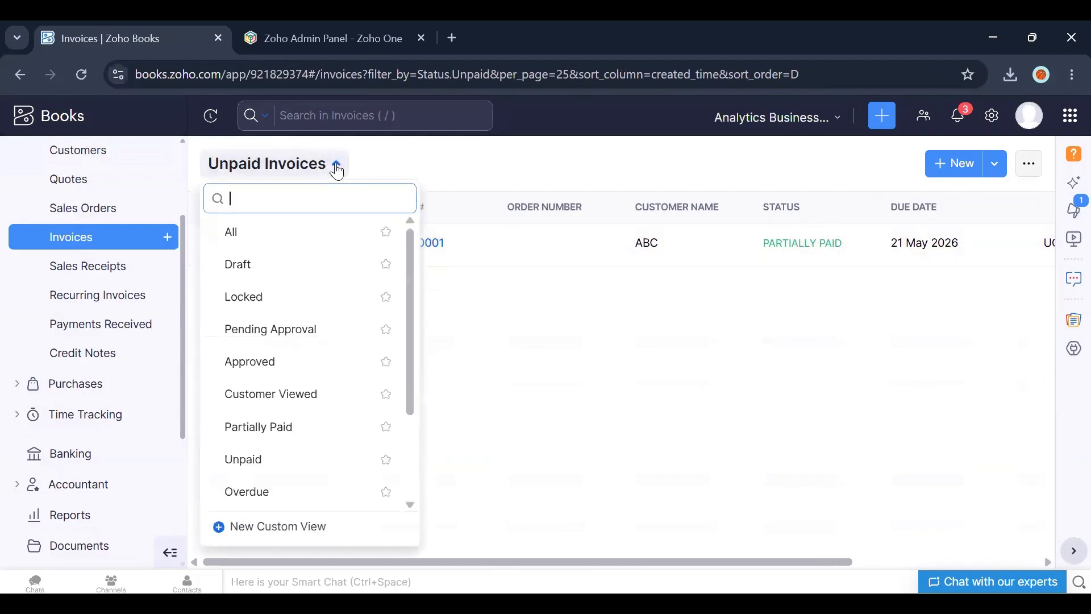
left_click(284, 421)
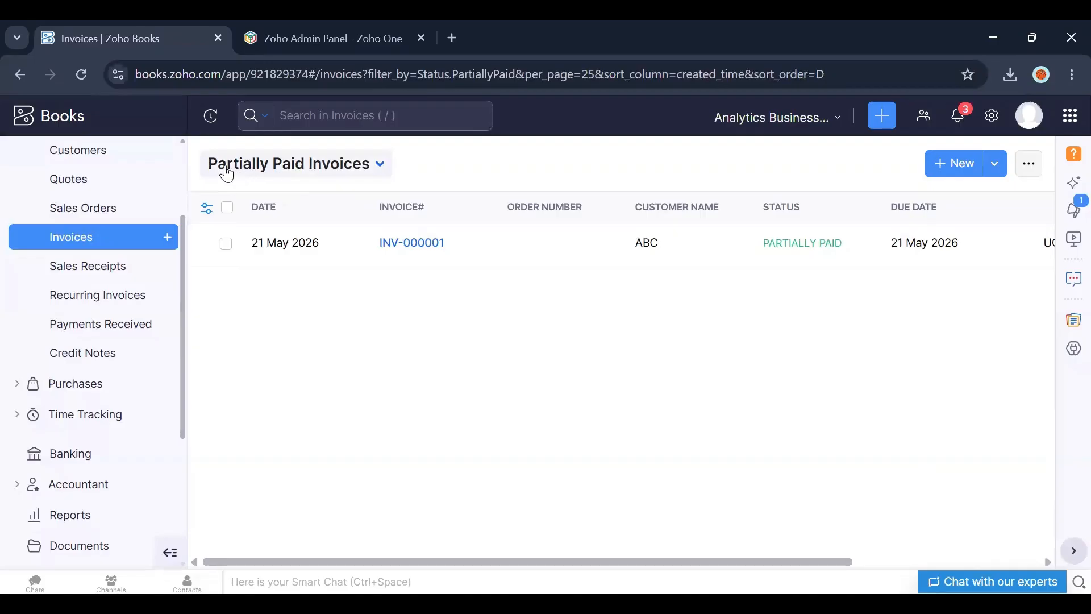
left_click(378, 165)
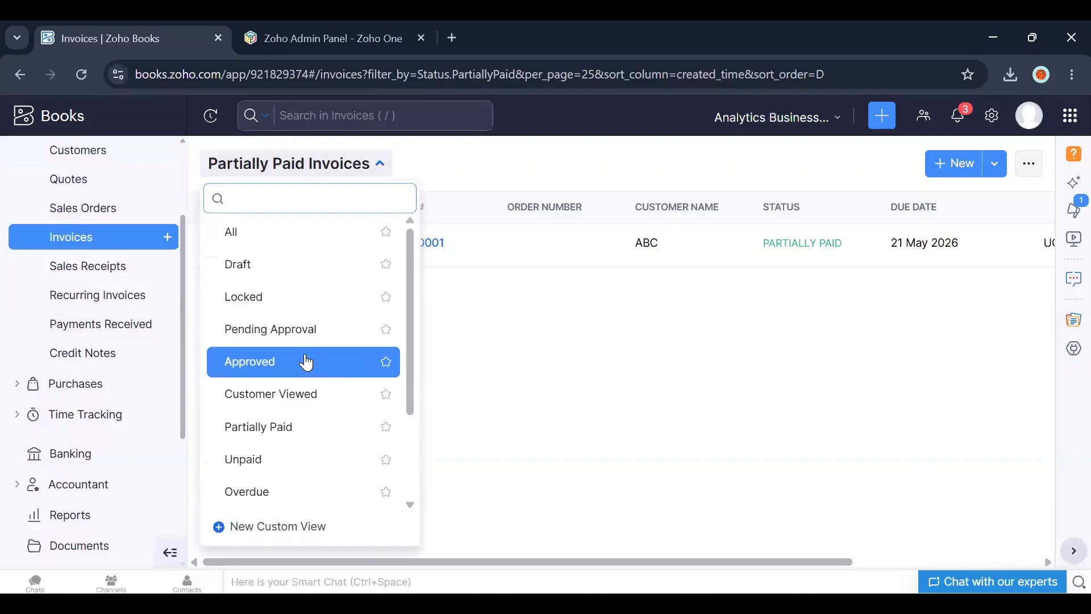
left_click(260, 492)
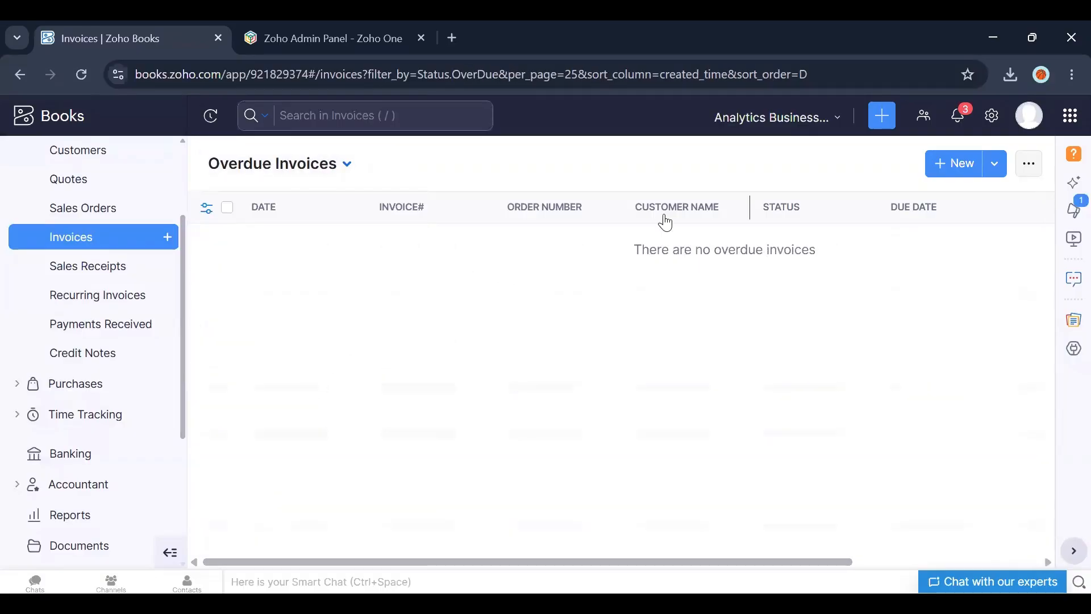
left_click(343, 171)
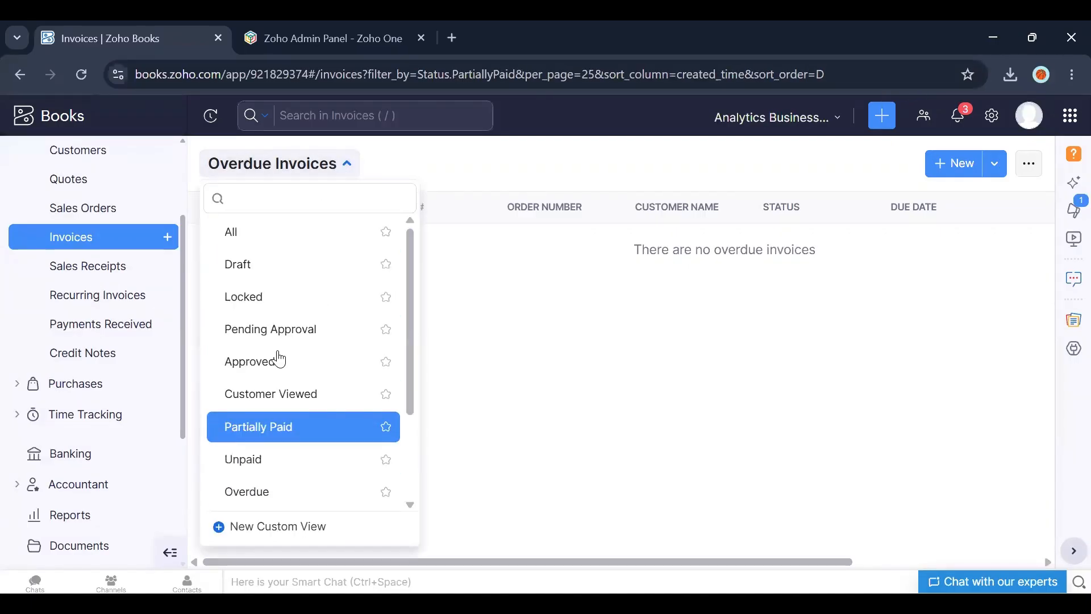
key("Return")
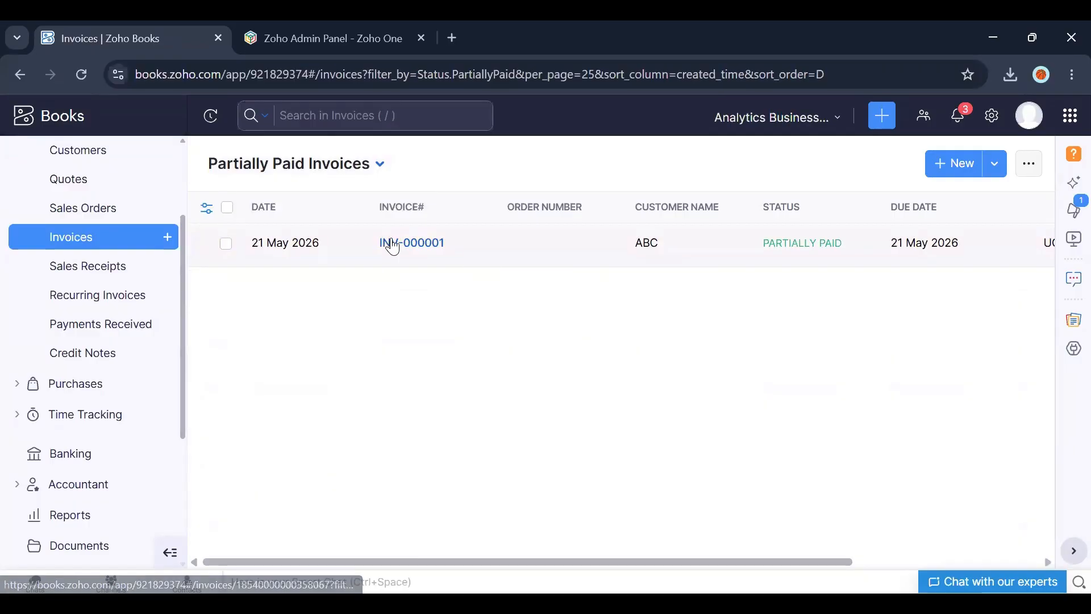
Step: Open the invoice, expand its received payments and open the payment receipt to review it
left_click(389, 244)
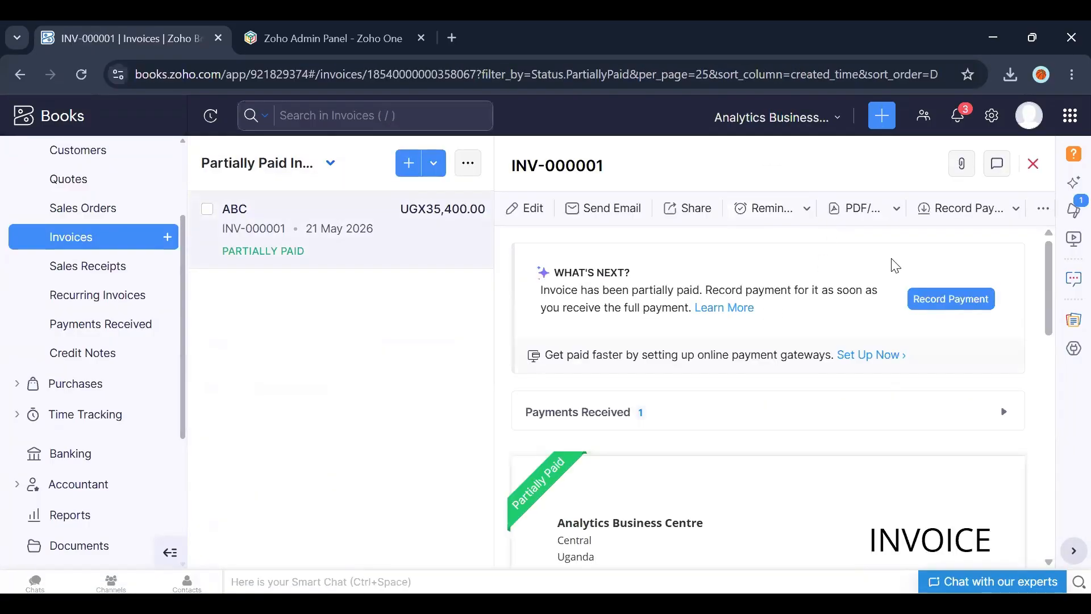
left_click_drag(1049, 258, 1045, 287)
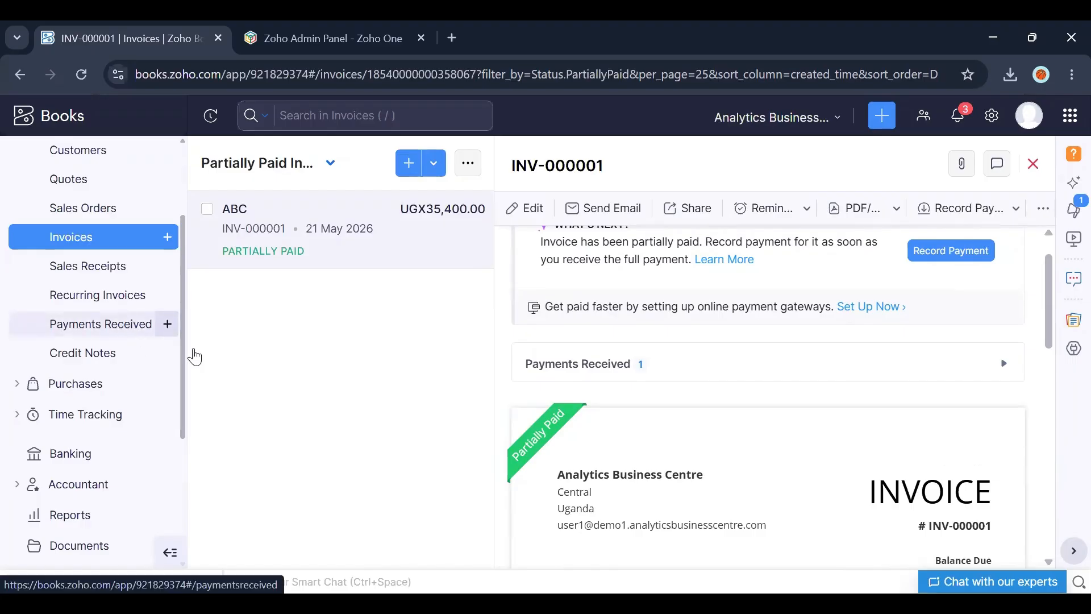
left_click(577, 373)
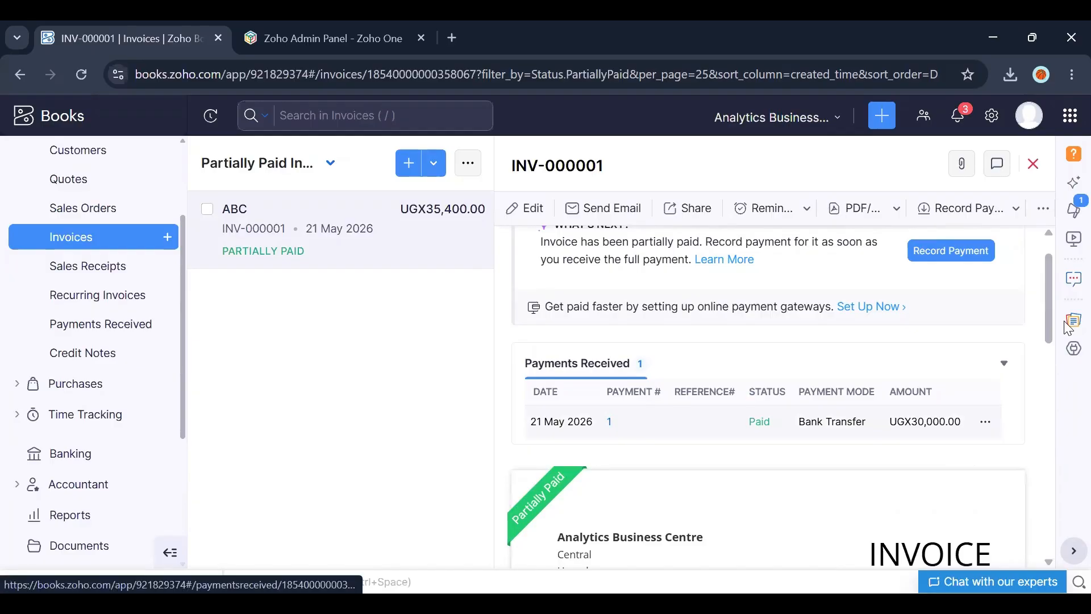
left_click(609, 421)
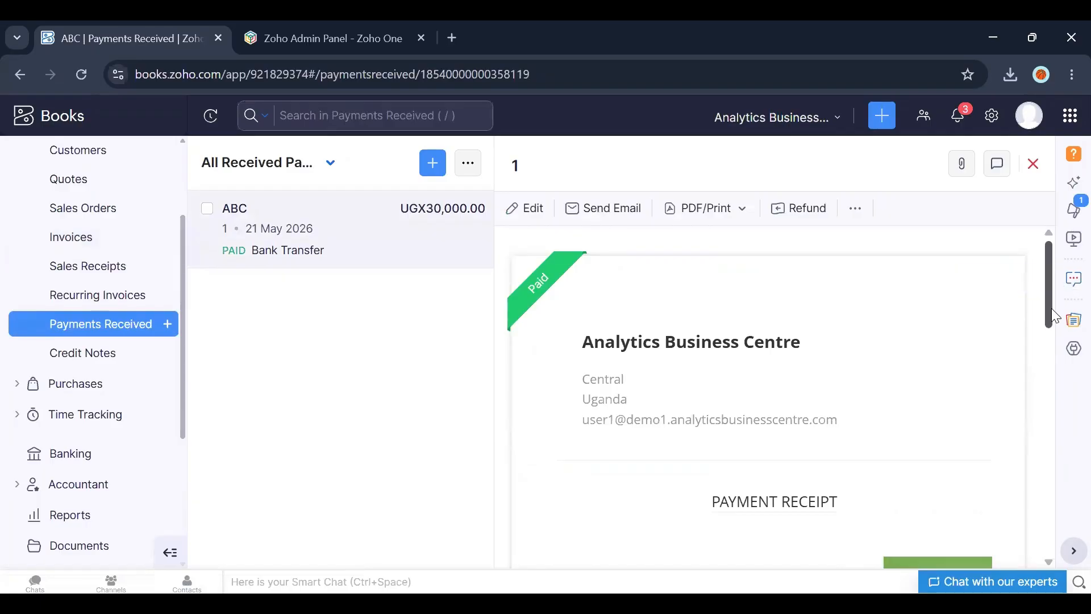
left_click_drag(1051, 307, 1052, 396)
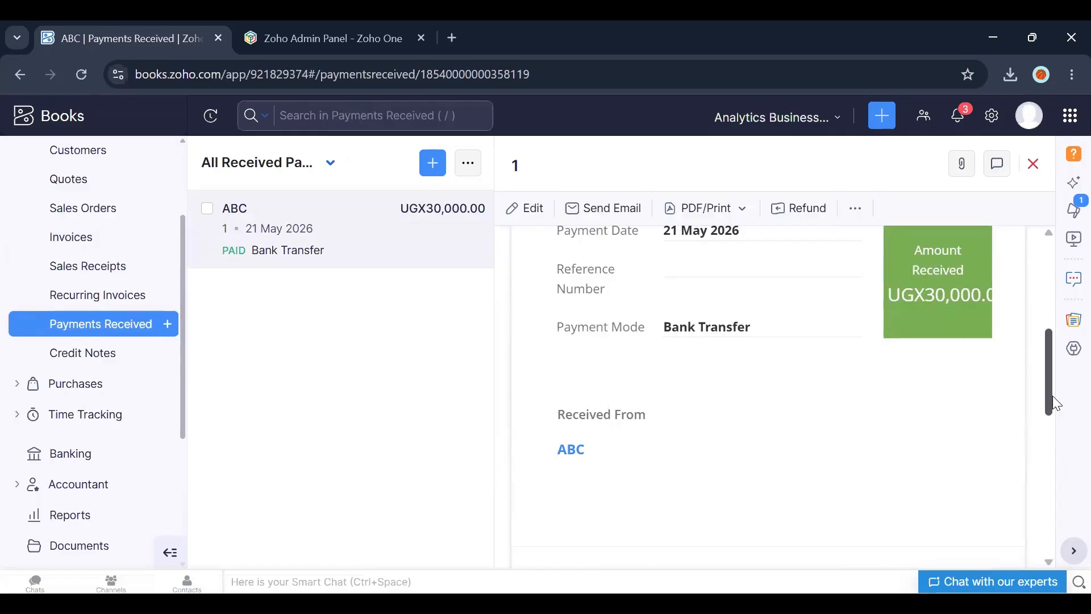
left_click_drag(1047, 390, 1040, 277)
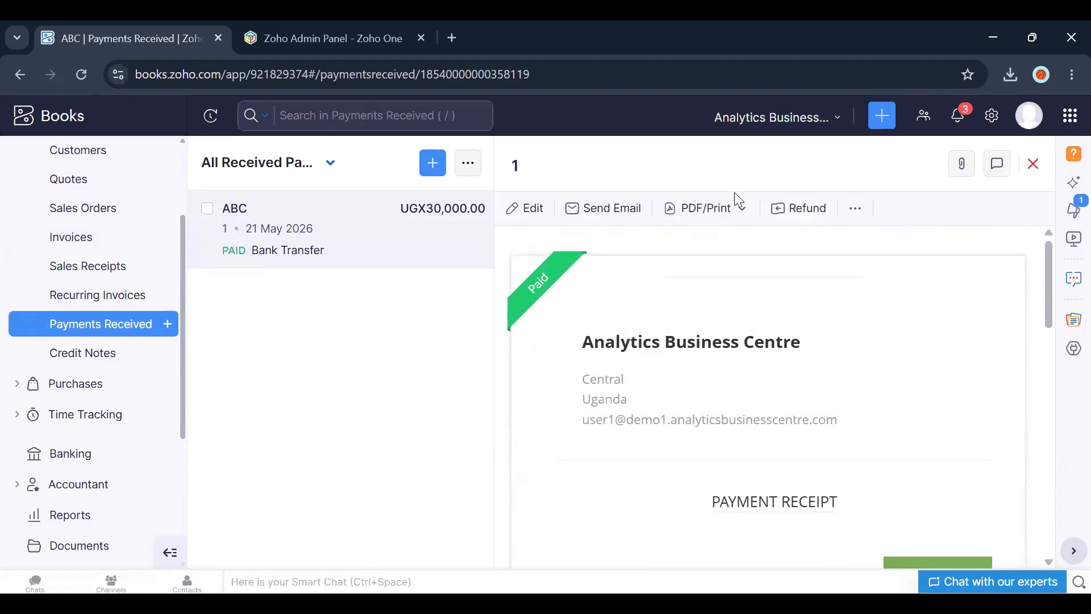
left_click(720, 212)
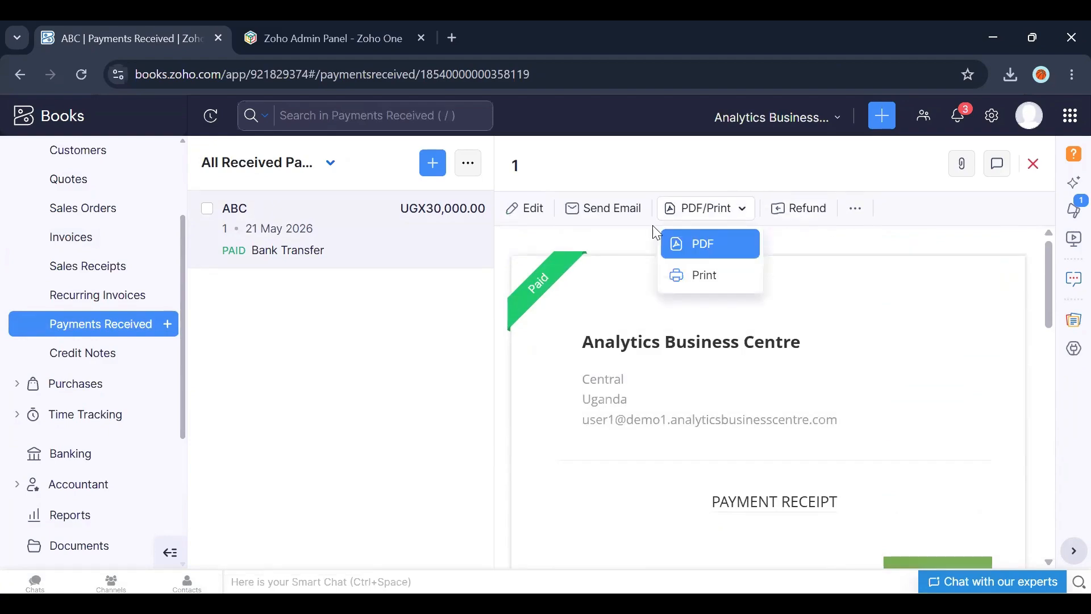
left_click(630, 209)
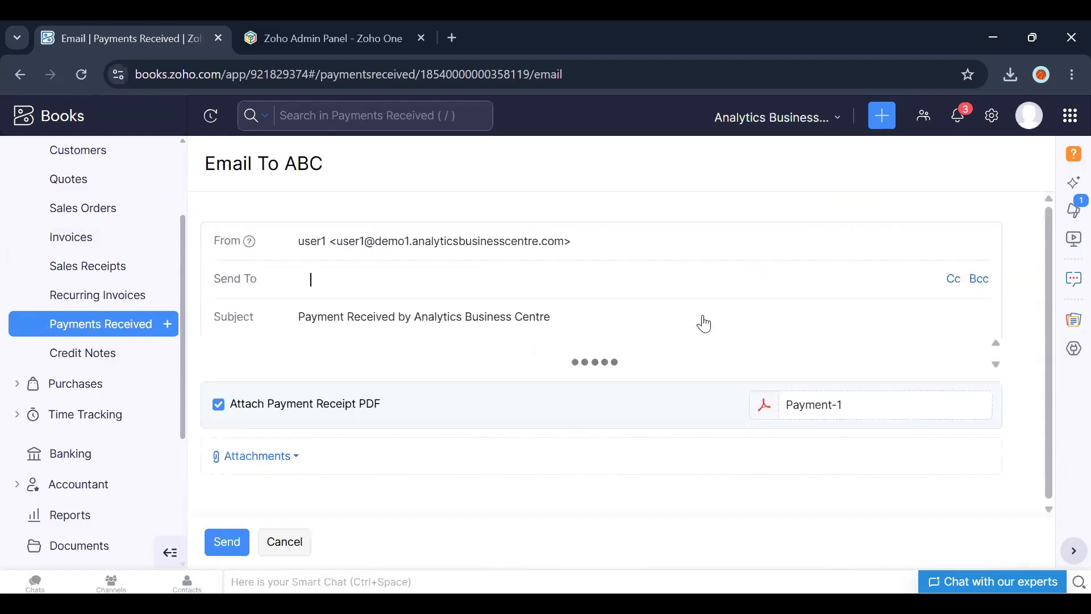
left_click(289, 542)
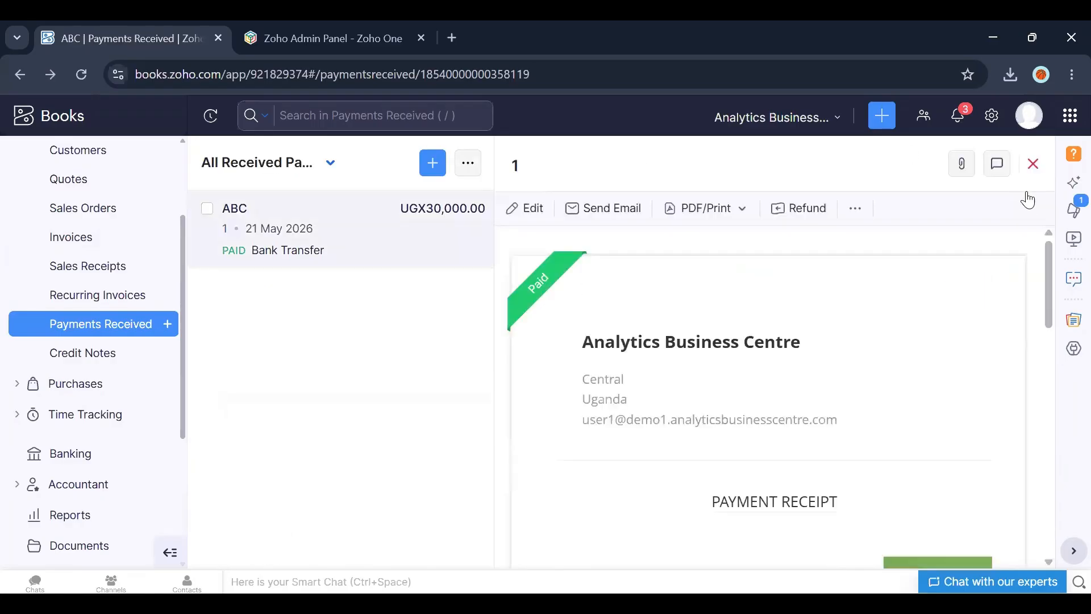
Step: Close the payment receipt, return to the dashboard and reopen the Payments Received list
left_click(1035, 166)
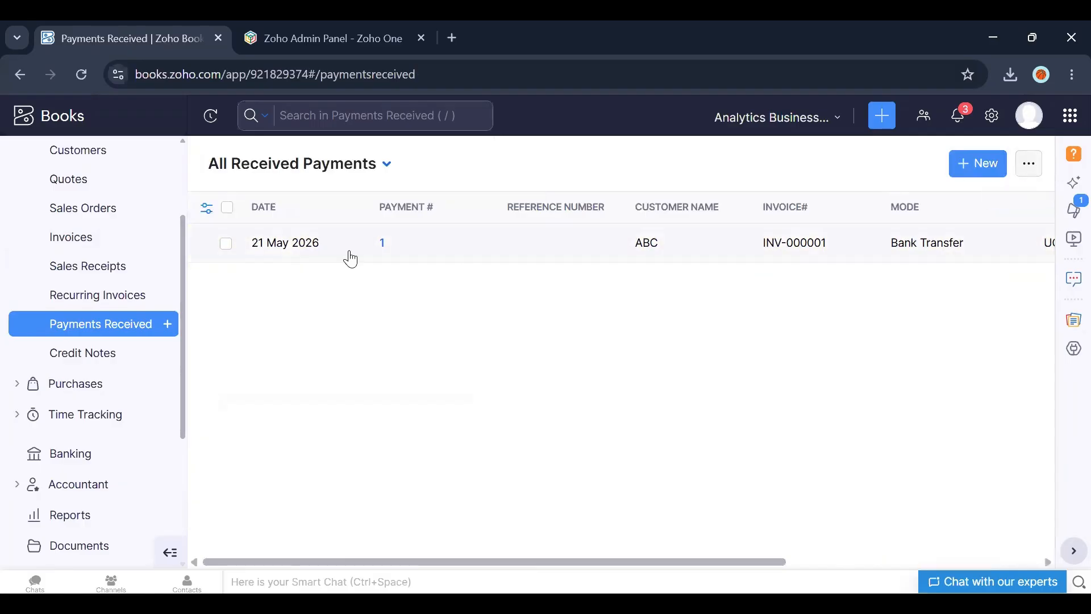
left_click_drag(183, 257, 178, 217)
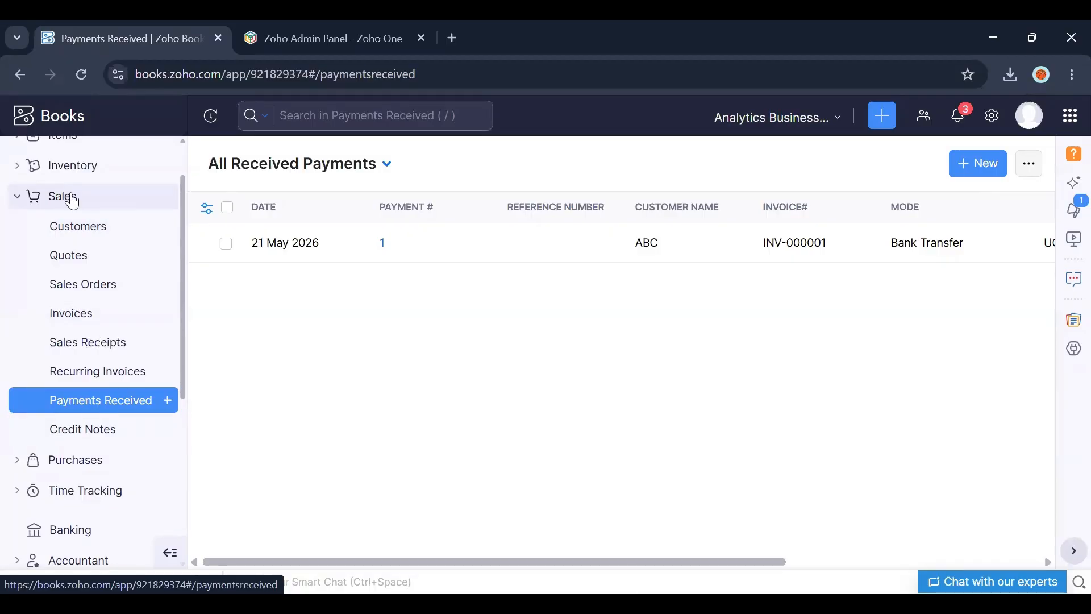
left_click_drag(187, 221, 195, 97)
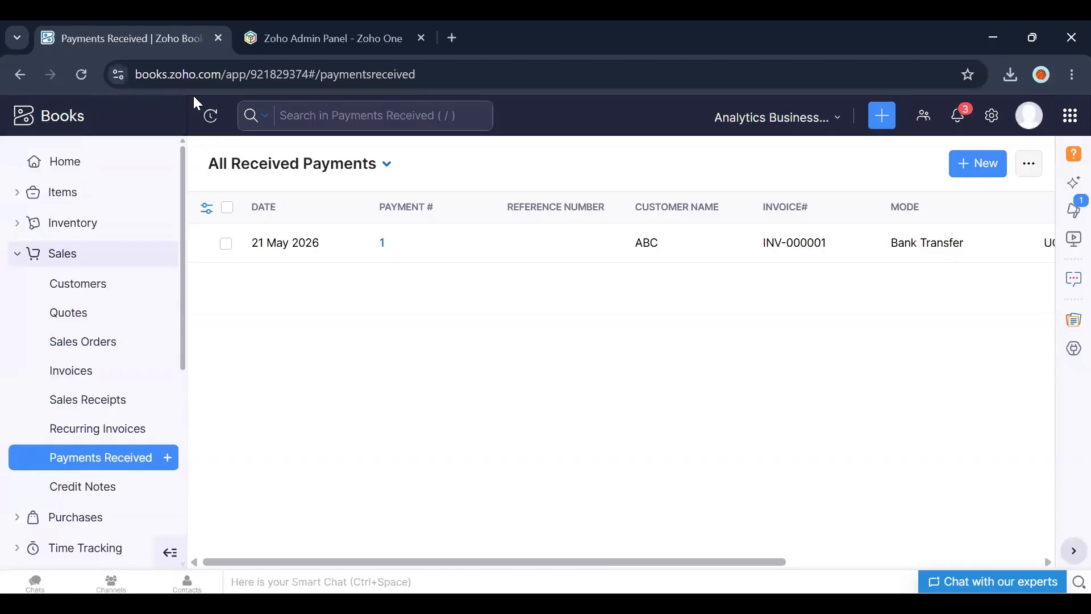
left_click(113, 163)
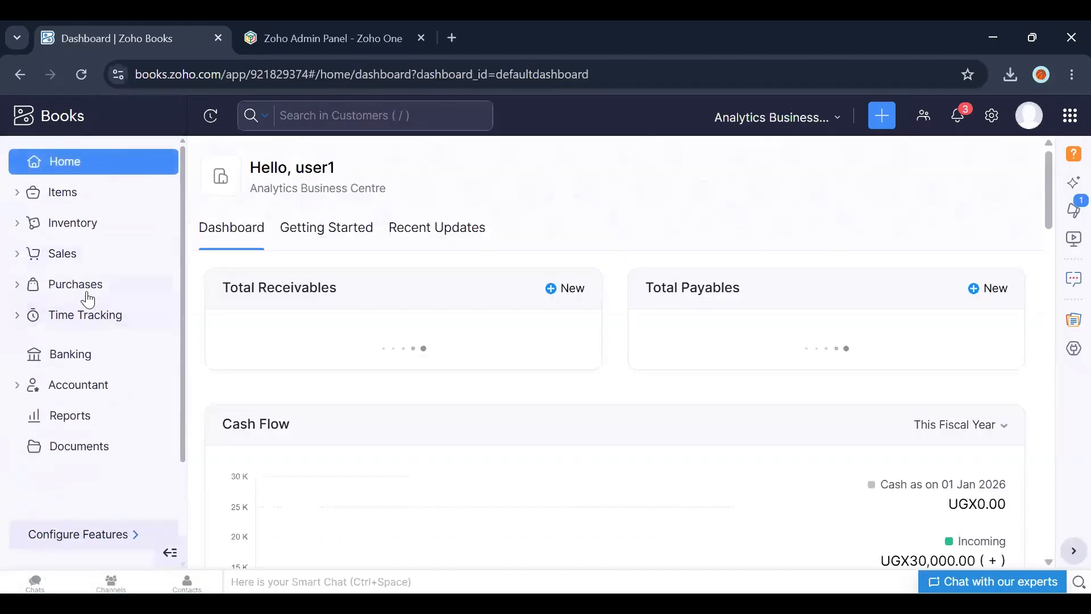
left_click(67, 253)
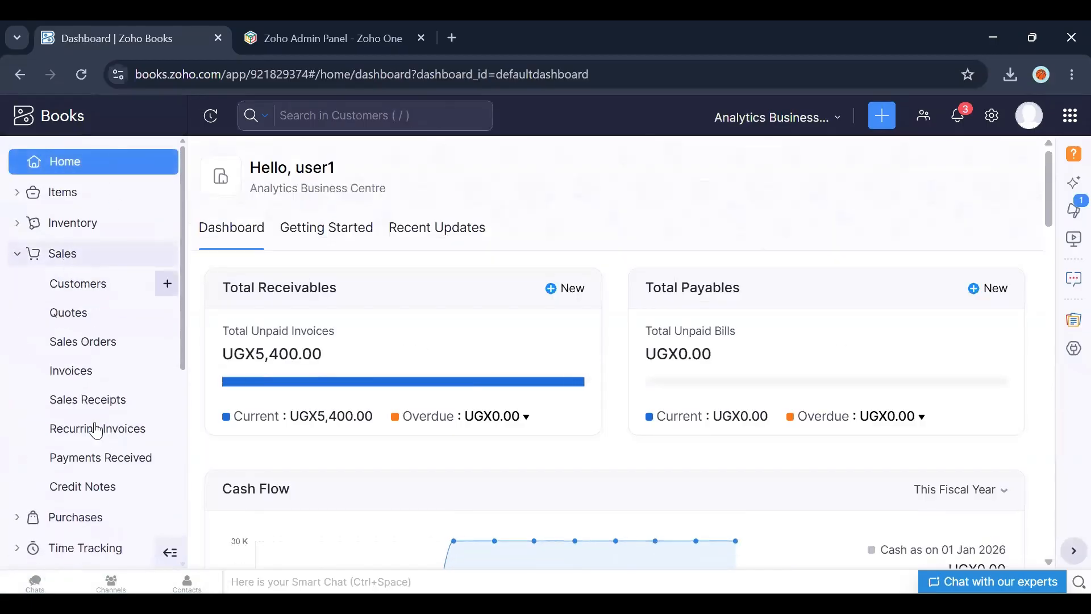
left_click(90, 459)
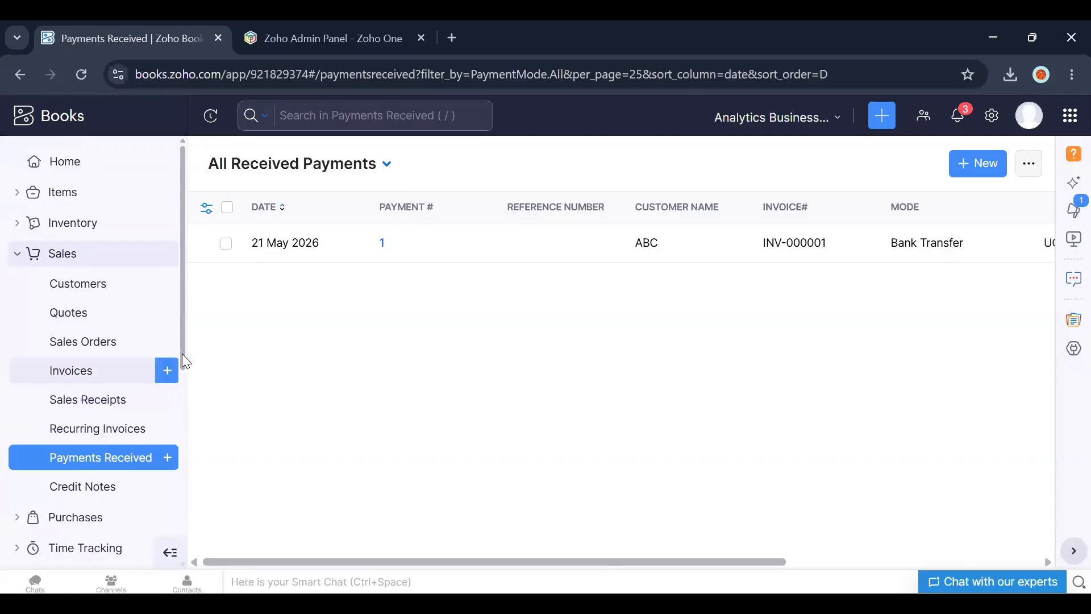
Step: Start a new sales receipt and add the Nails item to its item table
left_click(113, 398)
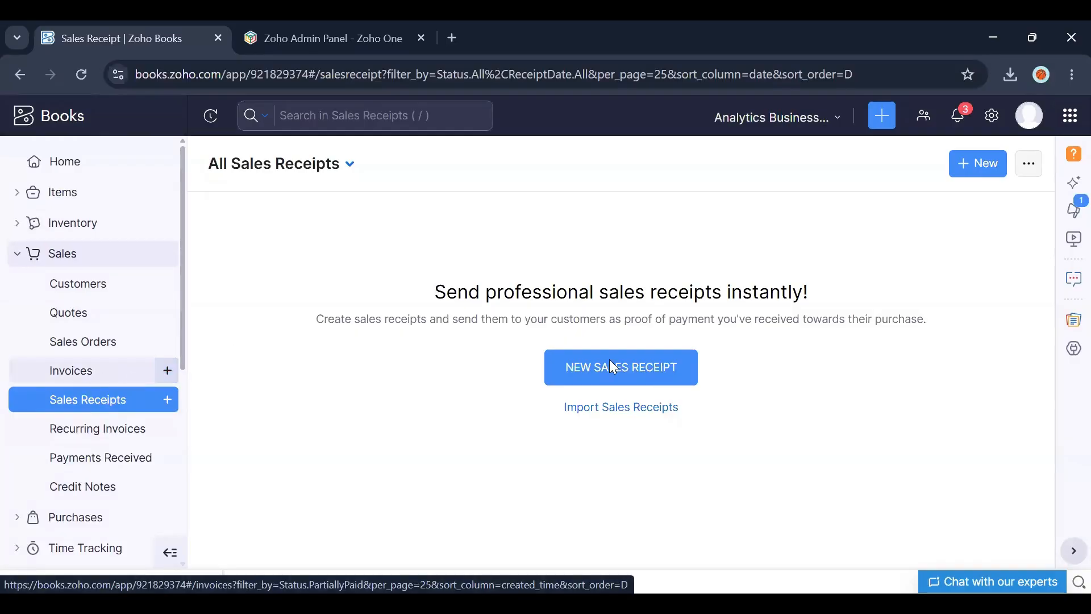
right_click(816, 381)
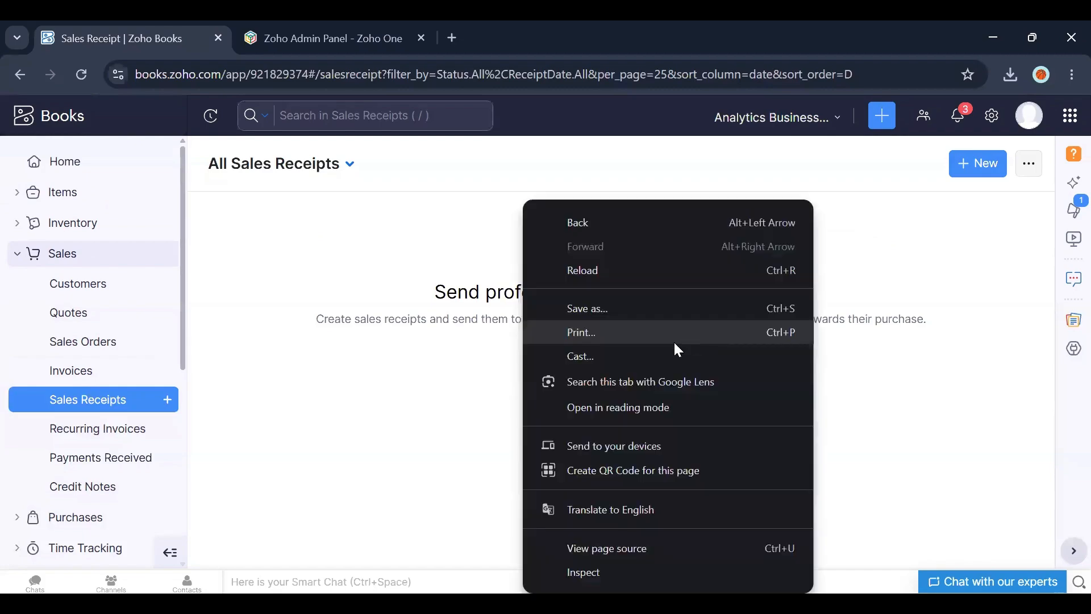
left_click(881, 404)
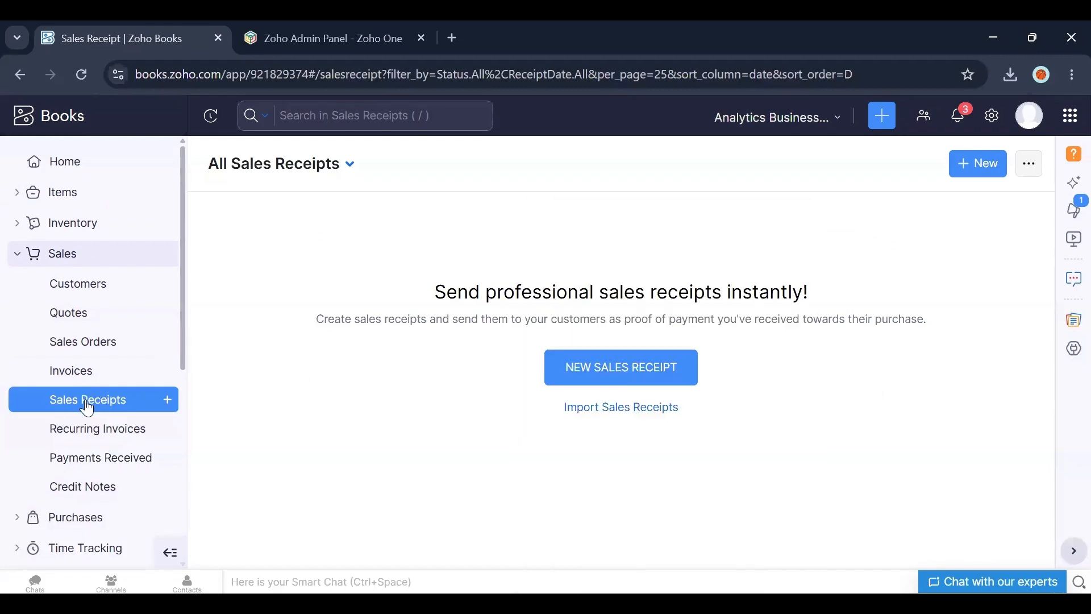
left_click(982, 161)
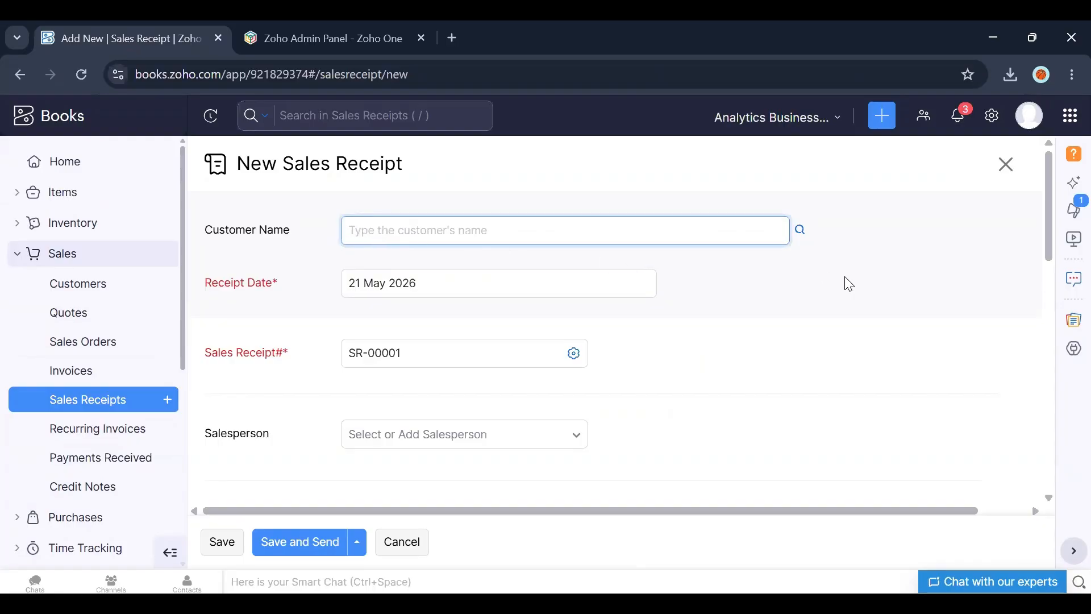
scroll(1050, 238, "down", 2)
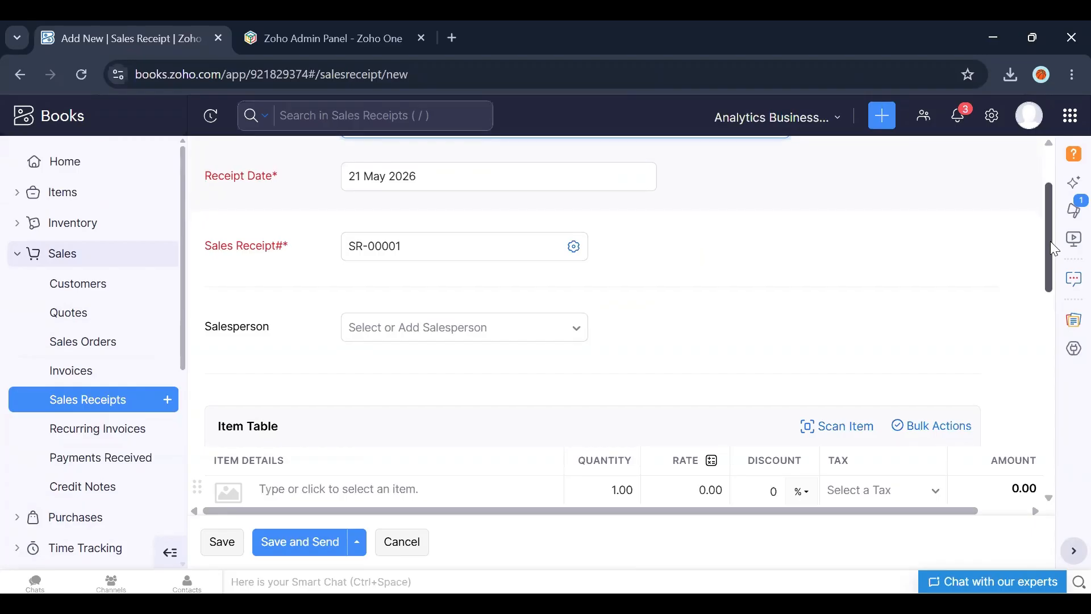
left_click_drag(1051, 285, 1049, 326)
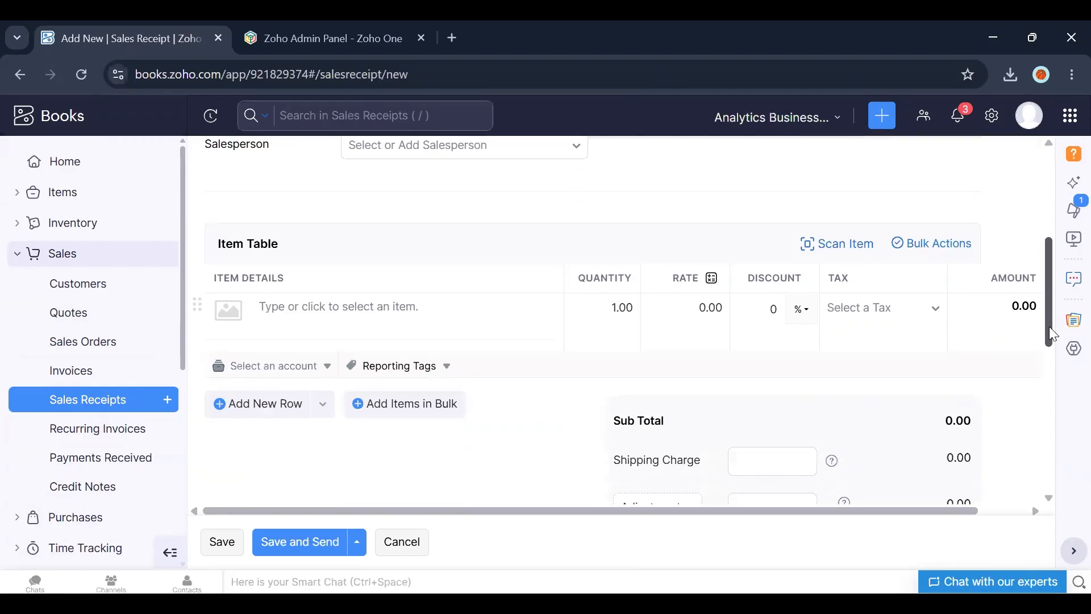
left_click(350, 316)
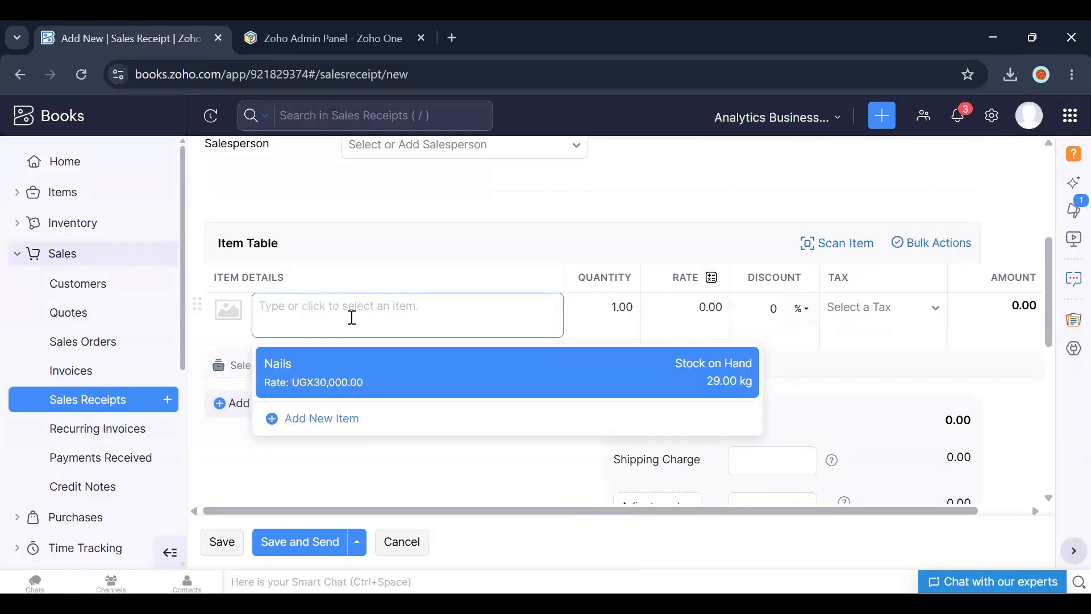
left_click(290, 375)
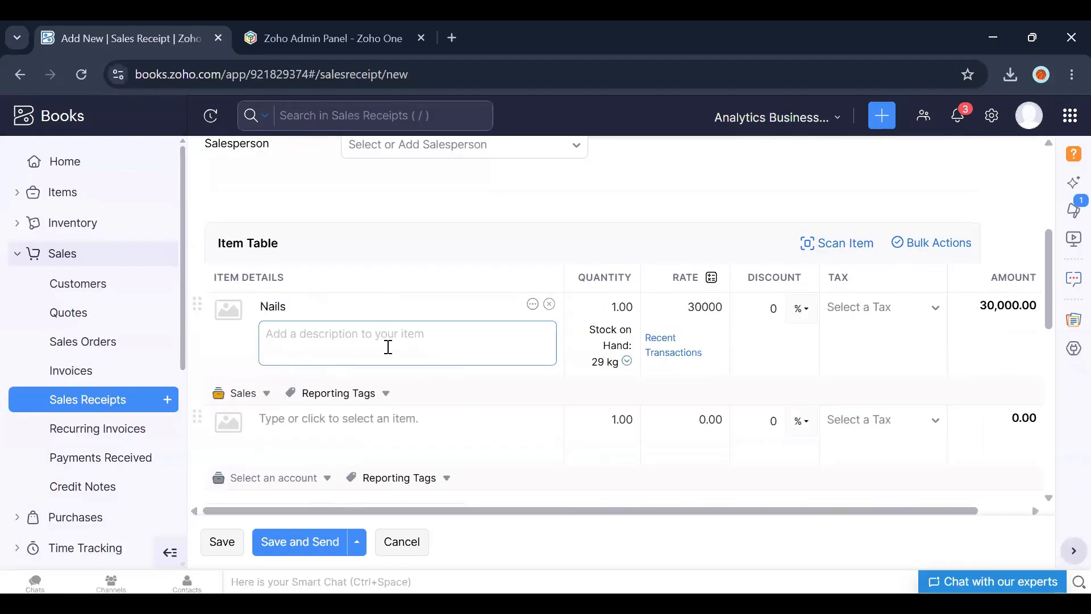
Step: Set the Nails quantity on the sales receipt to 2
left_click(388, 346)
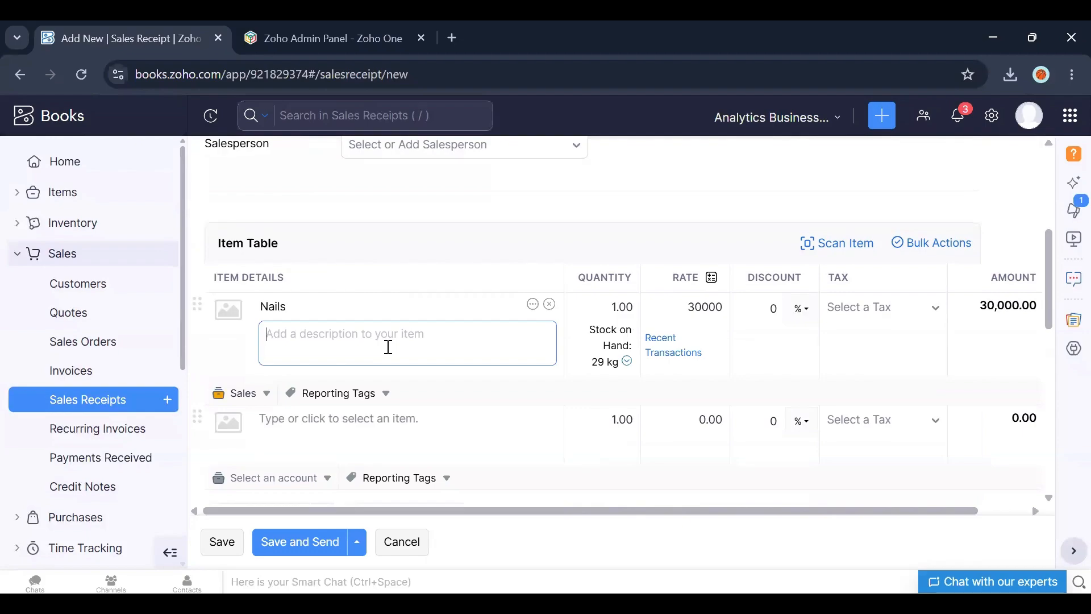
left_click(617, 308)
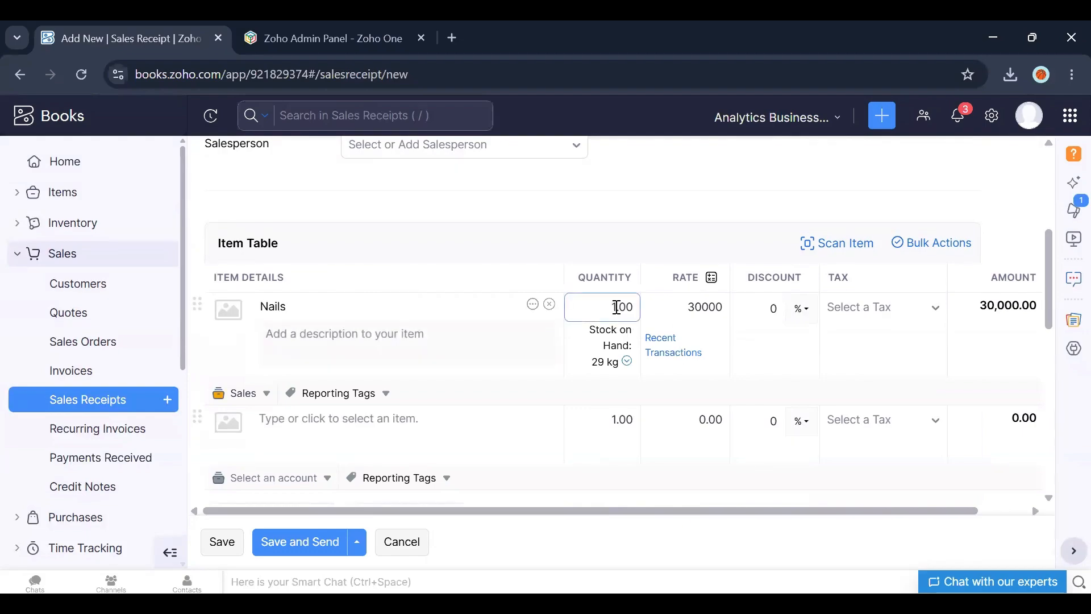
key("BackSpace")
type("2")
left_click(670, 246)
left_click_drag(1049, 321, 1035, 449)
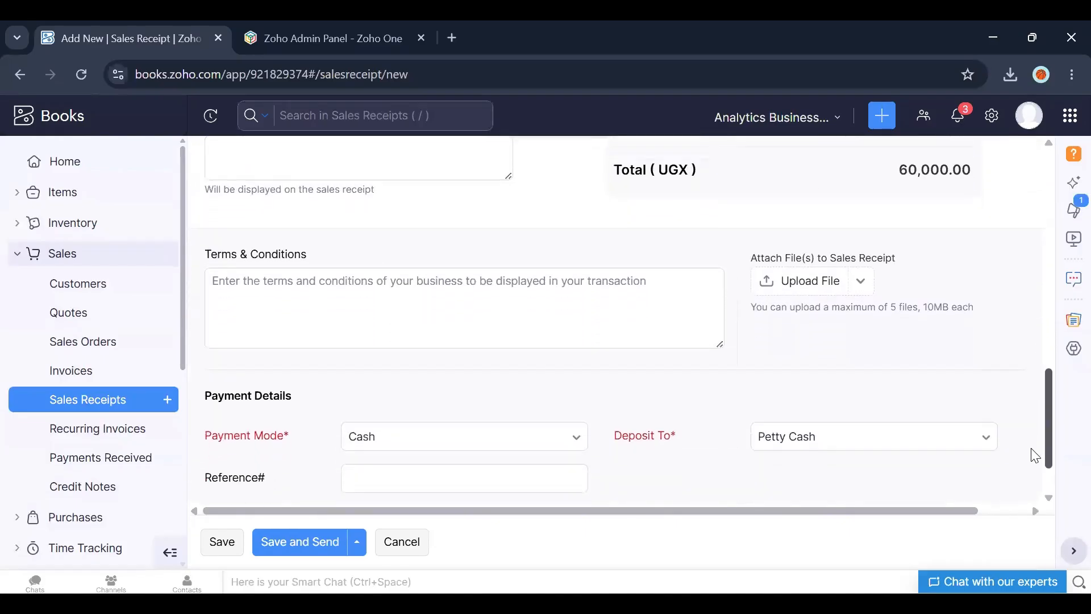
Step: Keep Petty Cash as the deposit account, save the sales receipt and scroll through the saved receipt
scroll(1035, 449, "down", 2)
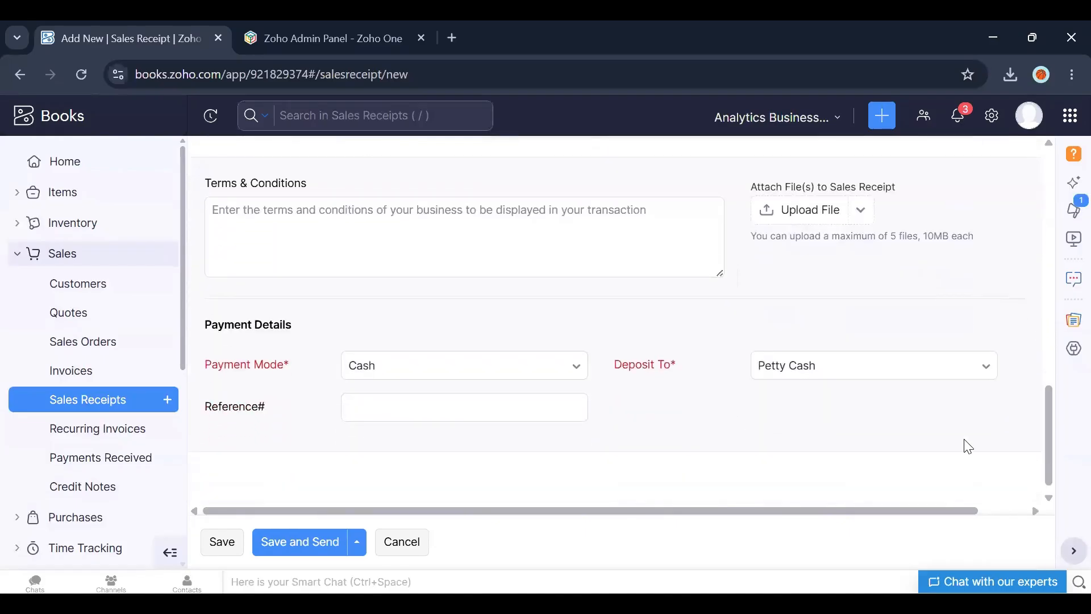
left_click(852, 373)
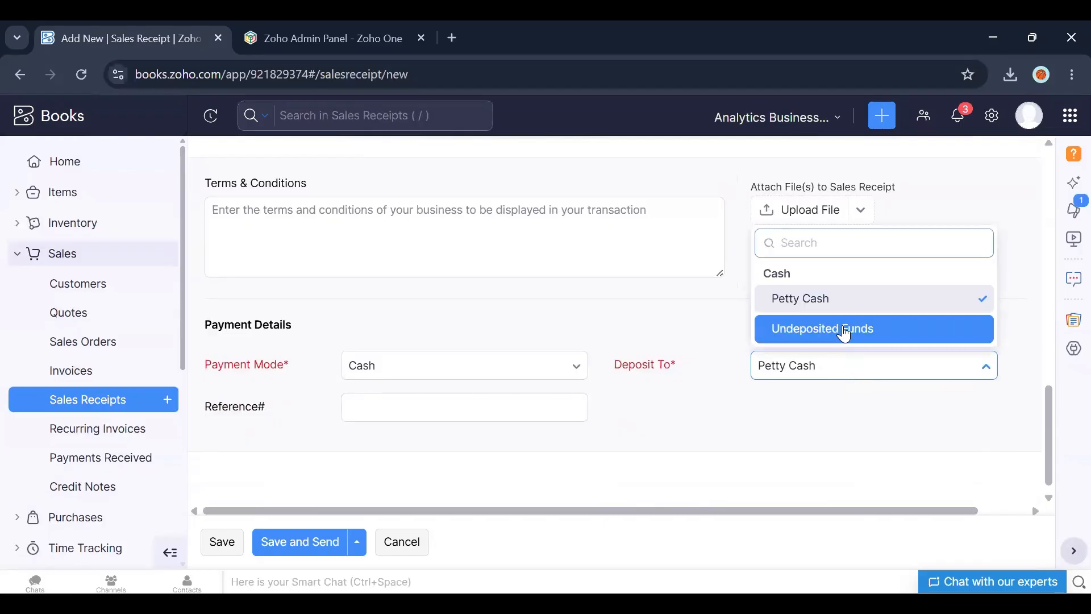
left_click(823, 312)
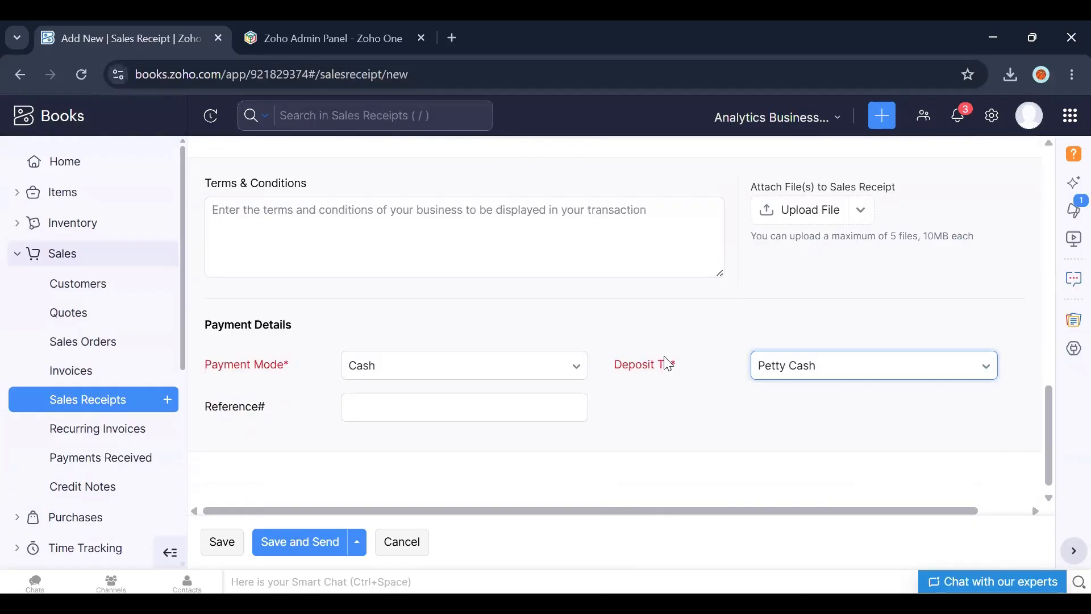
left_click(225, 551)
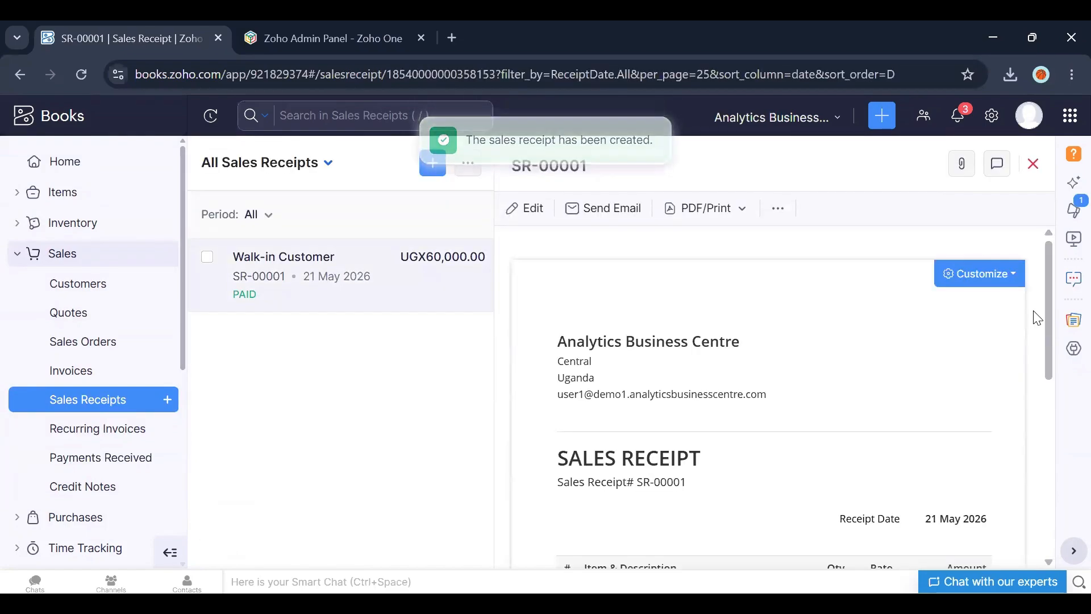
left_click_drag(1052, 320, 1052, 444)
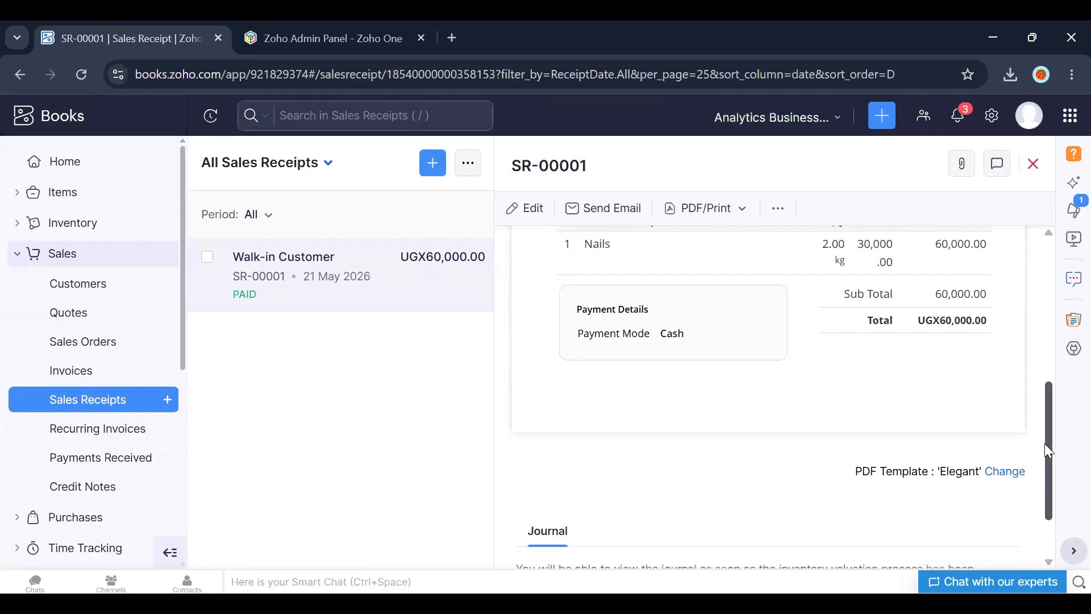
left_click_drag(1044, 443, 796, 244)
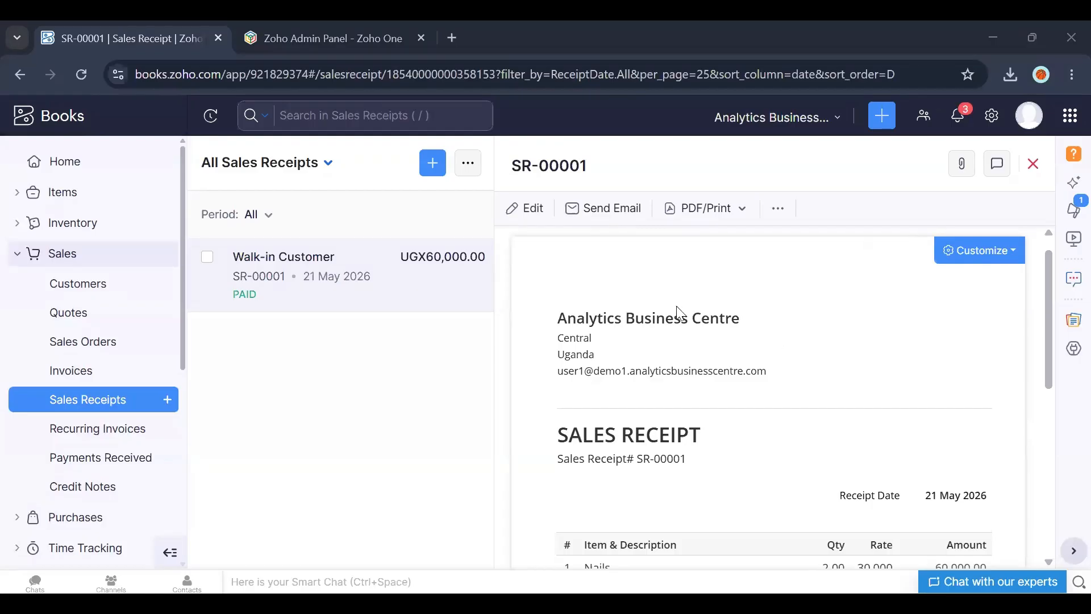
Step: Start a new recurring invoice for customer ABC with the profile name INTERNET
left_click(126, 438)
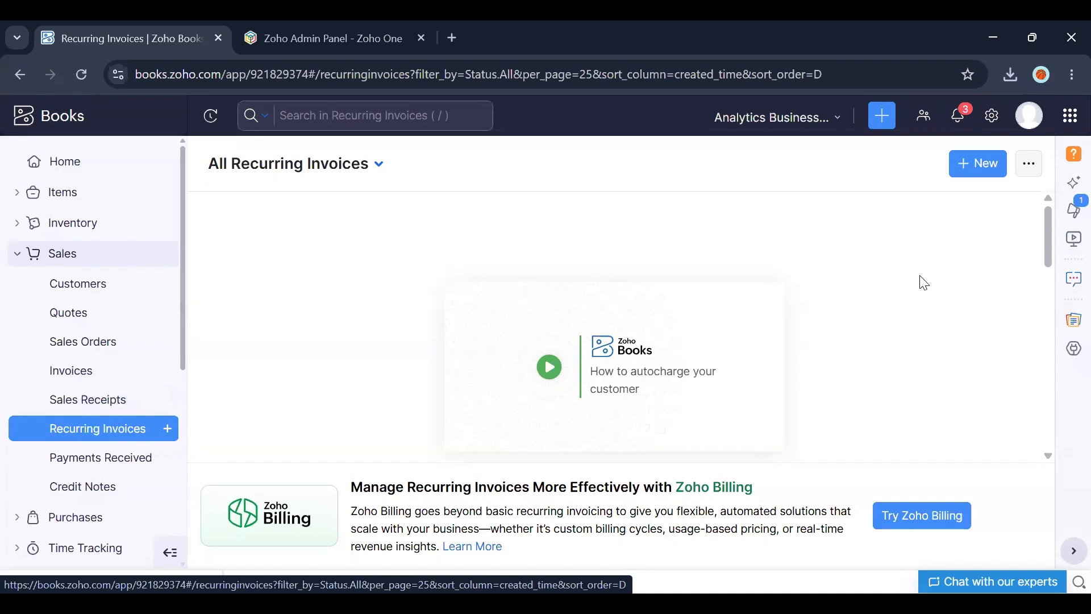
left_click(974, 166)
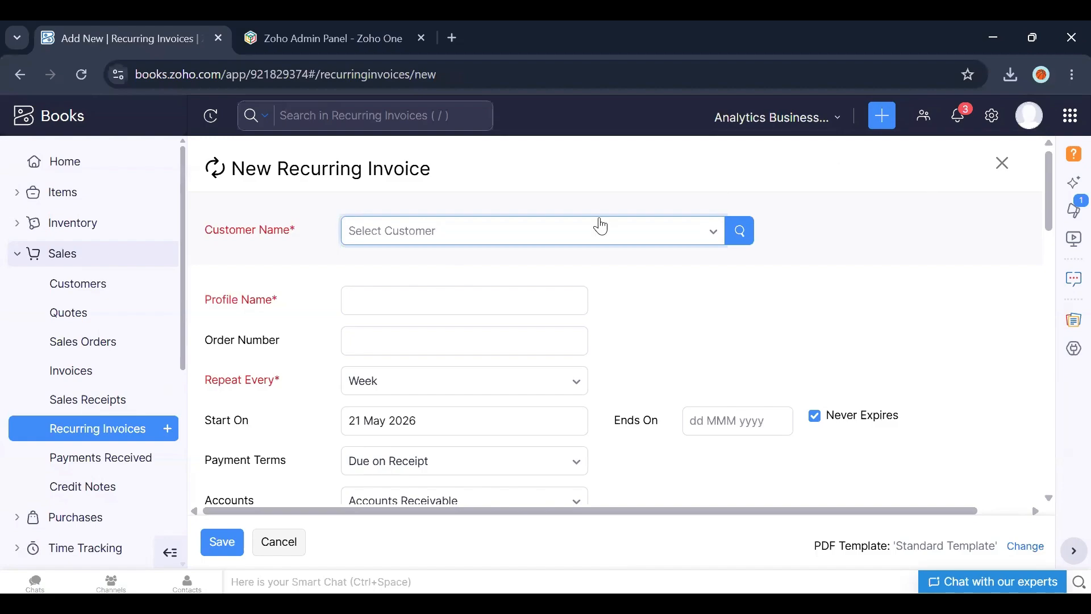
left_click(541, 231)
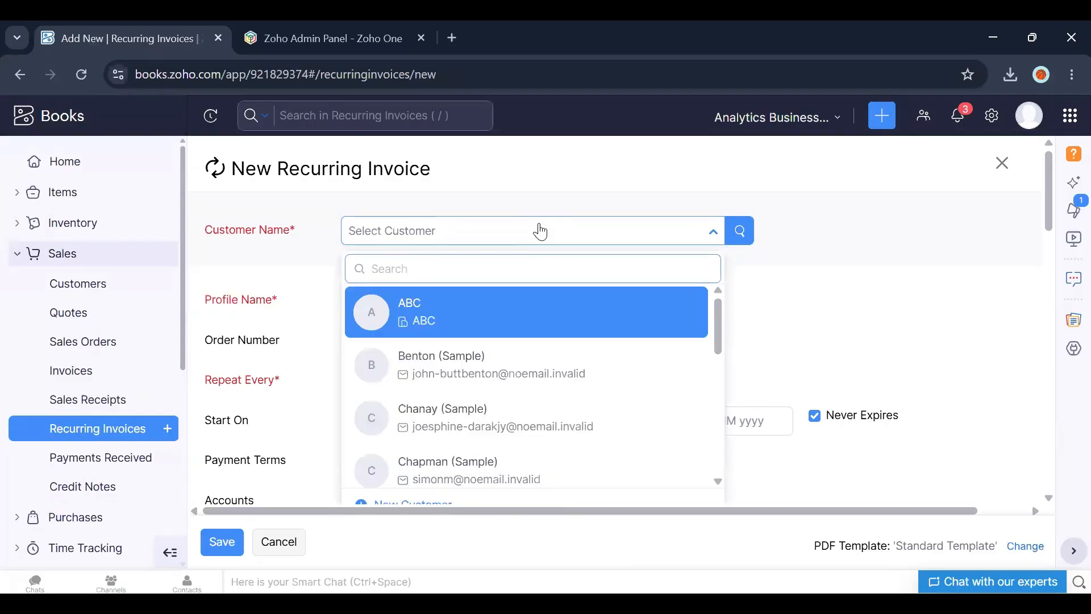
left_click(399, 311)
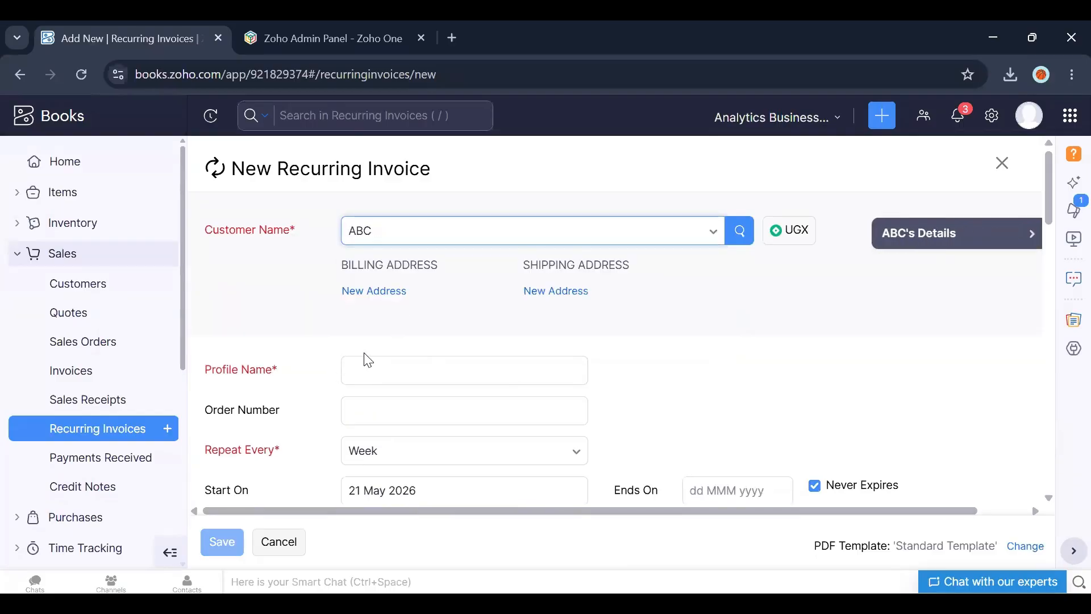
left_click(369, 366)
type("IN")
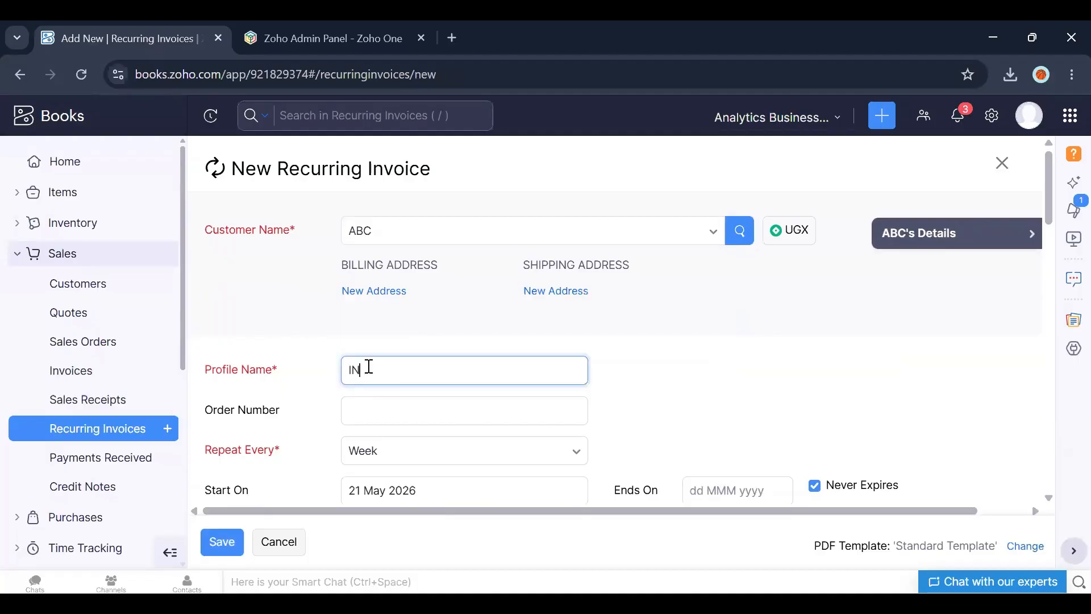
type("TERNET")
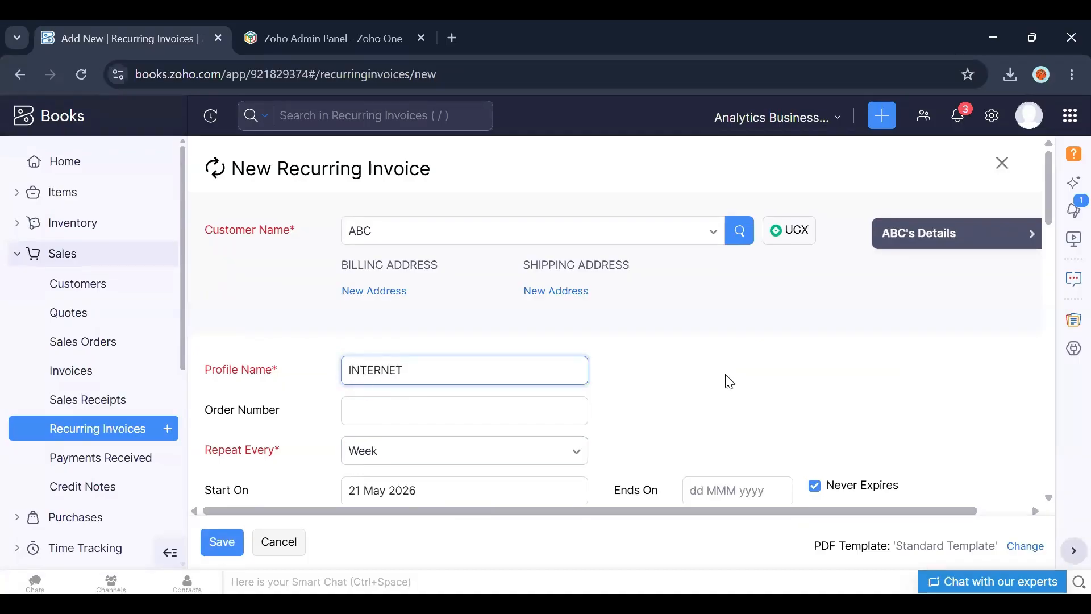
Step: Set the recurring invoice to repeat every Month and end on 31 Aug 2026
left_click_drag(1051, 197, 1046, 230)
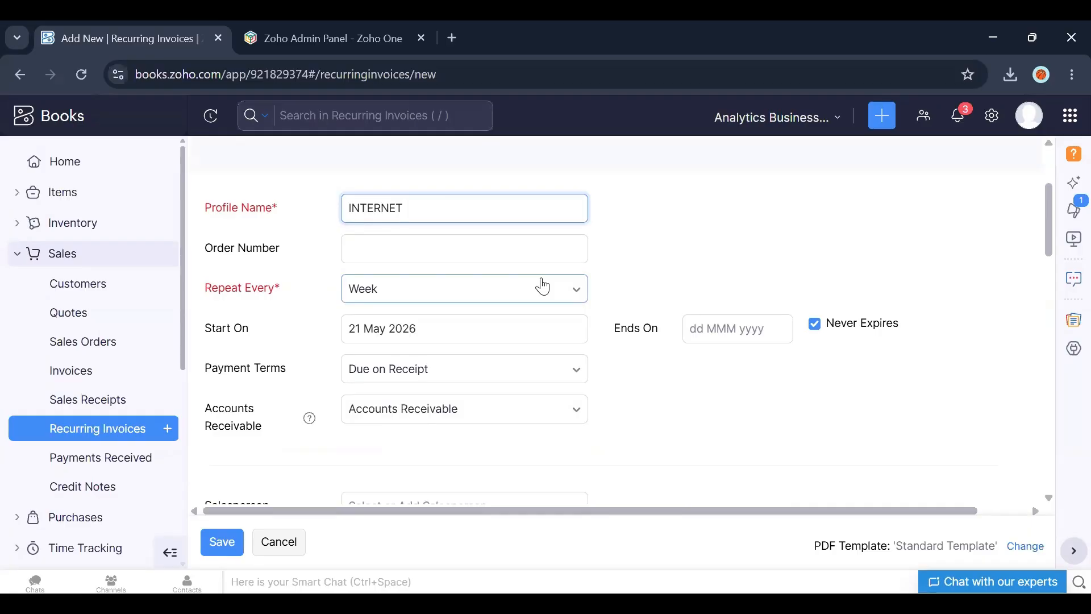
left_click(505, 297)
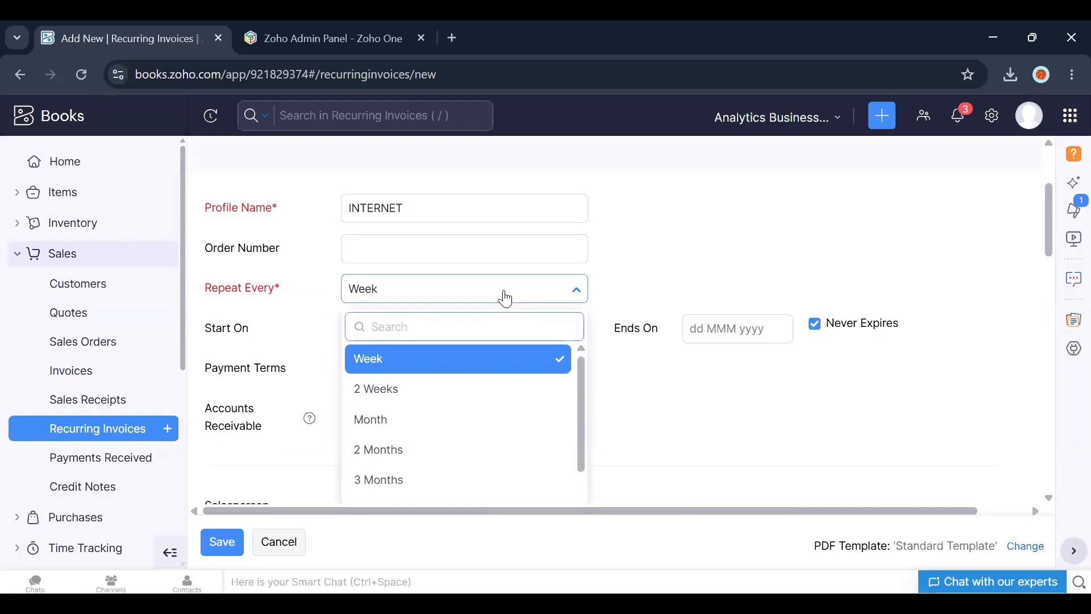
left_click(414, 407)
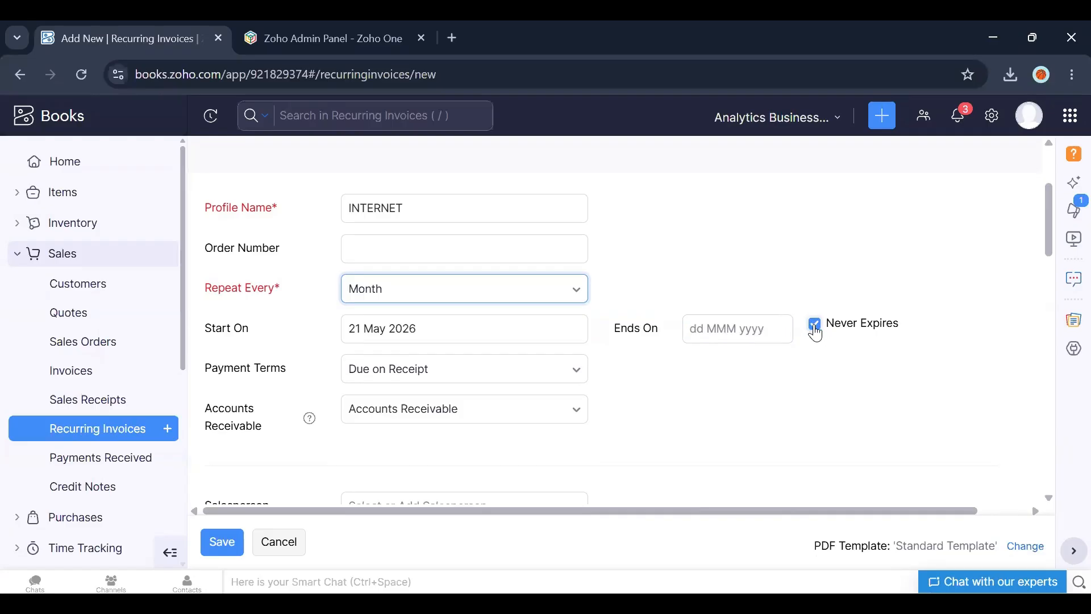
left_click(728, 336)
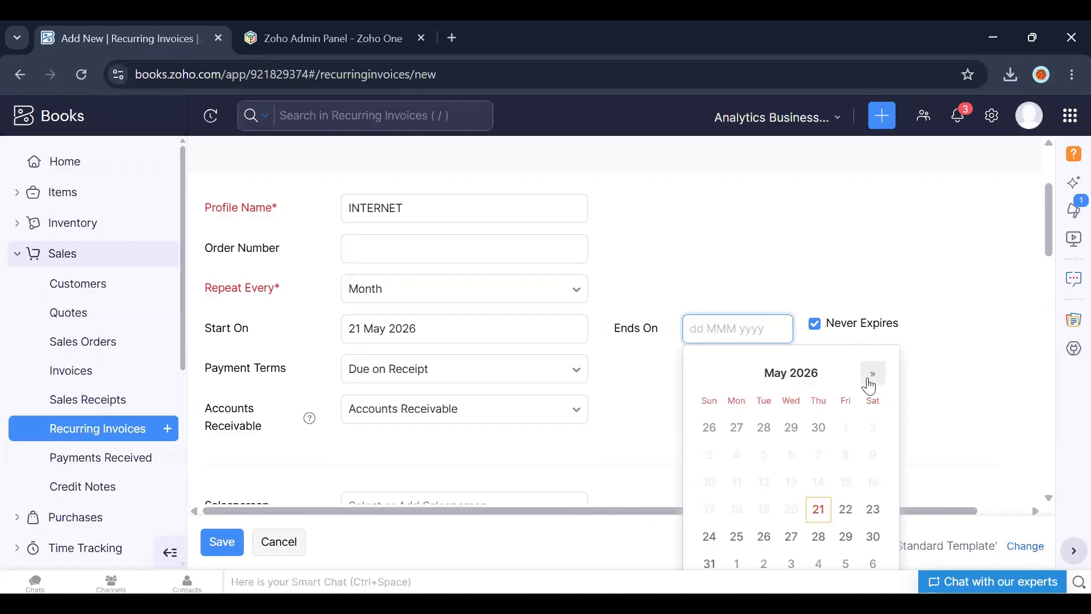
left_click(870, 383)
left_click(869, 383)
left_click(869, 383)
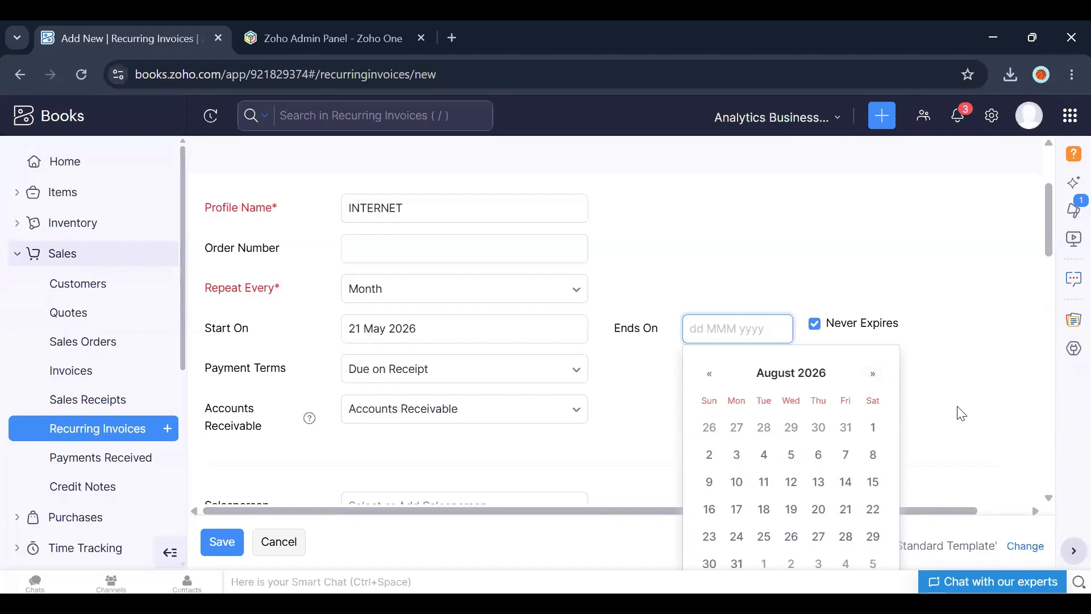
left_click(737, 563)
left_click(919, 401)
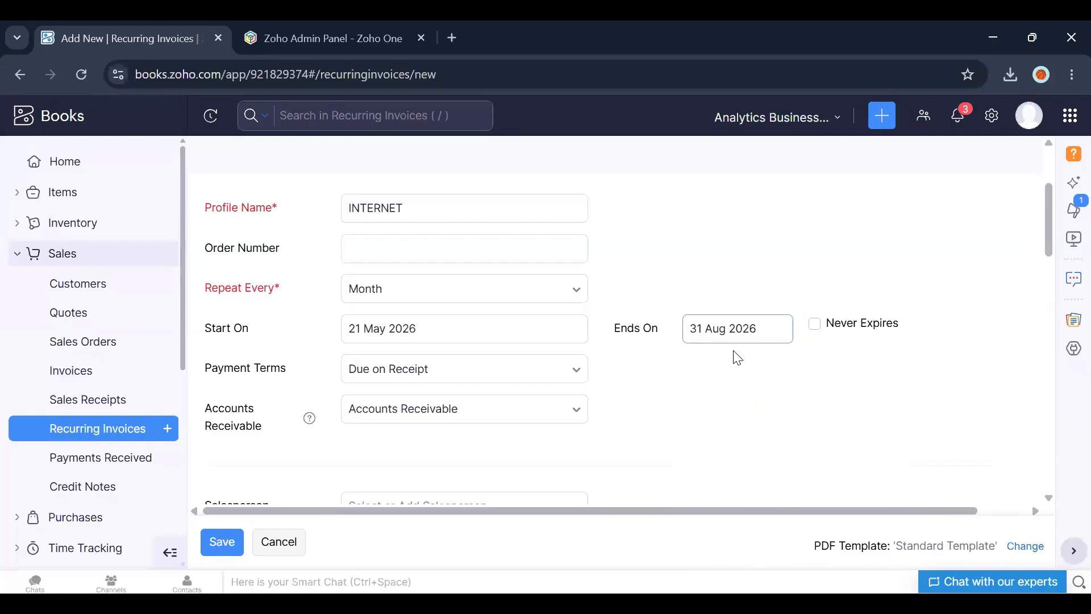
left_click_drag(1050, 248, 1050, 344)
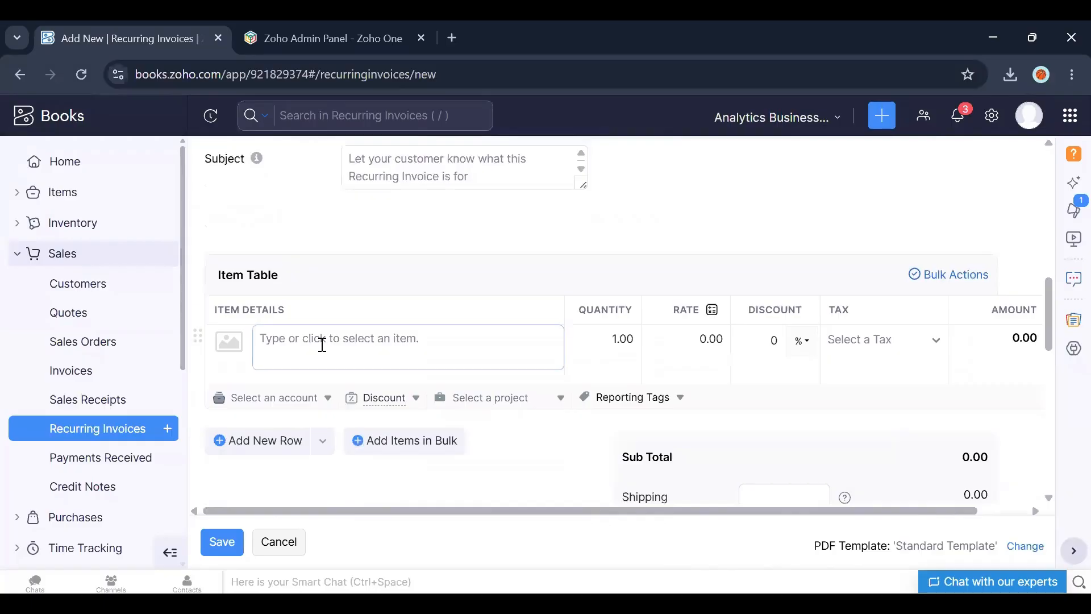
Step: Enter Internet as the item on the recurring invoice's first row
left_click(371, 354)
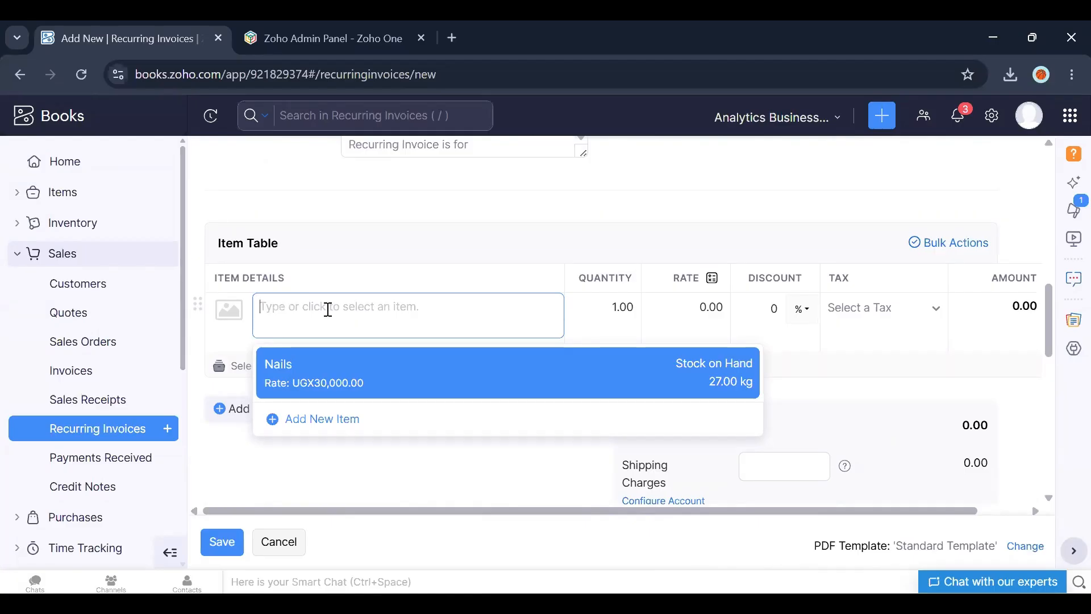
type("INter")
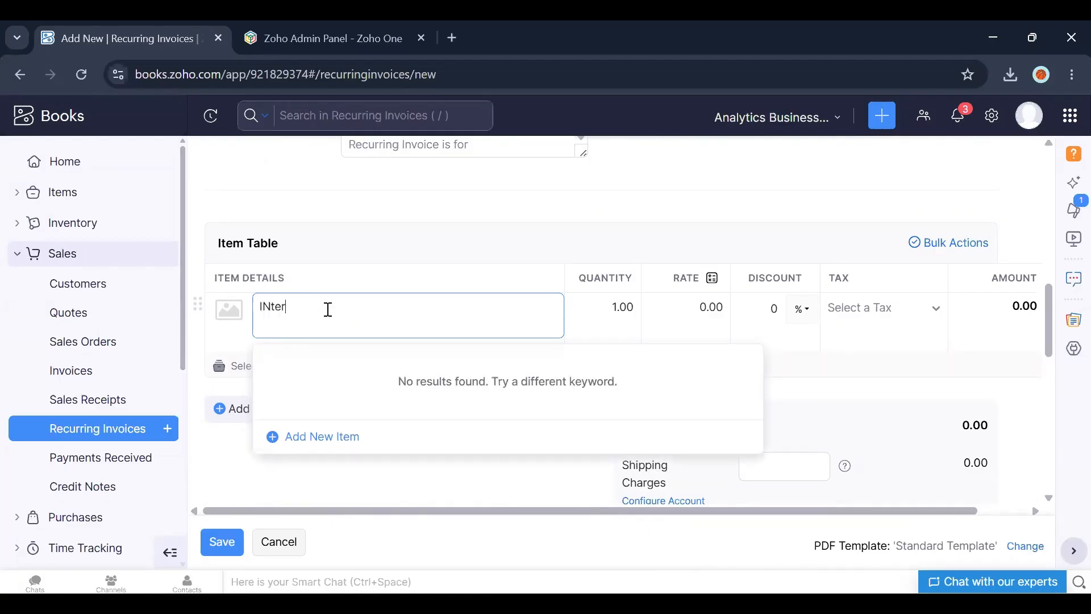
key("BackSpace")
key("BackSpace")
key("BackSpace")
key("BackSpace")
type("nternet")
left_click(230, 450)
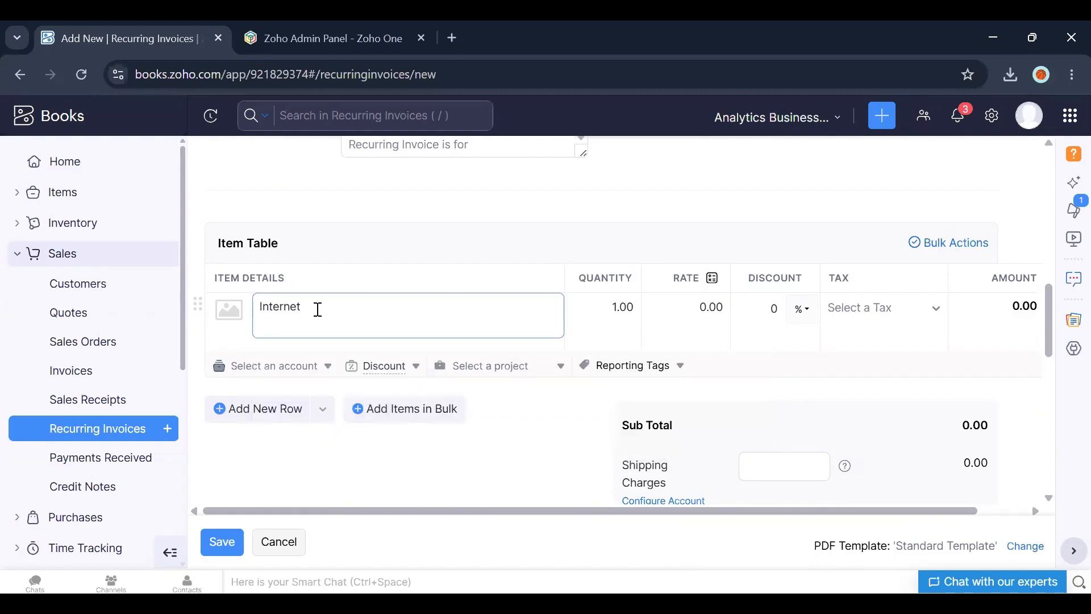
left_click(318, 309)
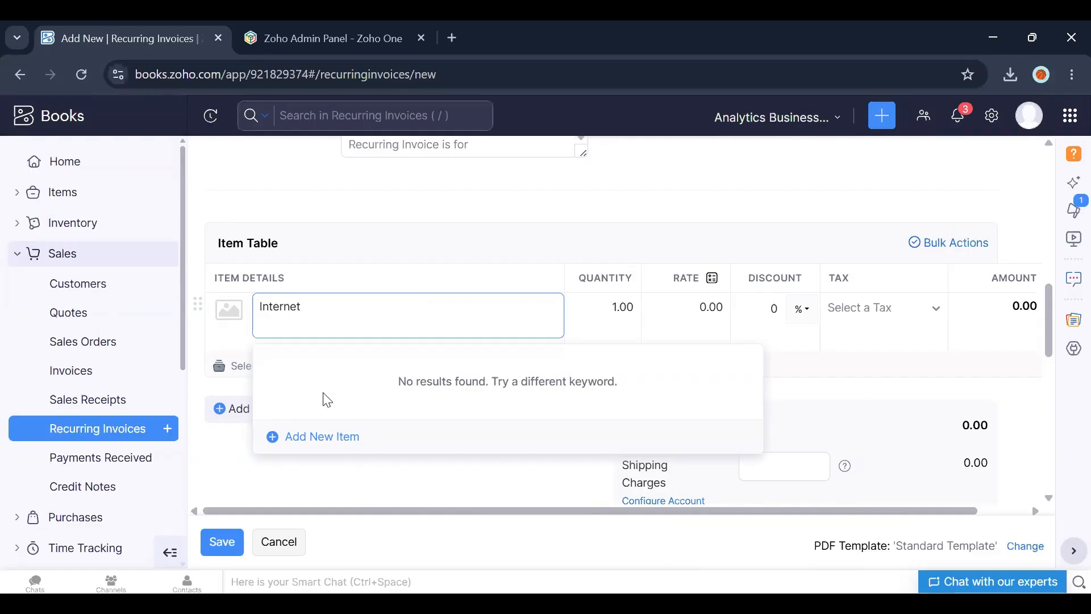
left_click(424, 230)
Step: Set the Internet item's rate to 200000 and save the recurring invoice
left_click(722, 307)
key("BackSpace")
key("BackSpace")
key("BackSpace")
key("BackSpace")
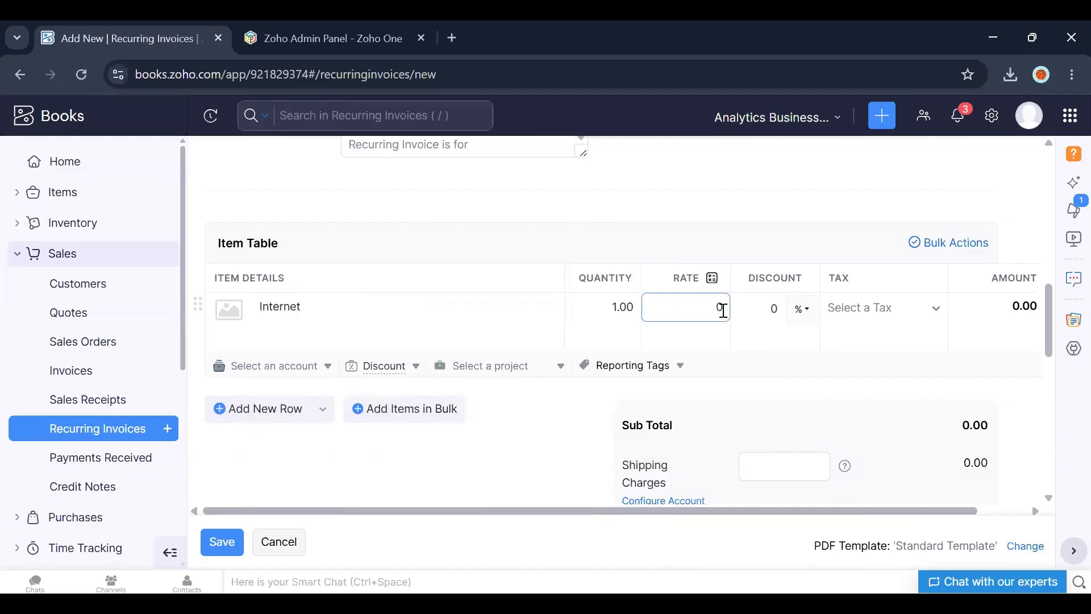
type("200000")
left_click(816, 236)
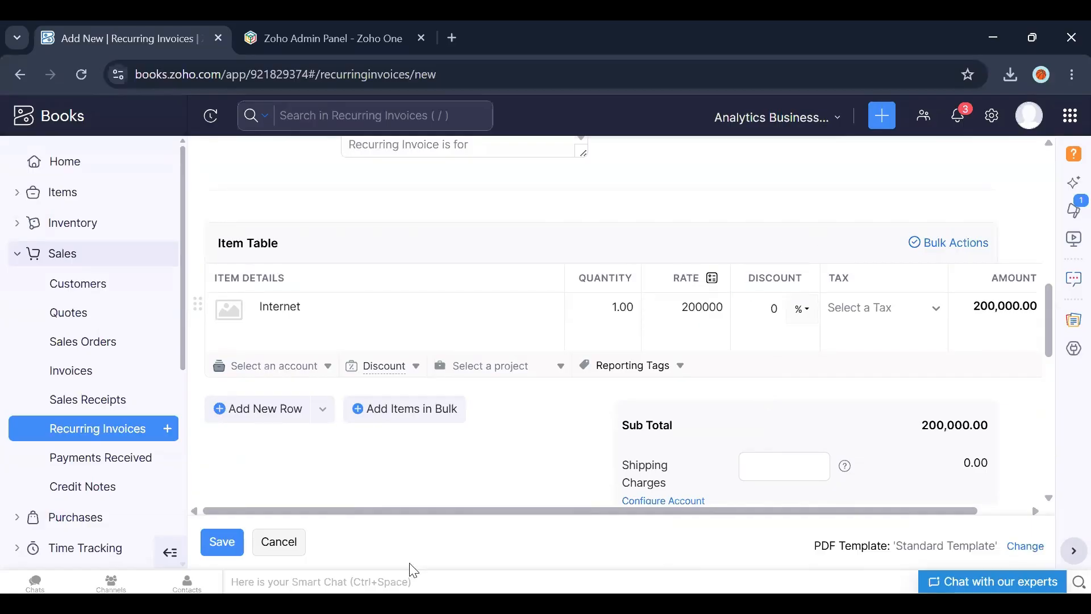
left_click(225, 540)
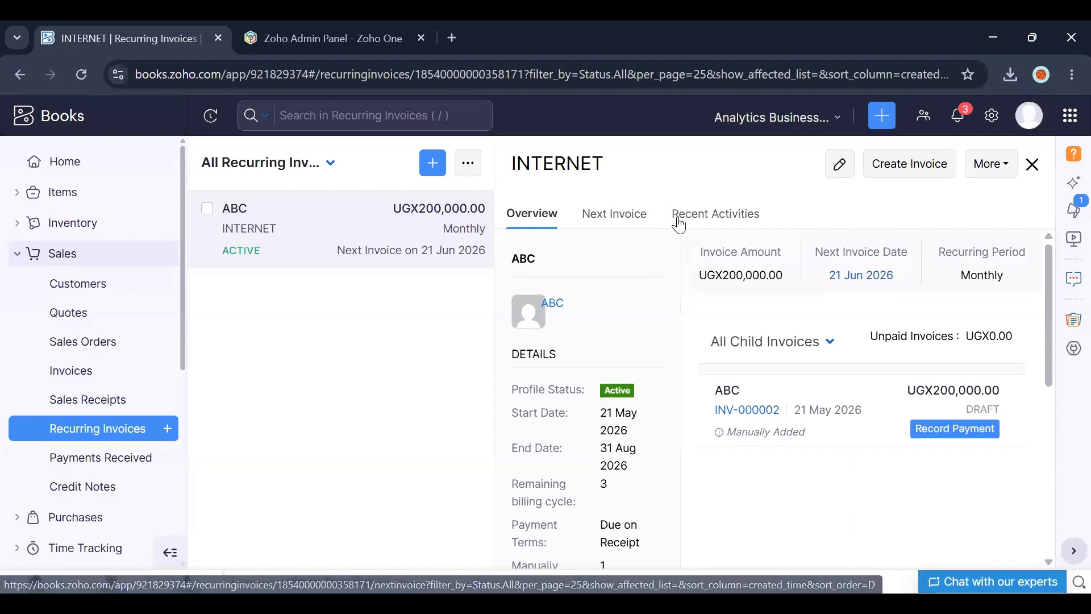
Step: Open the recurring invoice's child invoice and scroll through its details
left_click(734, 405)
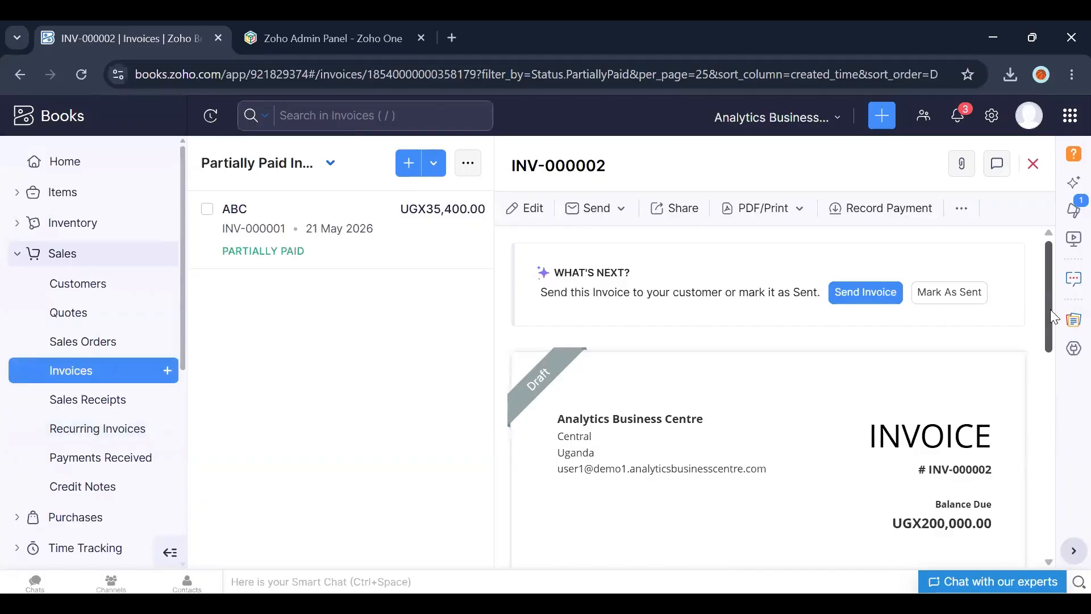
left_click_drag(1050, 325, 1058, 428)
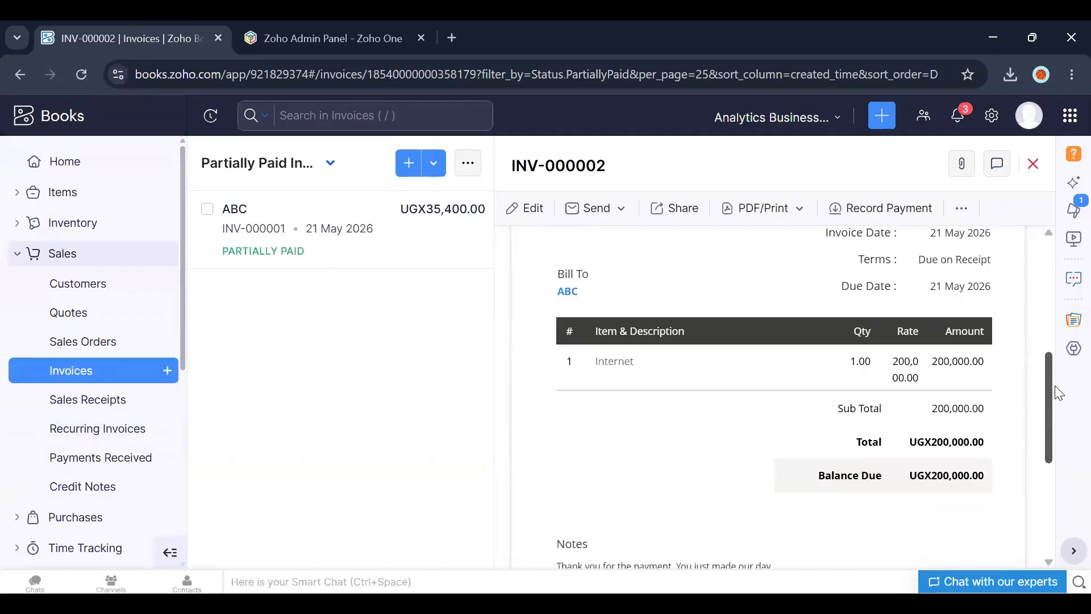
left_click_drag(1056, 397, 897, 239)
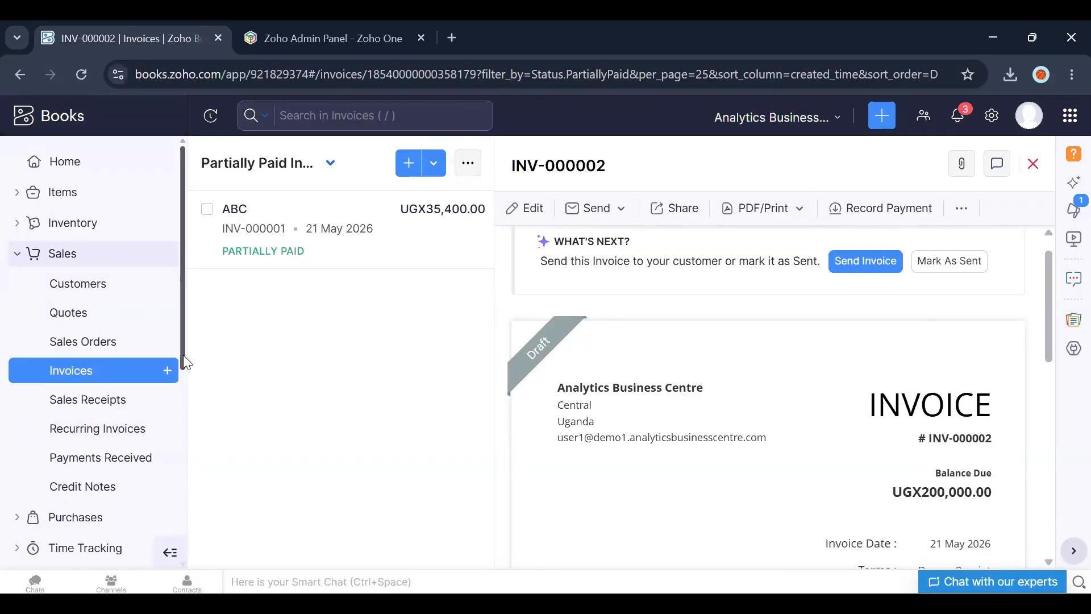
scroll(183, 356, "down", 2)
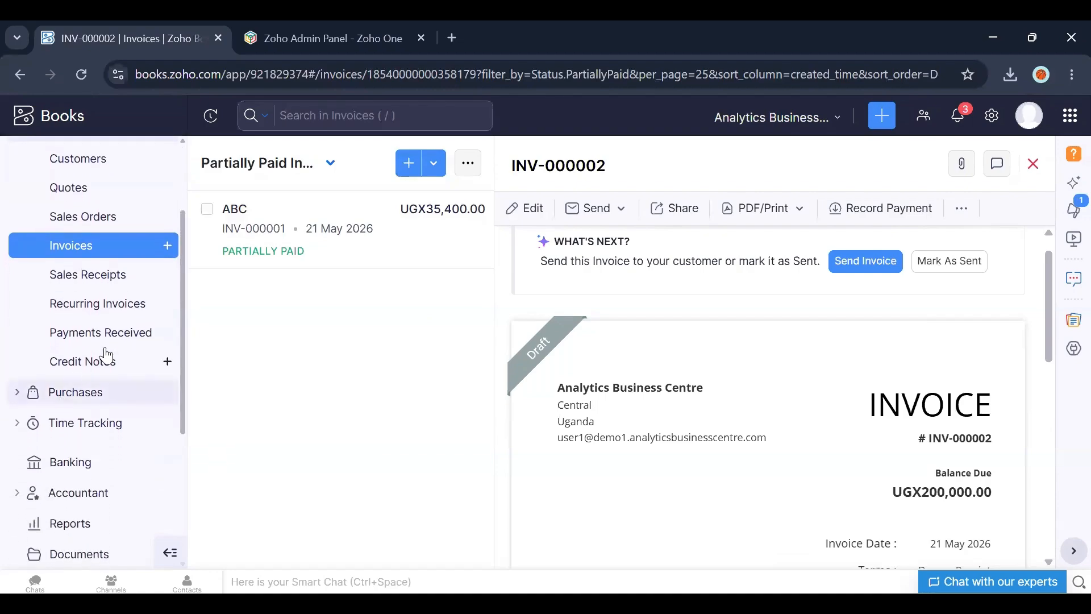
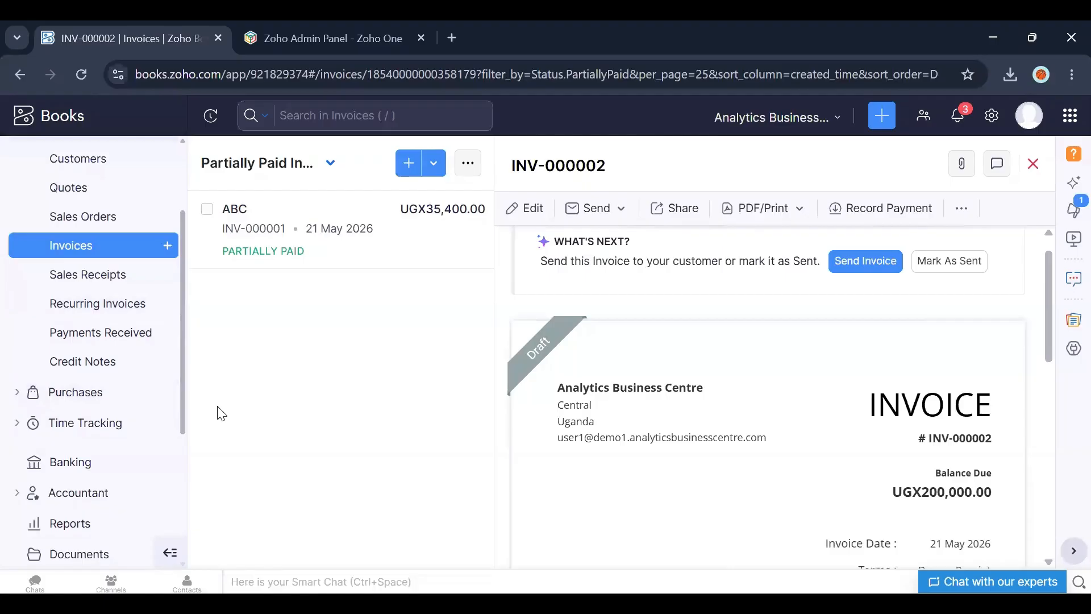
Step: Open invoice INV-000001's received payment and delete that payment
left_click(95, 259)
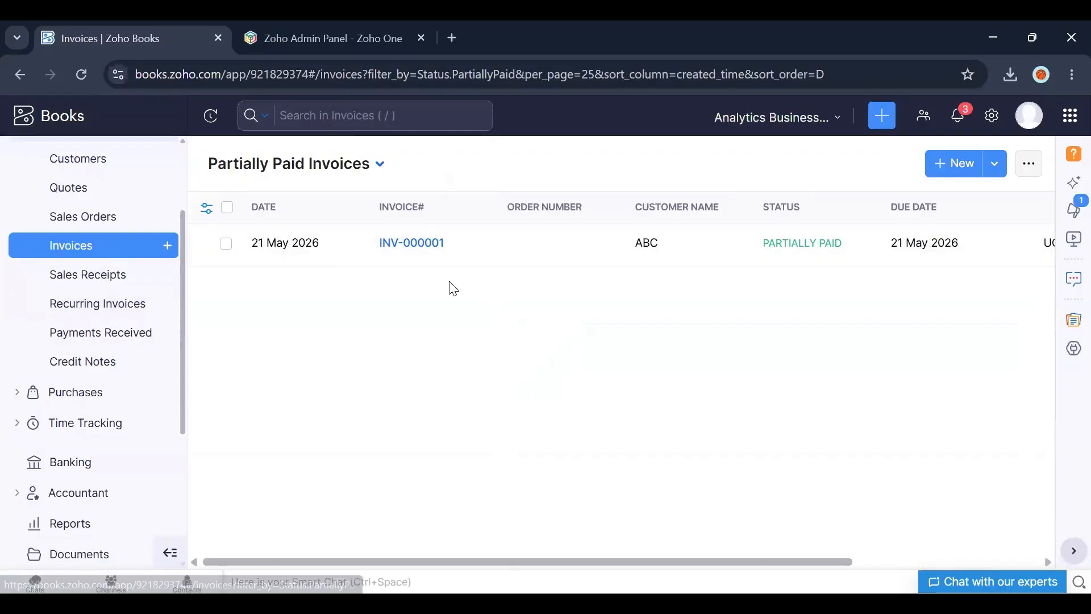
left_click(414, 244)
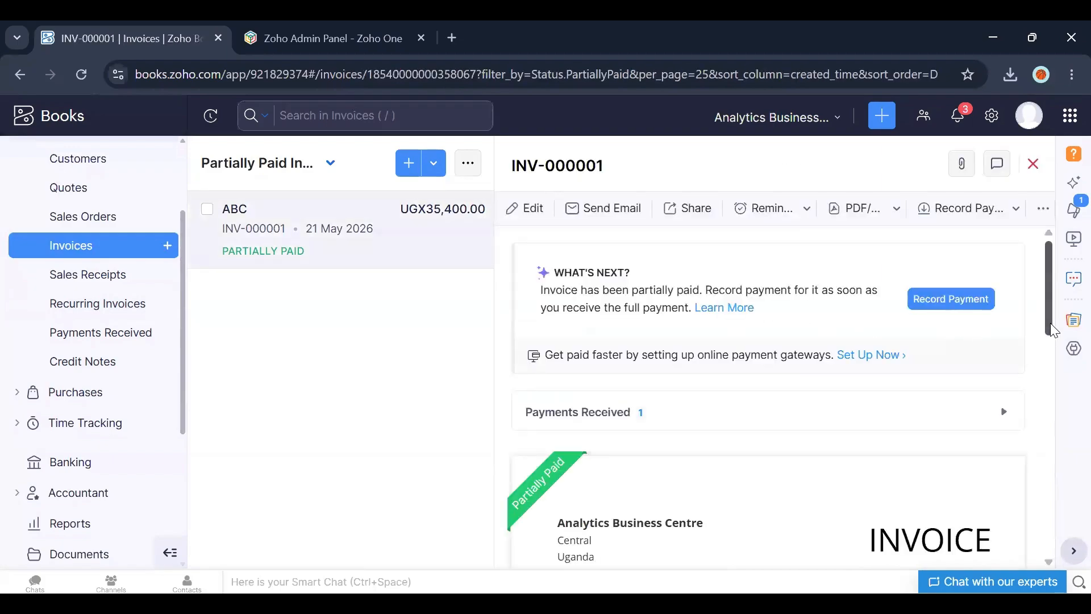
left_click_drag(1051, 323, 1051, 453)
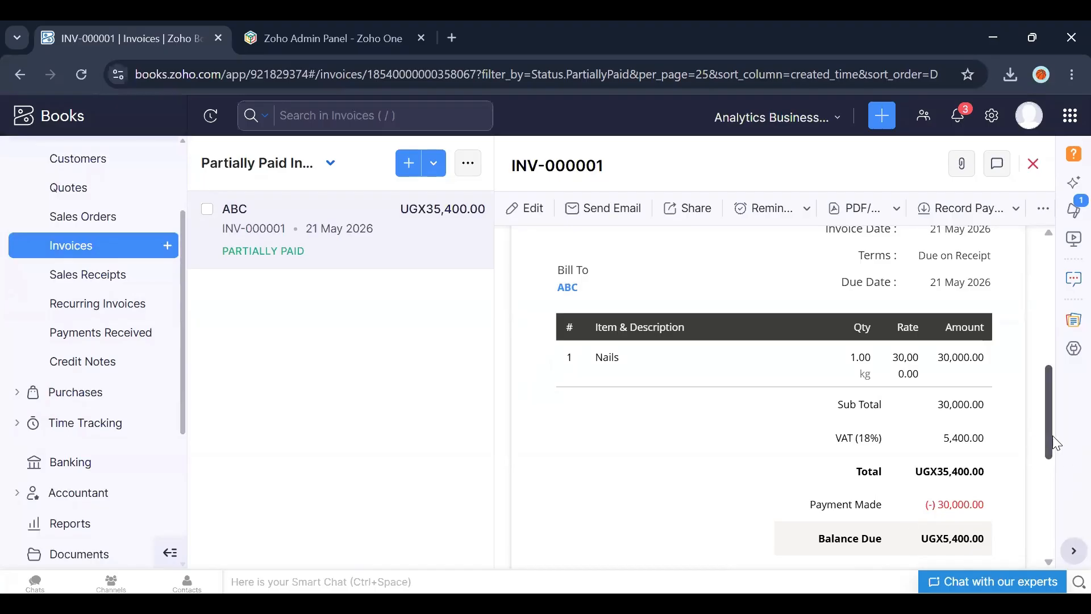
scroll(1053, 403, "up", 6)
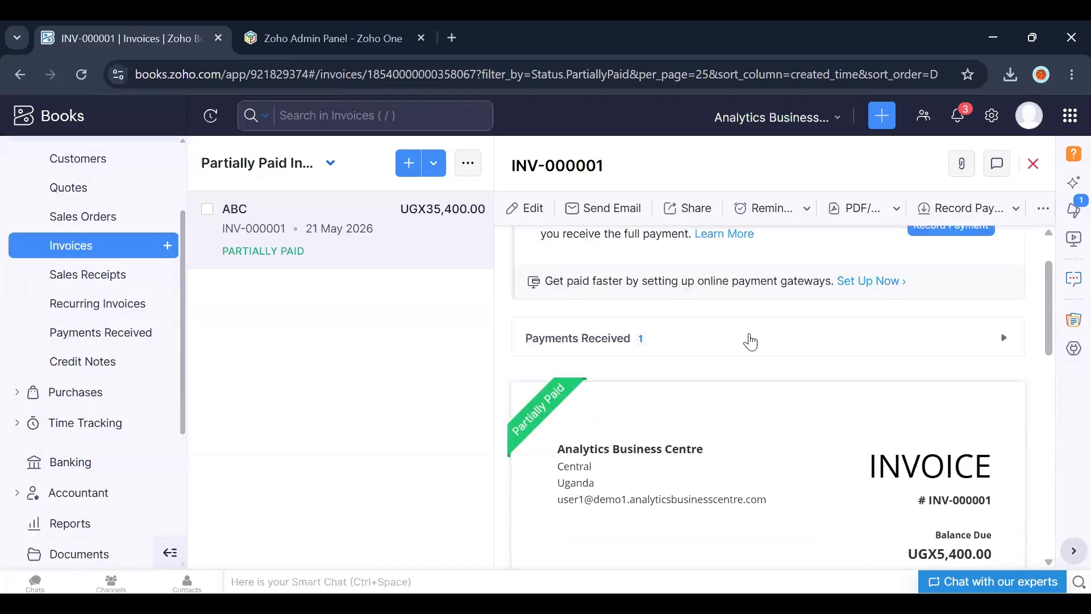
left_click(631, 339)
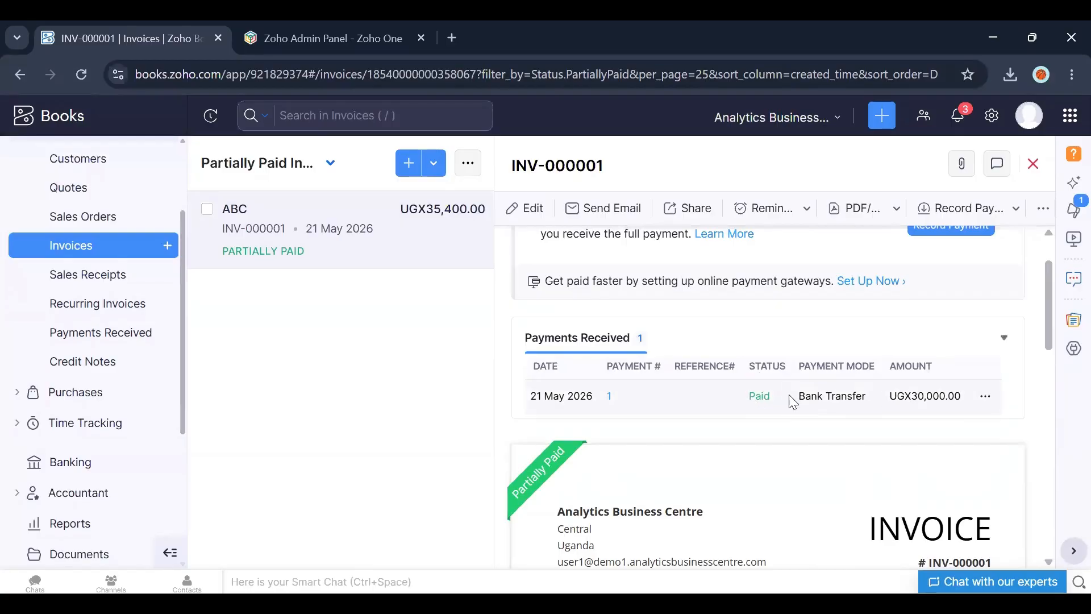
left_click(609, 396)
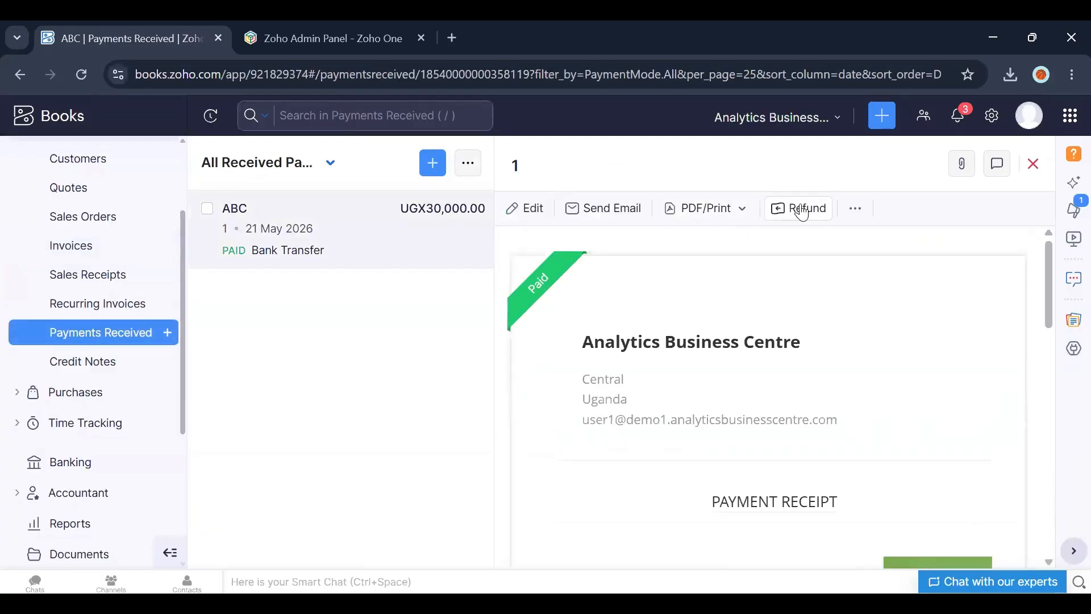
left_click(857, 215)
left_click(806, 306)
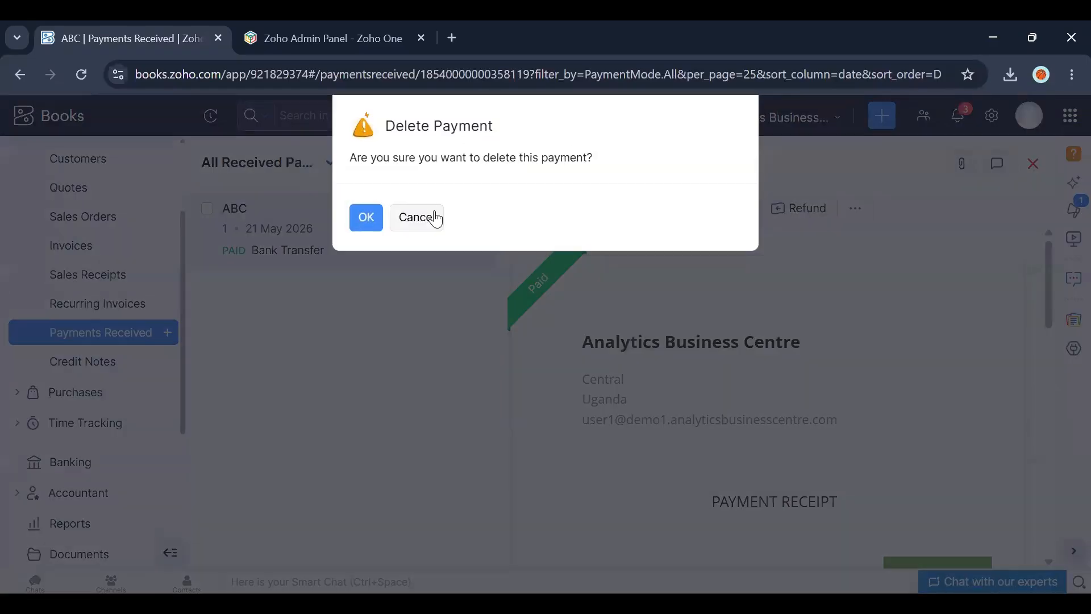
left_click(362, 217)
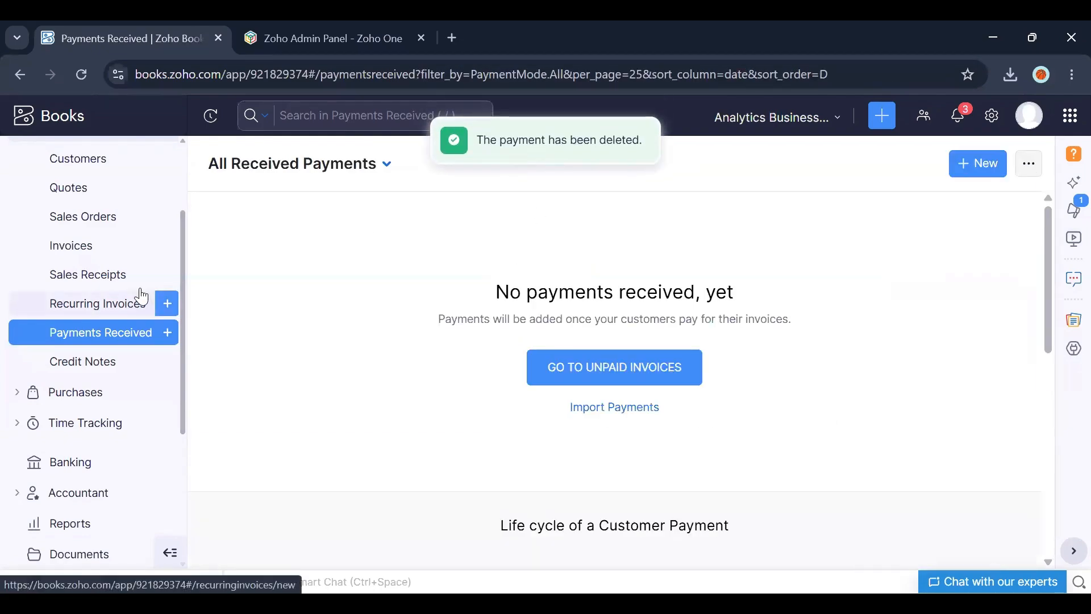
Step: Reopen invoice INV-000001 from all invoices, edit it, set the Nails quantity to 2 and save
left_click(87, 248)
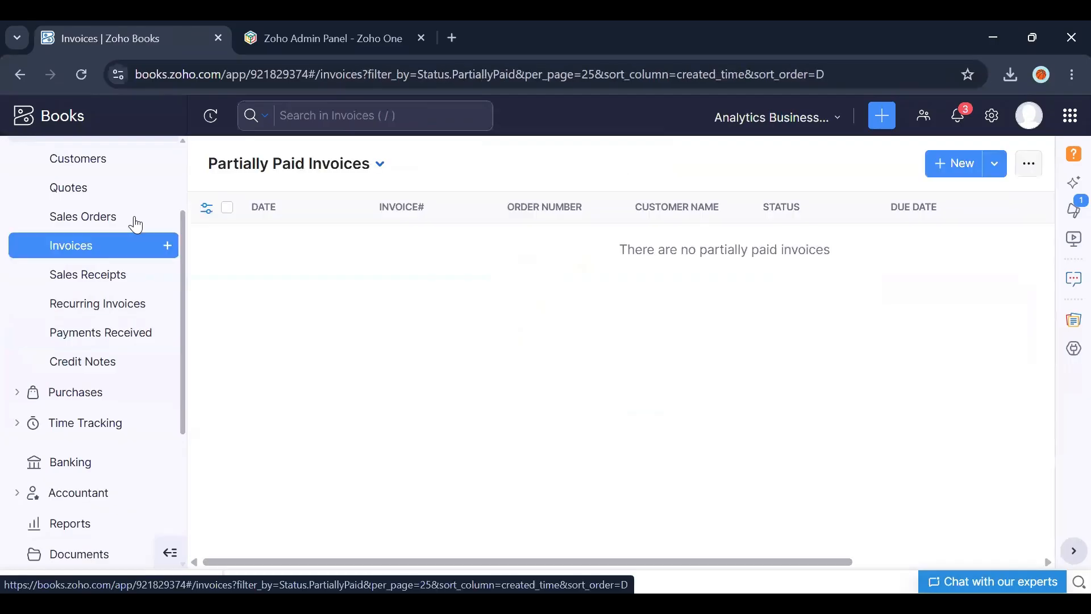
left_click(361, 171)
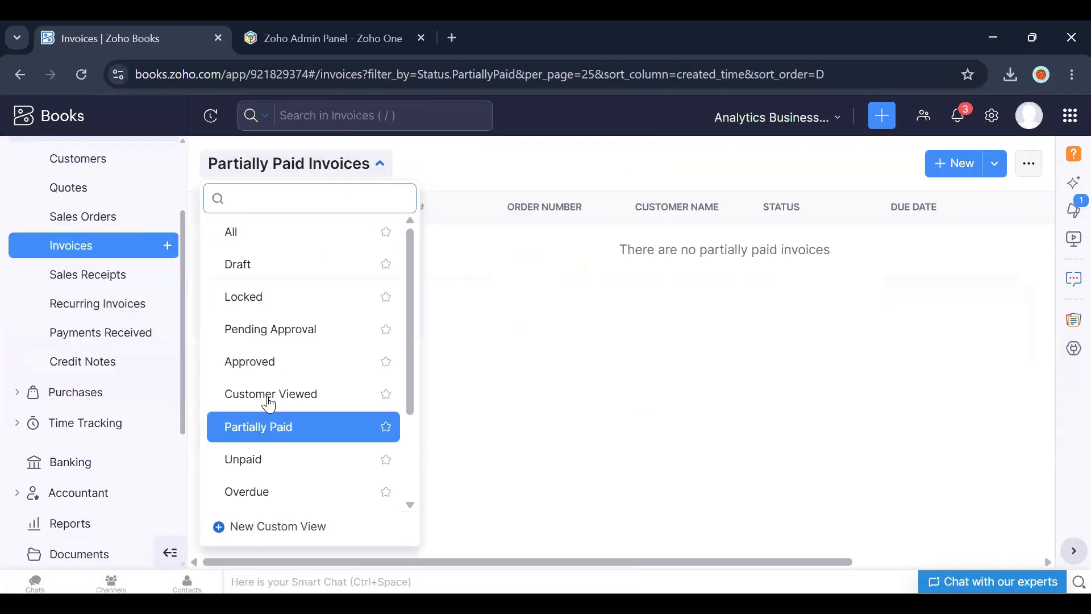
left_click(244, 241)
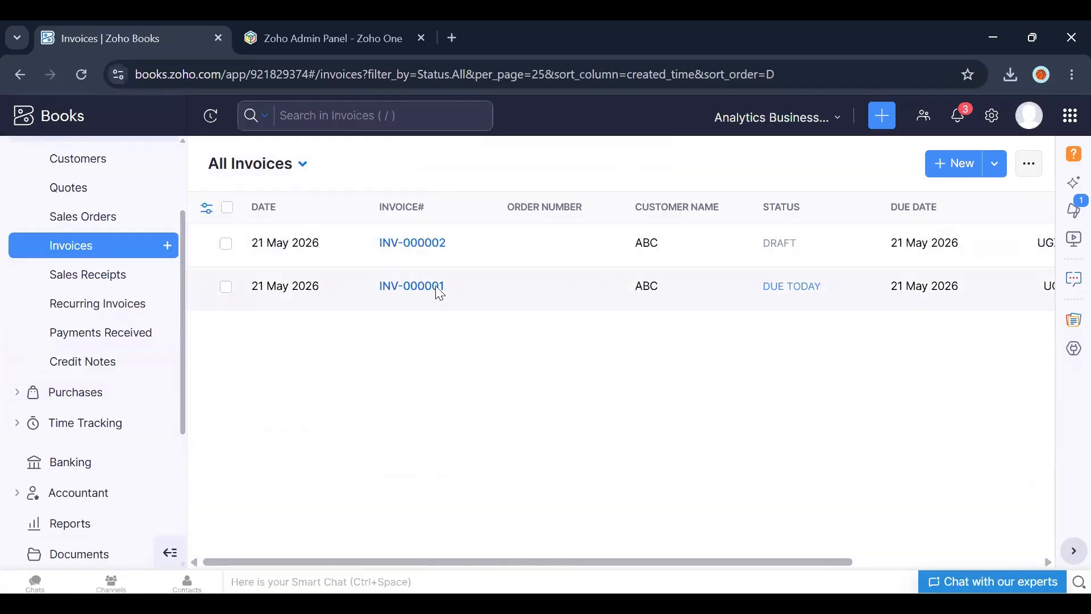
left_click(421, 286)
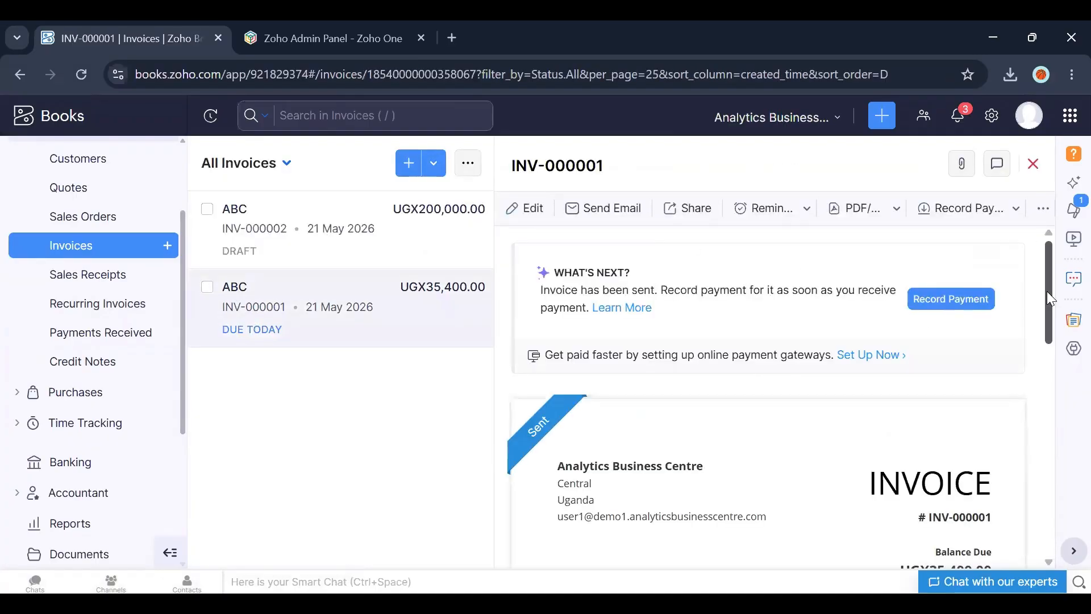
left_click_drag(1047, 311, 1048, 424)
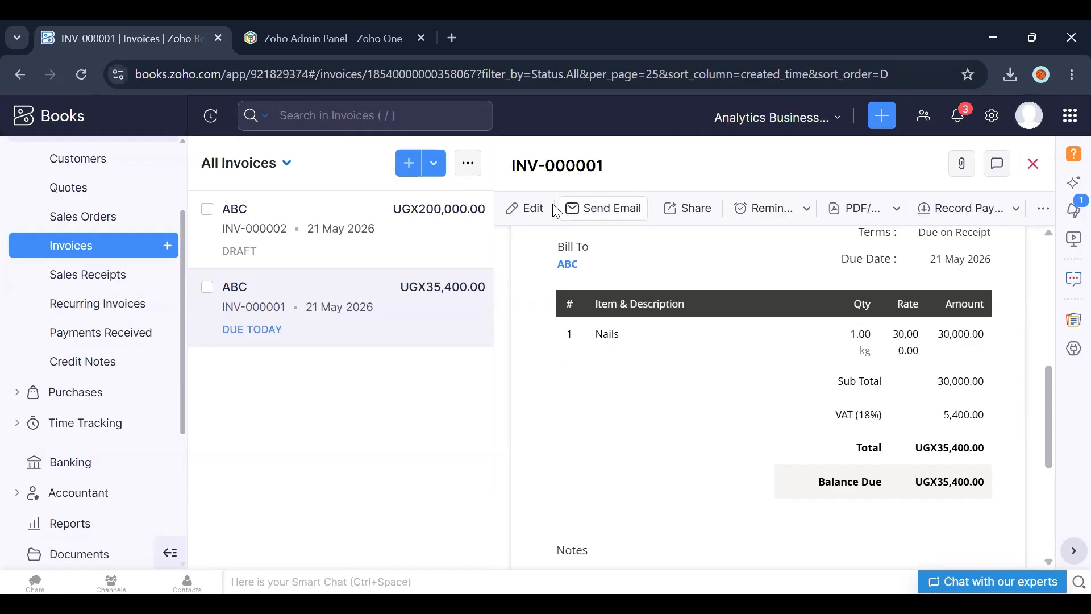
left_click(530, 210)
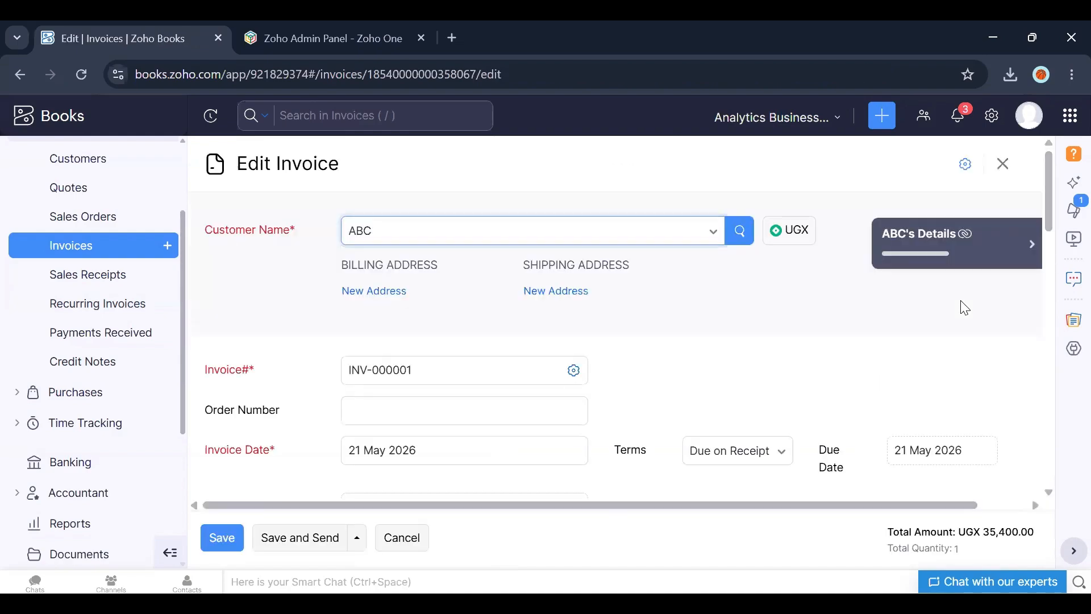
scroll(1048, 212, "down", 10)
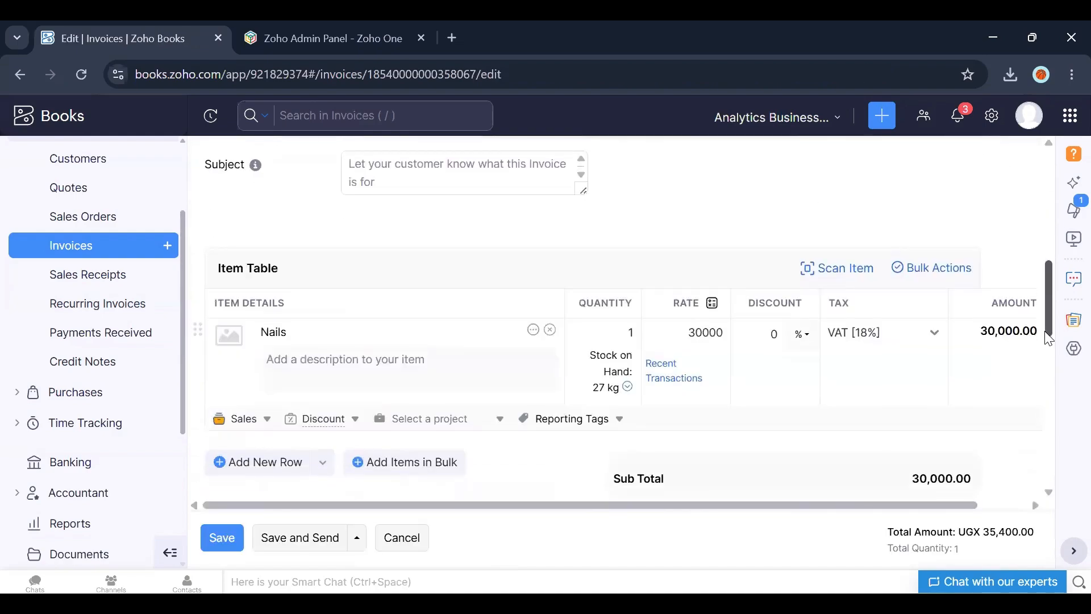
left_click(637, 275)
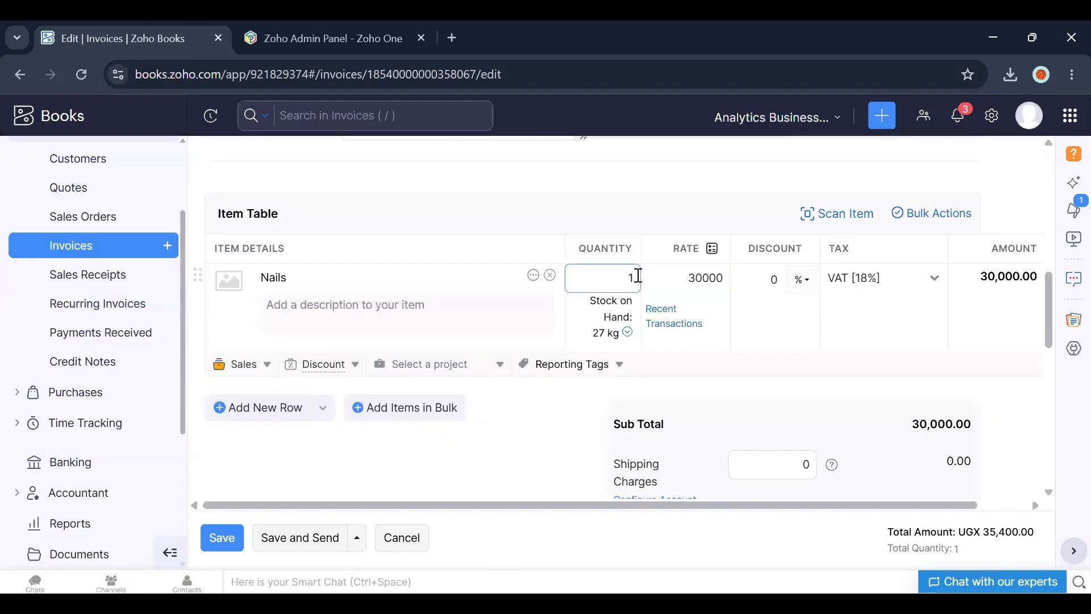
type("2")
left_click(216, 539)
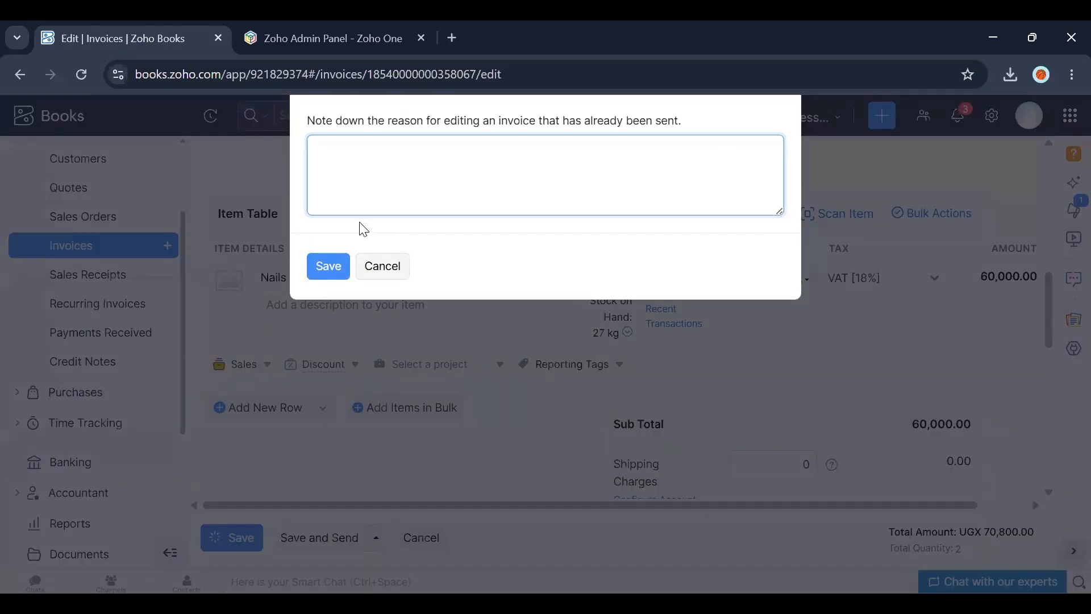
Step: Enter "added quantity" as the reason for editing the sent invoice and save it
type("change")
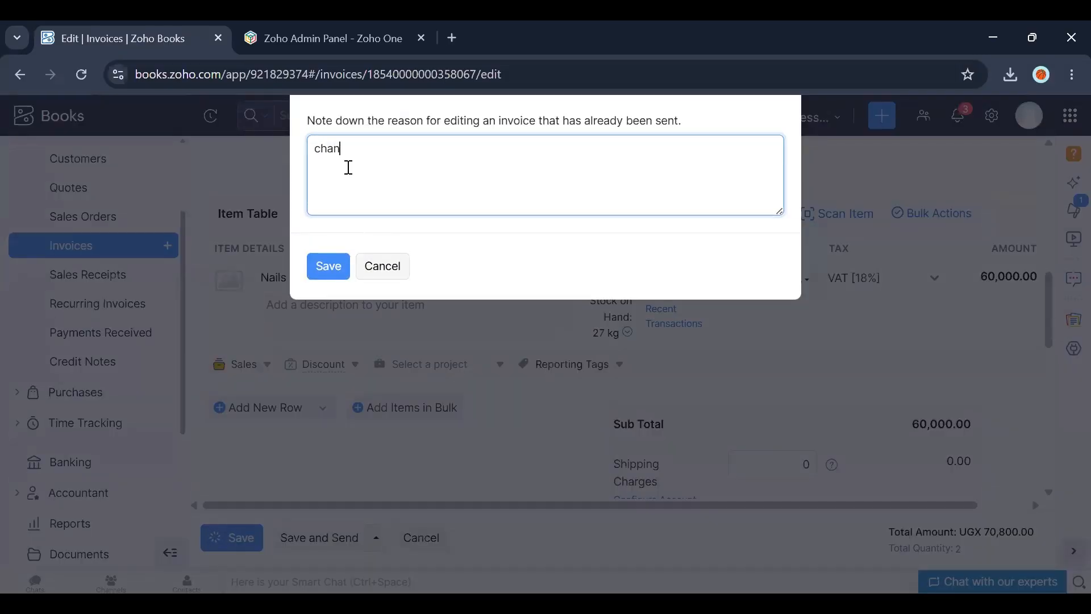
key("BackSpace")
key("BackSpace")
key("BackSpace")
key("BackSpace")
key("BackSpace")
key("BackSpace")
type("added quantity")
left_click(323, 283)
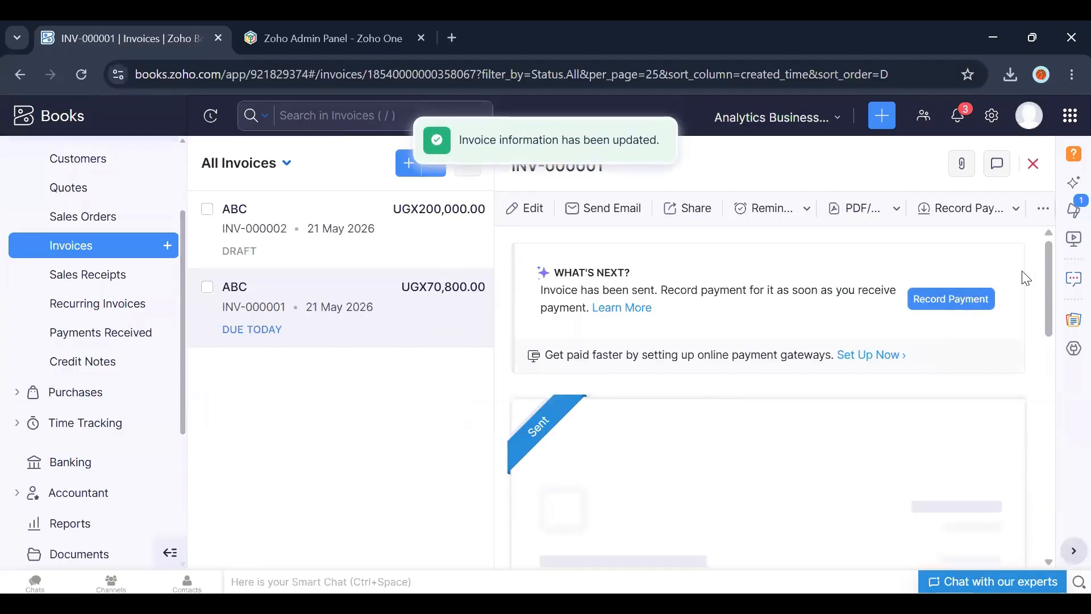
Step: Create a credit note from invoice INV-000001 and confirm applying it to the invoice
left_click_drag(1047, 289, 1047, 398)
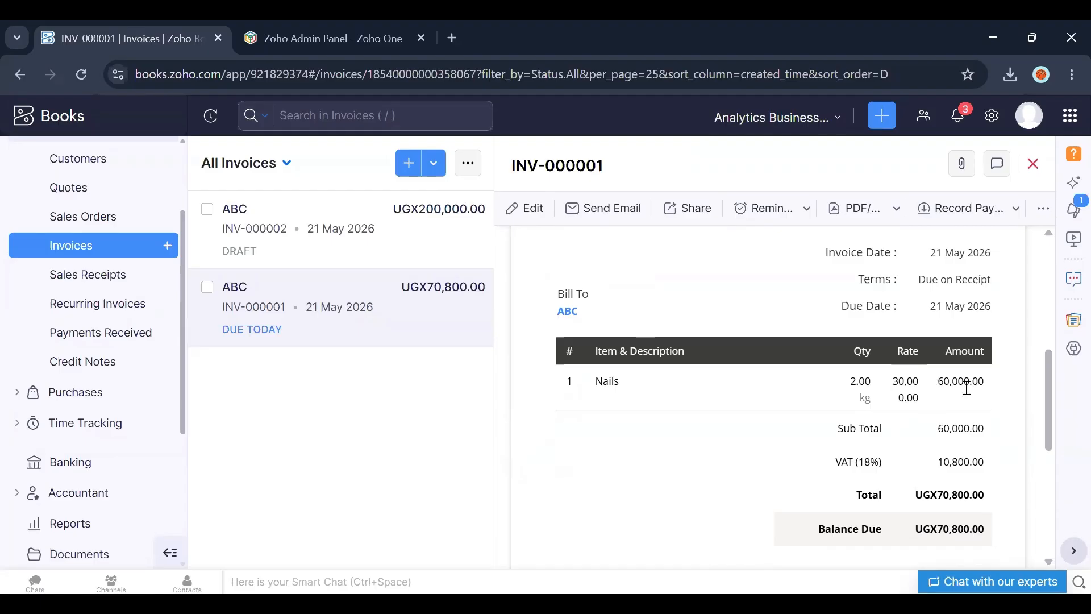
left_click_drag(1047, 427, 1050, 455)
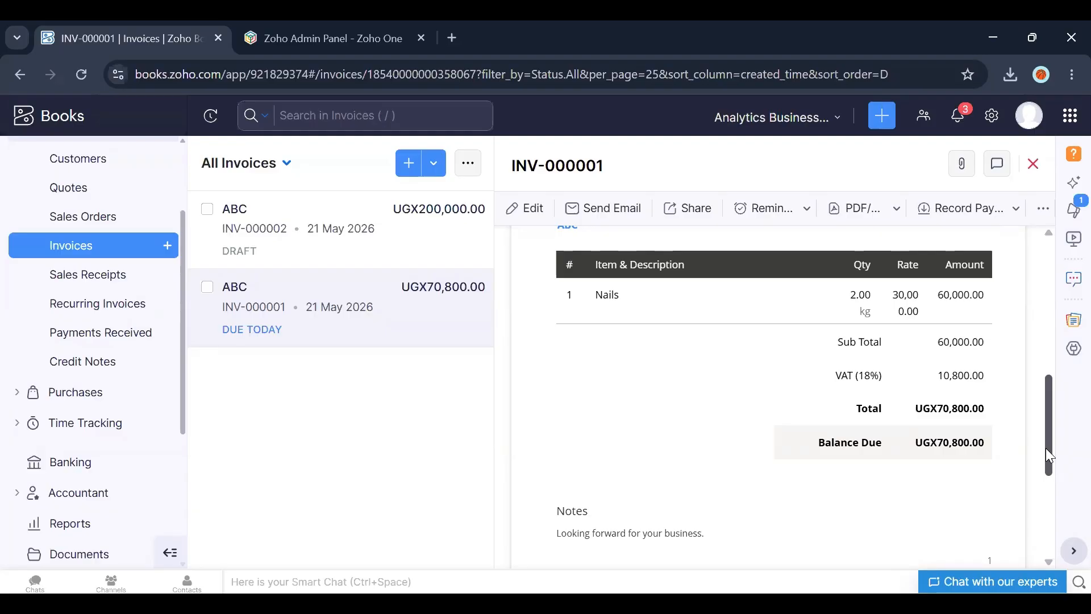
left_click_drag(1045, 449, 1047, 263)
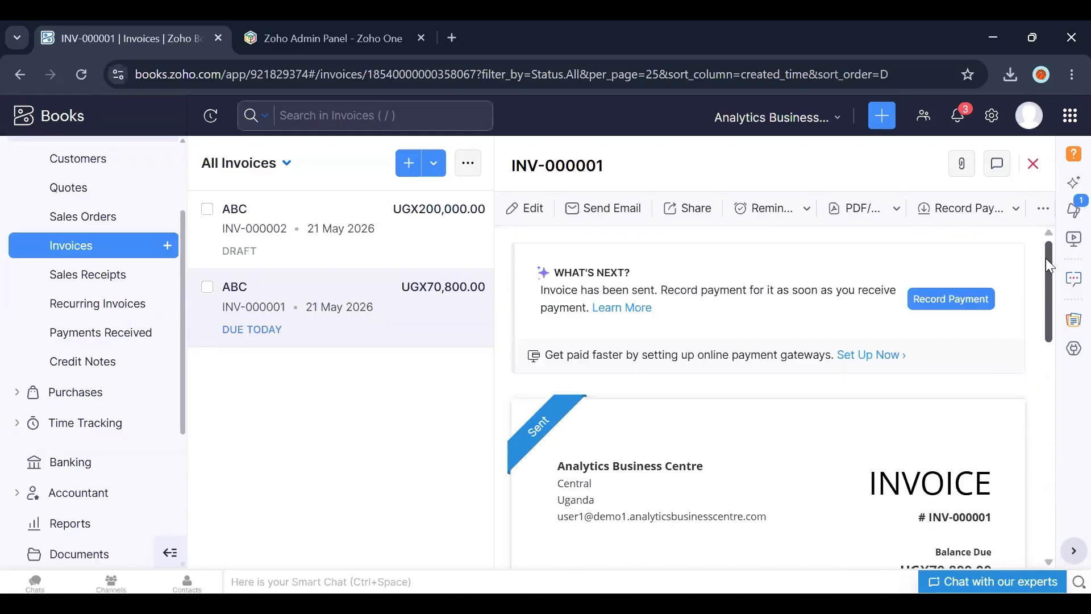
left_click(1038, 210)
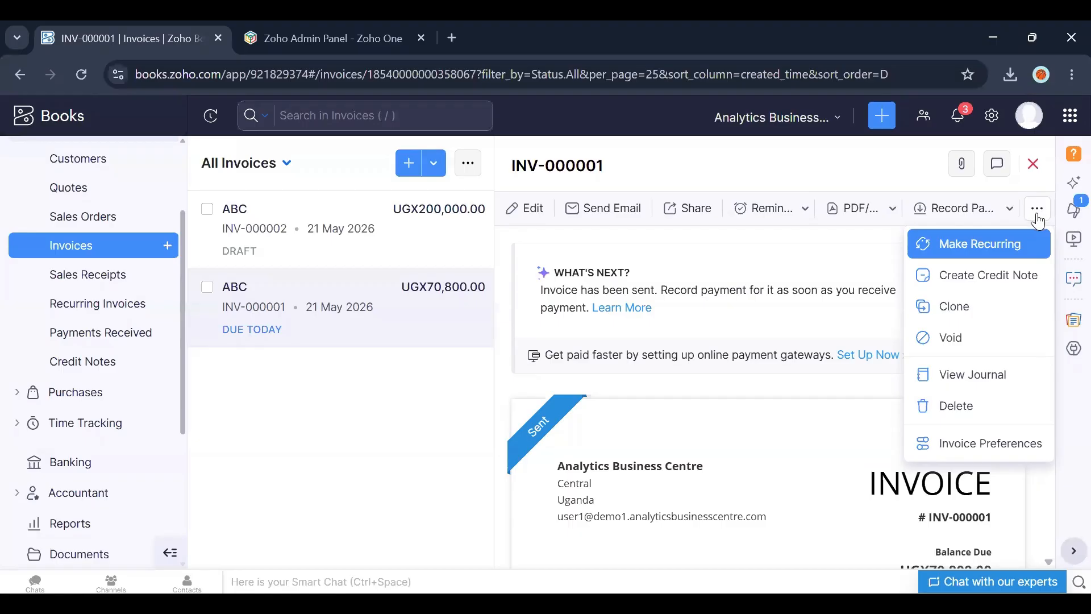
left_click(1038, 220)
left_click(1038, 218)
left_click(1038, 220)
left_click(1037, 219)
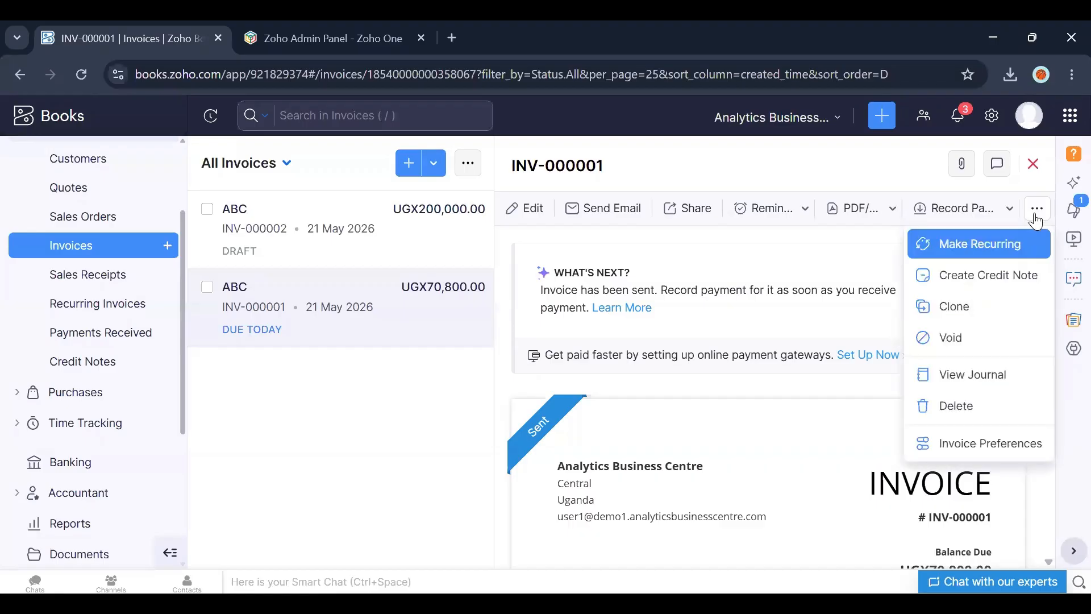
left_click(964, 288)
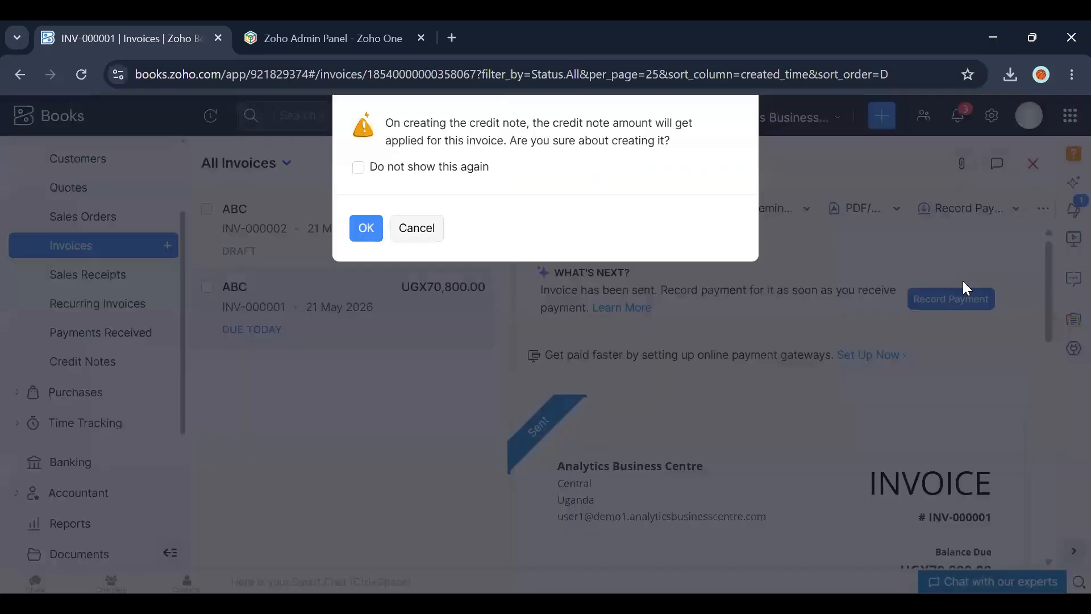
left_click(360, 228)
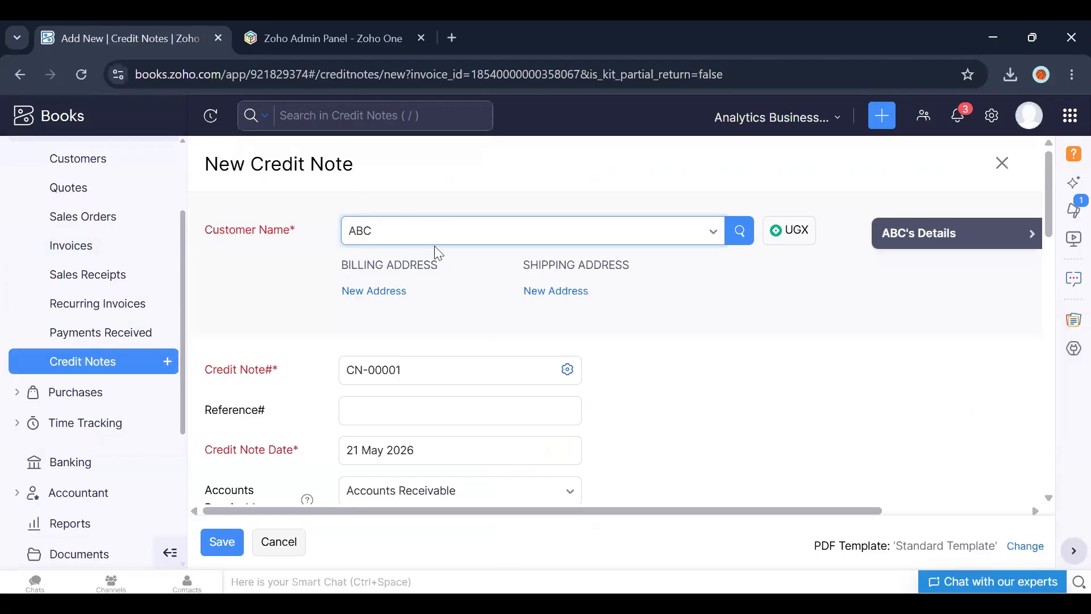
Step: Set the credit note's Nails quantity to 1 and save the credit note
mouse_move(1047, 203)
left_mouse_down()
mouse_move(1043, 246)
mouse_move(1042, 207)
left_mouse_up()
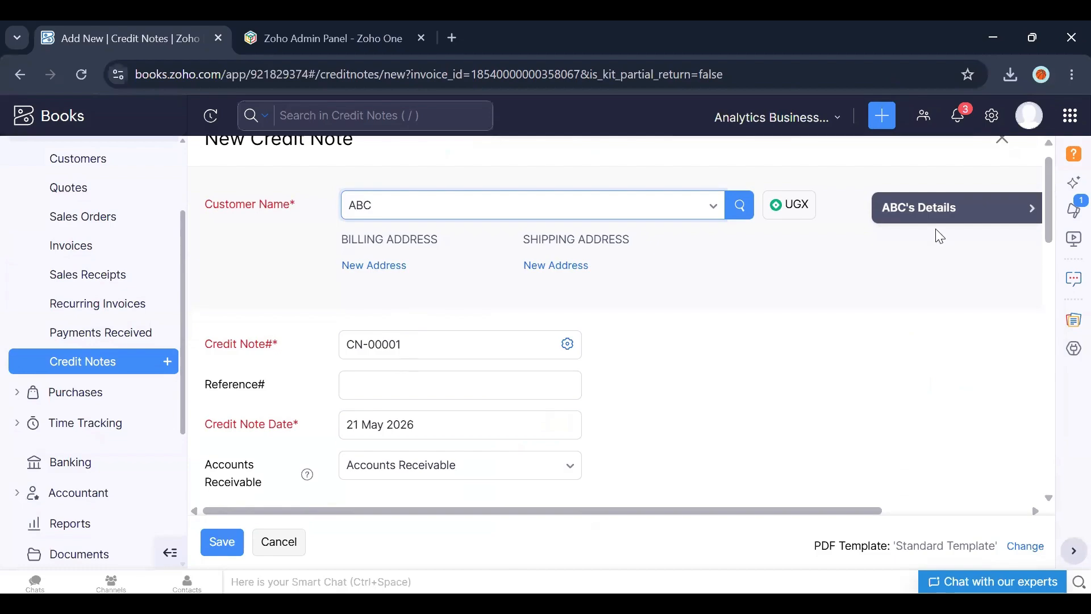
left_click_drag(1049, 203, 1043, 332)
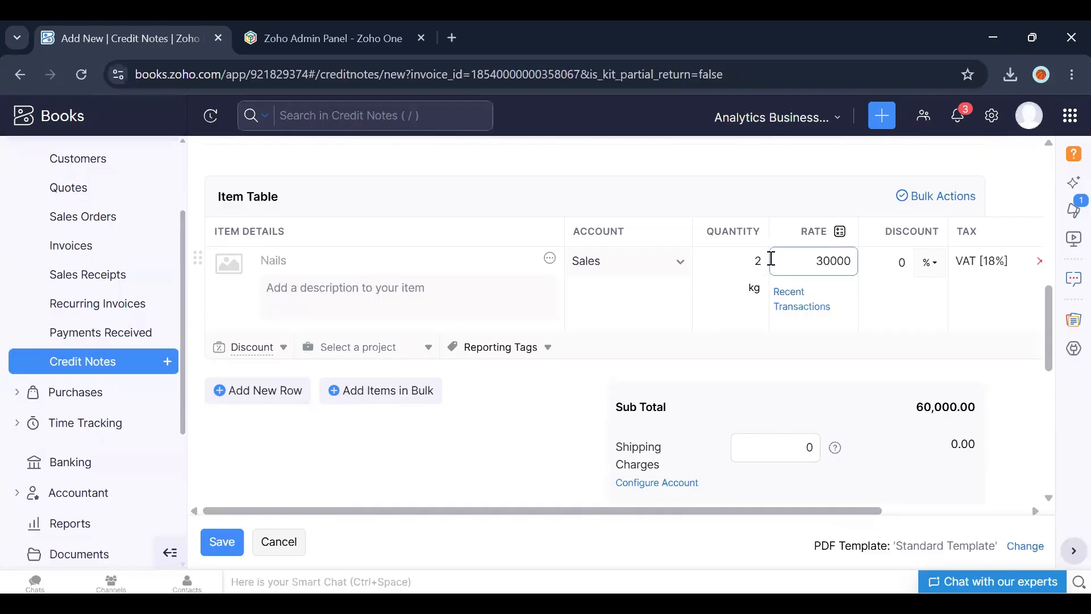
key("BackSpace")
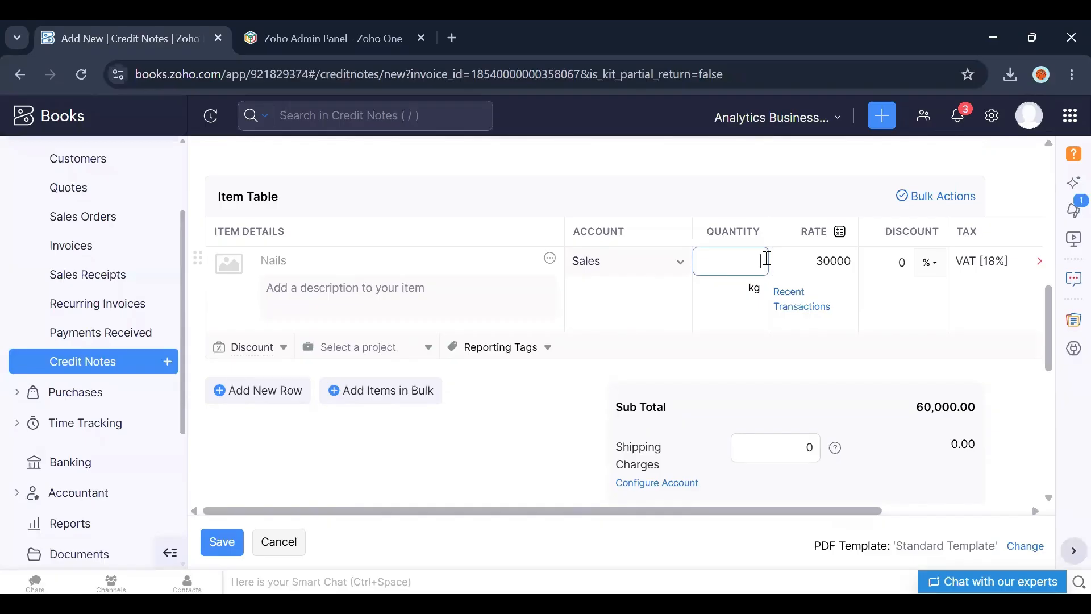
type("1")
left_click(727, 343)
left_click_drag(1047, 353, 1039, 413)
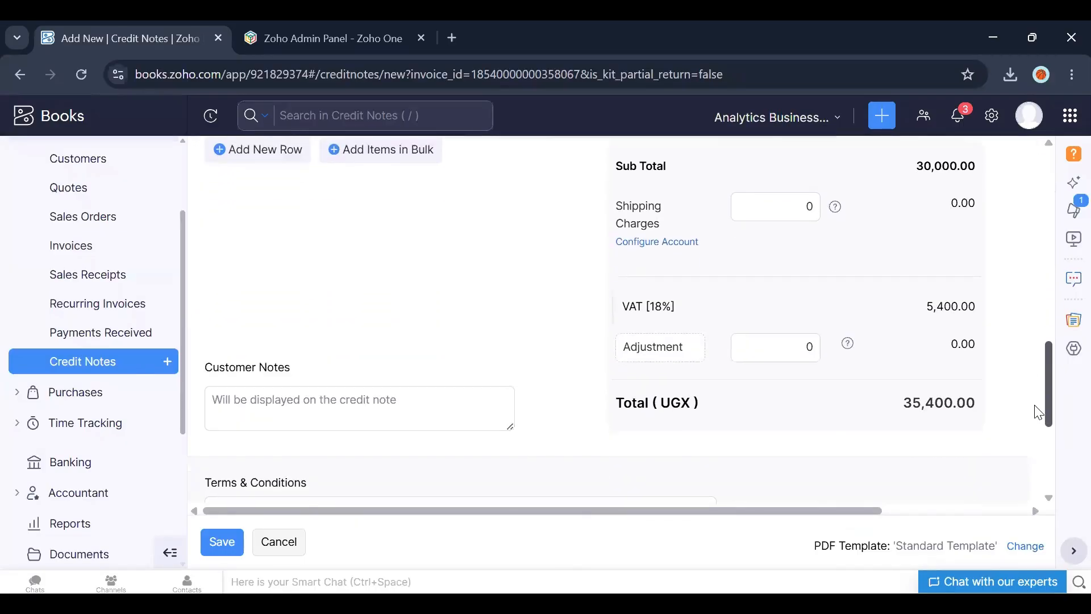
left_click(224, 545)
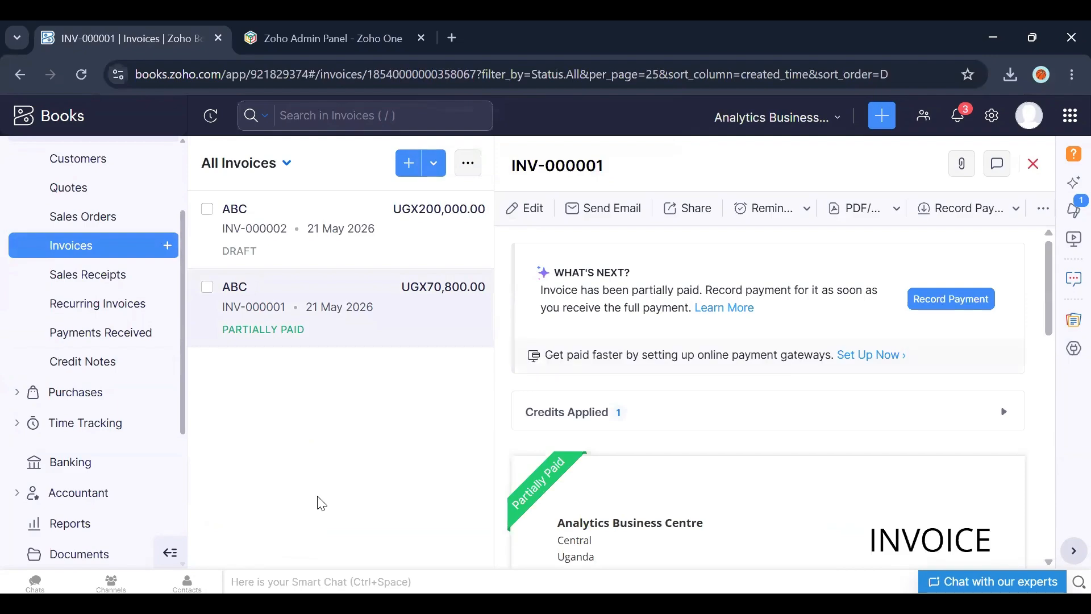
Step: Scroll through invoice INV-000001 to review its applied credit and balance due
left_click_drag(1047, 302, 1043, 449)
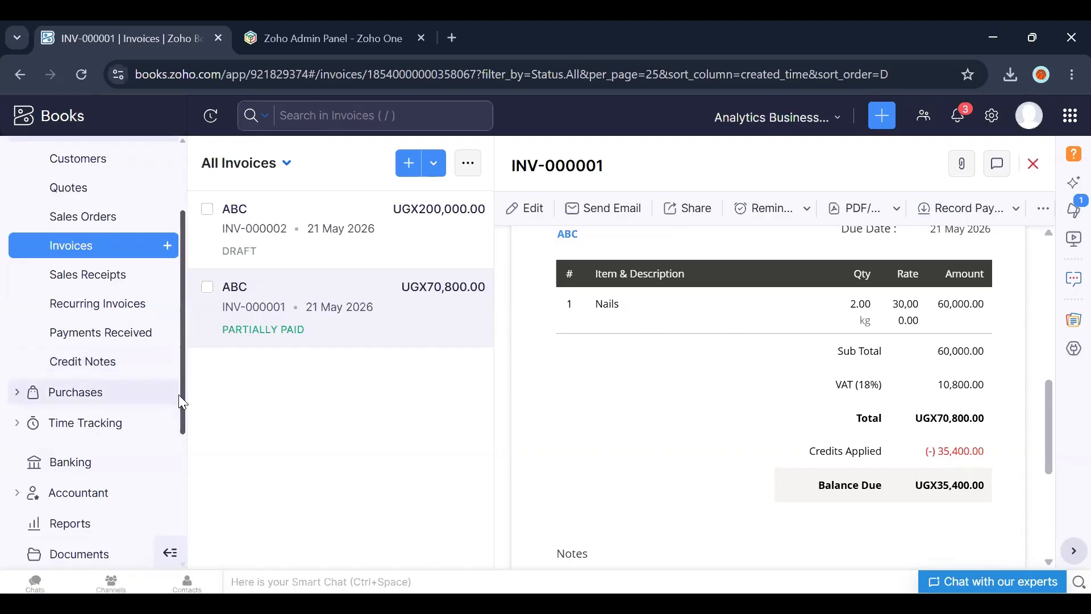
left_click_drag(181, 401, 184, 345)
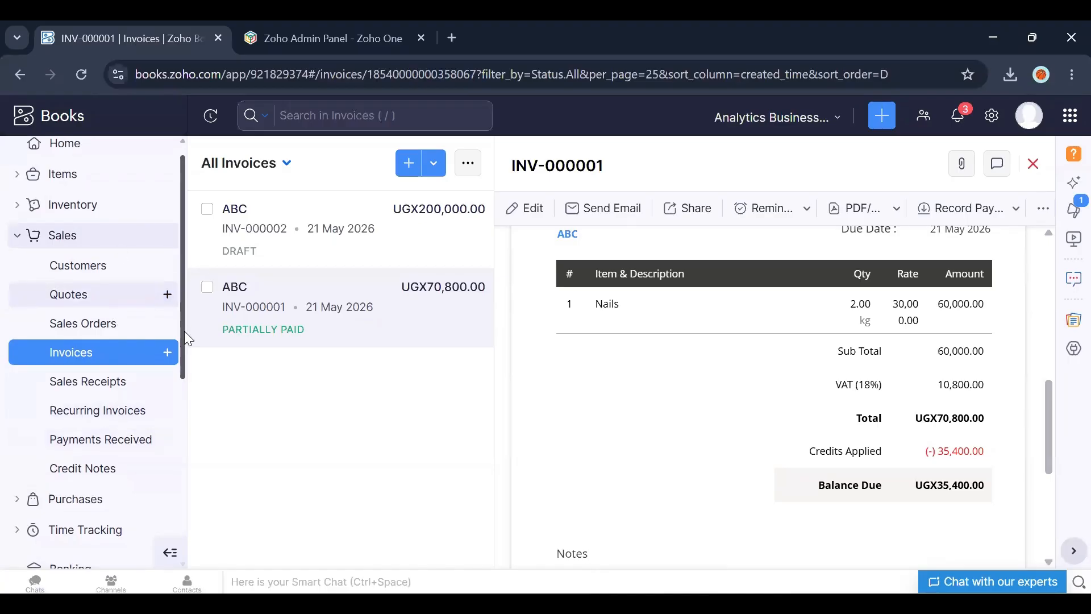
left_click_drag(185, 329, 186, 390)
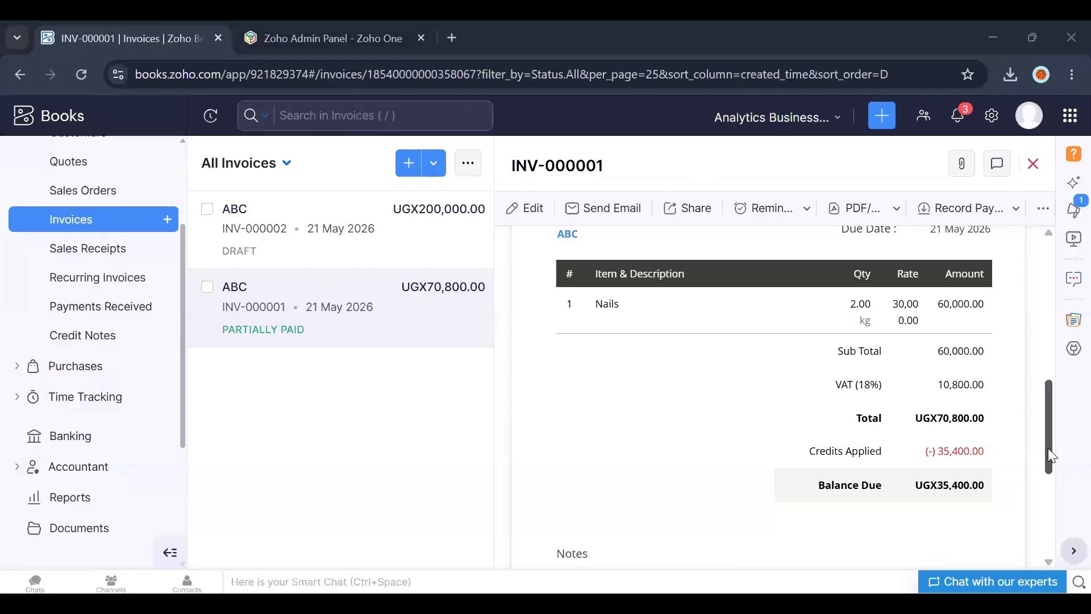
left_click_drag(1048, 448, 1047, 256)
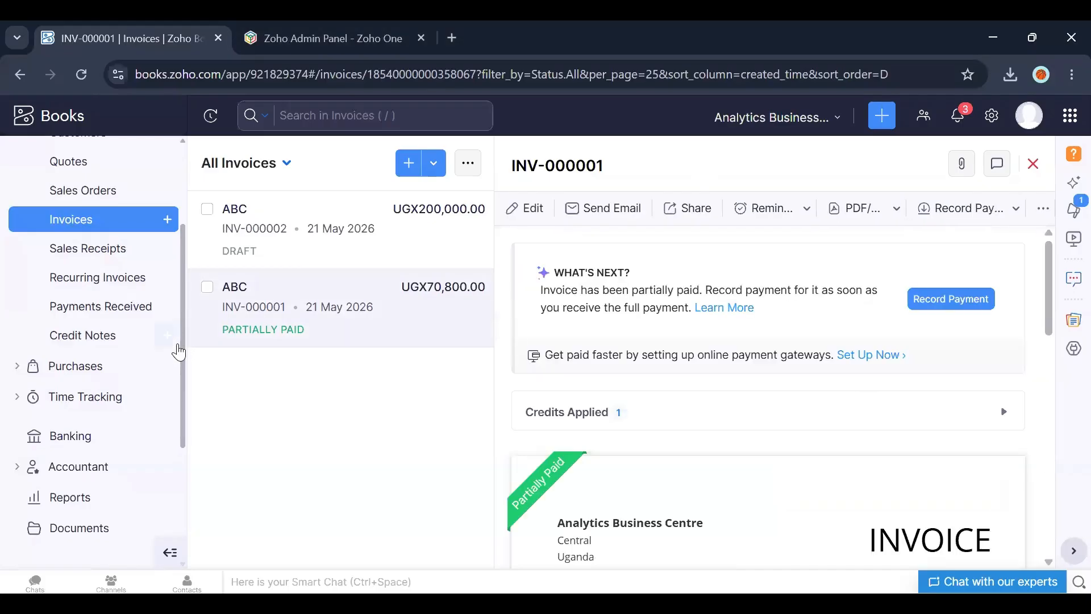
Step: Open the recent activities list to review recently created transactions
left_click(167, 335)
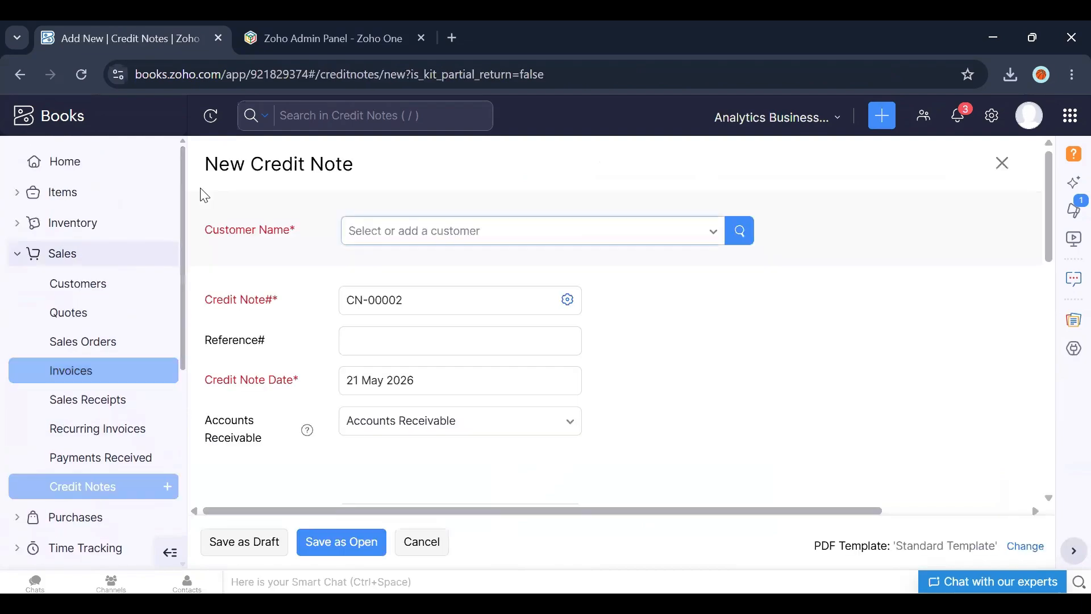
left_click(92, 169)
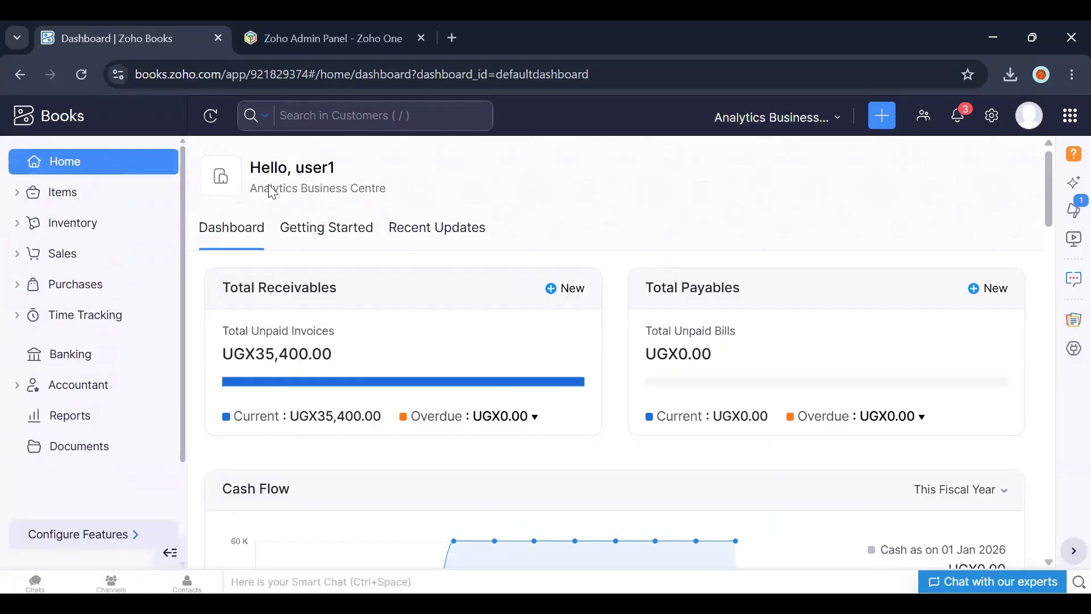
left_click(211, 118)
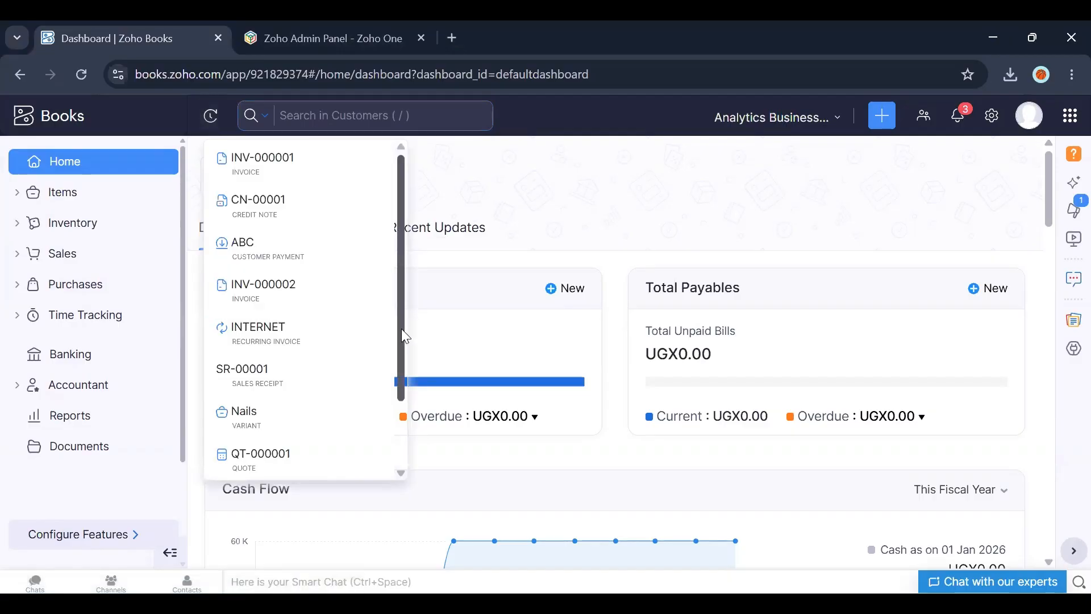
mouse_move(399, 331)
left_mouse_down()
mouse_move(404, 384)
mouse_move(407, 322)
left_mouse_up()
left_click(501, 206)
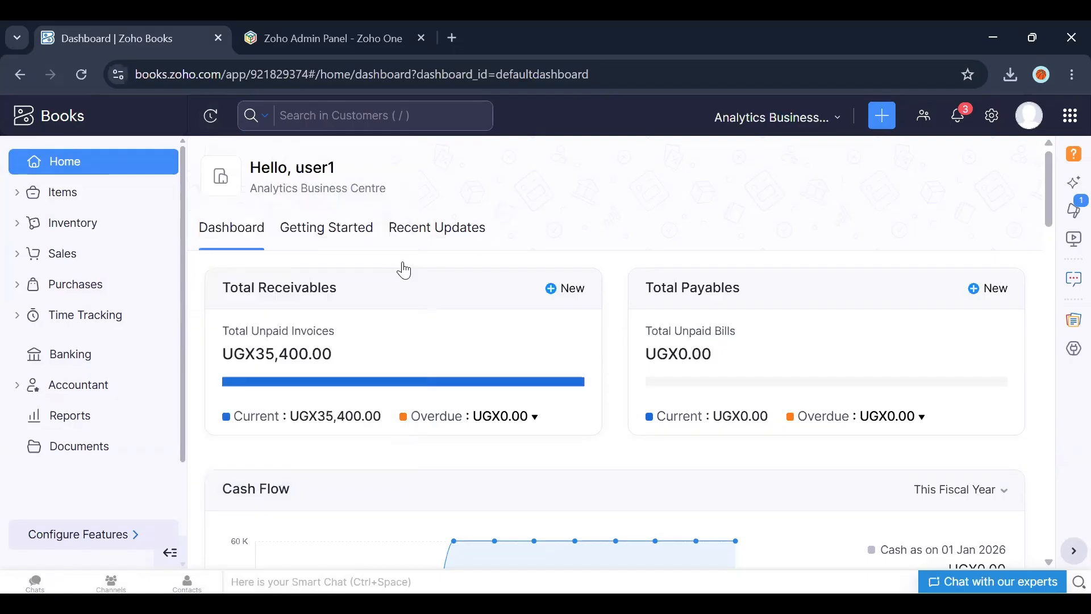
Step: Search the reports for Activity Logs and scroll through the logged activities
left_click(67, 415)
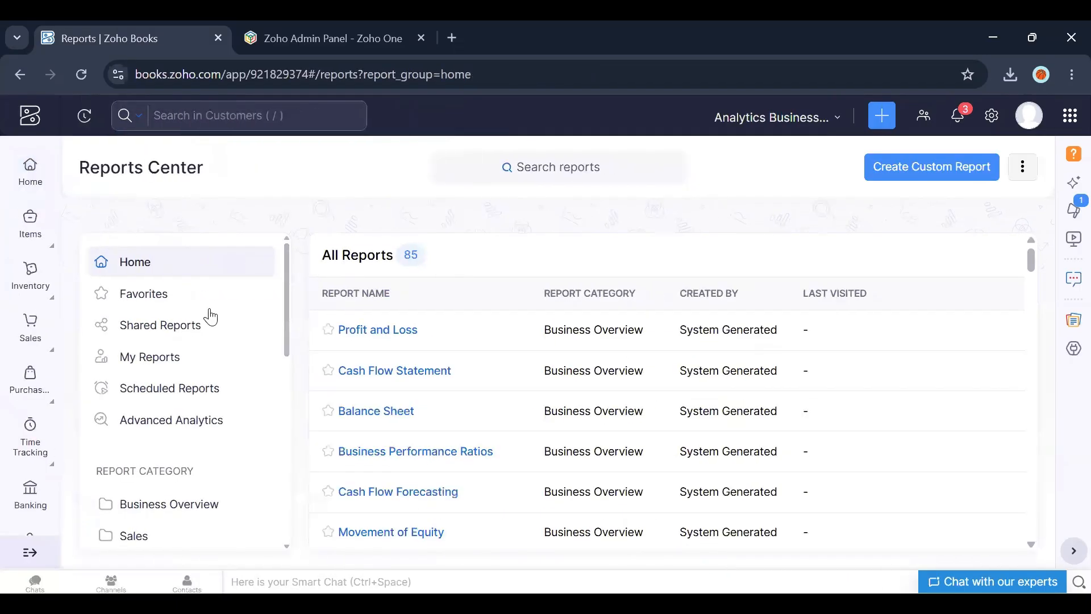
left_click(542, 164)
type("acti")
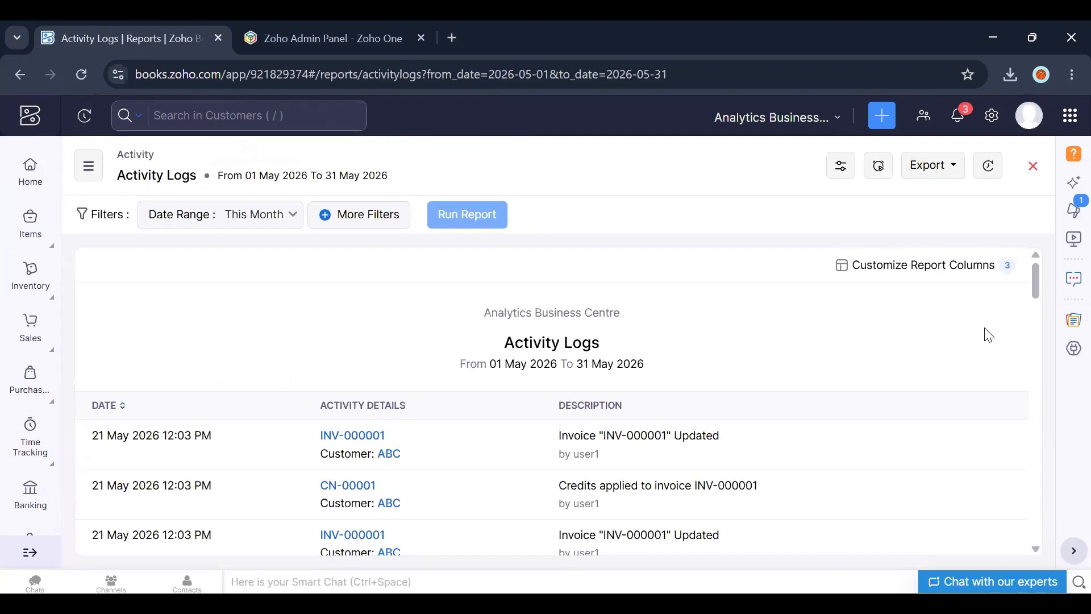
scroll(1037, 296, "down", 5)
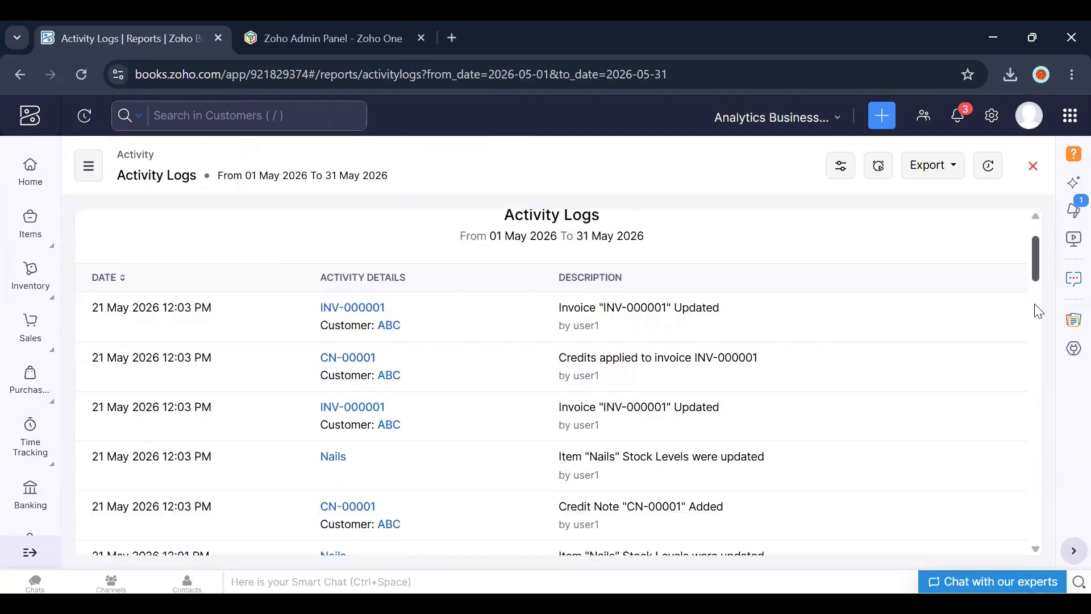
scroll(1038, 318, "down", 6)
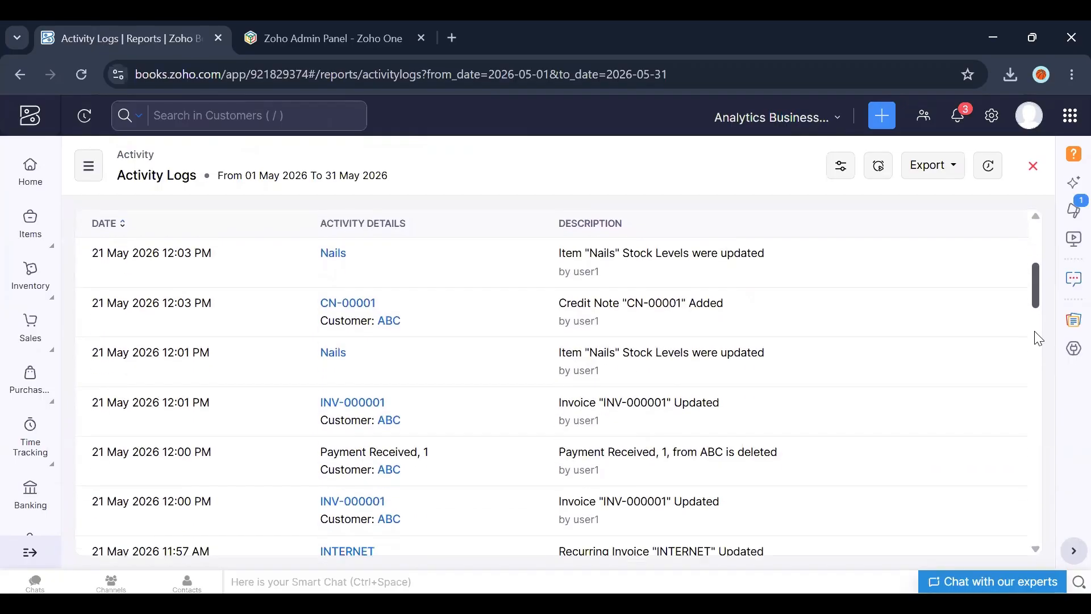
scroll(1036, 341, "up", 8)
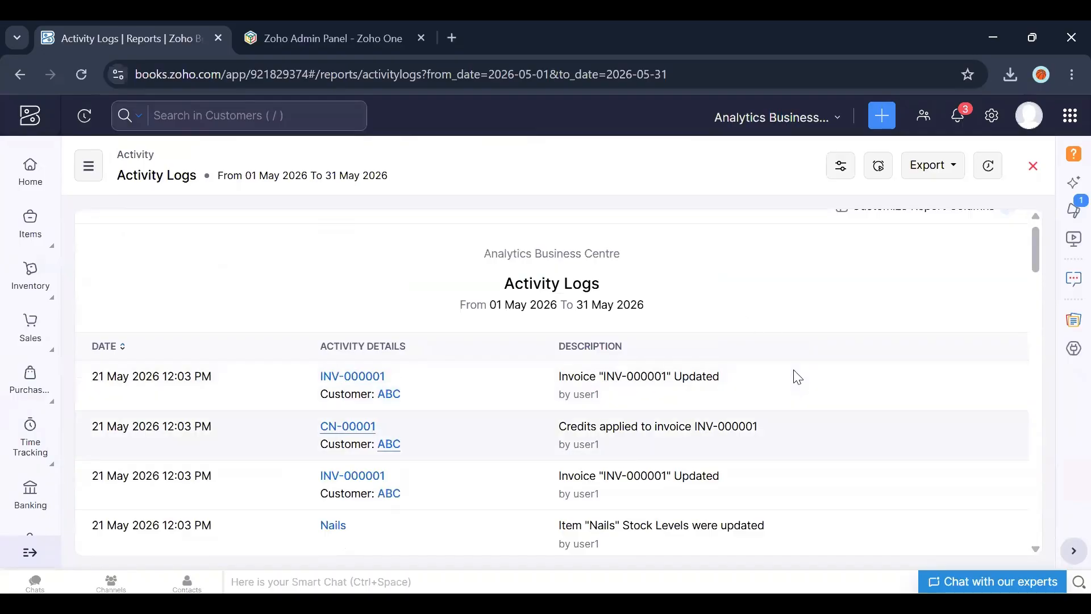
left_click_drag(1037, 275, 1038, 296)
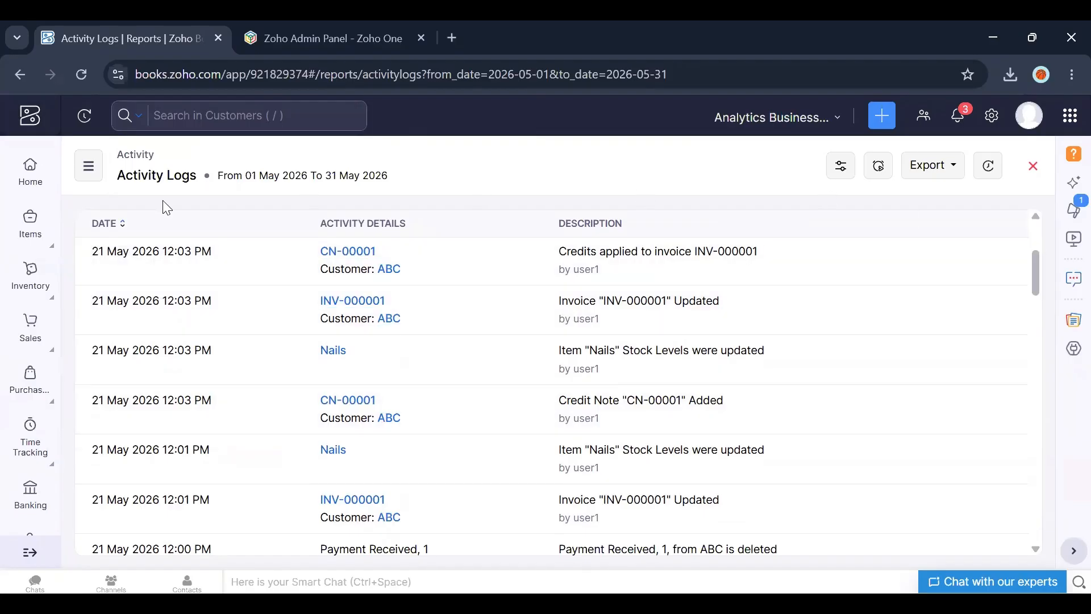
Step: Open invoice INV-000001 from the invoices list and expand its Credits Applied section
left_click(31, 171)
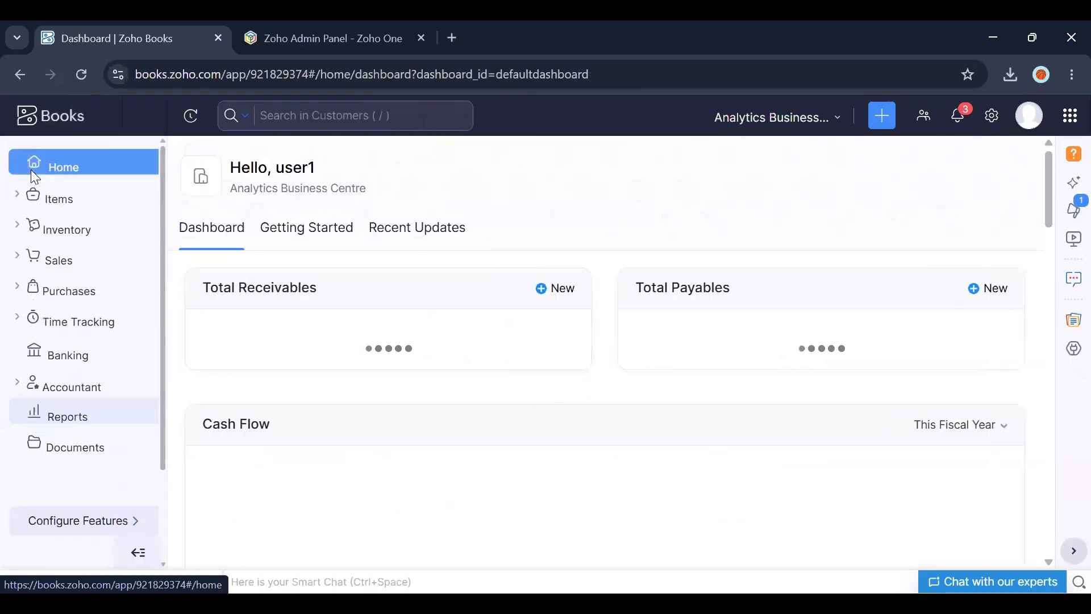
left_click(72, 260)
left_click(80, 370)
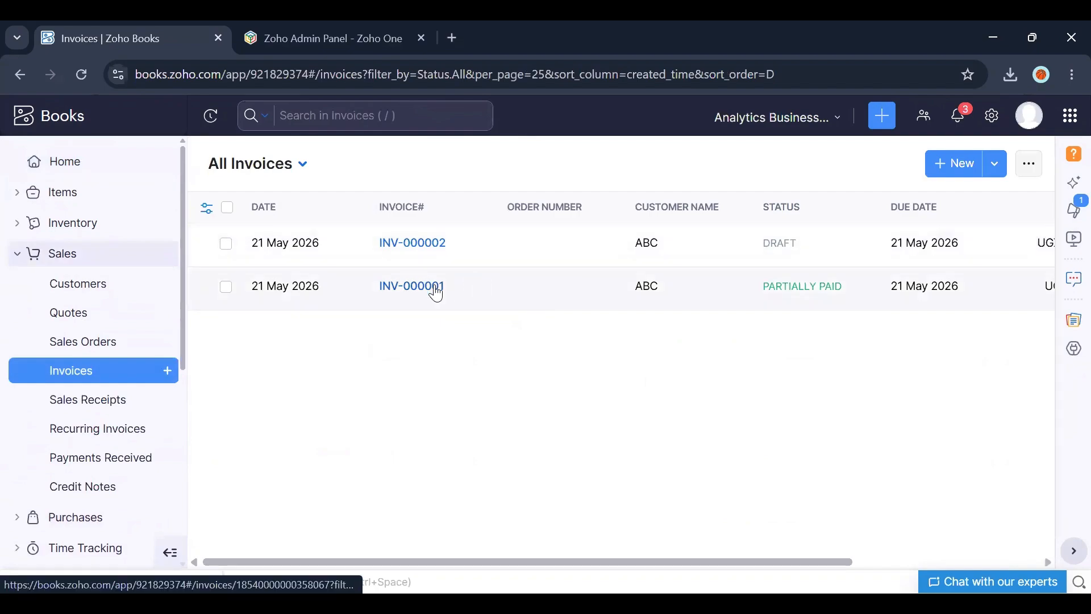
left_click(436, 290)
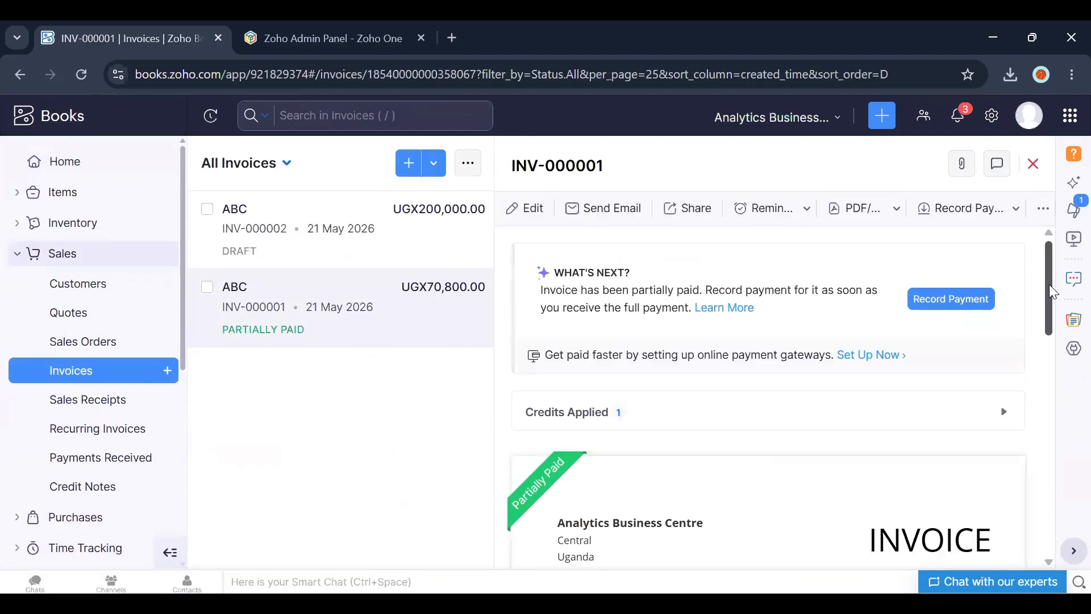
left_click_drag(1053, 291, 1045, 347)
scroll(642, 398, "up", 5)
left_click(643, 406)
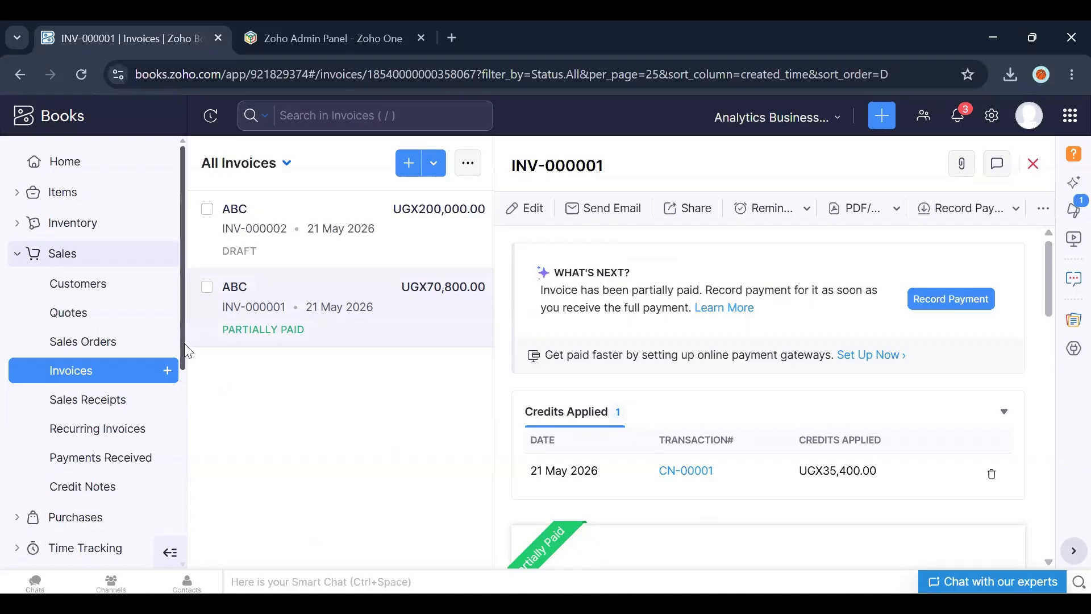
Step: Open the quotes list
left_click_drag(184, 356, 190, 487)
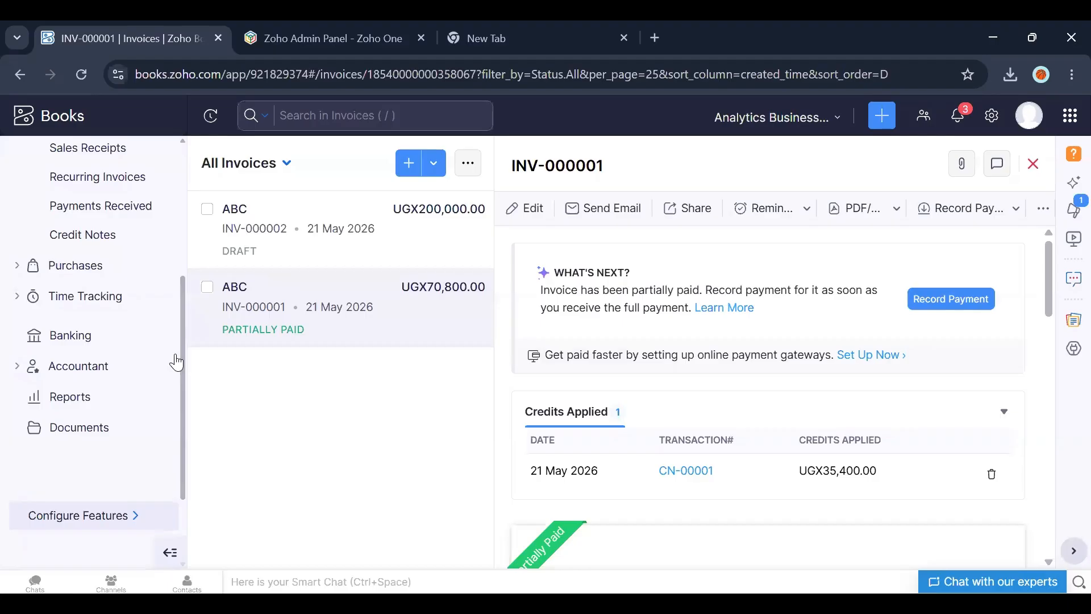
left_click_drag(180, 360, 181, 202)
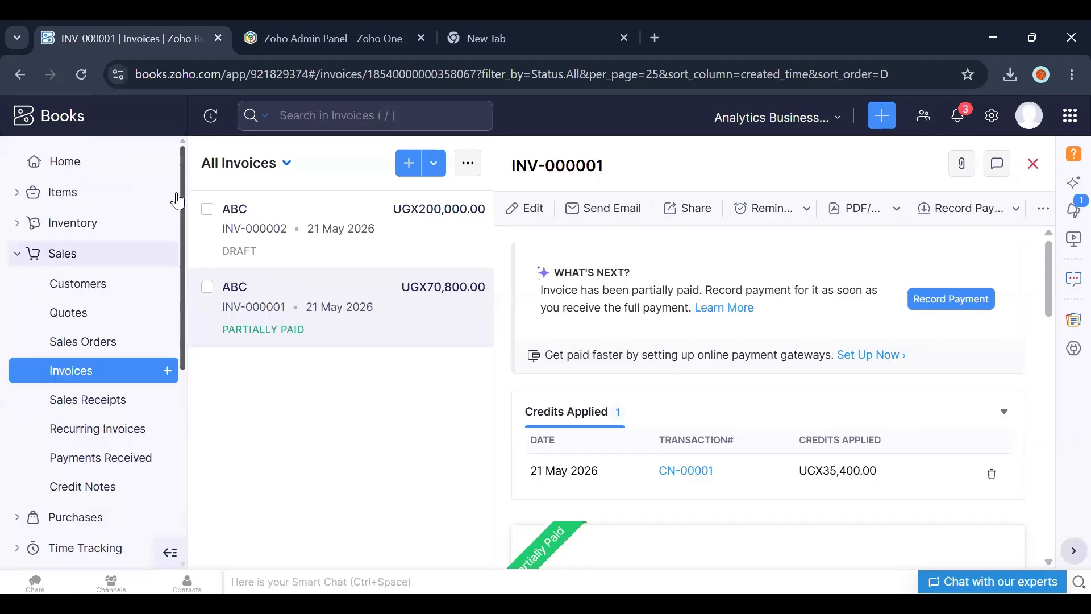
left_click(90, 316)
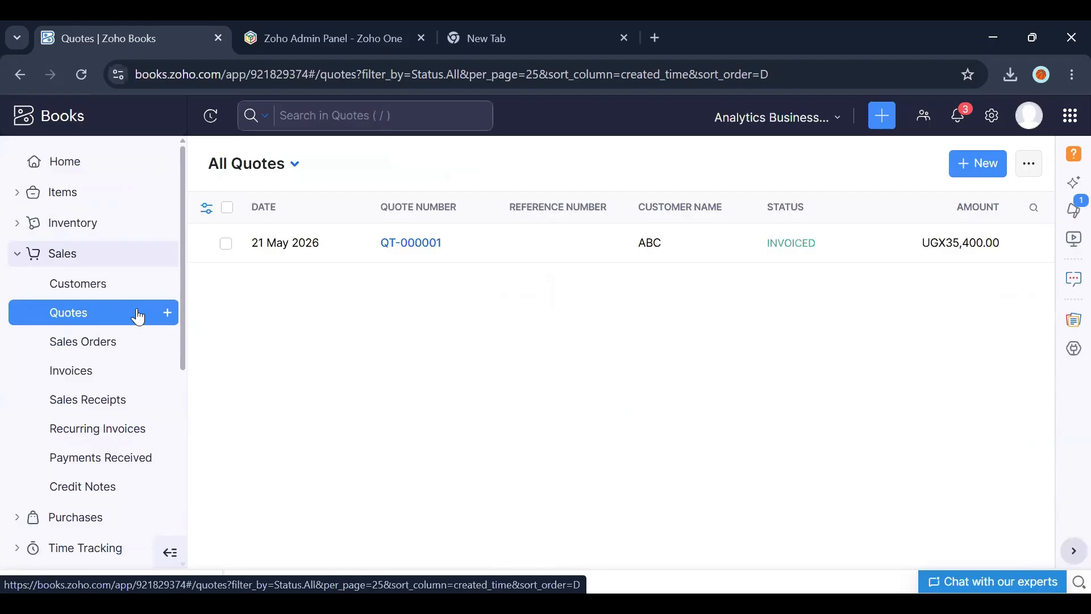
Step: Filter the quotes list to Invoiced quotes, then to Sent quotes
left_click_drag(184, 361, 185, 447)
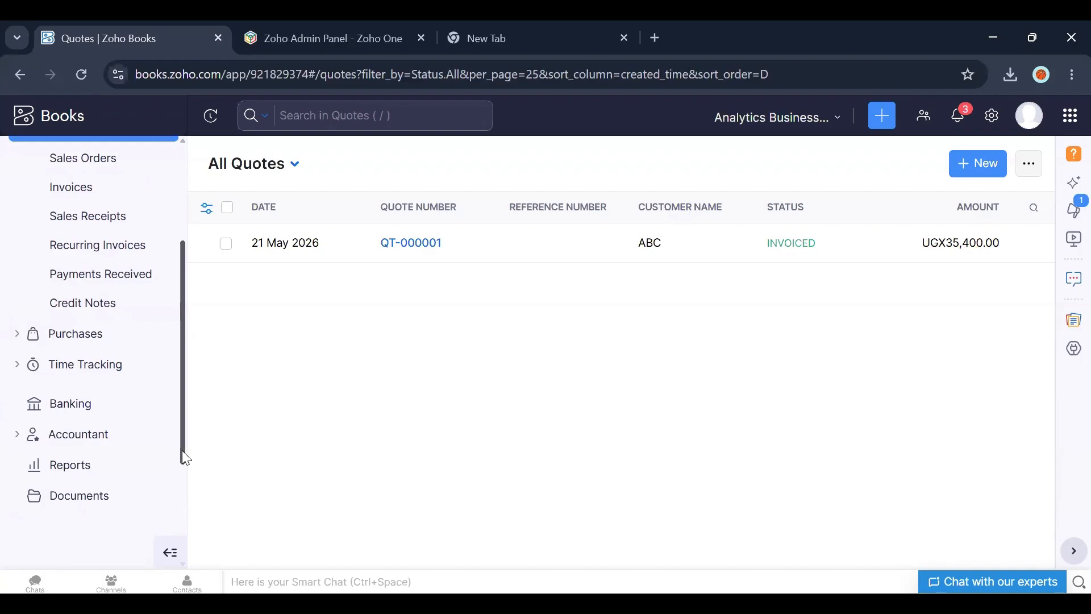
left_click(296, 166)
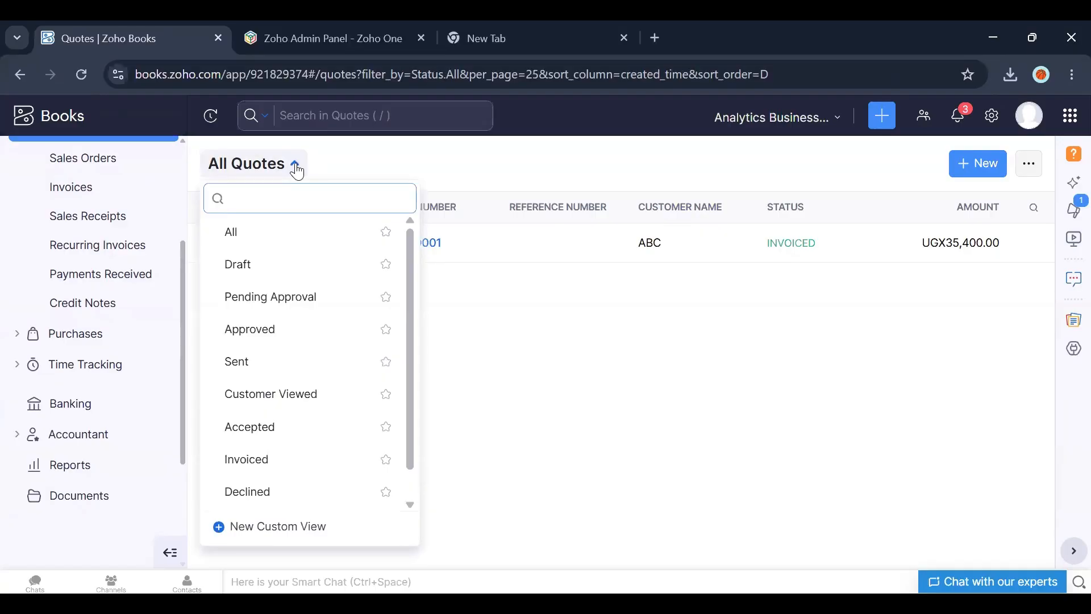
left_click(260, 462)
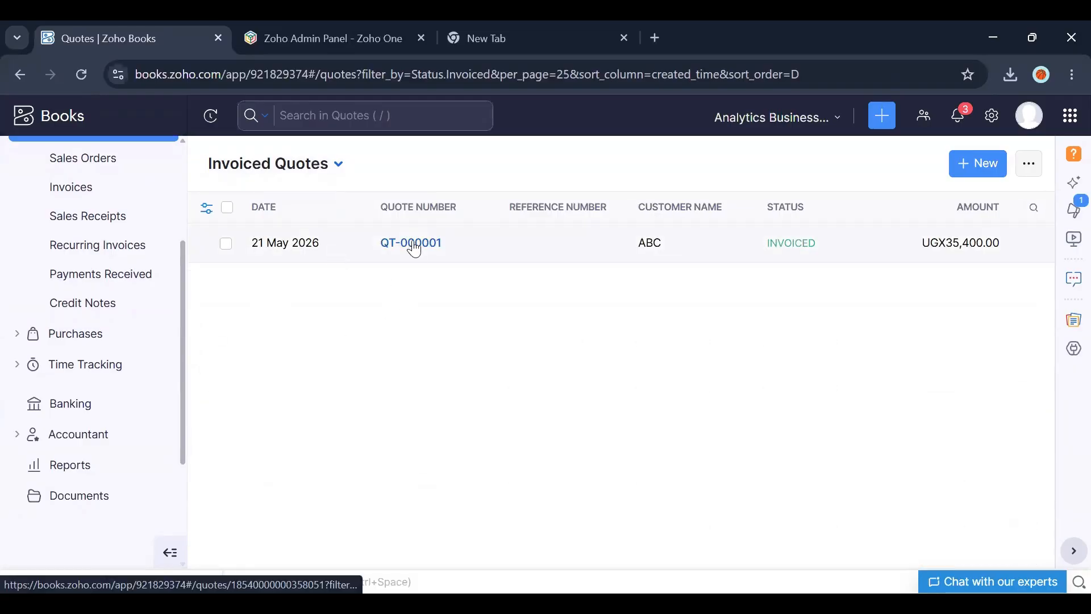
left_click(339, 165)
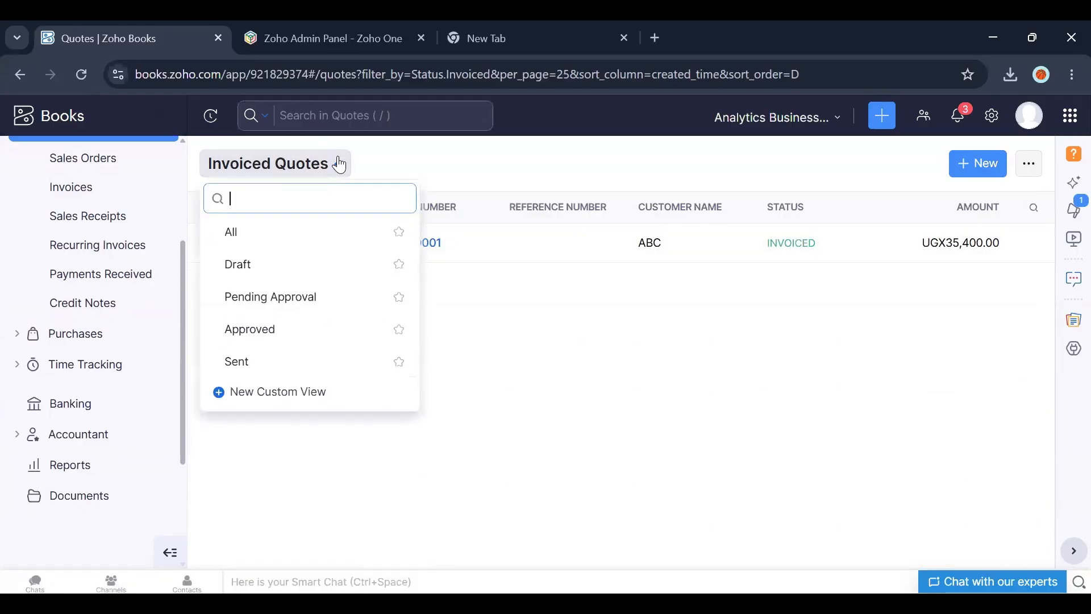
left_click(289, 360)
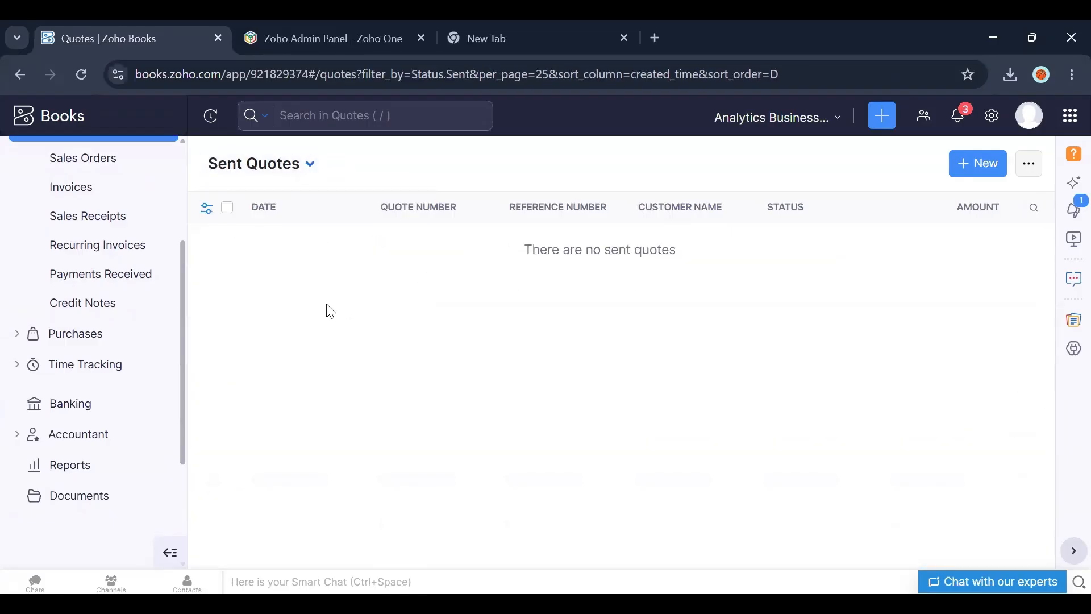
Step: Search the Reports Center for "sal" and browse the matching sales reports
left_click(75, 468)
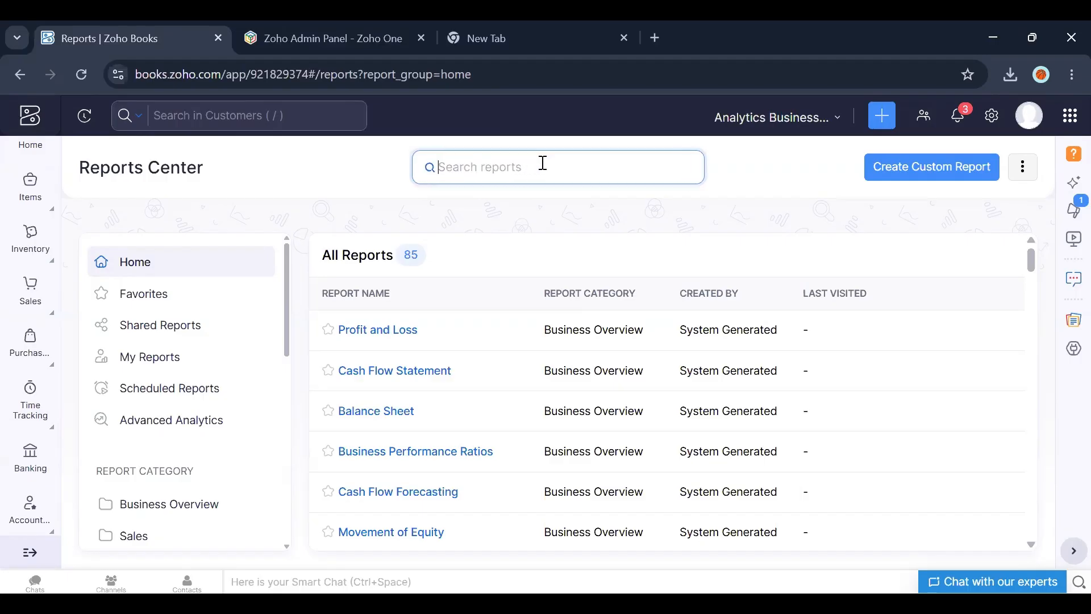
left_click(542, 164)
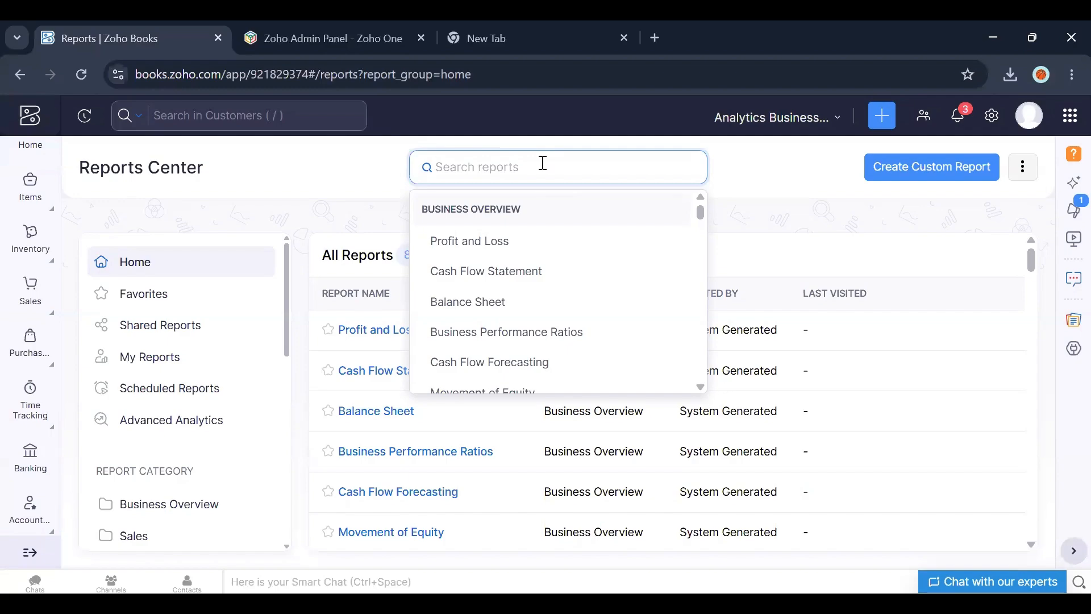
type("sal")
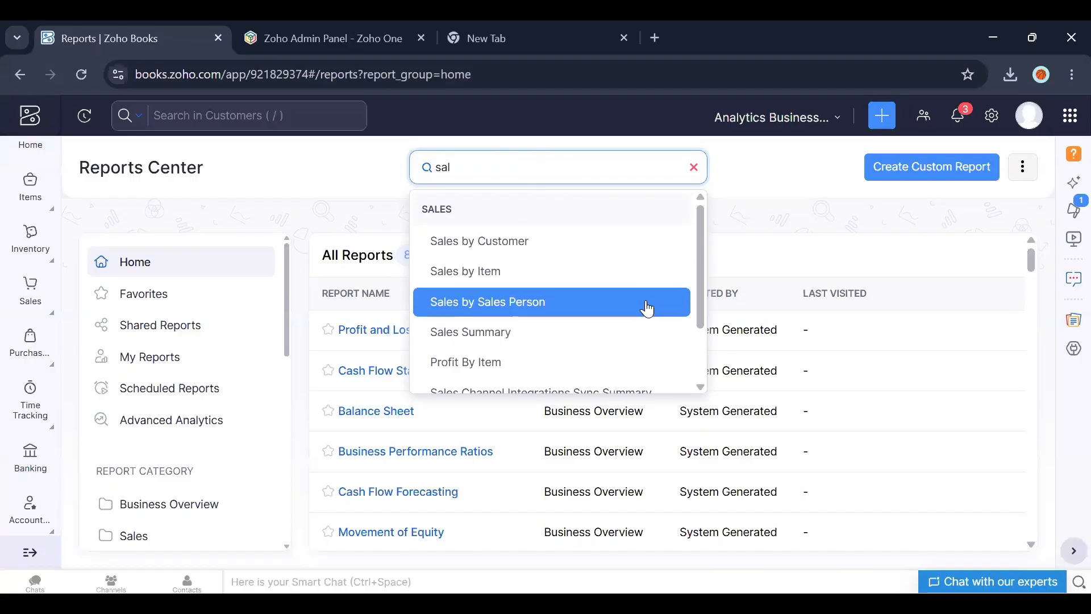
left_click_drag(698, 306, 698, 343)
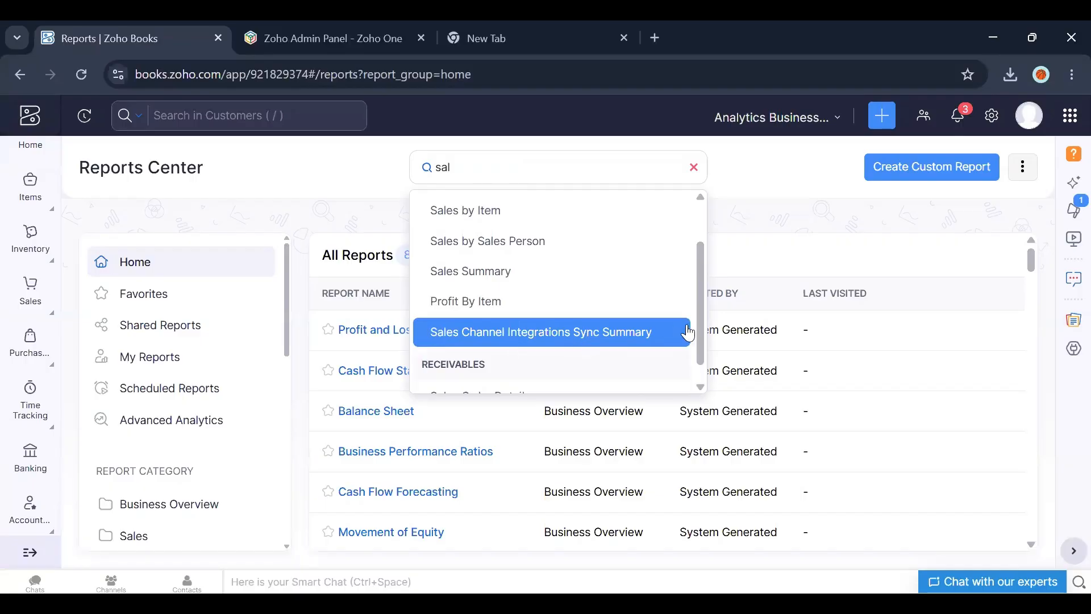
left_click_drag(702, 327, 700, 293)
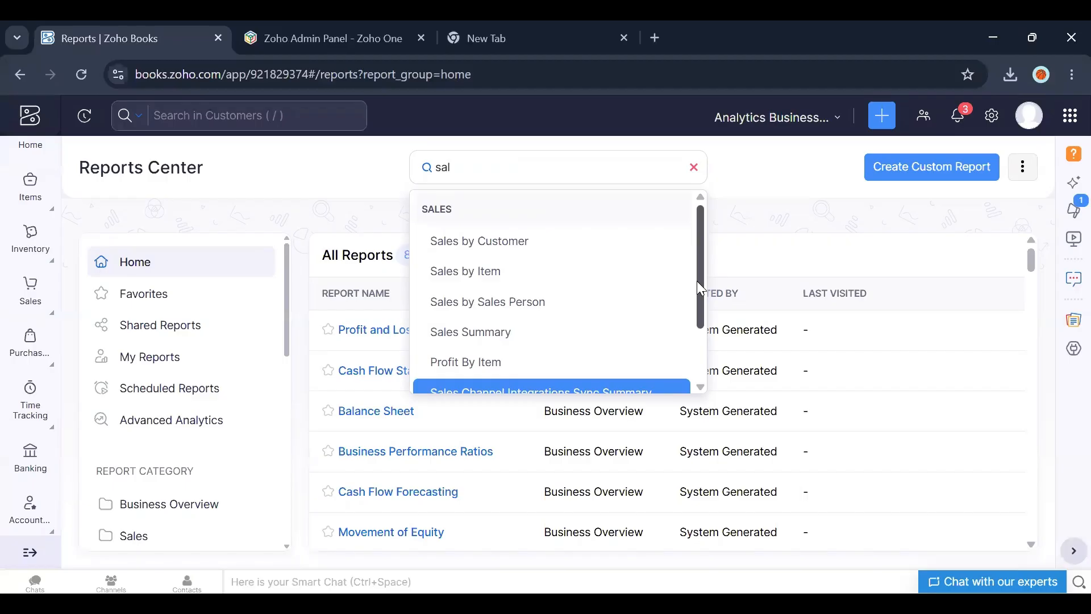
left_click(755, 262)
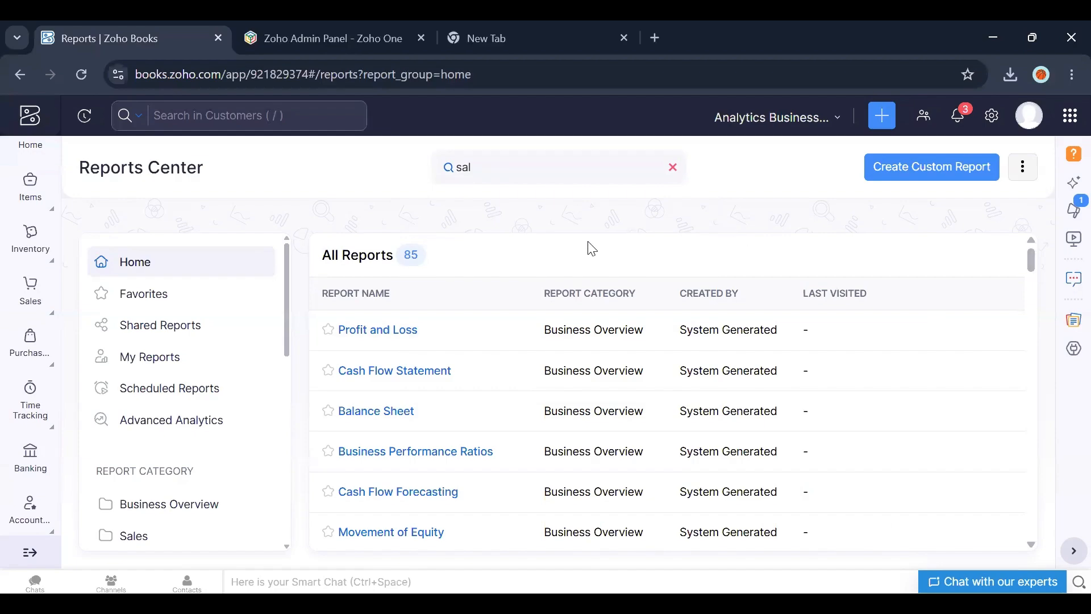
Step: Replace the report search with "cust" to find customer reports
left_click(503, 168)
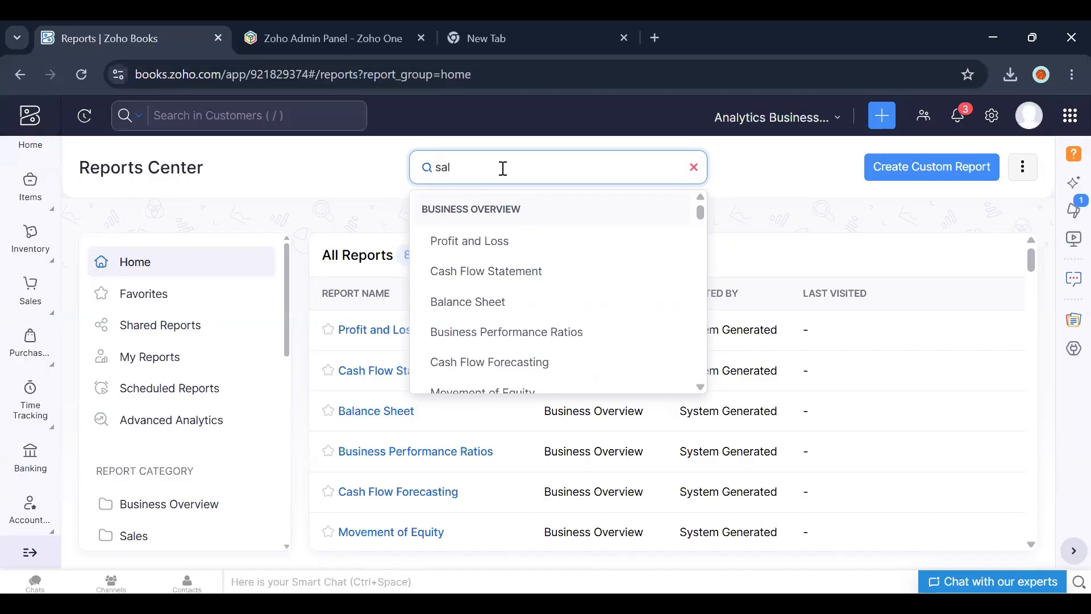
key("BackSpace")
key("BackSpace")
key("BackSpace")
type("cust")
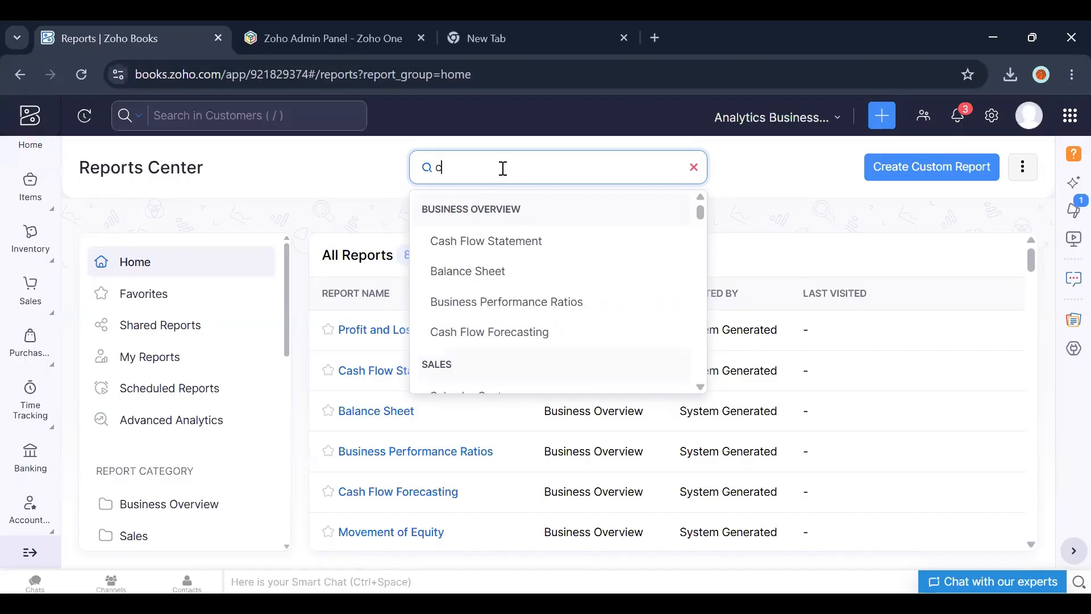